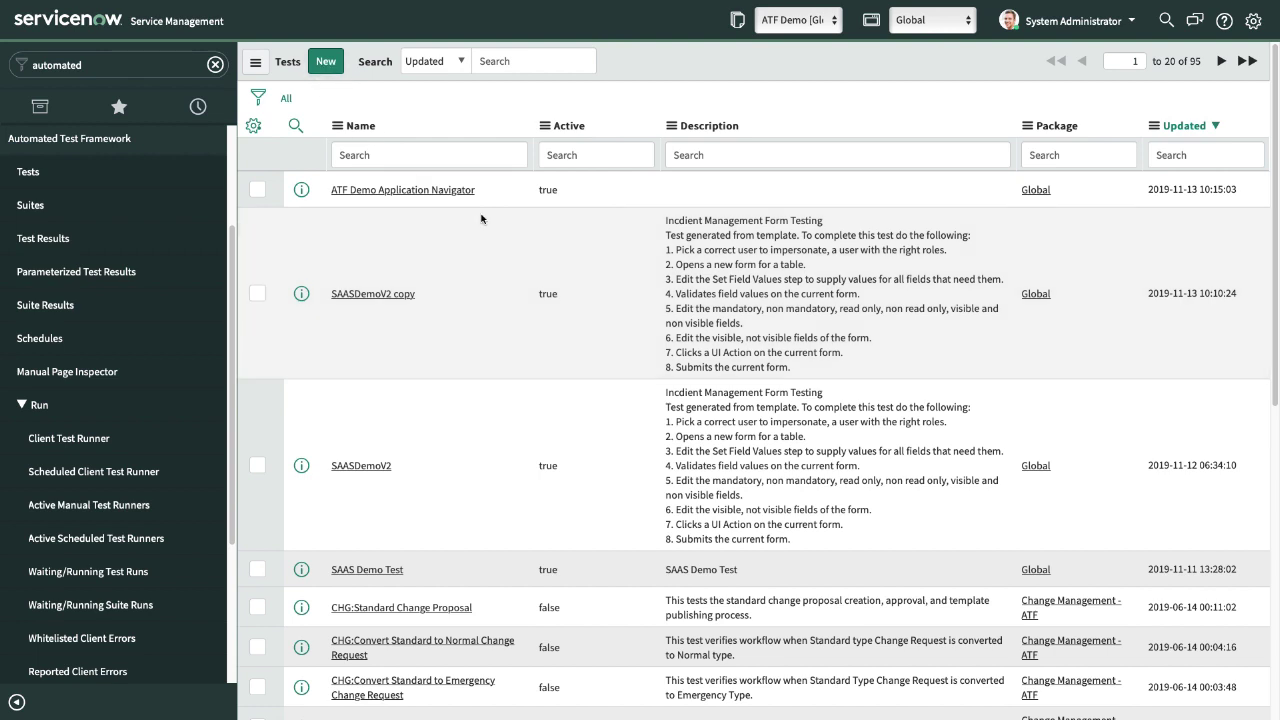
Create and save a new automated test named ATF Demo Form Testing.
{"action": "left_click", "coordinate": [332, 189]}
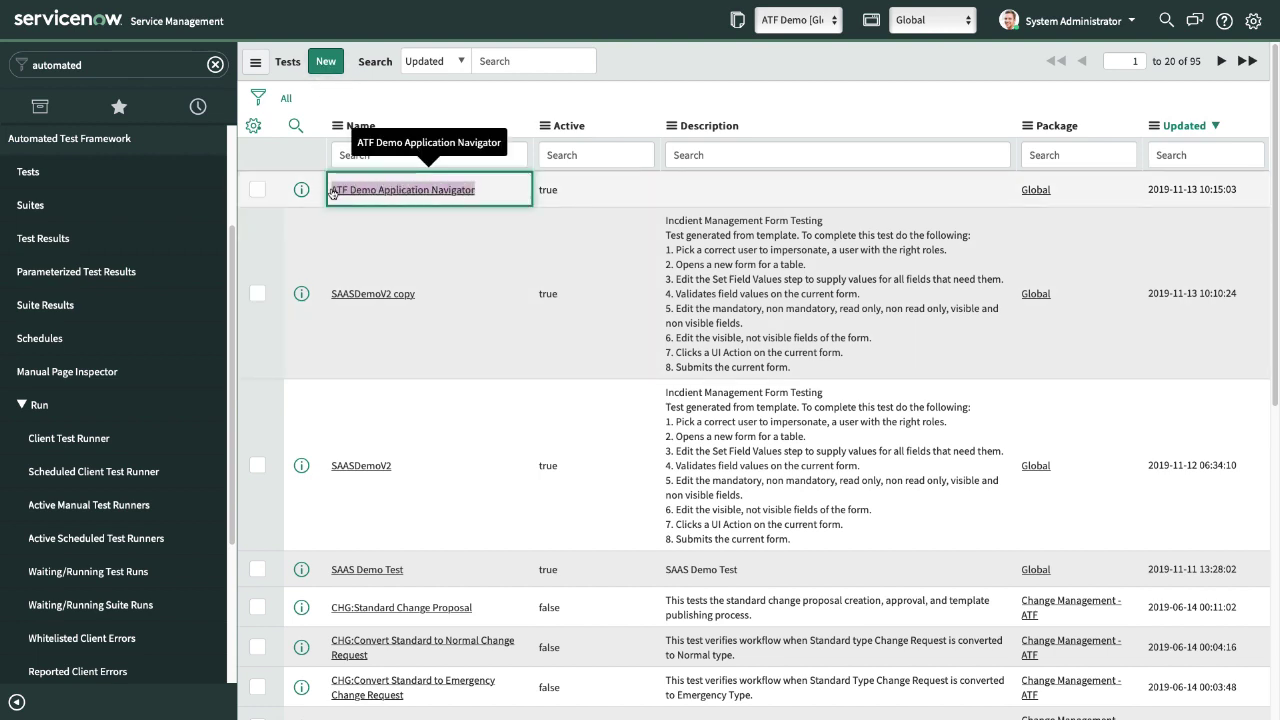
{"action": "left_click", "coordinate": [334, 62]}
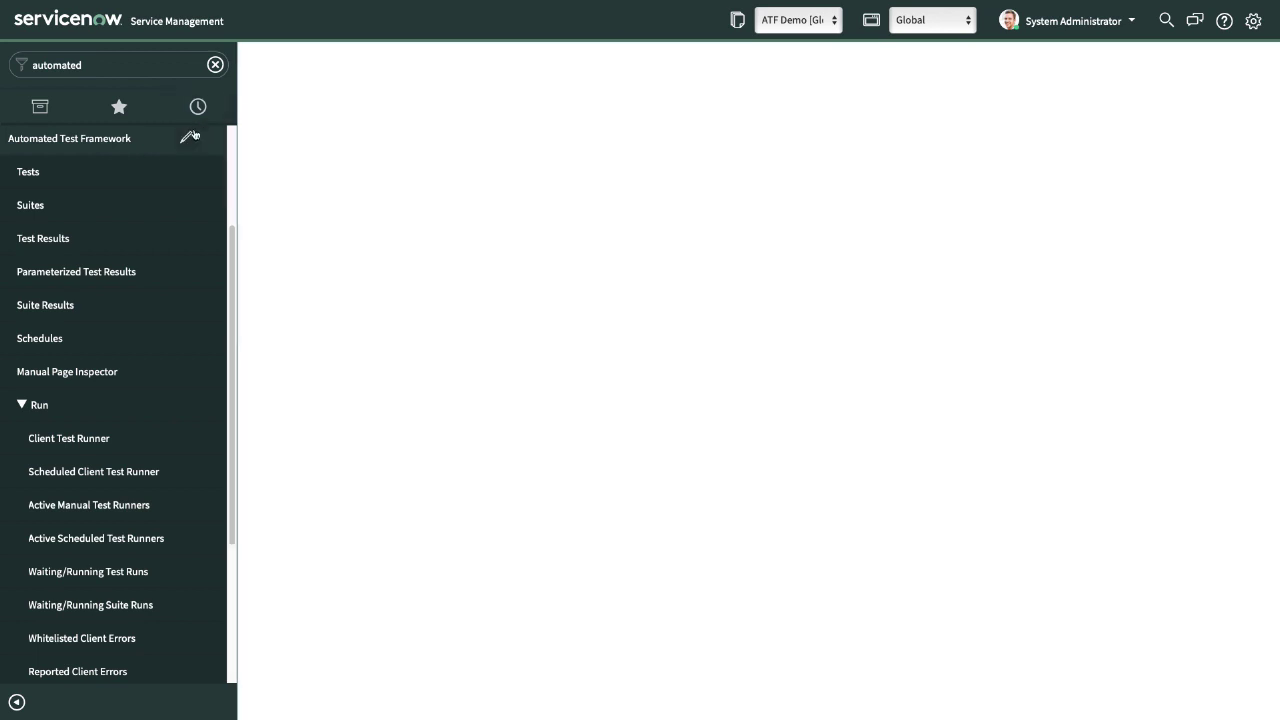
{"action": "left_click", "coordinate": [510, 122]}
{"action": "key", "text": "ctrl+a"}
{"action": "type", "text": "ATF Demo Application Navigator"}
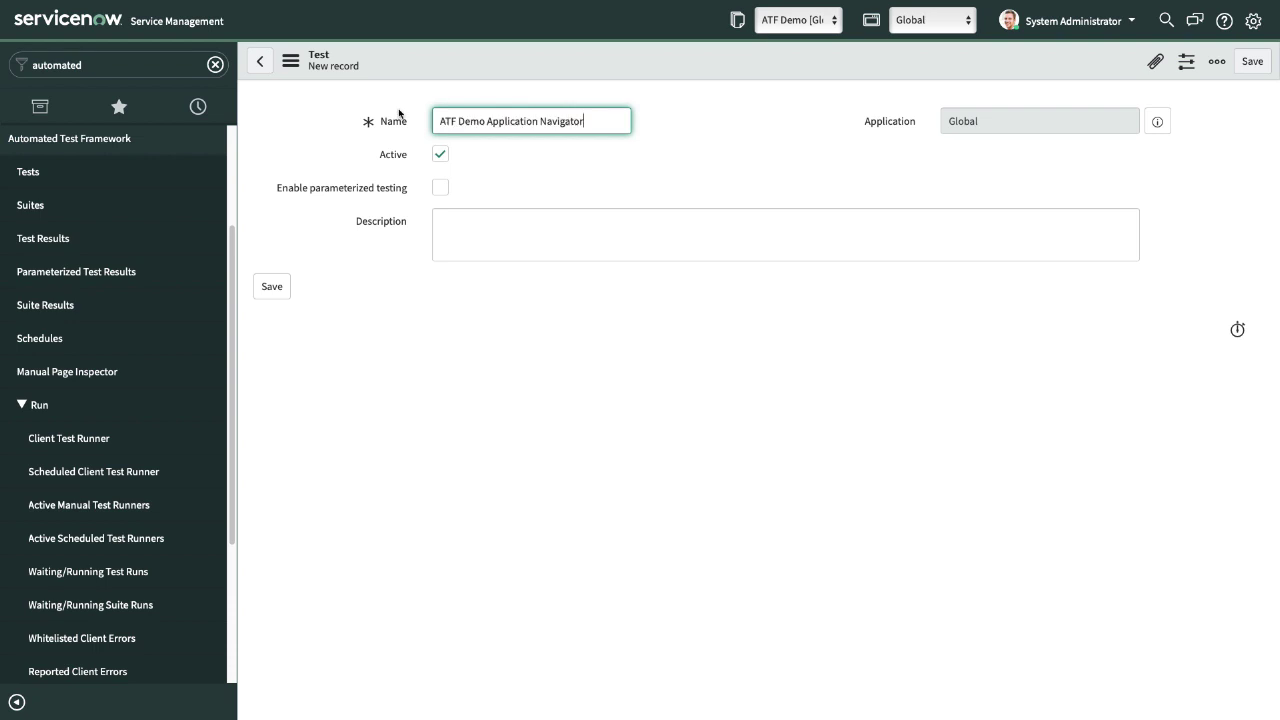
{"action": "left_click_drag", "start_coordinate": [592, 122], "coordinate": [487, 121]}
{"action": "type", "text": "Form Testing"}
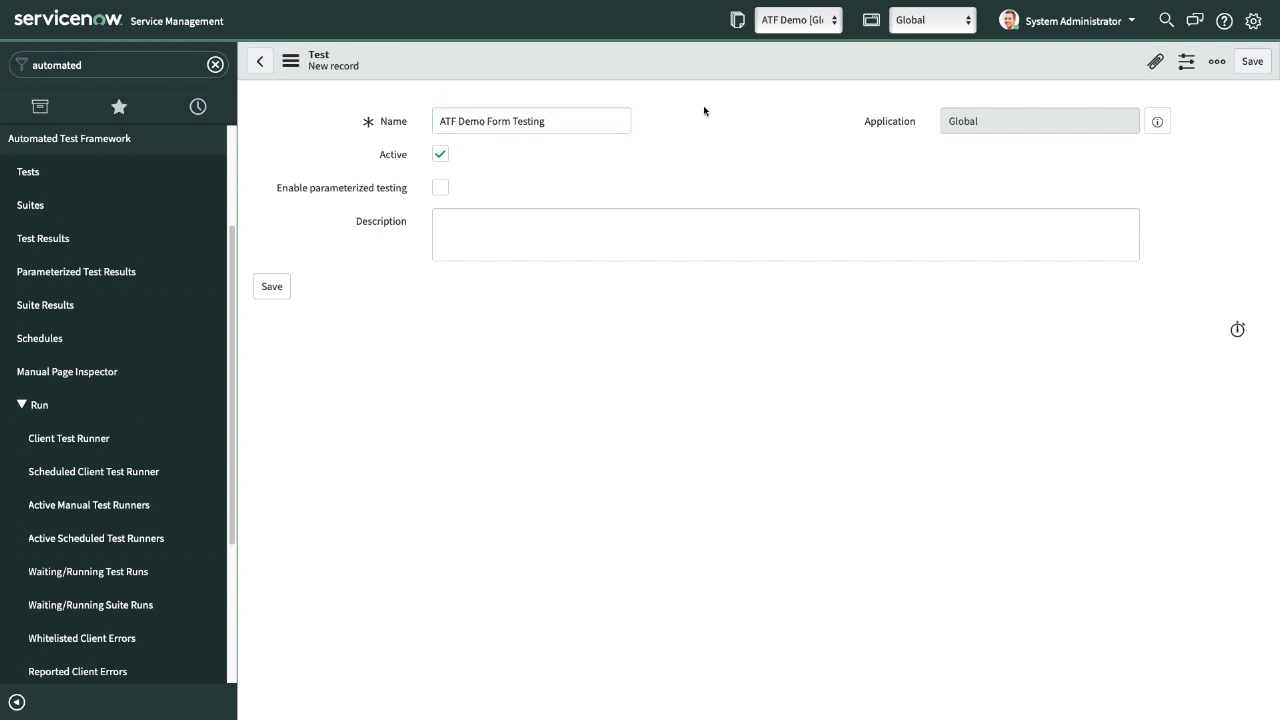
{"action": "right_click", "coordinate": [727, 51]}
{"action": "left_click", "coordinate": [763, 62]}
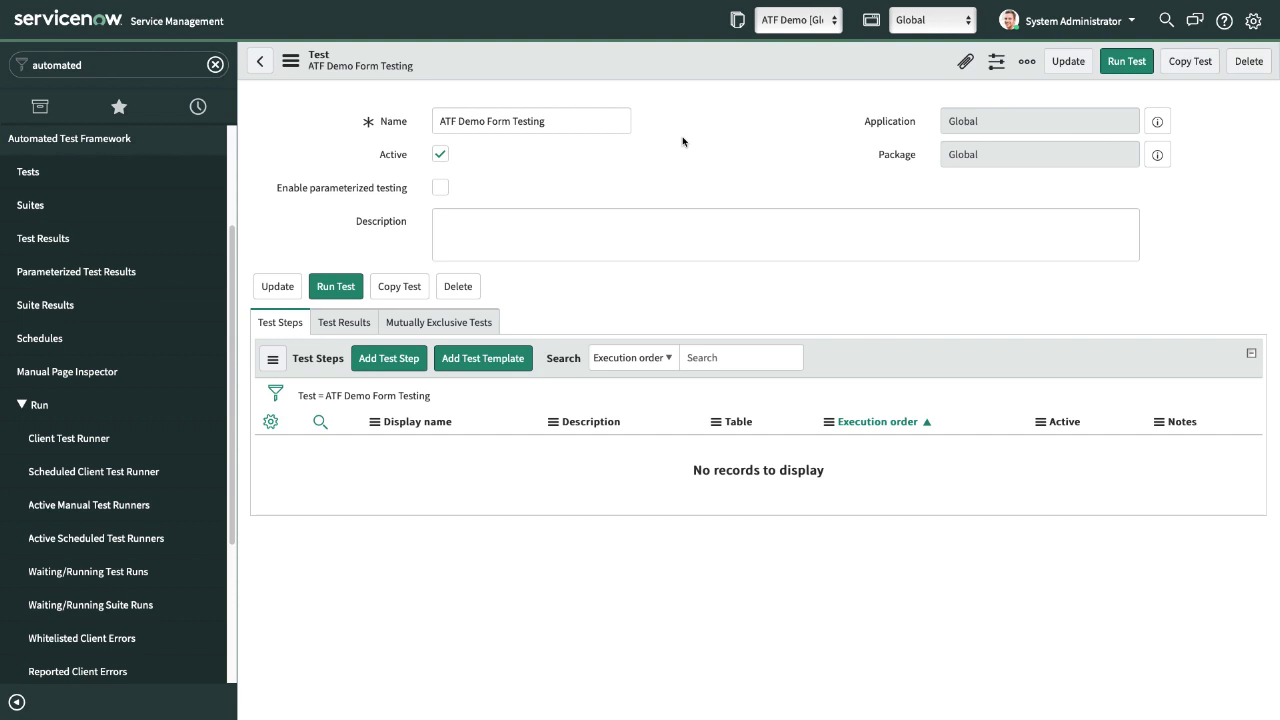
Begin adding a test step and examine the descriptions of the step types in the Form category.
{"action": "left_click", "coordinate": [422, 366]}
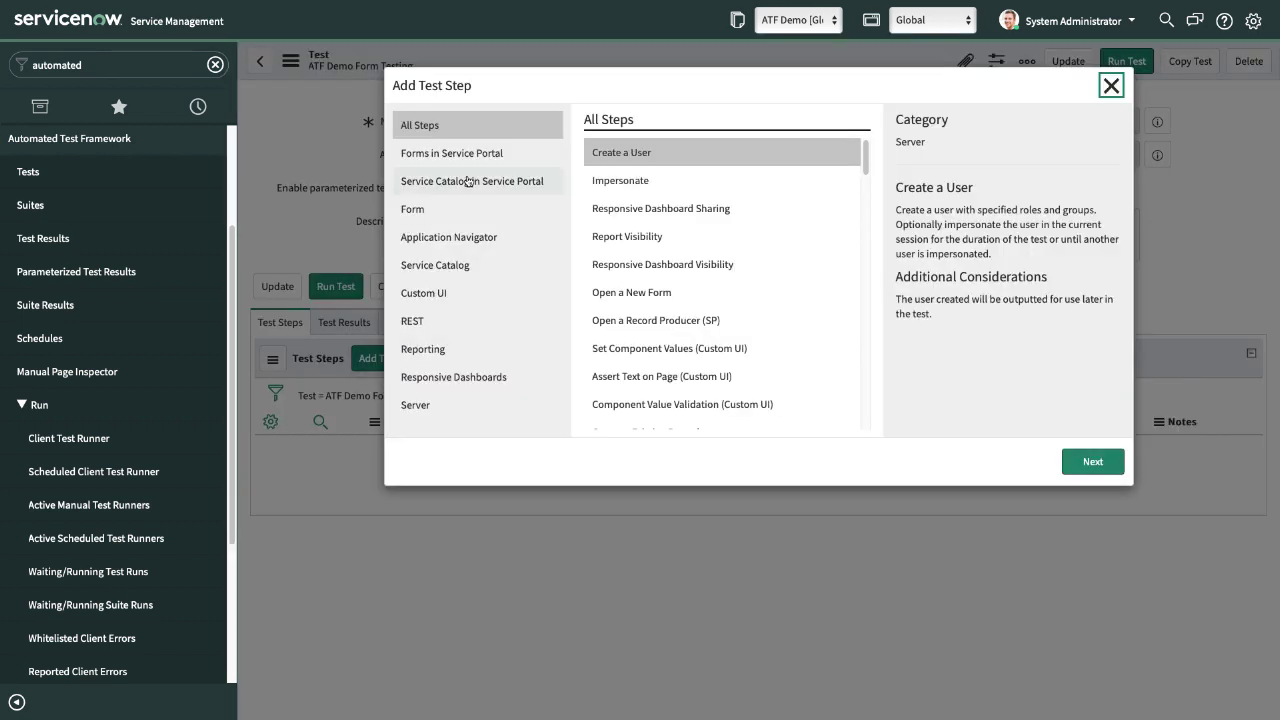
{"action": "left_click", "coordinate": [420, 214]}
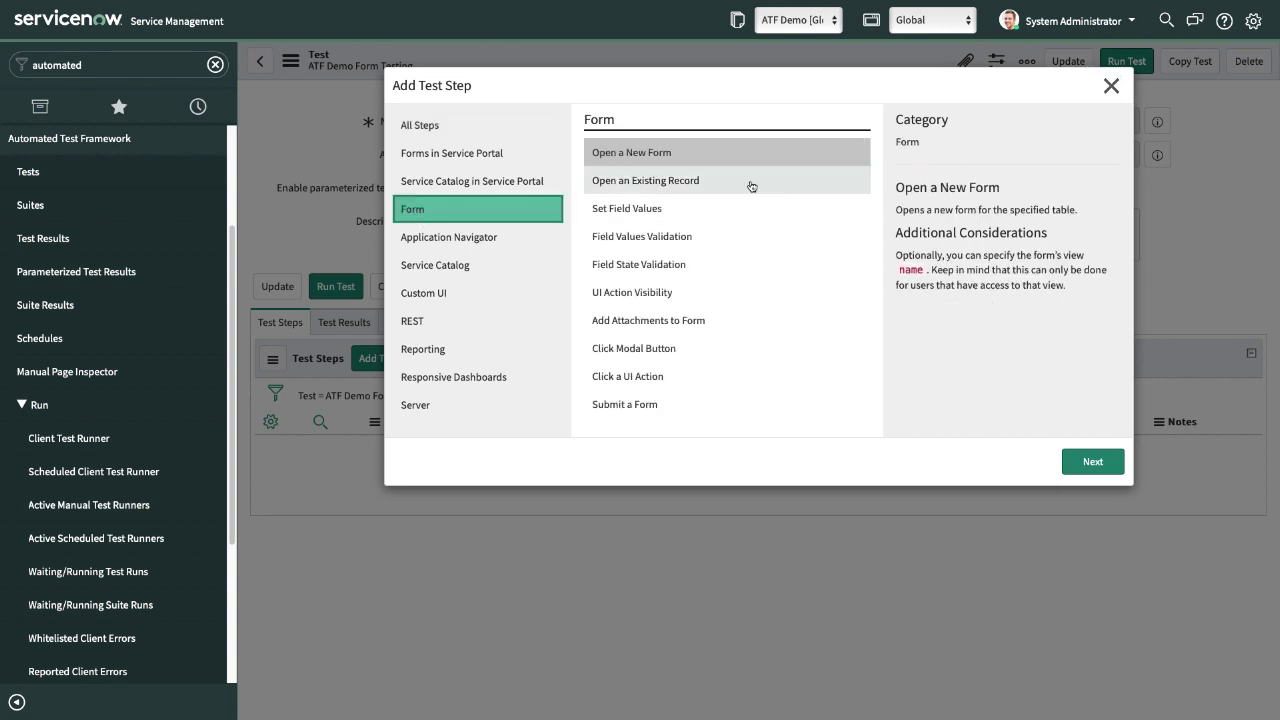
{"action": "left_click", "coordinate": [669, 188]}
{"action": "left_click", "coordinate": [654, 208]}
{"action": "left_click", "coordinate": [650, 236]}
{"action": "left_click", "coordinate": [640, 264]}
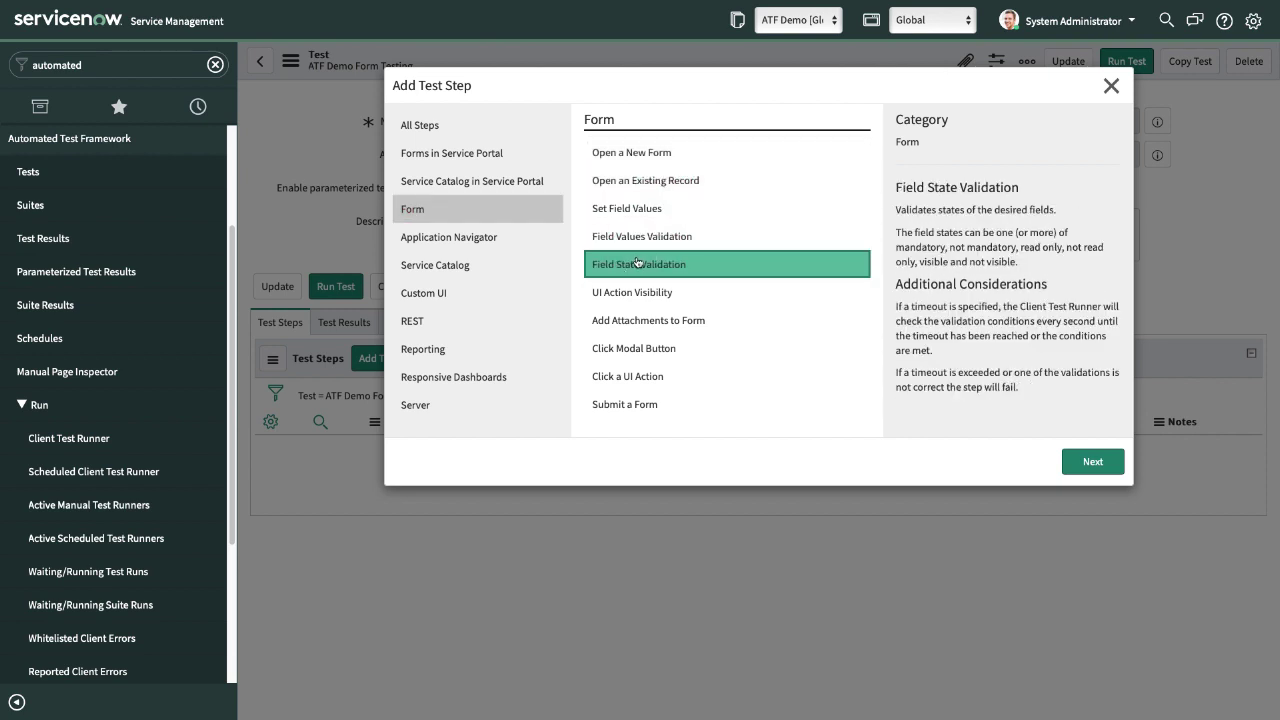
{"action": "left_click", "coordinate": [648, 300]}
{"action": "left_click", "coordinate": [645, 322]}
{"action": "left_click", "coordinate": [640, 348]}
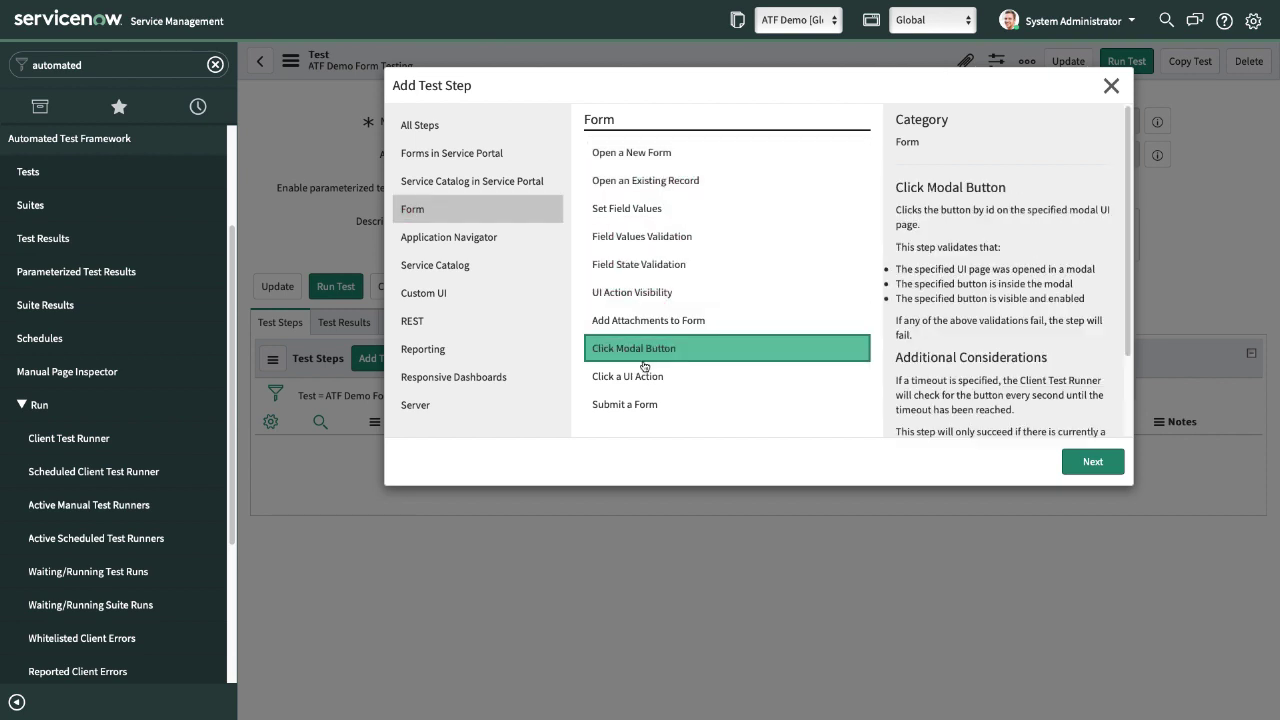
{"action": "left_click", "coordinate": [636, 376]}
{"action": "left_click", "coordinate": [636, 408]}
Choose the Open a New Form step type and set its table to Incident [incident].
{"action": "left_click", "coordinate": [651, 154]}
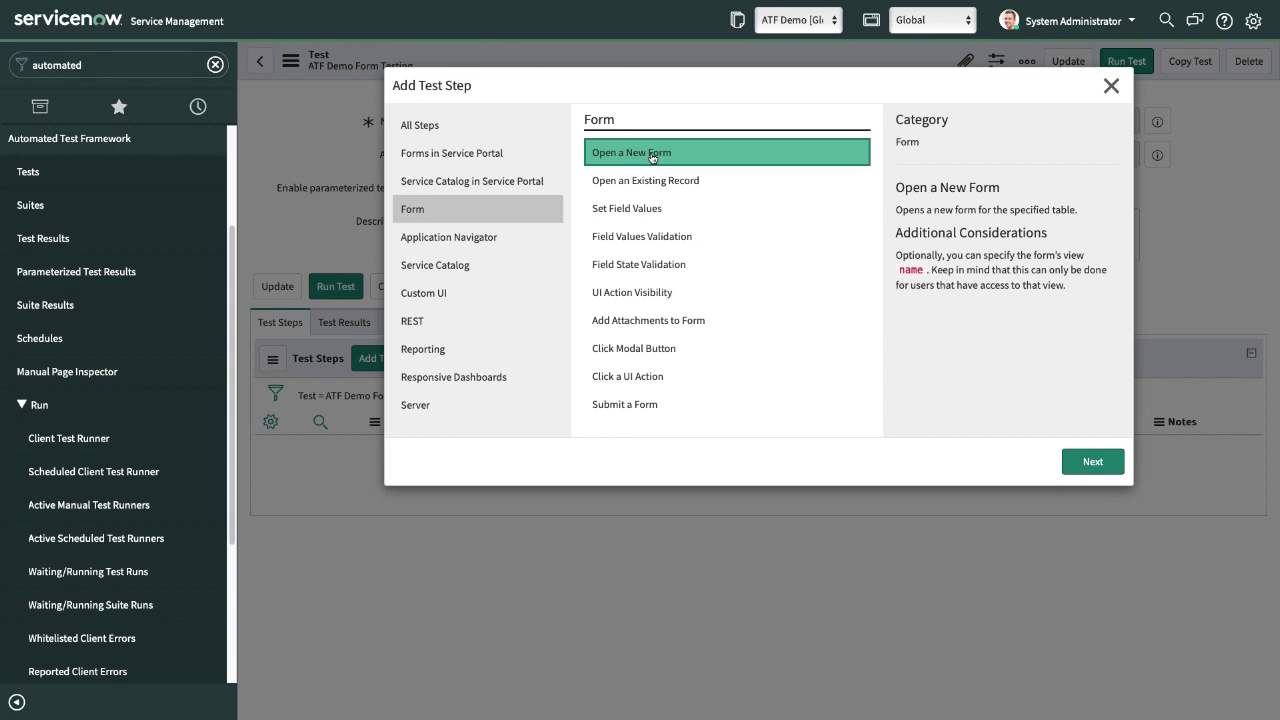
{"action": "left_click", "coordinate": [1095, 465]}
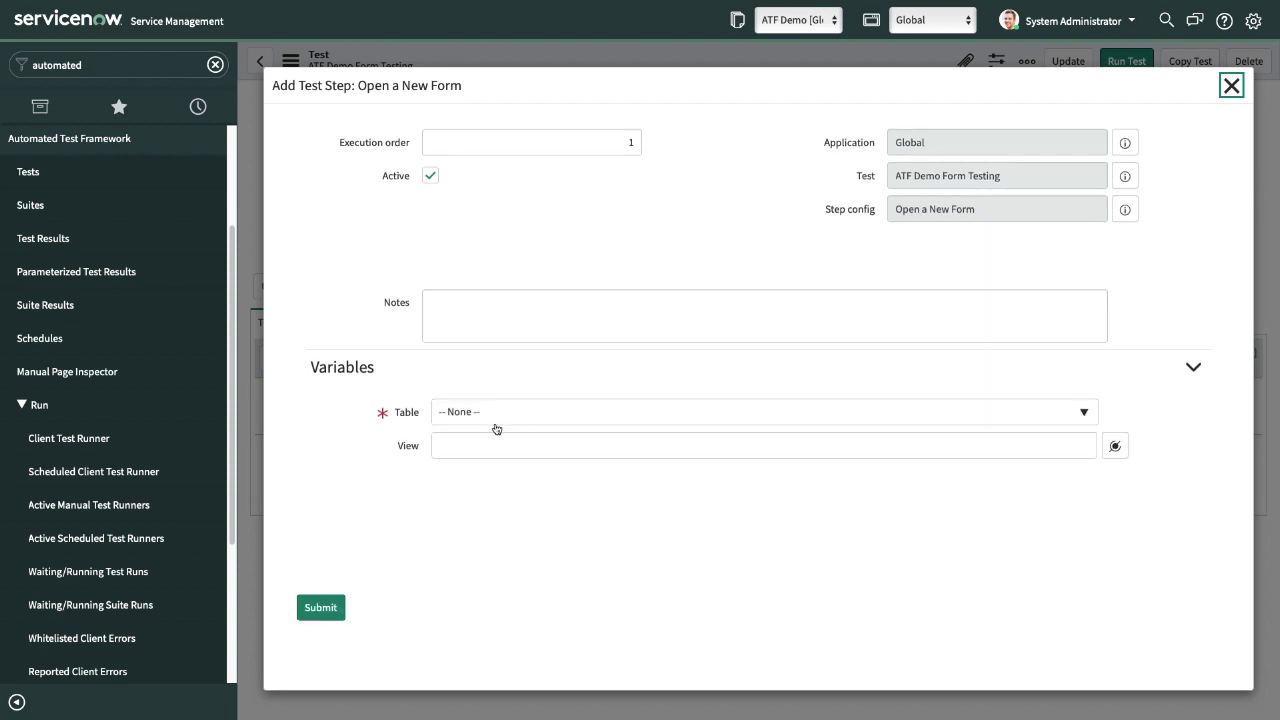
{"action": "left_click", "coordinate": [526, 406]}
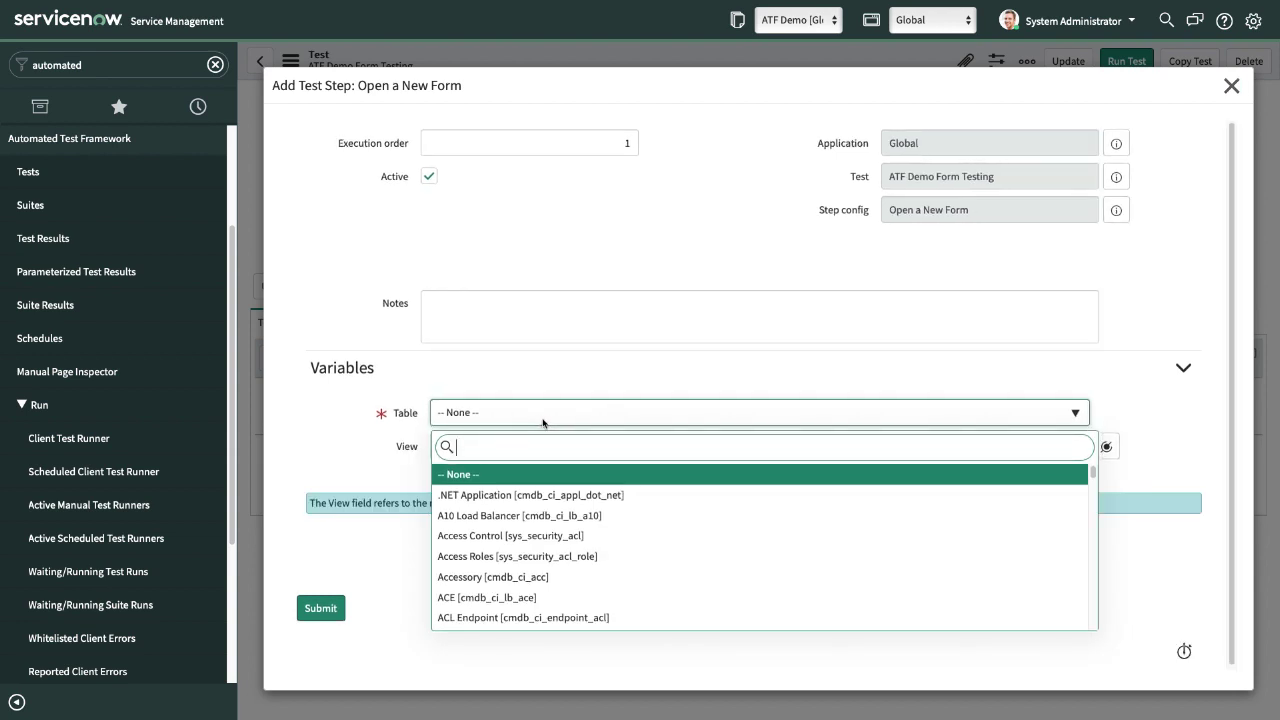
{"action": "type", "text": "inc"}
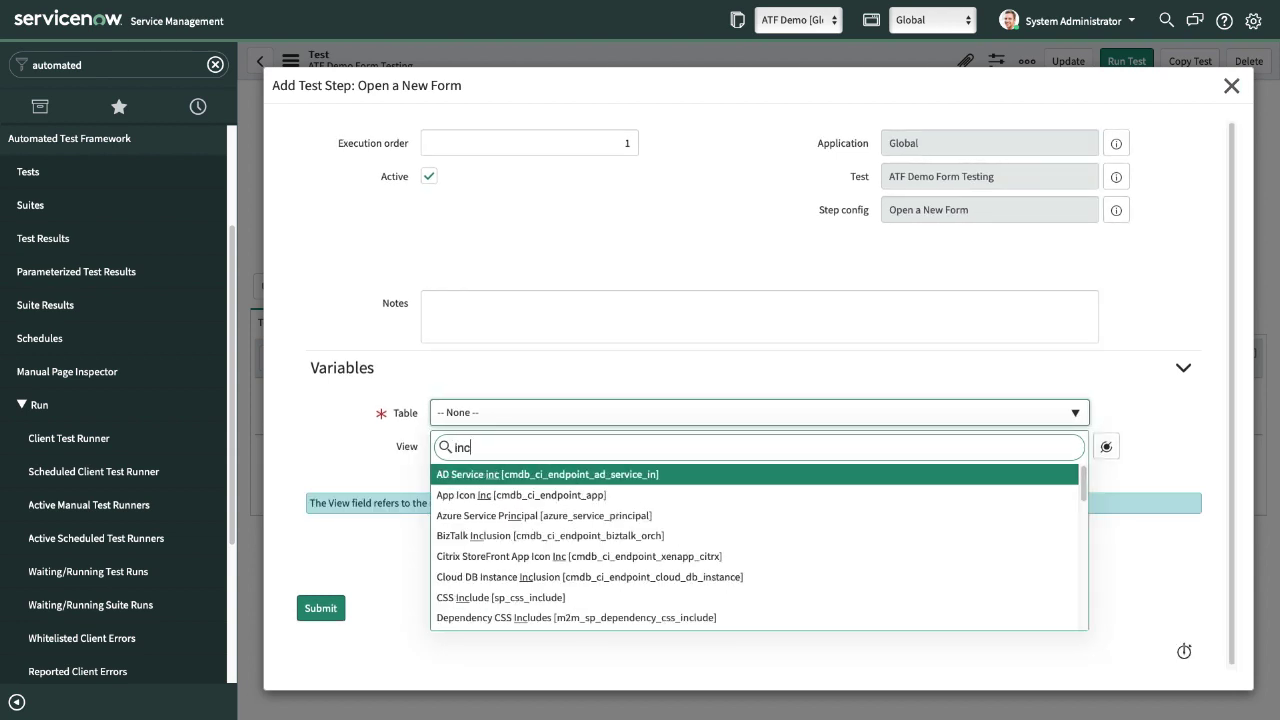
{"action": "type", "text": "dent"}
{"action": "key", "text": "BackSpace"}
{"action": "key", "text": "BackSpace"}
{"action": "key", "text": "BackSpace"}
{"action": "key", "text": "BackSpace"}
{"action": "type", "text": "ident"}
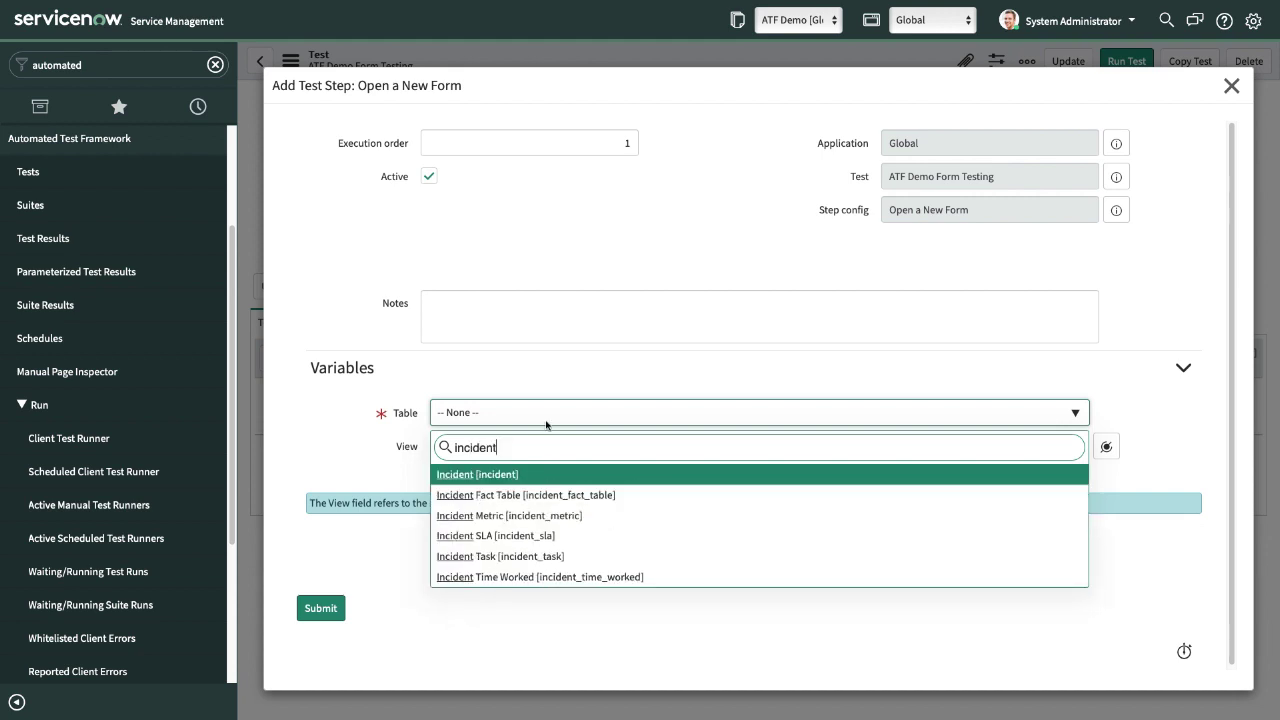
{"action": "key", "text": "Return"}
{"action": "left_click", "coordinate": [370, 272]}
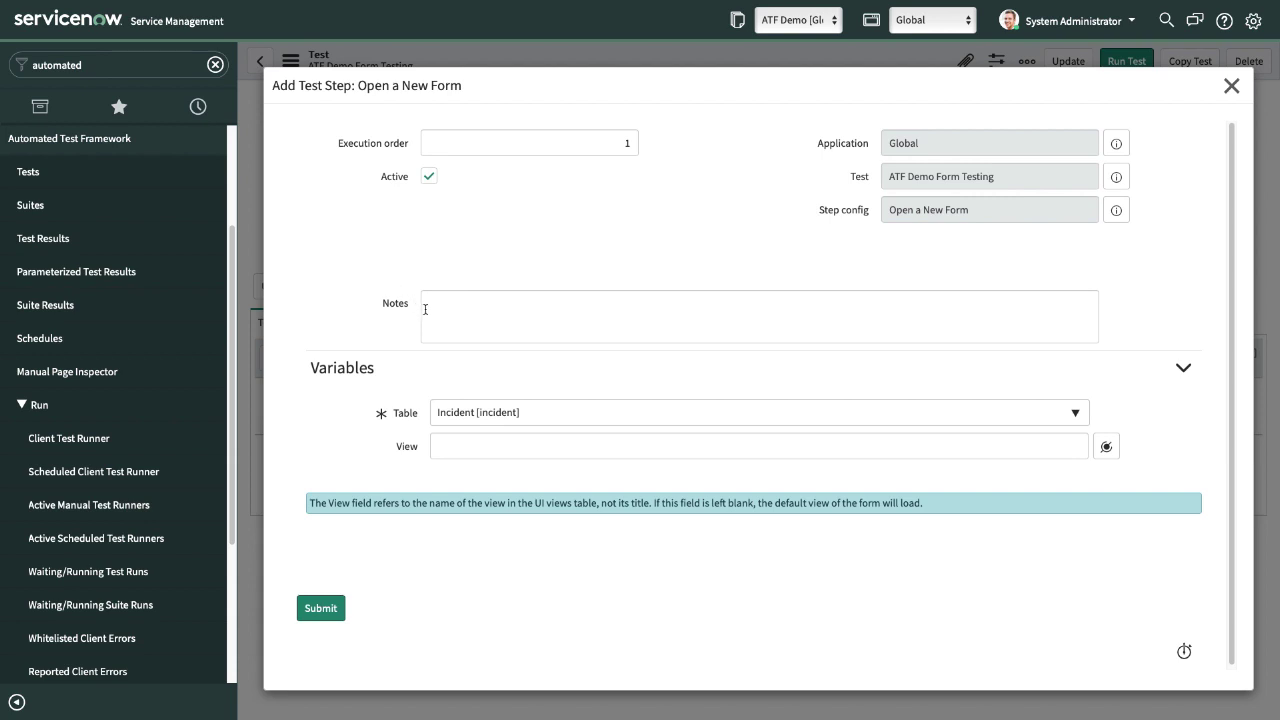
Submit the Open a New Form step with its view and notes left blank.
{"action": "left_click", "coordinate": [473, 446]}
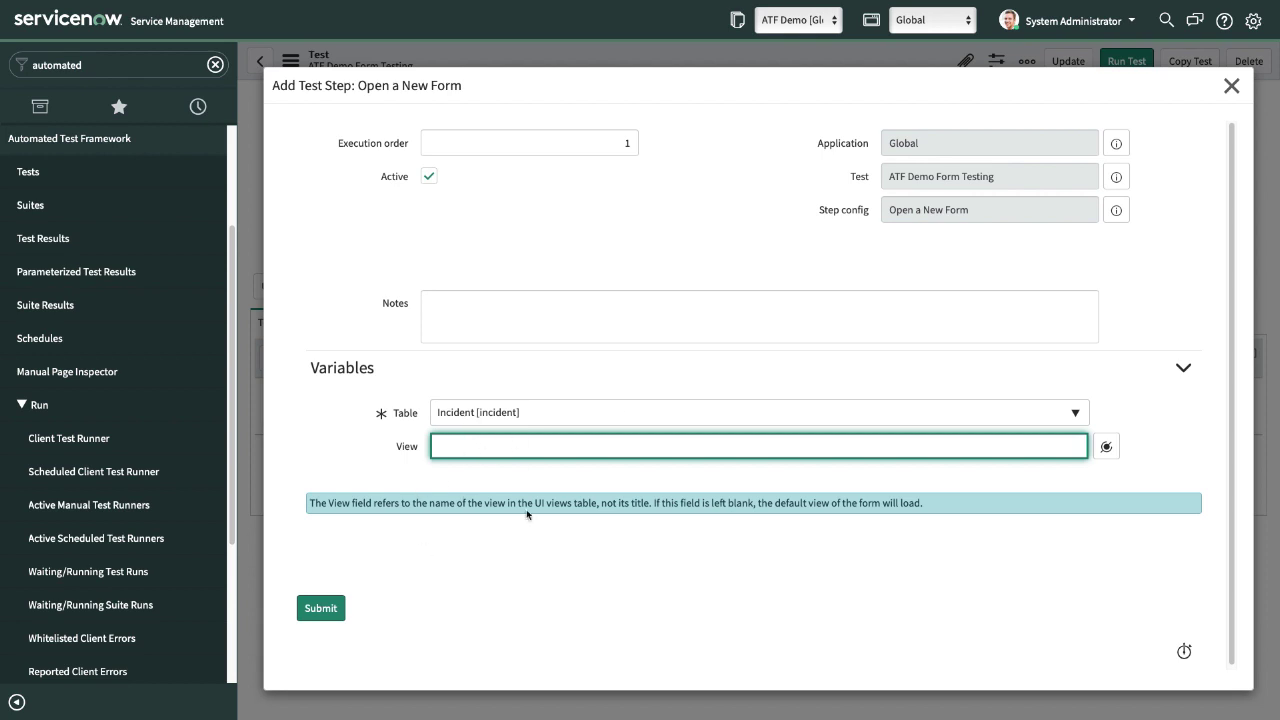
{"action": "left_click", "coordinate": [344, 458]}
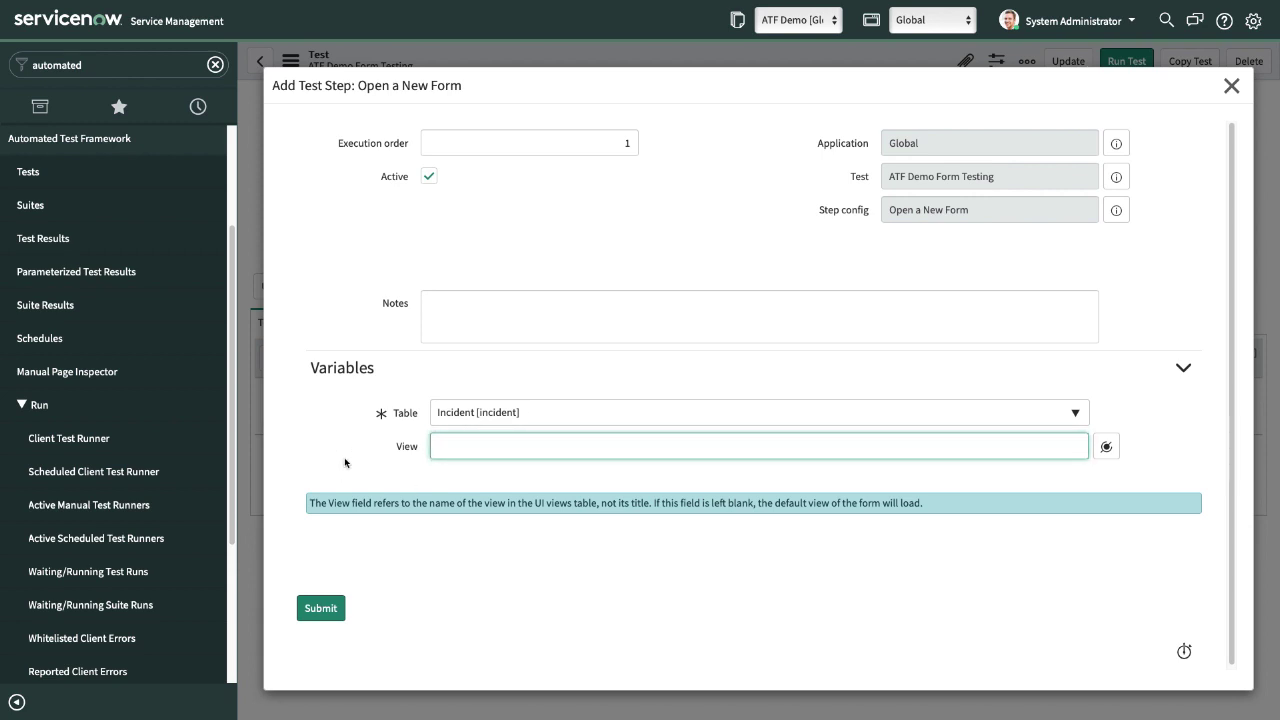
{"action": "left_click", "coordinate": [501, 315]}
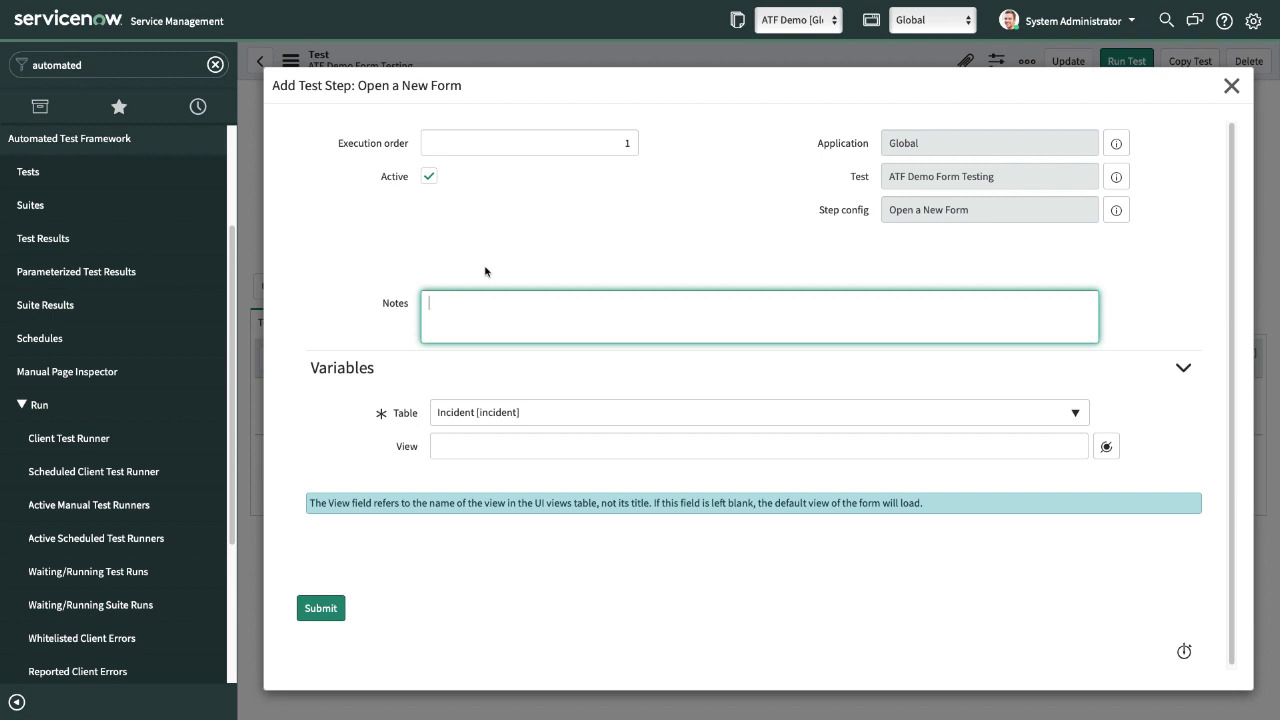
{"action": "left_click", "coordinate": [322, 610]}
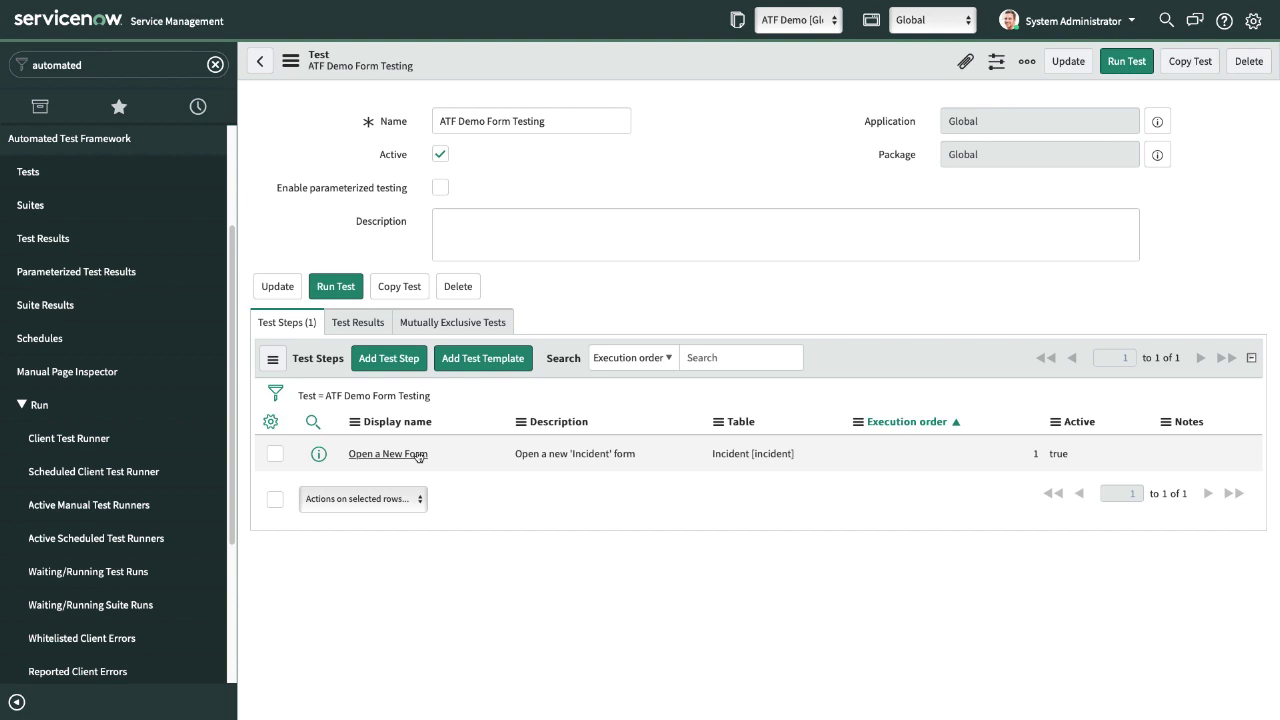
{"action": "left_click", "coordinate": [396, 366]}
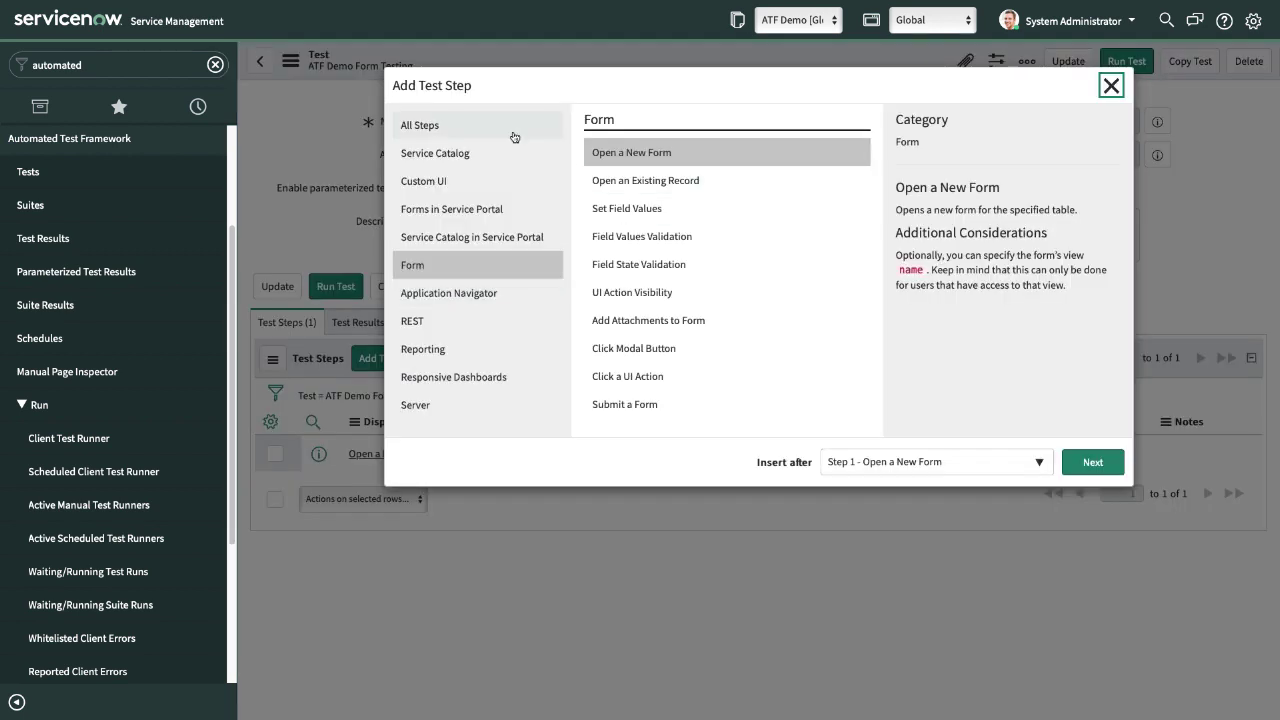
{"action": "left_click", "coordinate": [630, 151]}
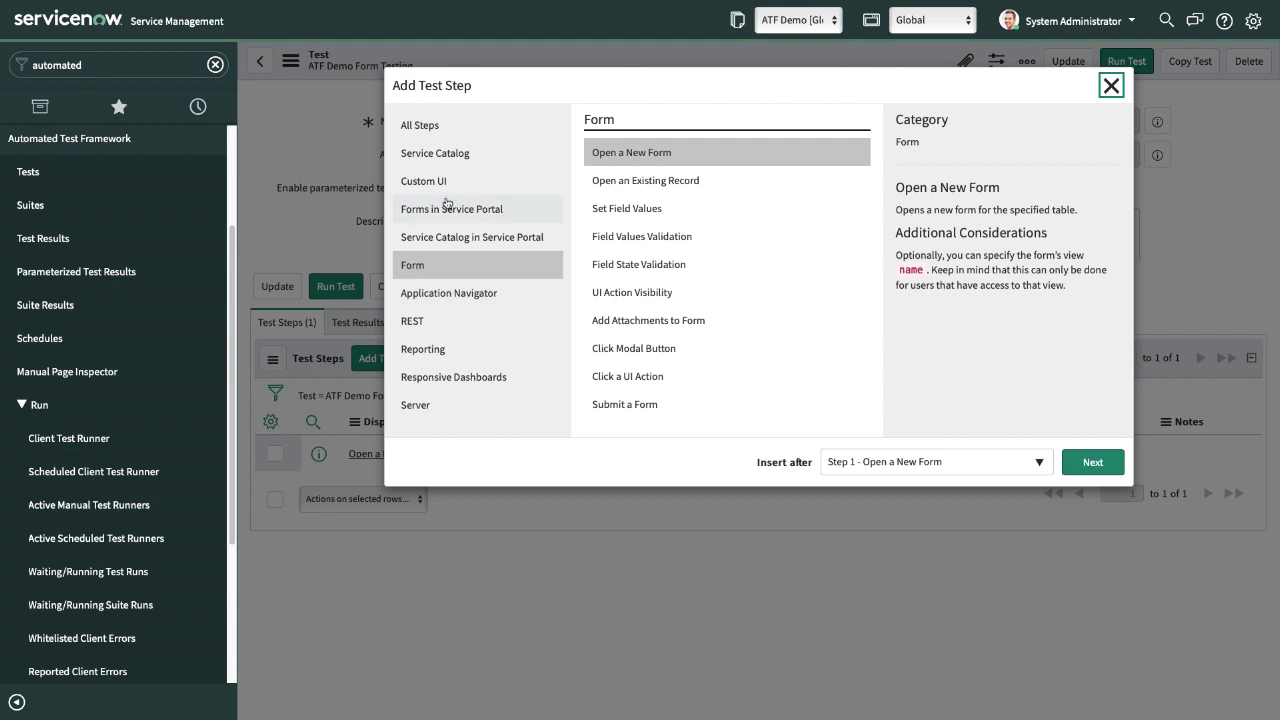
{"action": "left_click", "coordinate": [448, 135]}
{"action": "left_click", "coordinate": [652, 156]}
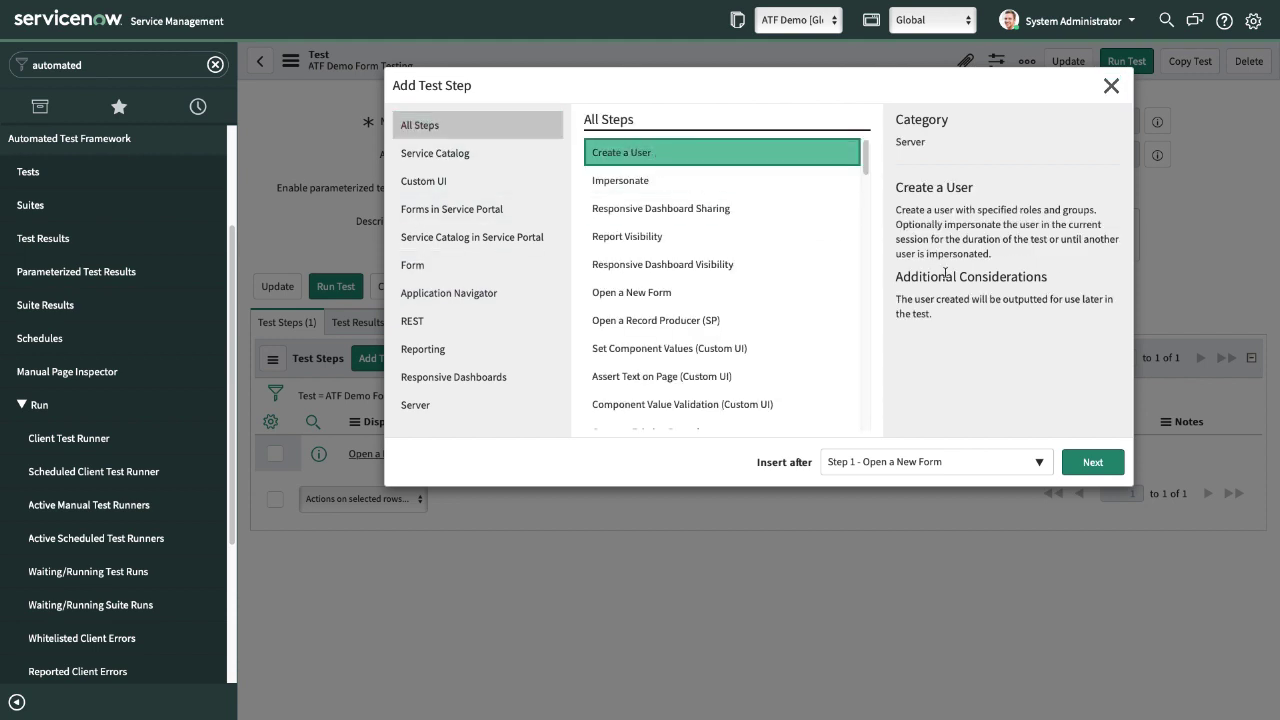
{"action": "left_click", "coordinate": [1100, 468]}
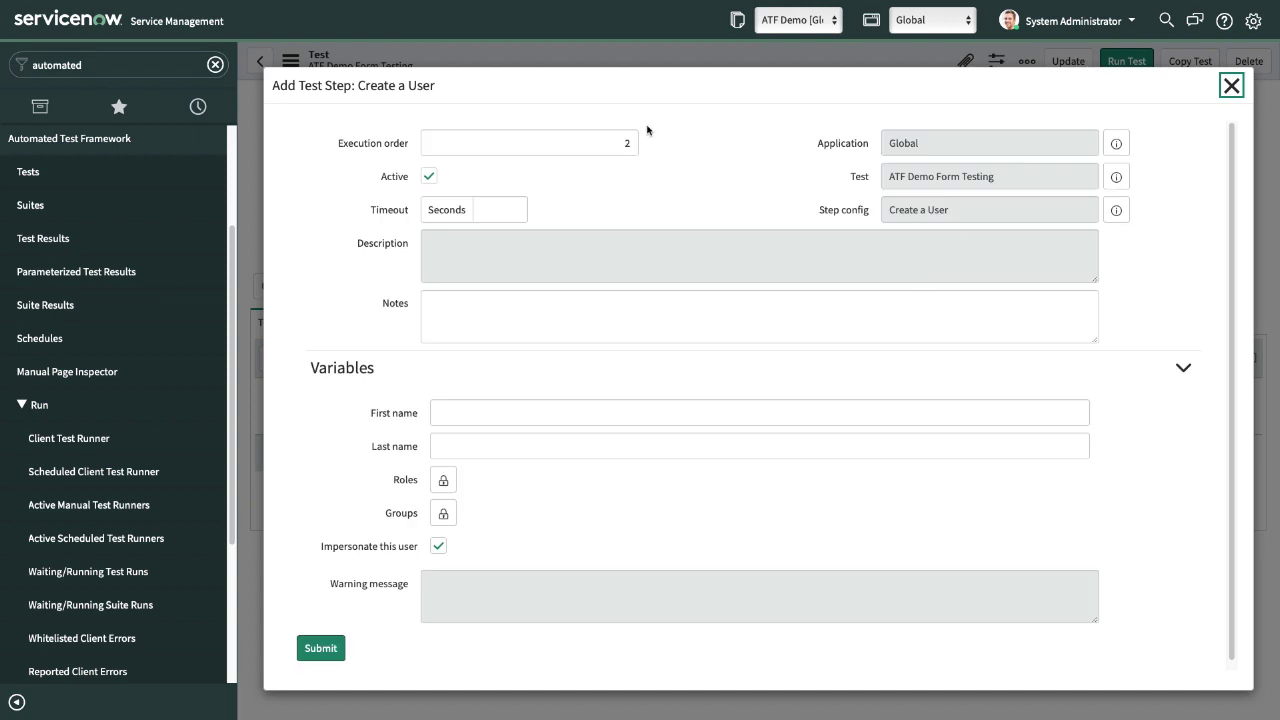
{"action": "left_click", "coordinate": [1229, 90]}
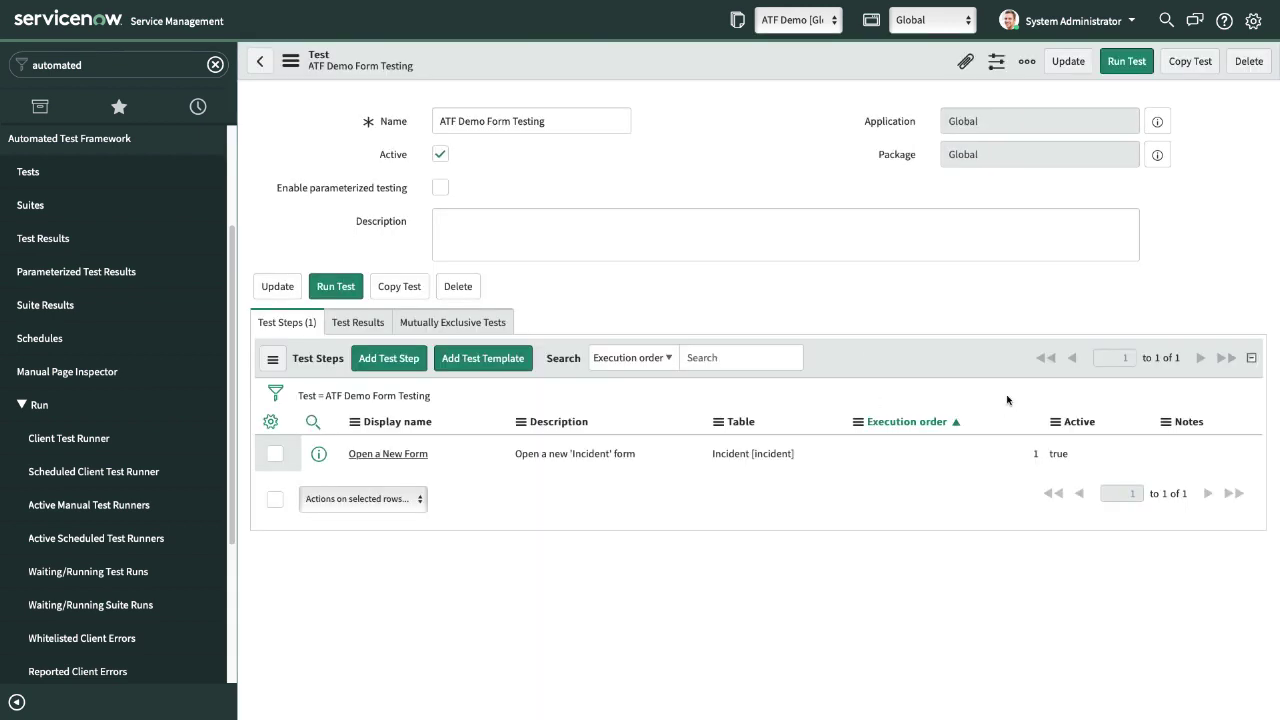
{"action": "left_click", "coordinate": [385, 358]}
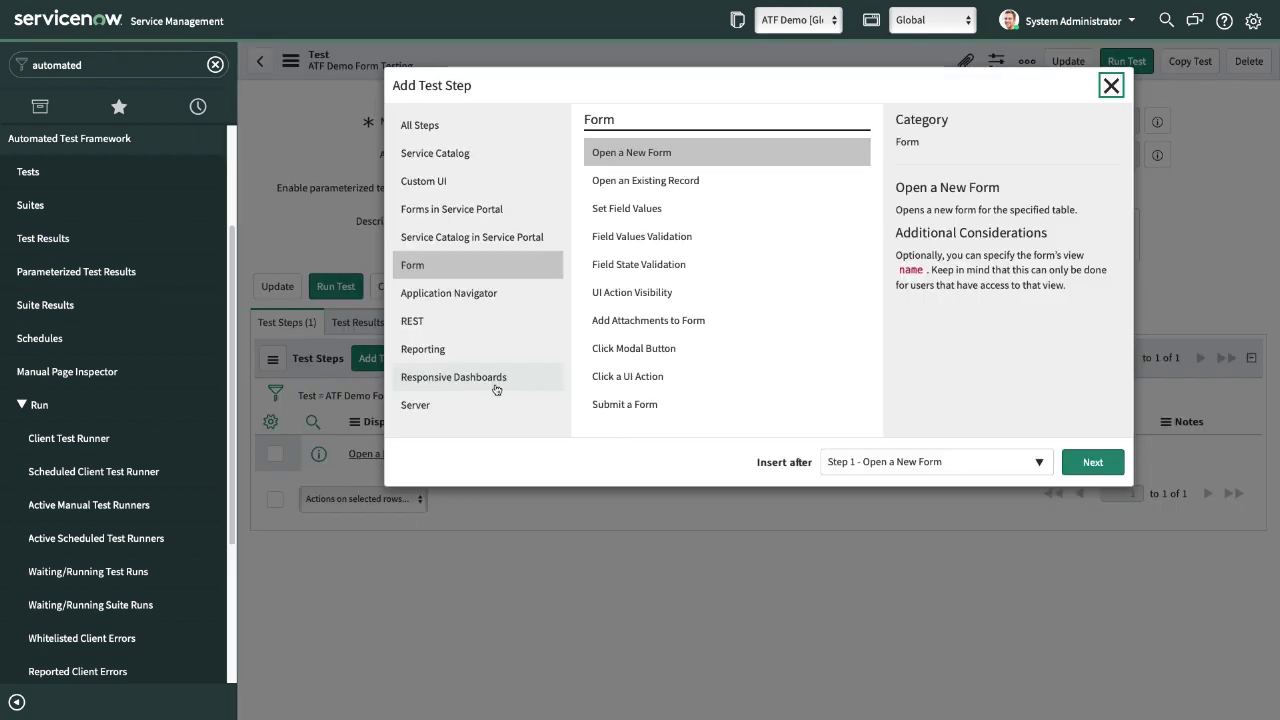
{"action": "left_click", "coordinate": [922, 463]}
{"action": "left_click", "coordinate": [885, 520]}
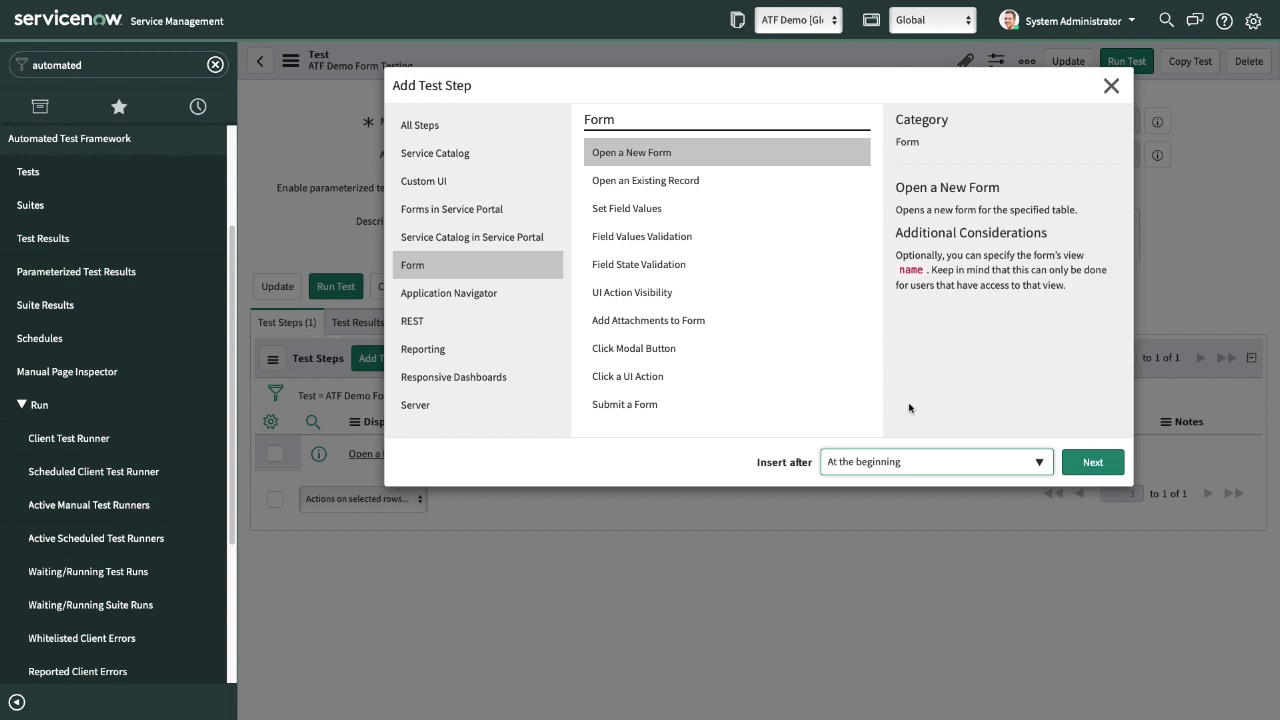
{"action": "left_click", "coordinate": [1092, 462]}
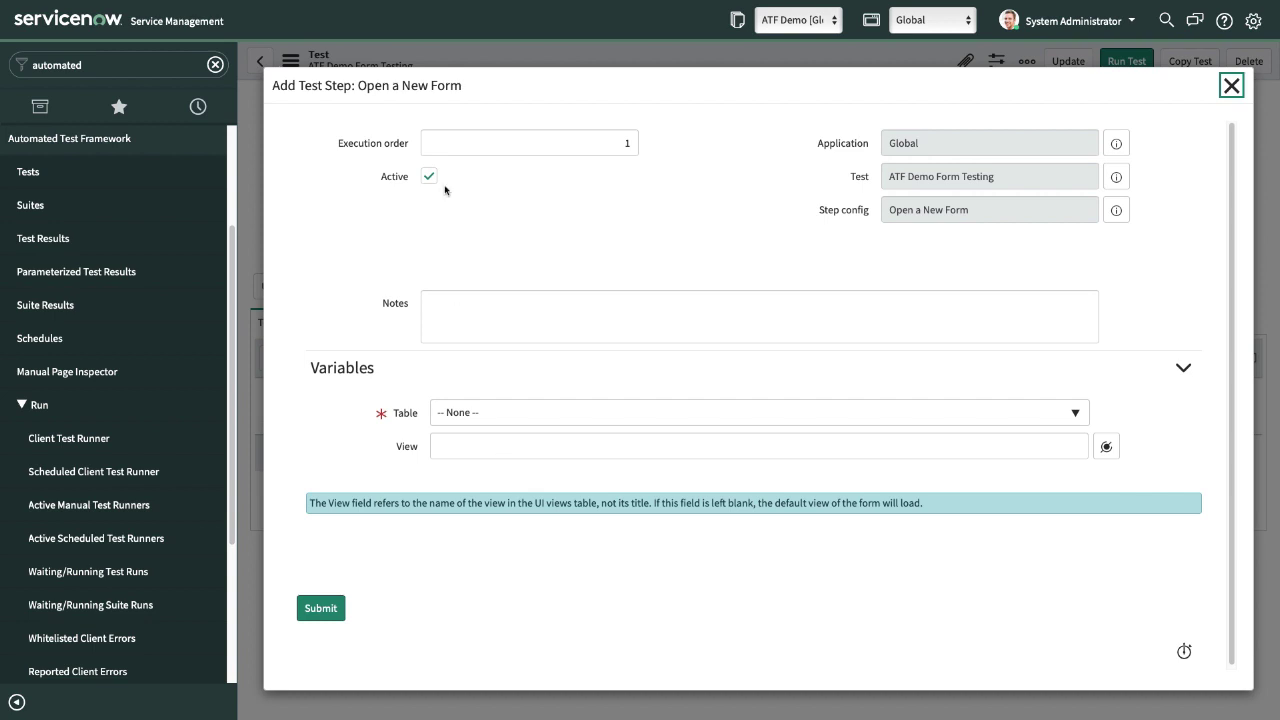
{"action": "left_click", "coordinate": [1231, 86]}
Start a Create a User test step inserted at the beginning of the test.
{"action": "left_click", "coordinate": [398, 358]}
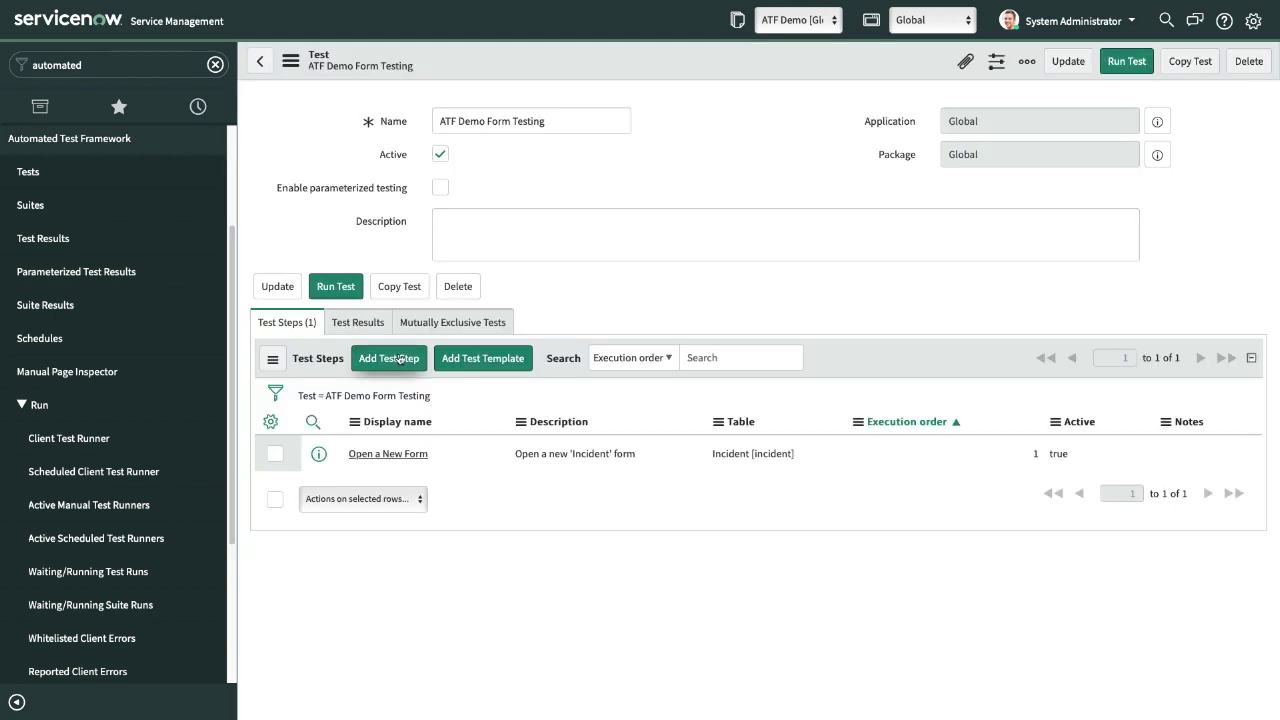
{"action": "left_click", "coordinate": [446, 126]}
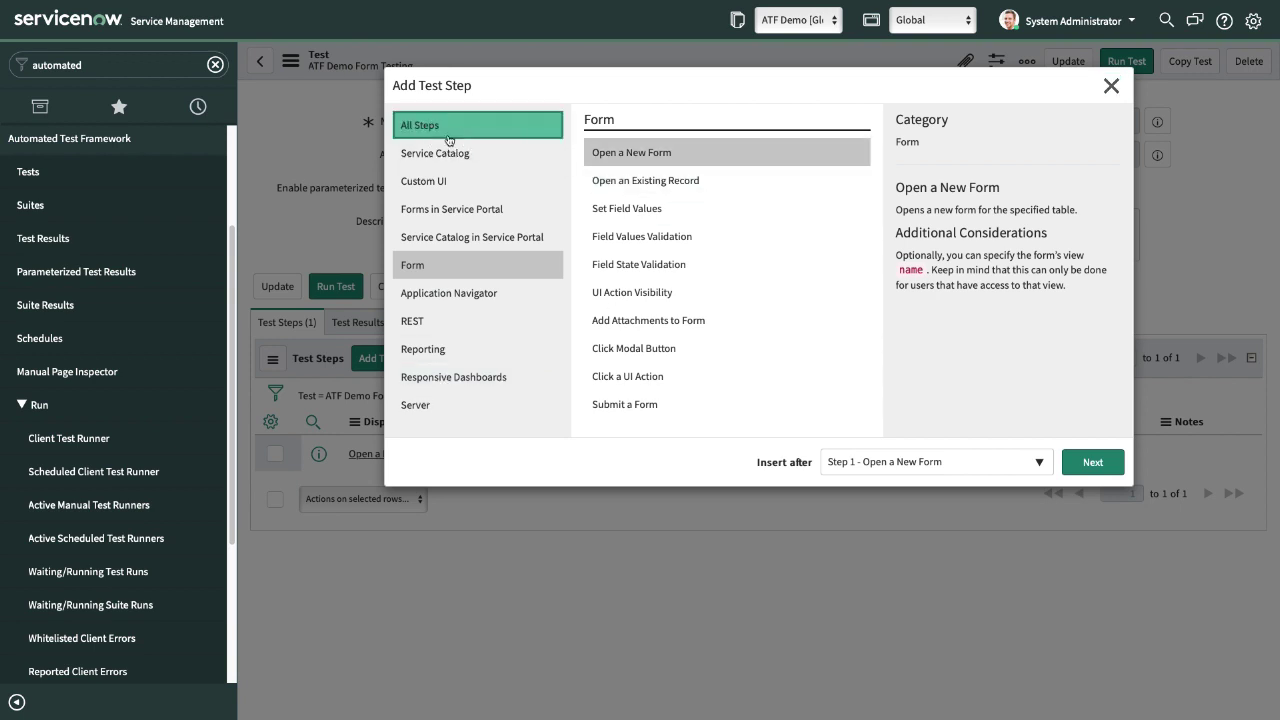
{"action": "left_click", "coordinate": [660, 155]}
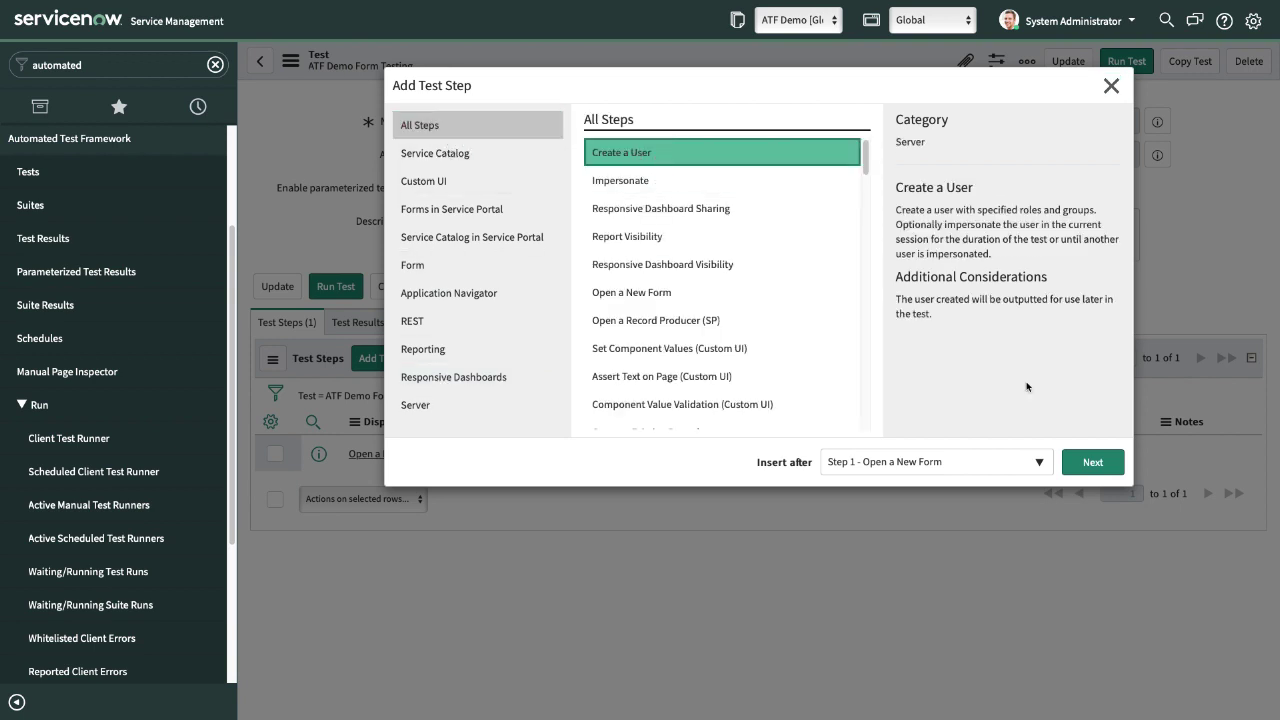
{"action": "left_click", "coordinate": [960, 462]}
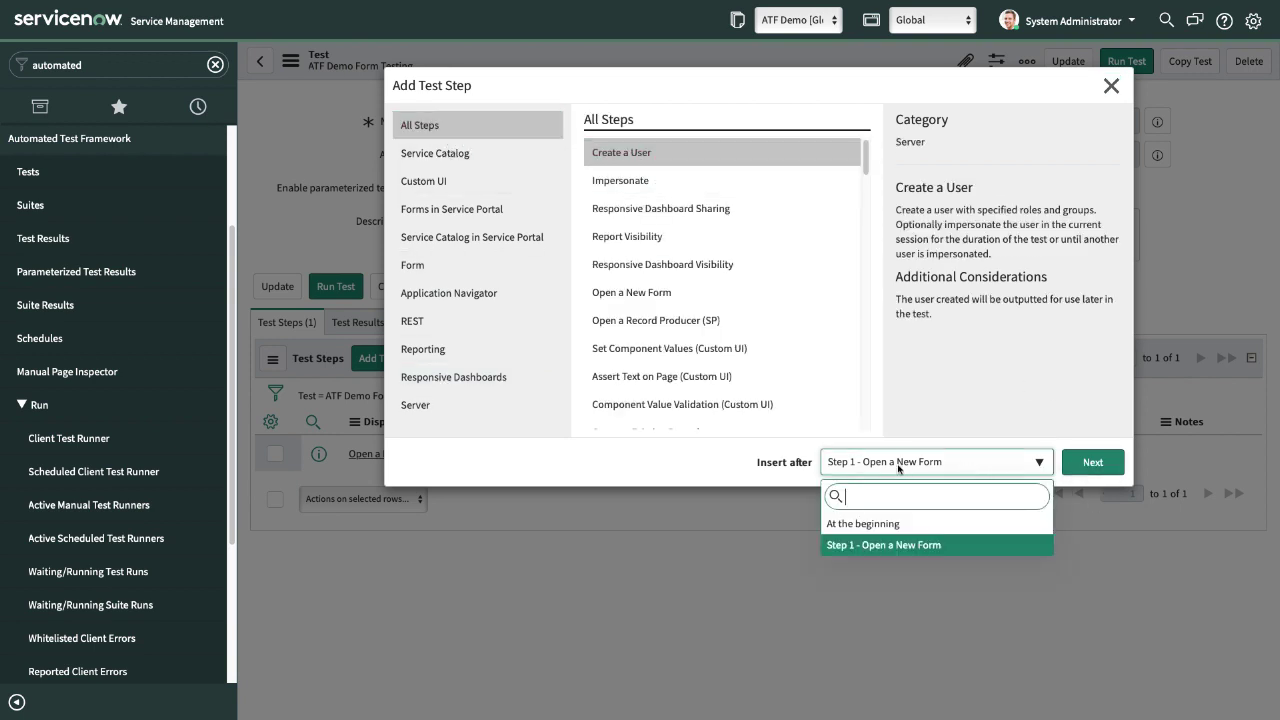
{"action": "left_click", "coordinate": [866, 518]}
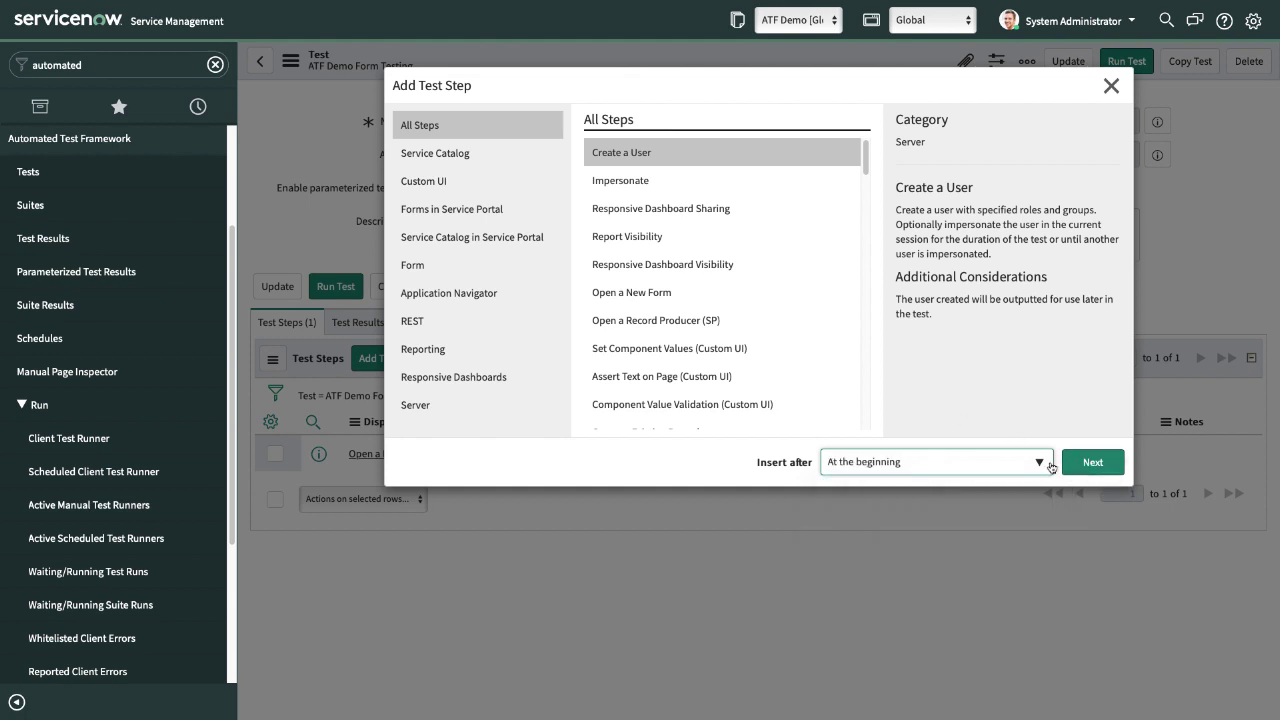
{"action": "left_click", "coordinate": [1090, 461]}
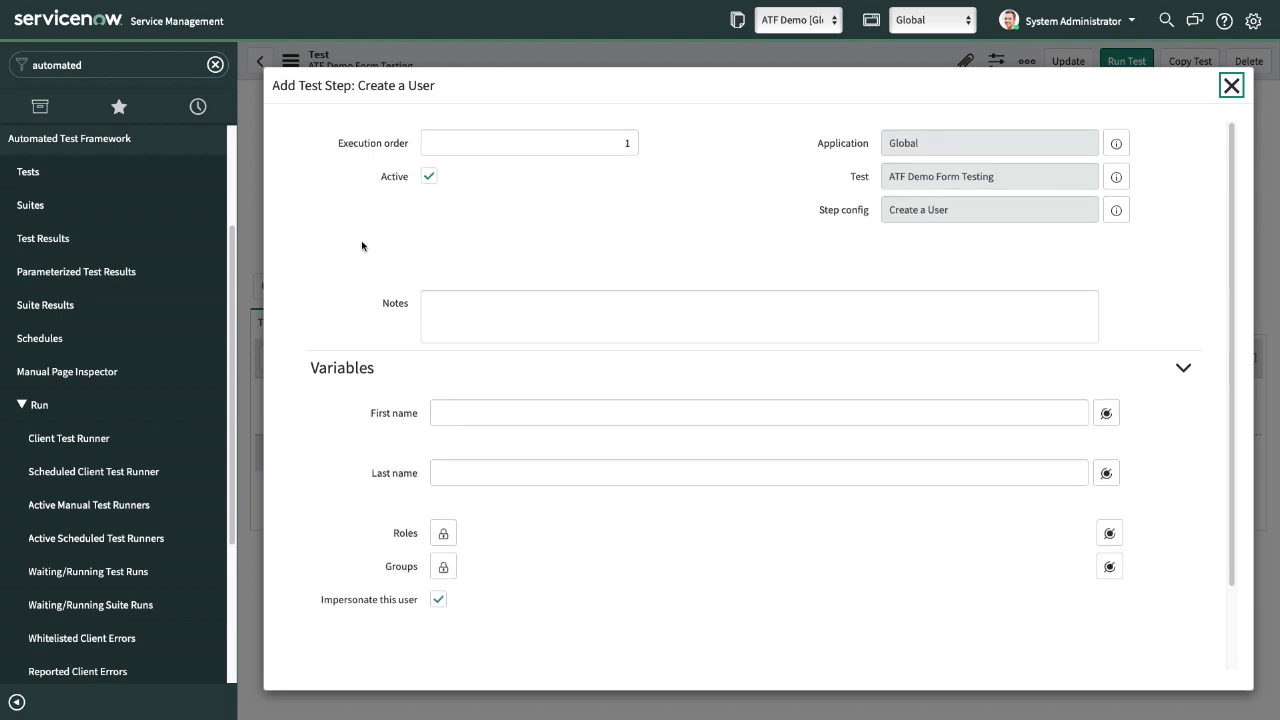
Set the new test user's first name to ATF and last name to ITIL.
{"action": "left_click", "coordinate": [547, 413]}
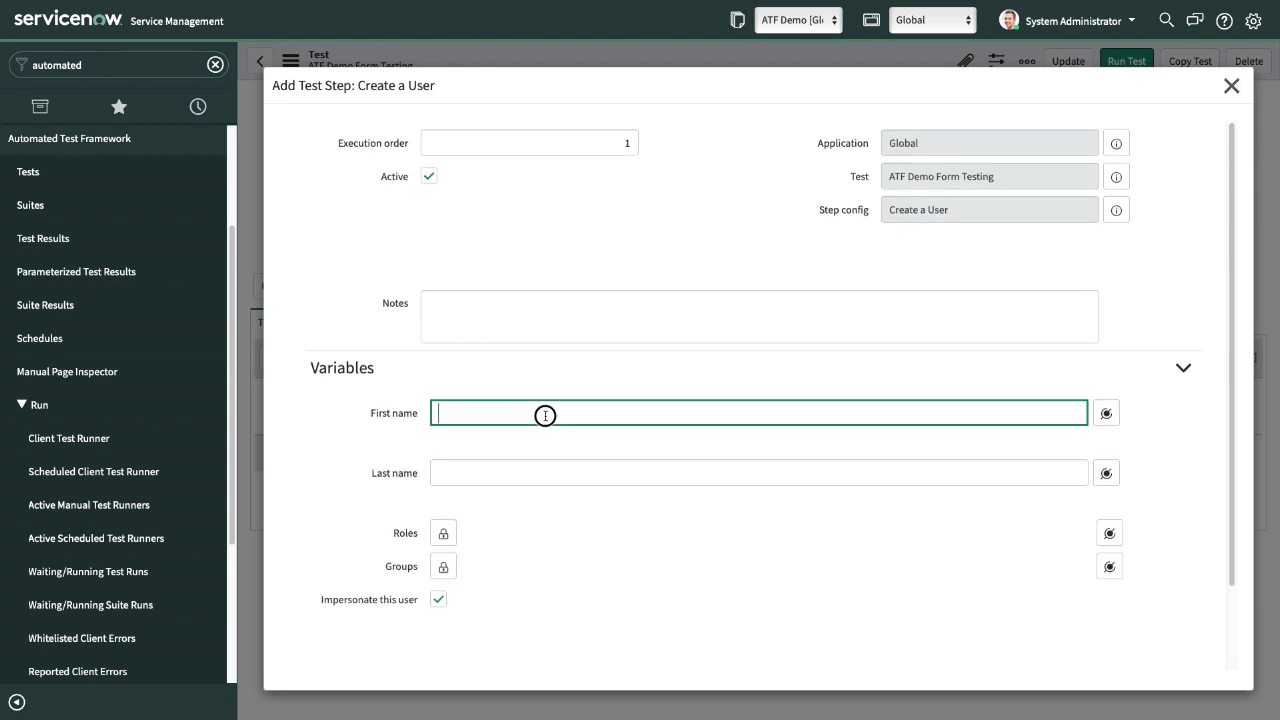
{"action": "type", "text": "TFA"}
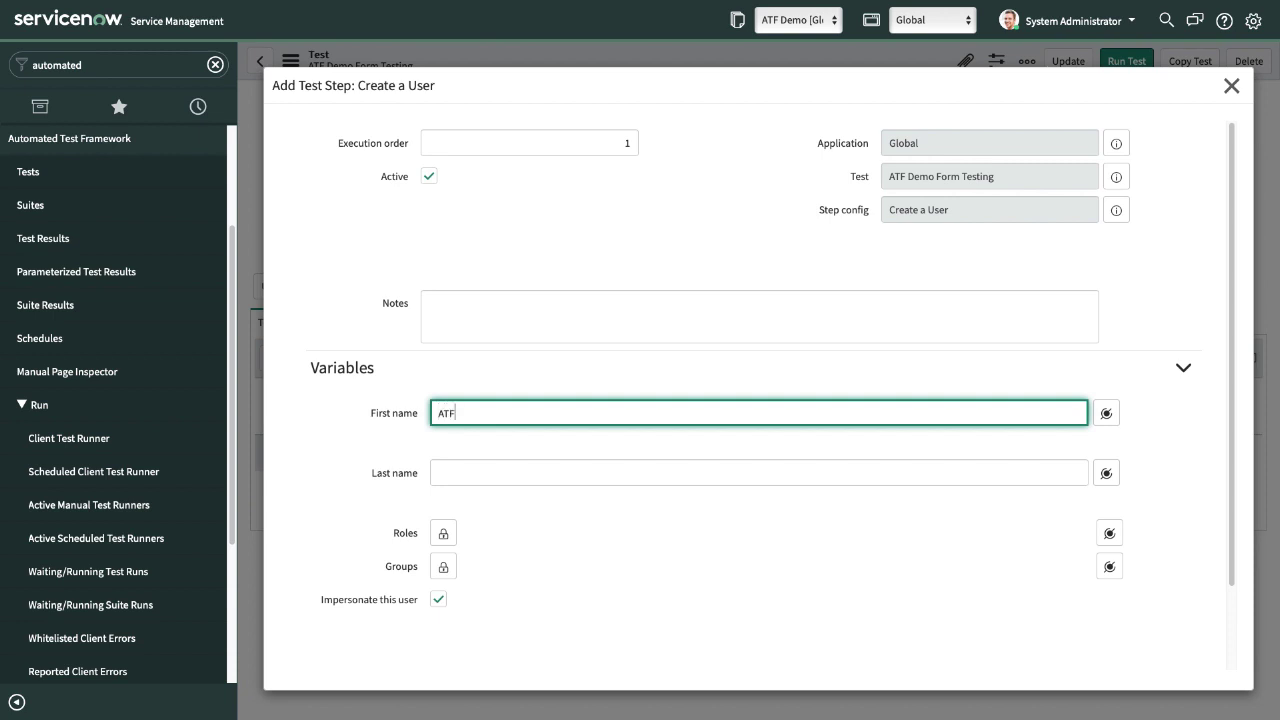
{"action": "key", "text": "Tab"}
{"action": "left_click", "coordinate": [569, 477]}
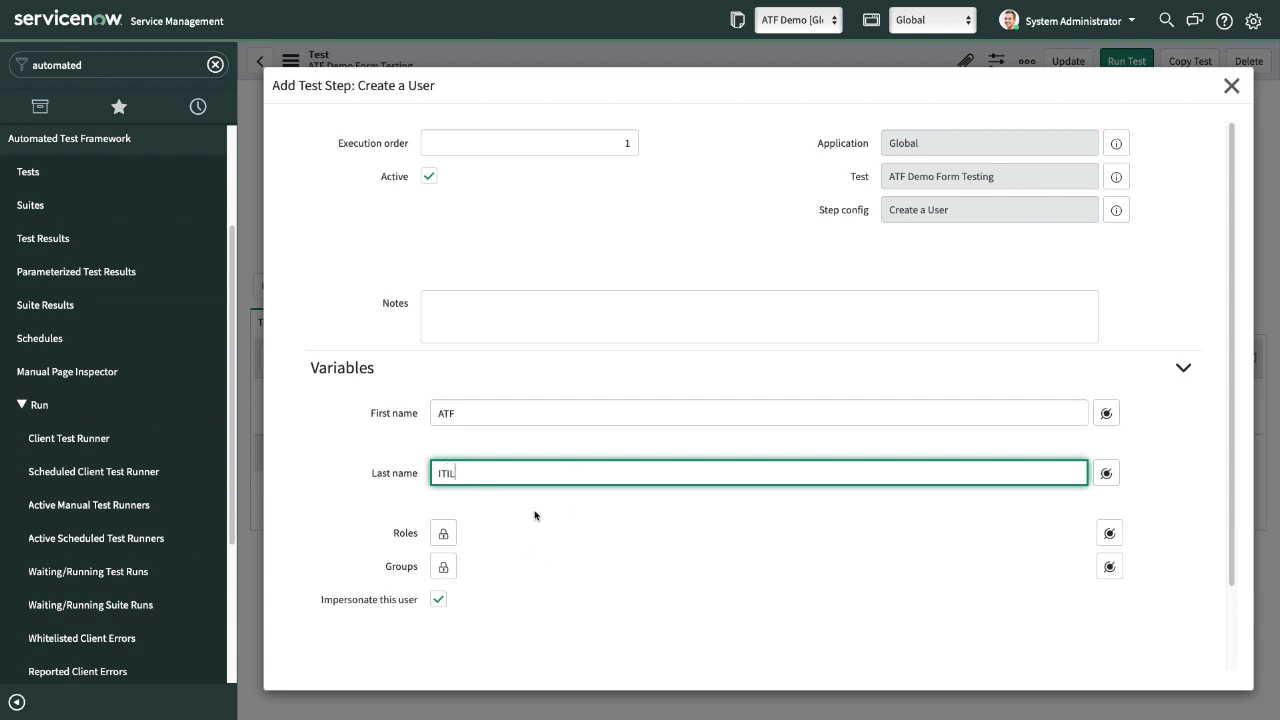
Assign the itil role to the test user and submit the Create a User step.
{"action": "left_click", "coordinate": [443, 533]}
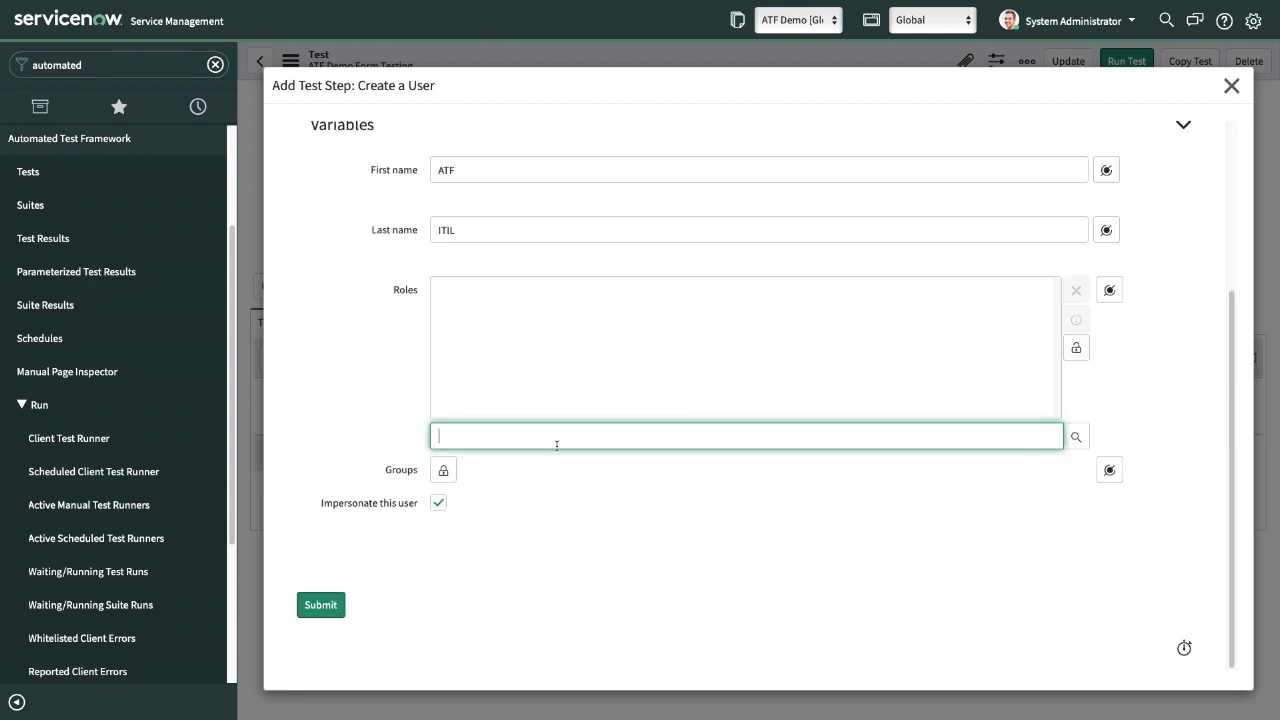
{"action": "type", "text": "itil"}
{"action": "left_click", "coordinate": [466, 457]}
{"action": "left_click", "coordinate": [1077, 350]}
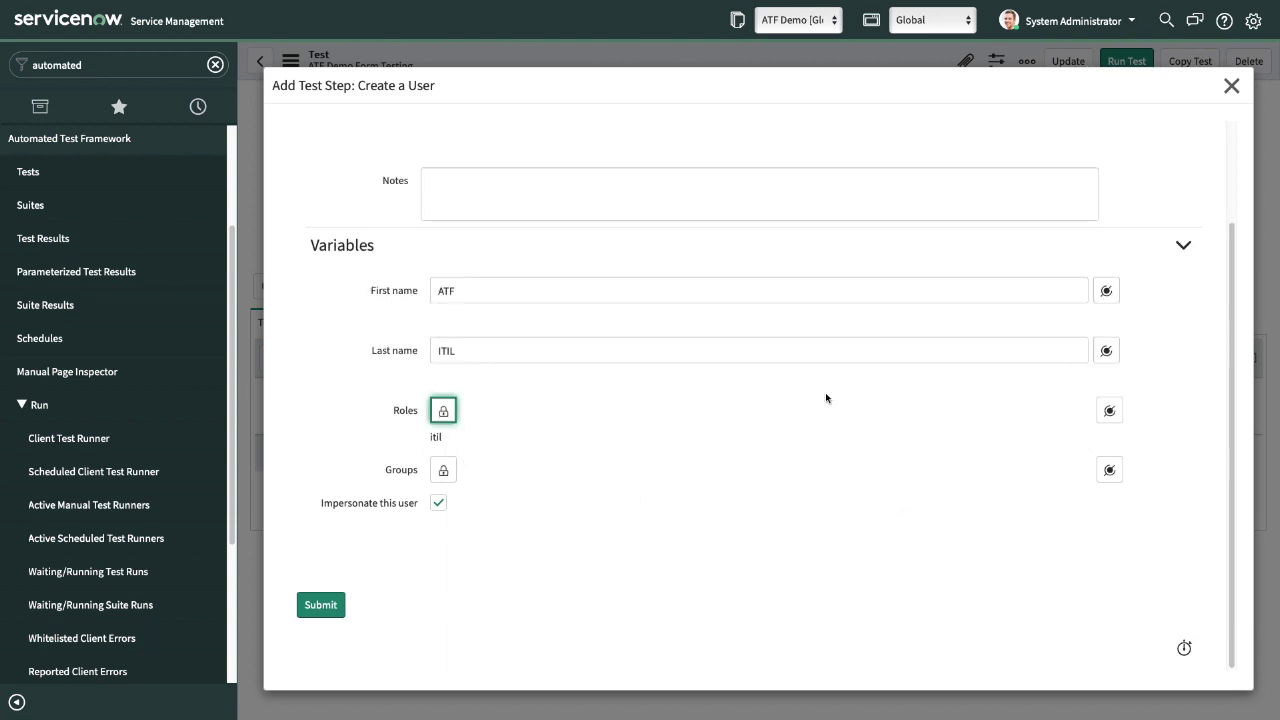
{"action": "left_click", "coordinate": [329, 609]}
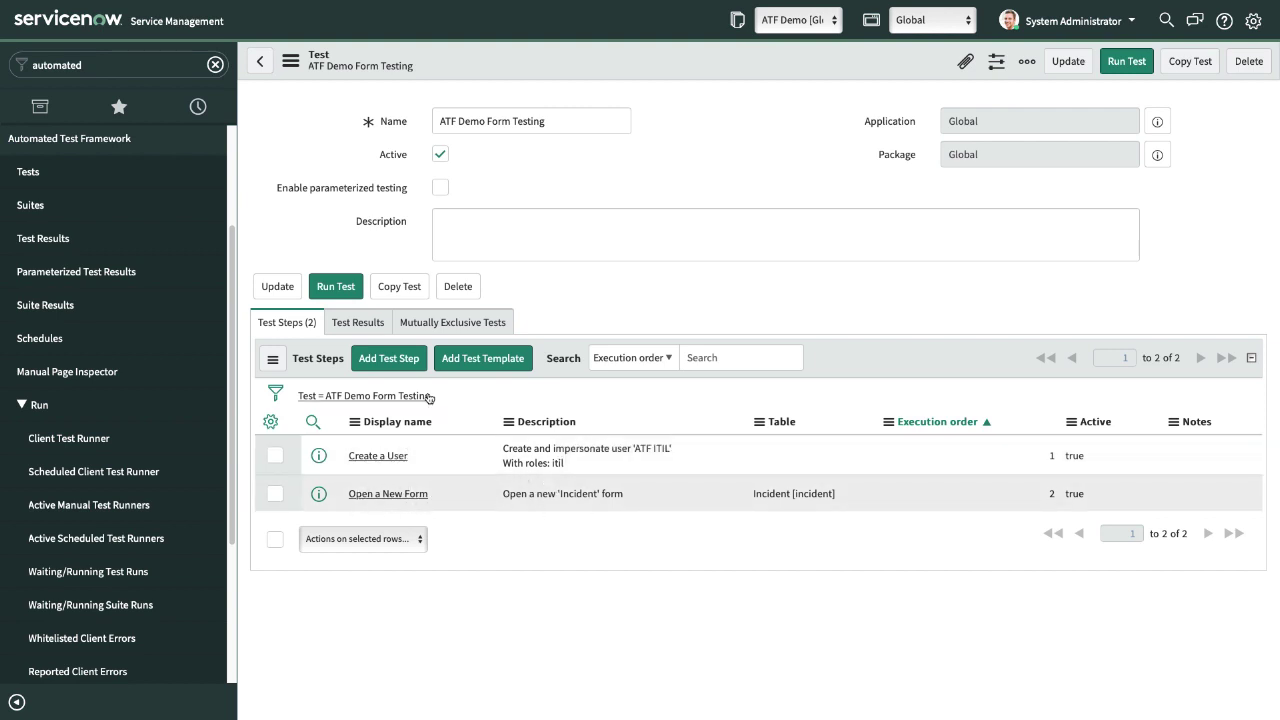
Start a Field State Validation test step from the Form category, inserted after Step 2 - Open a New Form.
{"action": "left_click", "coordinate": [389, 360]}
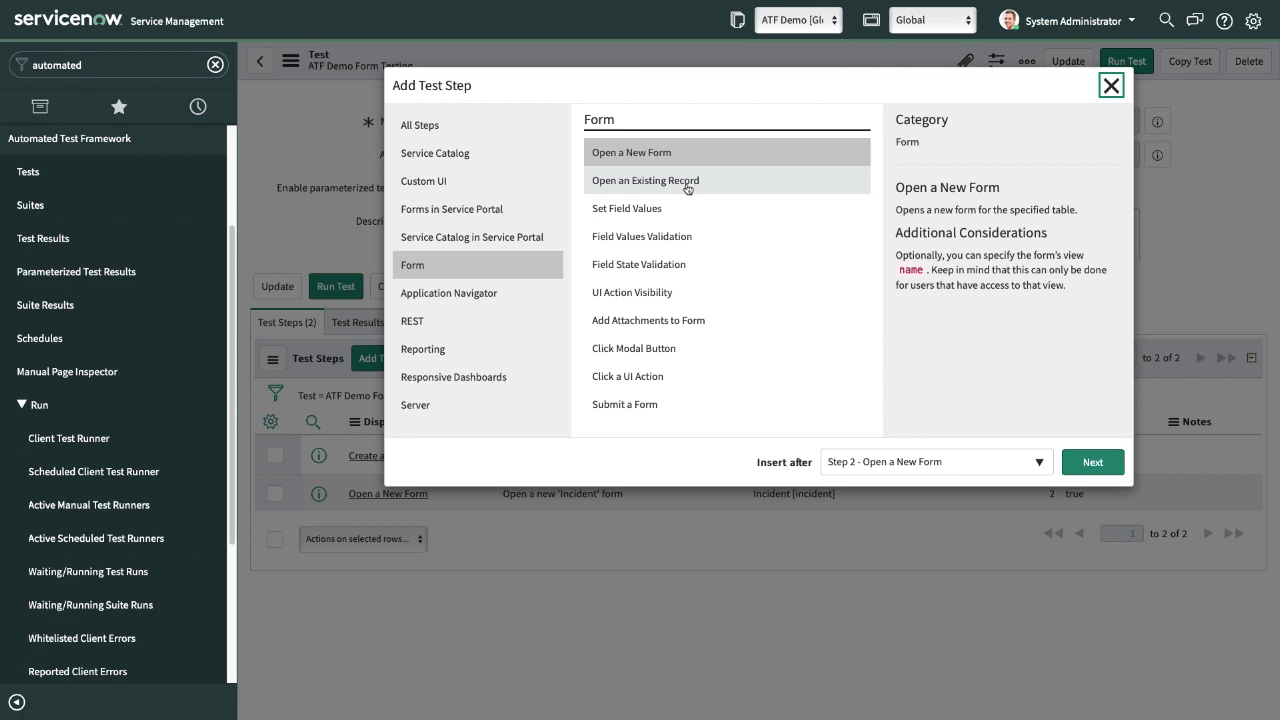
{"action": "left_click", "coordinate": [636, 212]}
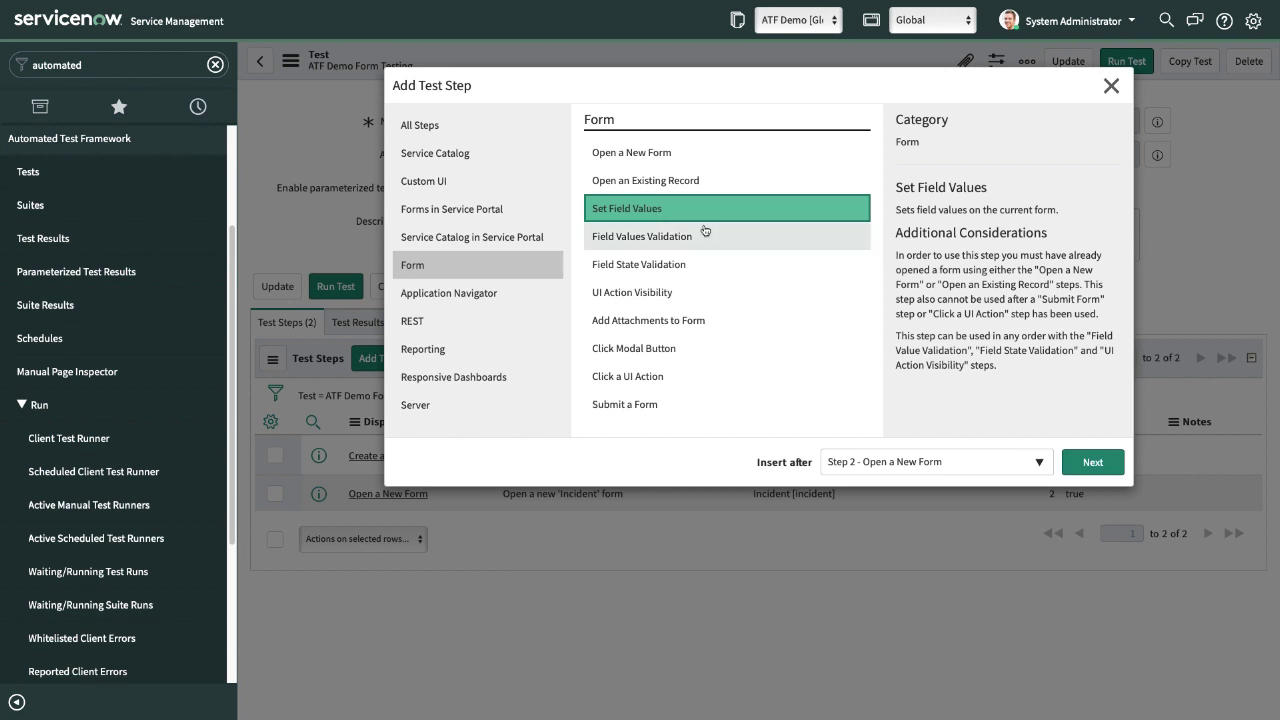
{"action": "left_click", "coordinate": [629, 268]}
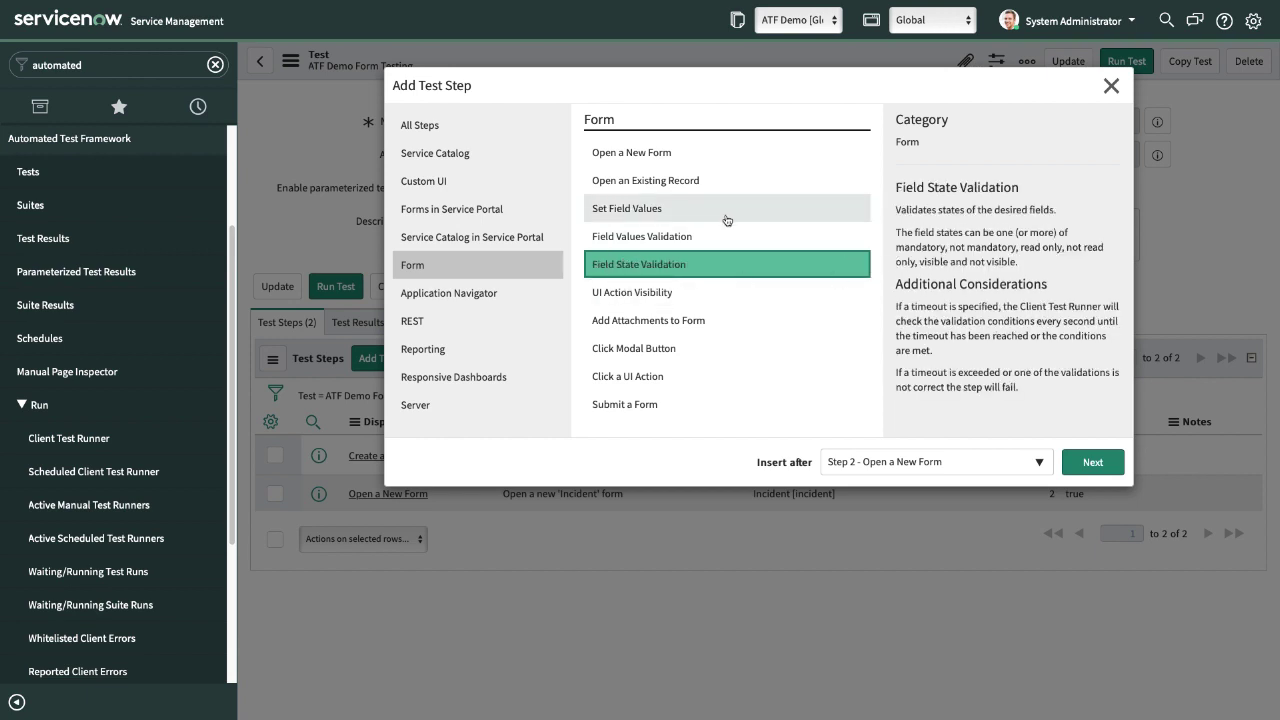
{"action": "left_click", "coordinate": [1090, 463]}
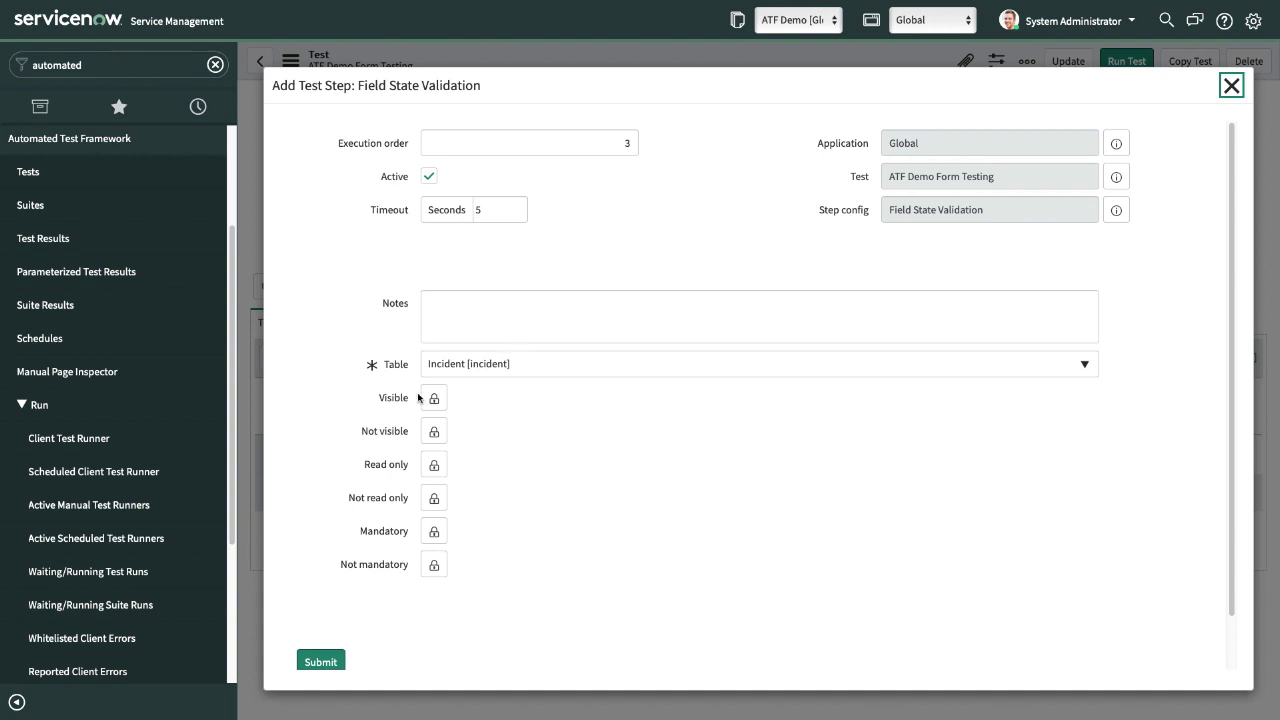
Add the Number field to the validation step's Read only fields and lock the selection.
{"action": "left_click", "coordinate": [433, 466]}
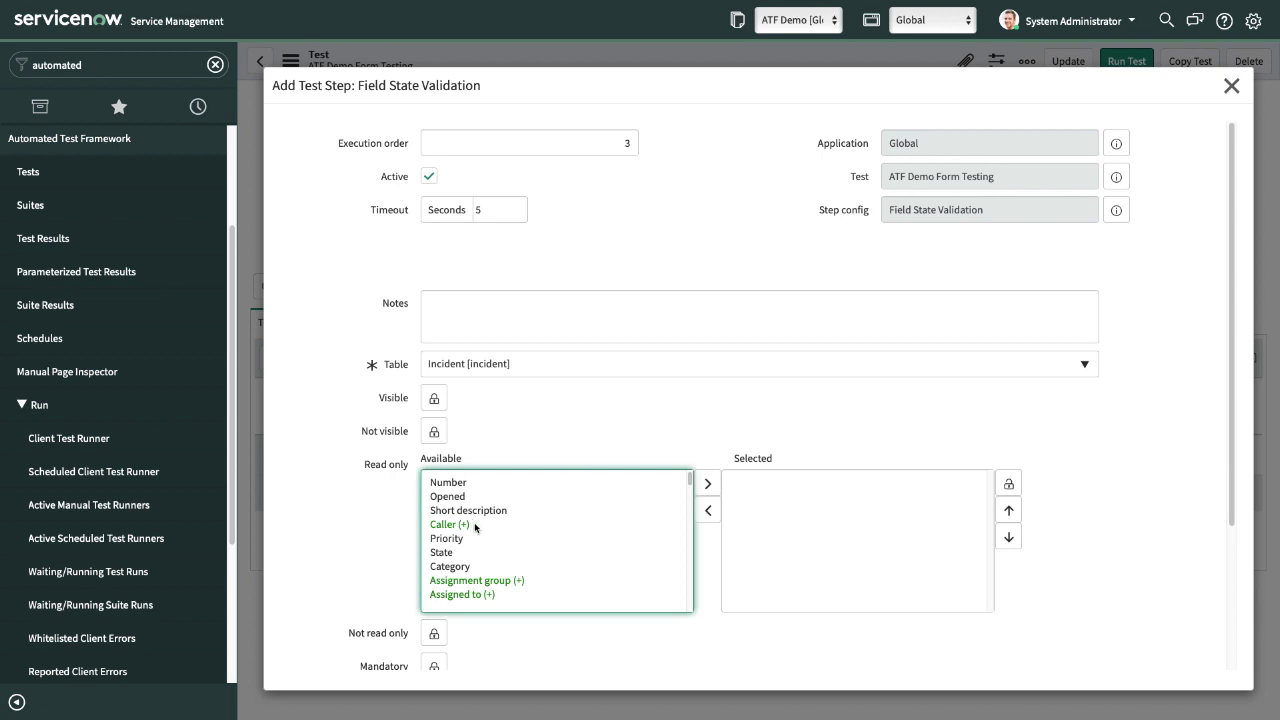
{"action": "scroll", "coordinate": [470, 562], "scroll_direction": "down", "scroll_amount": 2}
{"action": "scroll", "coordinate": [460, 520], "scroll_direction": "up", "scroll_amount": 2}
{"action": "double_click", "coordinate": [448, 482]}
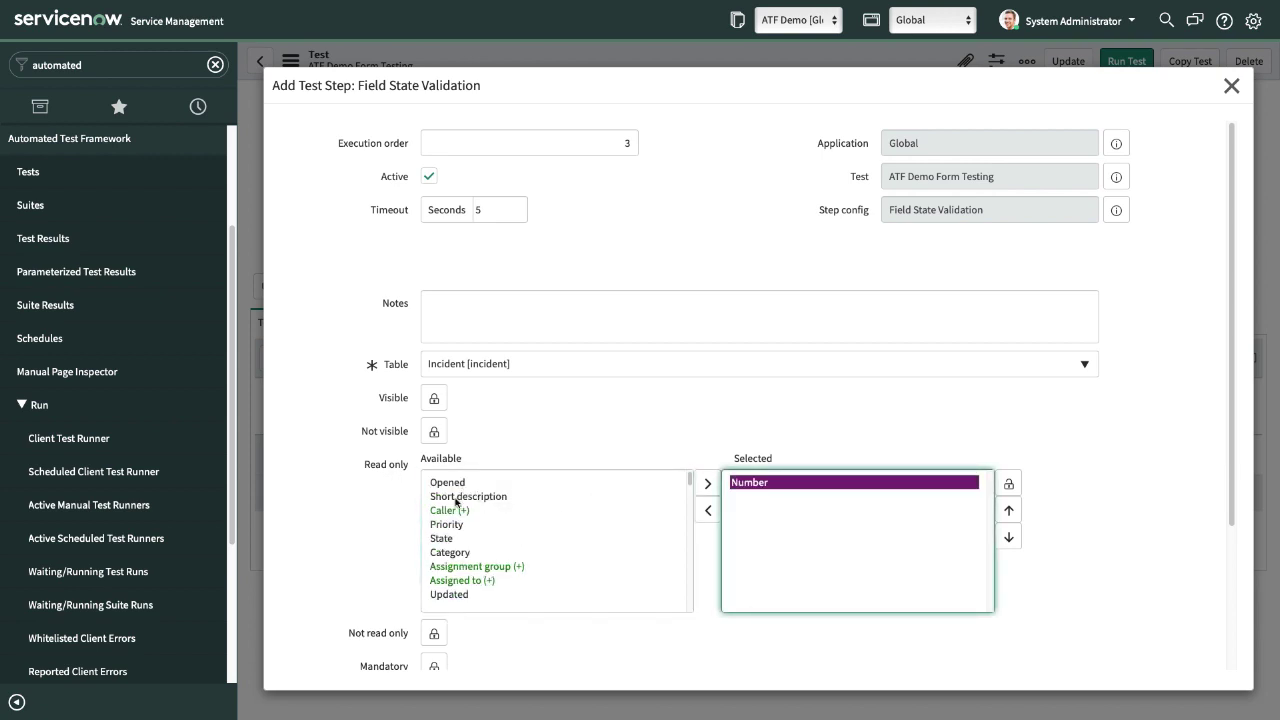
{"action": "left_click", "coordinate": [1008, 483]}
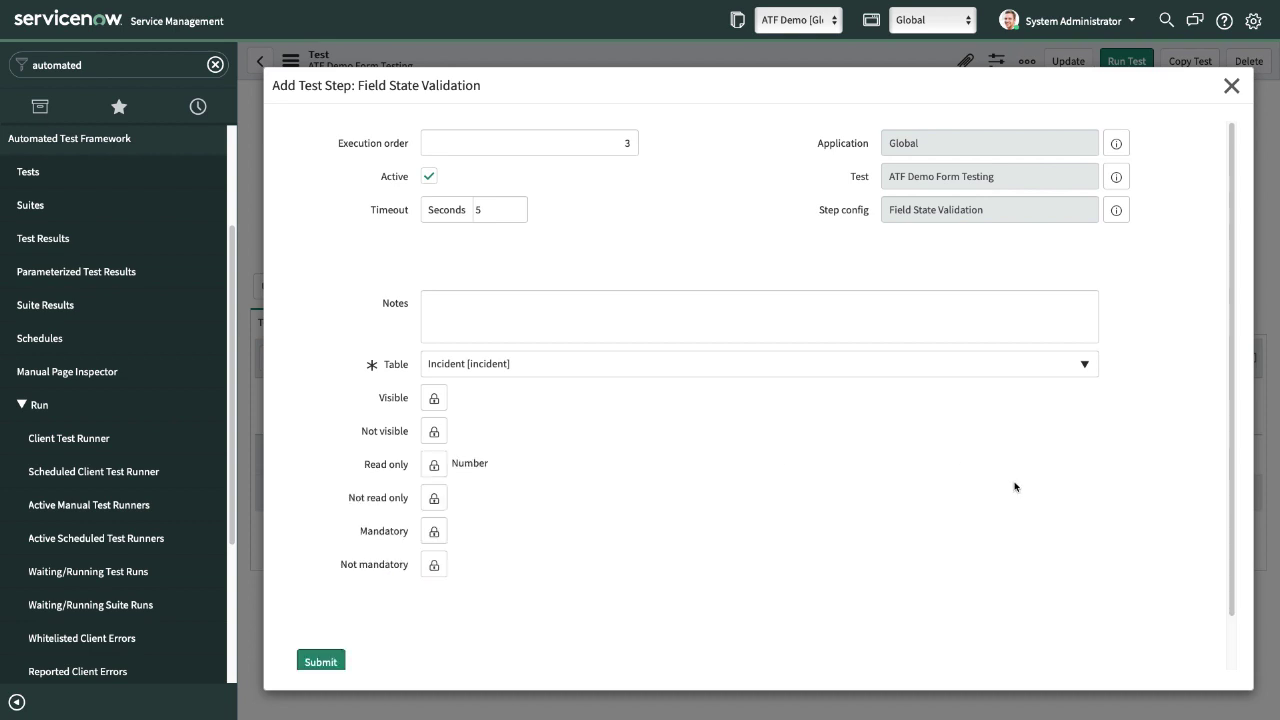
Add the Configuration item field to the validation step's Visible fields and lock the selection.
{"action": "left_click", "coordinate": [434, 398]}
{"action": "scroll", "coordinate": [505, 506], "scroll_direction": "down", "scroll_amount": 5}
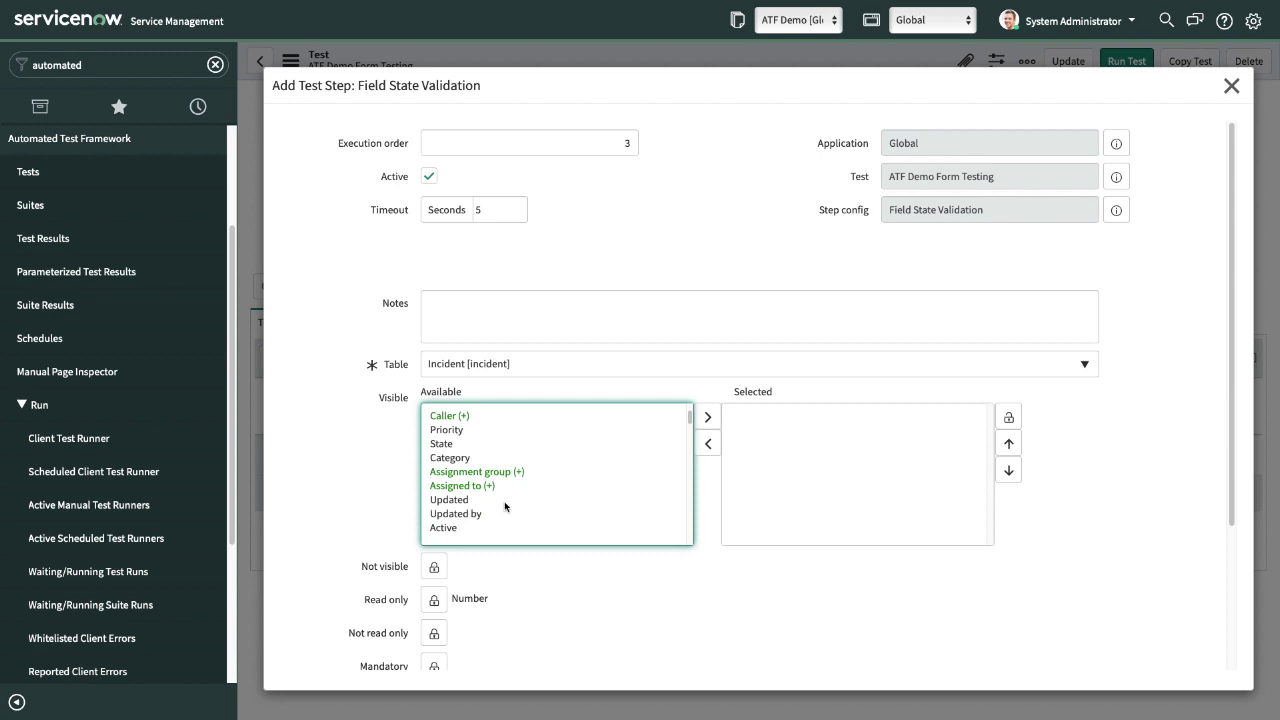
{"action": "scroll", "coordinate": [458, 498], "scroll_direction": "up", "scroll_amount": 5}
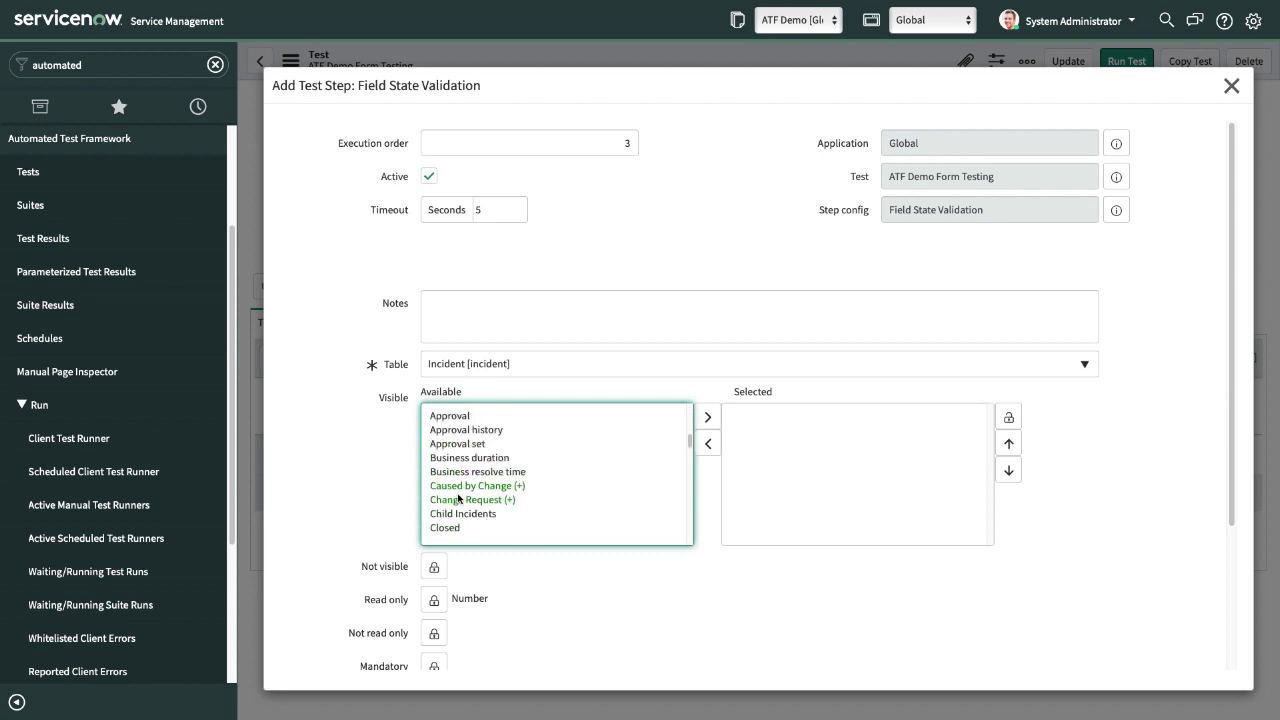
{"action": "scroll", "coordinate": [457, 453], "scroll_direction": "up", "scroll_amount": 1}
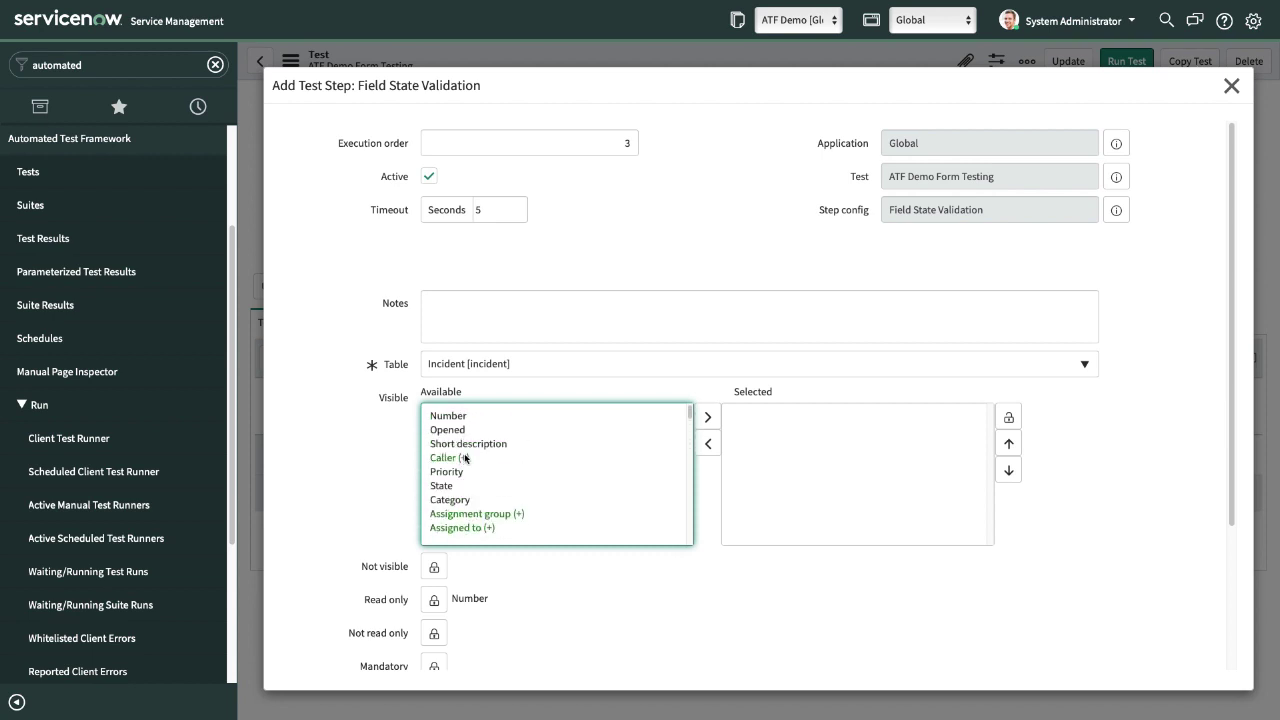
{"action": "left_click", "coordinate": [459, 444]}
{"action": "type", "text": "con"}
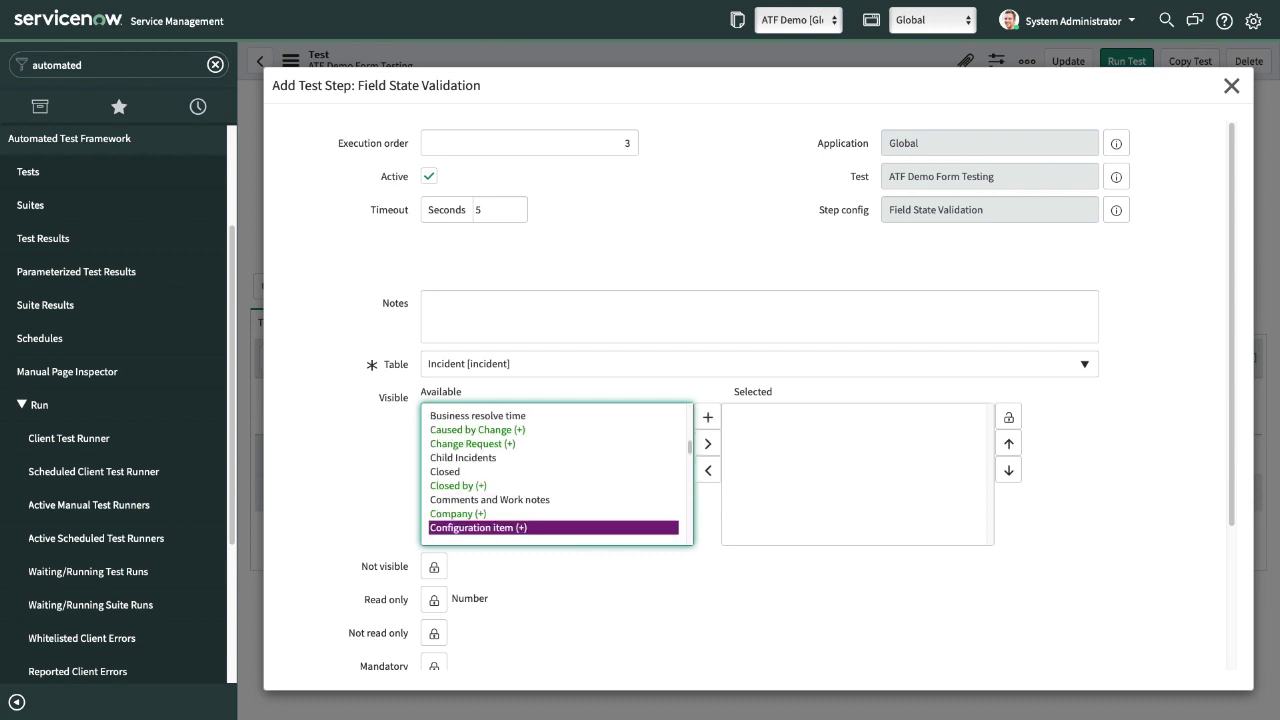
{"action": "left_click", "coordinate": [709, 444]}
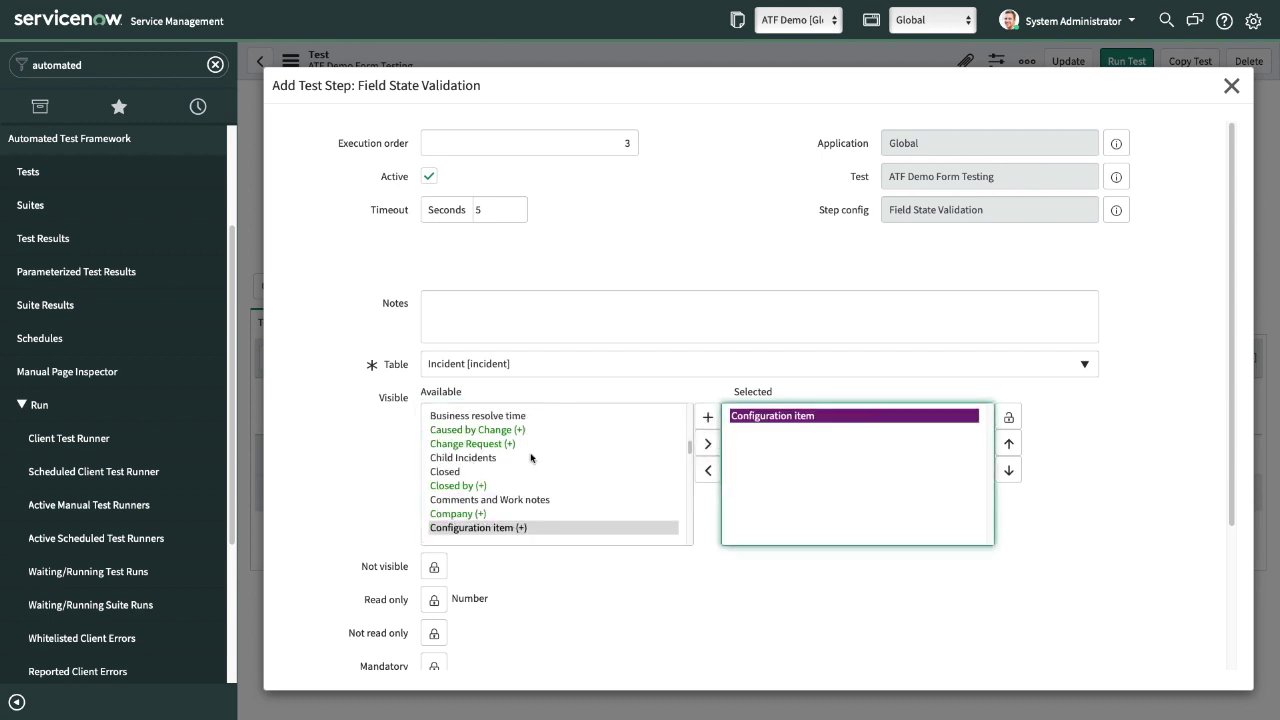
{"action": "scroll", "coordinate": [487, 475], "scroll_direction": "down", "scroll_amount": 3}
{"action": "scroll", "coordinate": [519, 495], "scroll_direction": "up", "scroll_amount": 8}
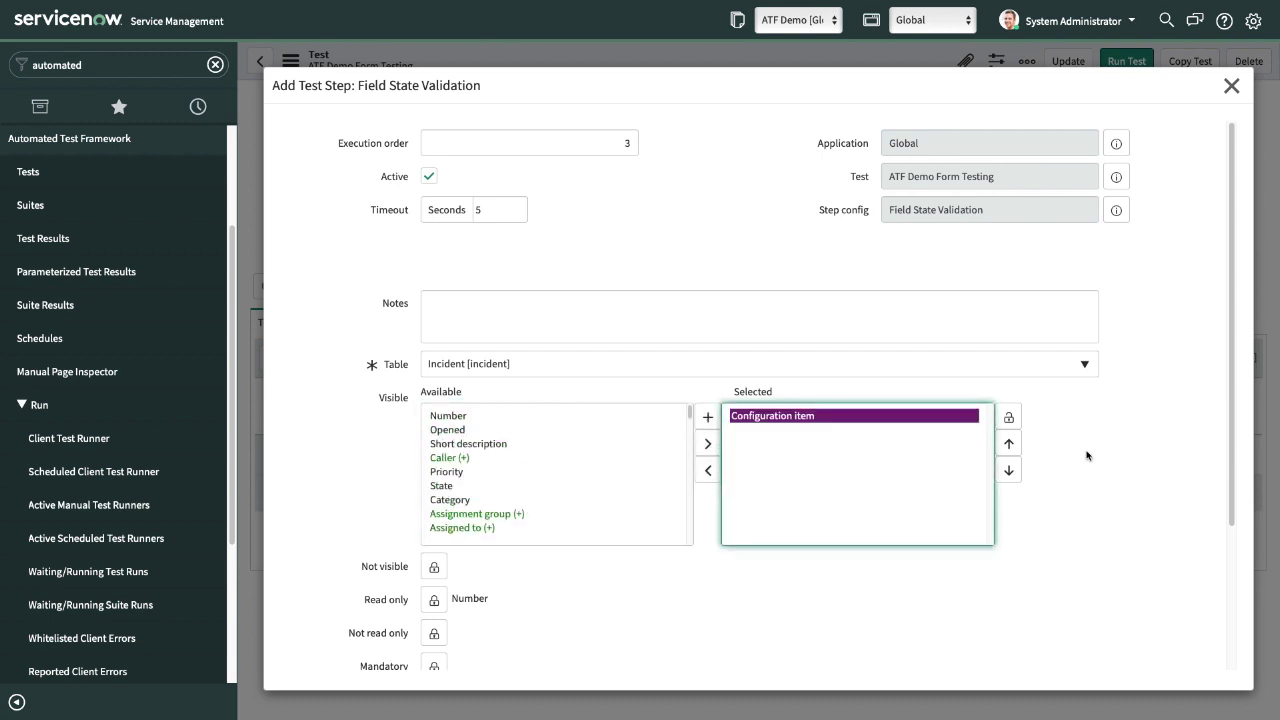
{"action": "left_click", "coordinate": [1008, 416]}
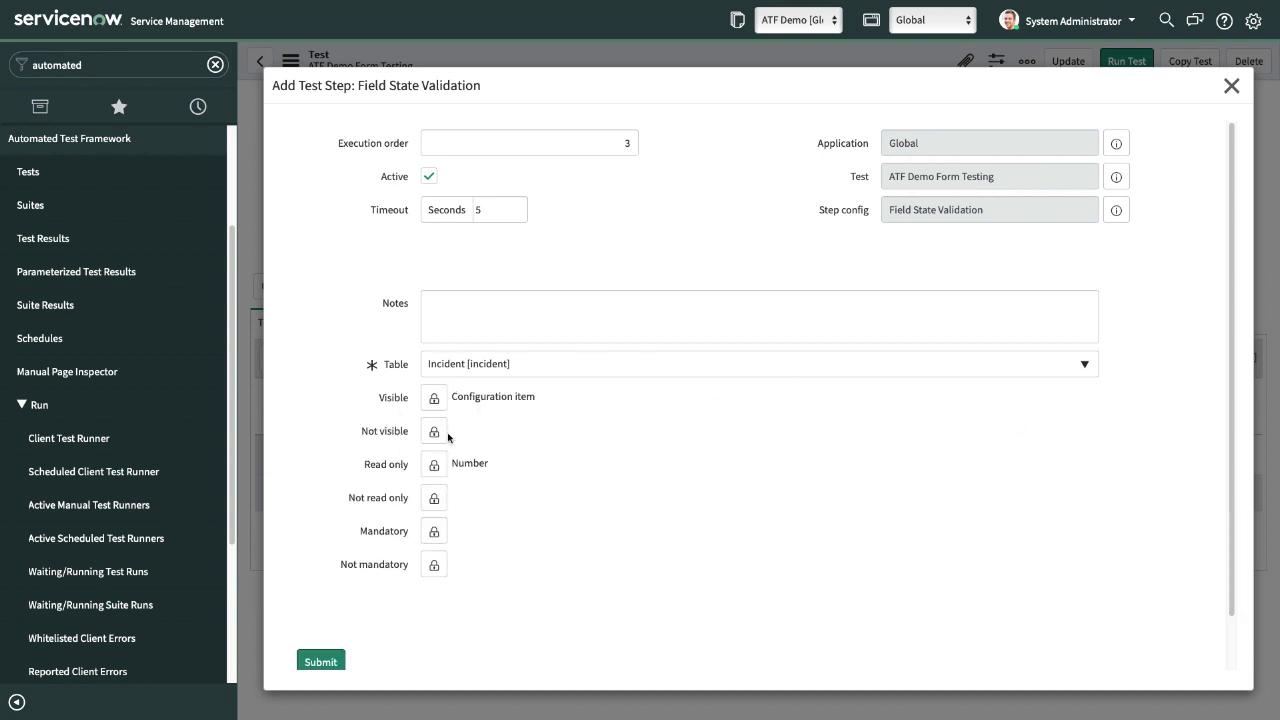
Add Caller and Short description to the Mandatory fields and submit the Field State Validation step.
{"action": "left_click", "coordinate": [434, 531]}
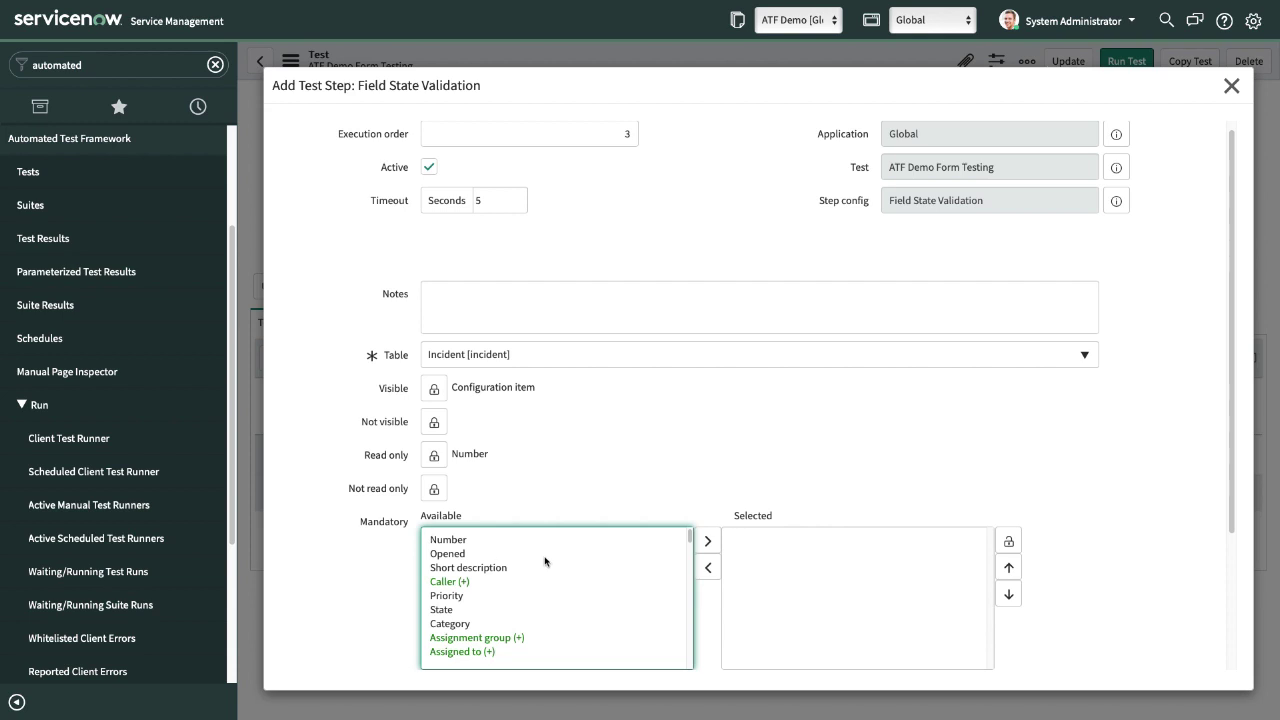
{"action": "double_click", "coordinate": [450, 581]}
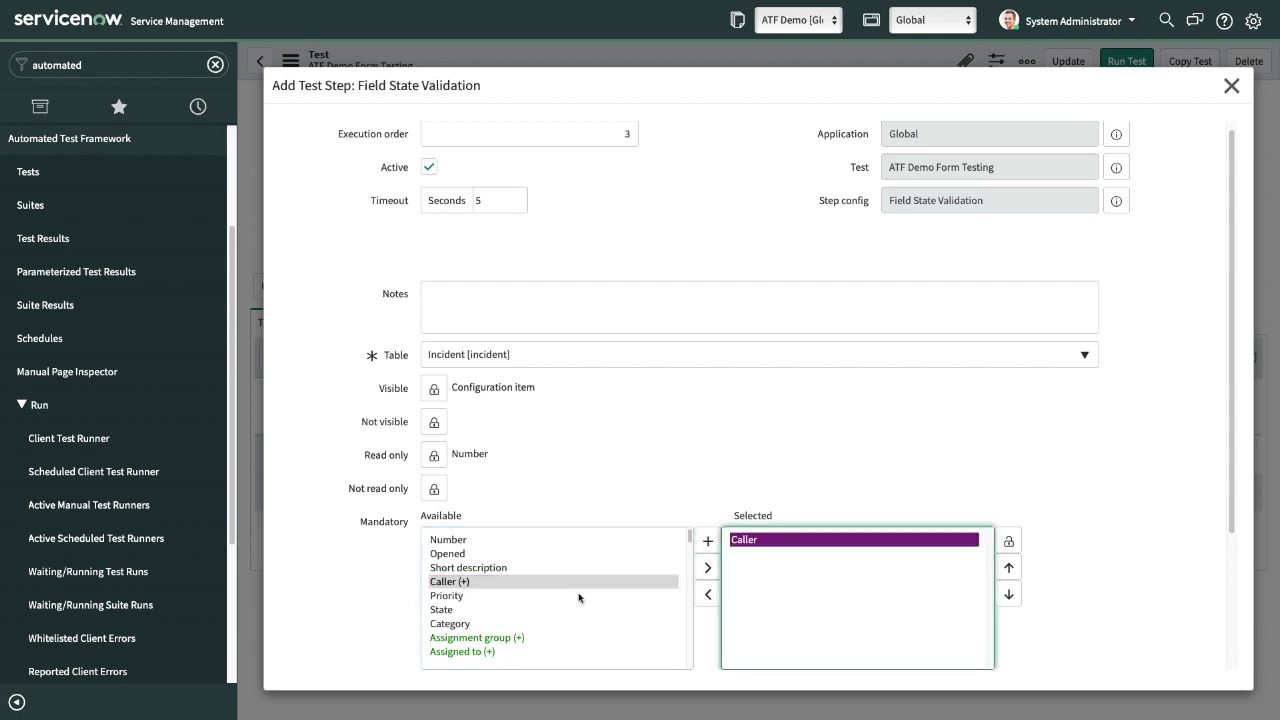
{"action": "scroll", "coordinate": [462, 625], "scroll_direction": "down", "scroll_amount": 1}
{"action": "double_click", "coordinate": [499, 541]}
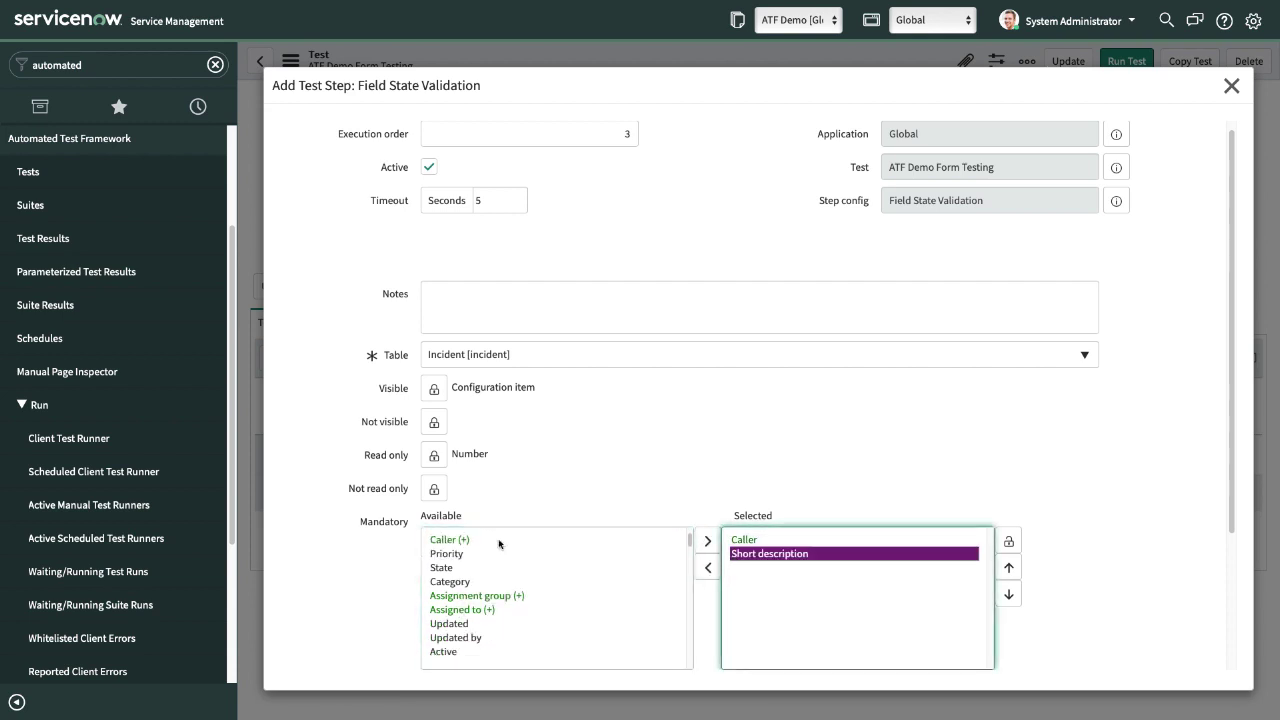
{"action": "left_click", "coordinate": [1010, 542]}
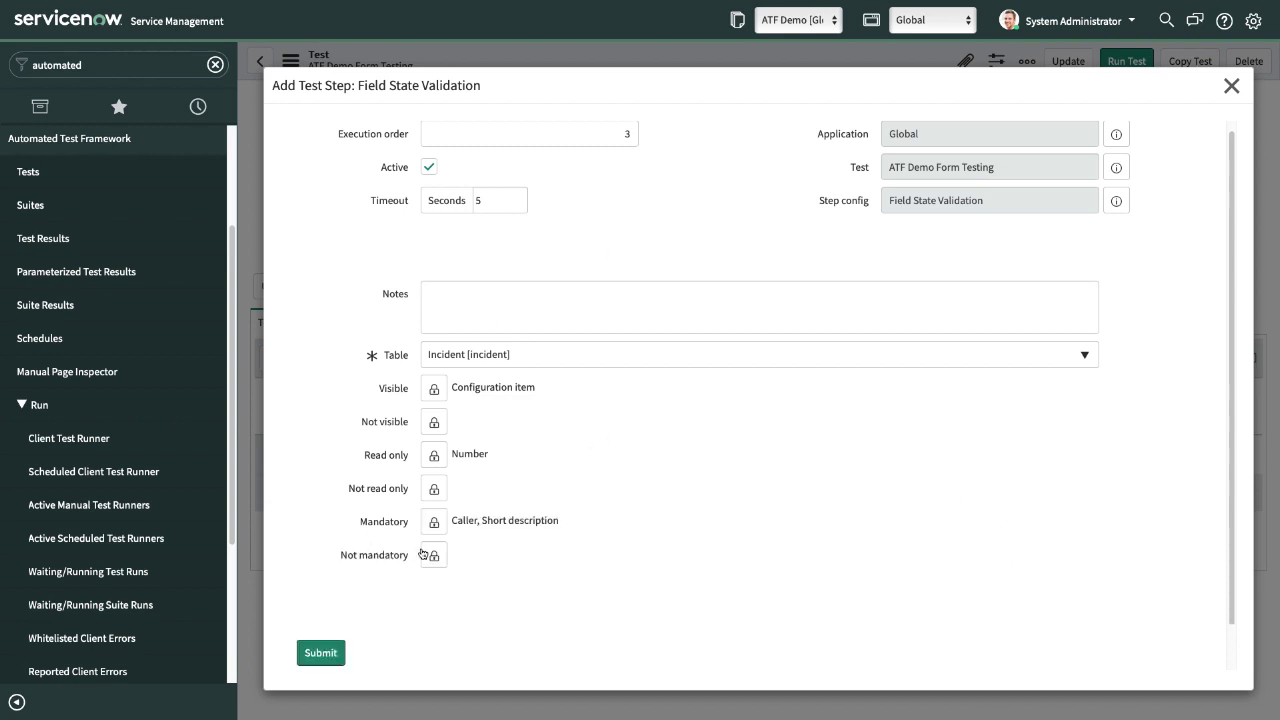
{"action": "left_click", "coordinate": [321, 653]}
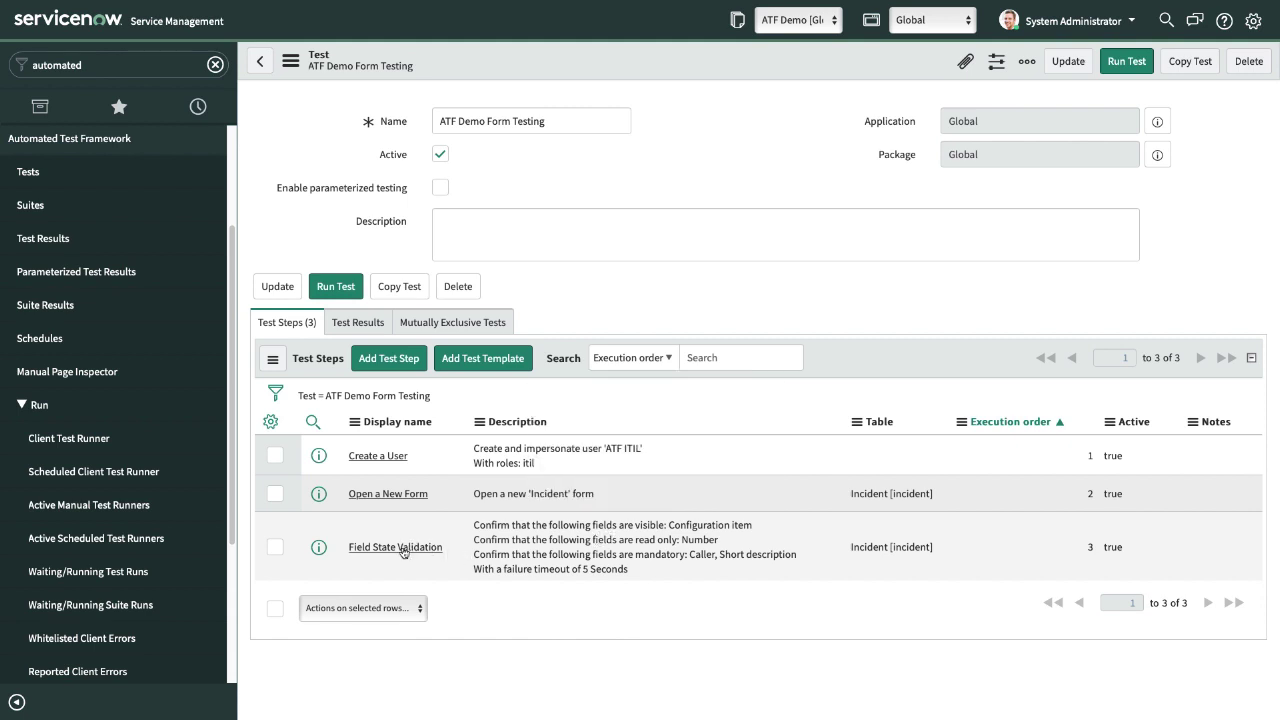
Review the saved Field State Validation record, return to the test, and start a Set Field Values step after Step 3.
{"action": "left_click", "coordinate": [442, 554]}
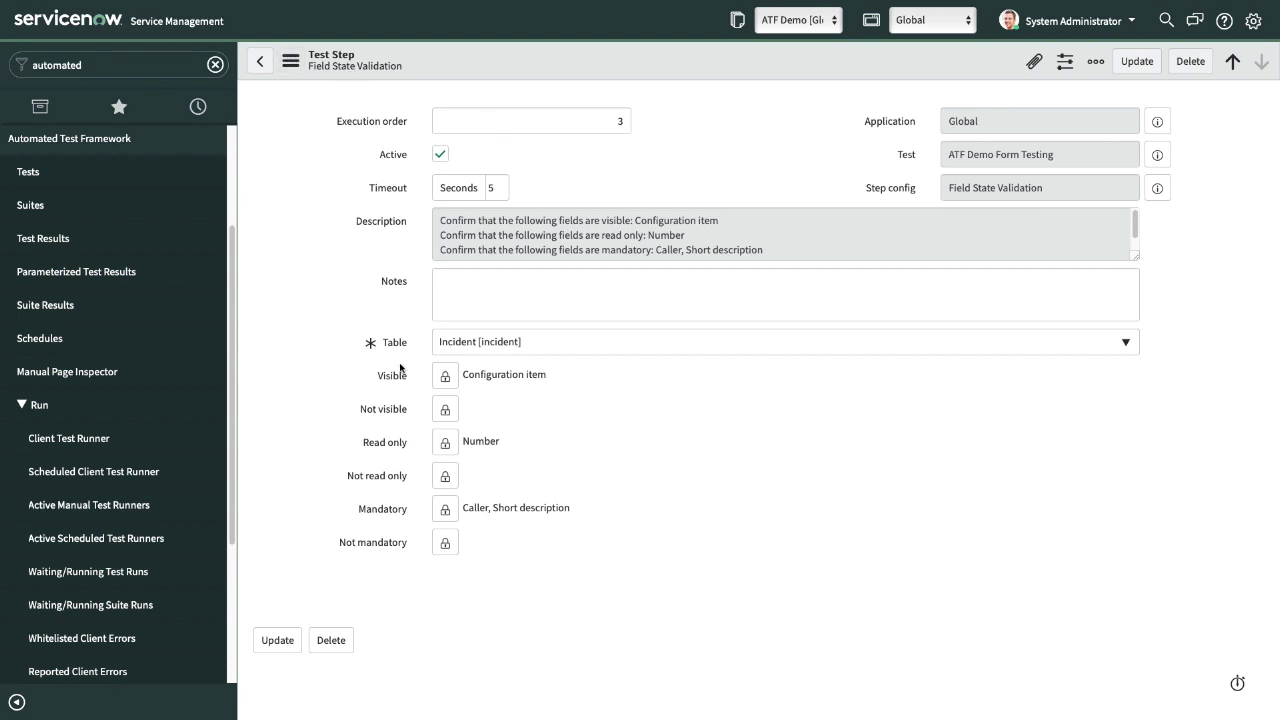
{"action": "left_click", "coordinate": [264, 64]}
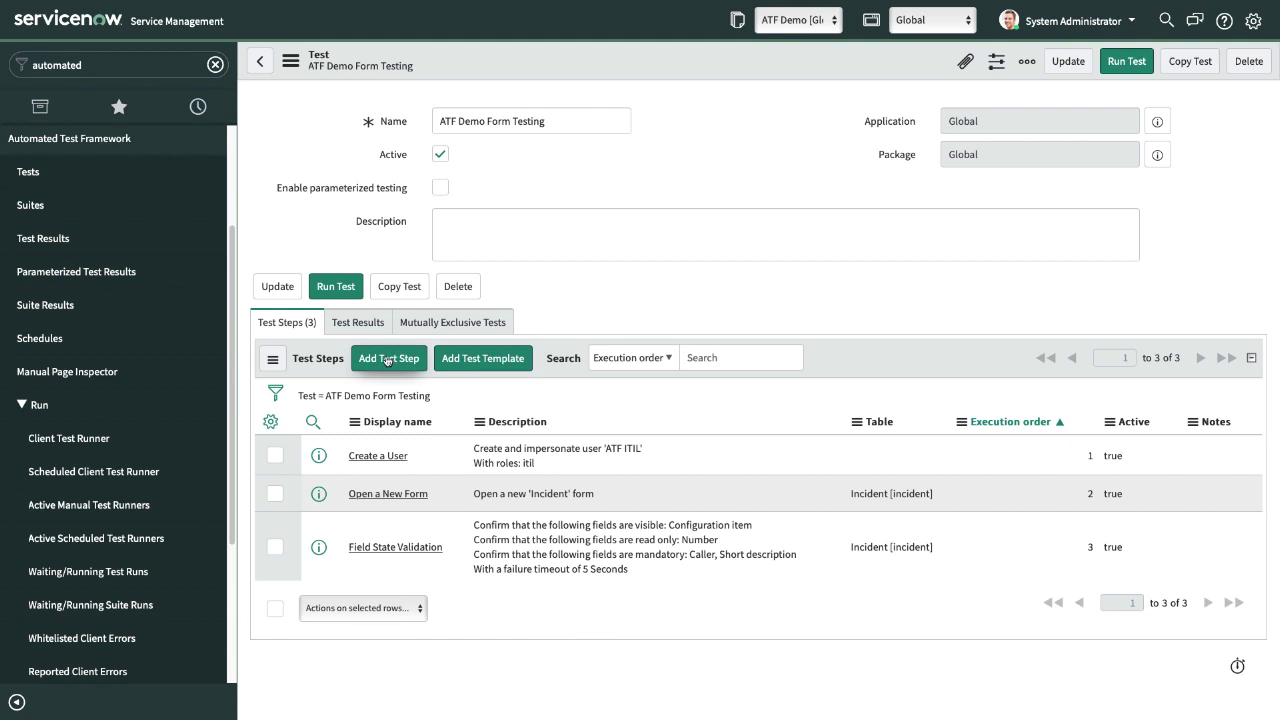
{"action": "left_click", "coordinate": [391, 360]}
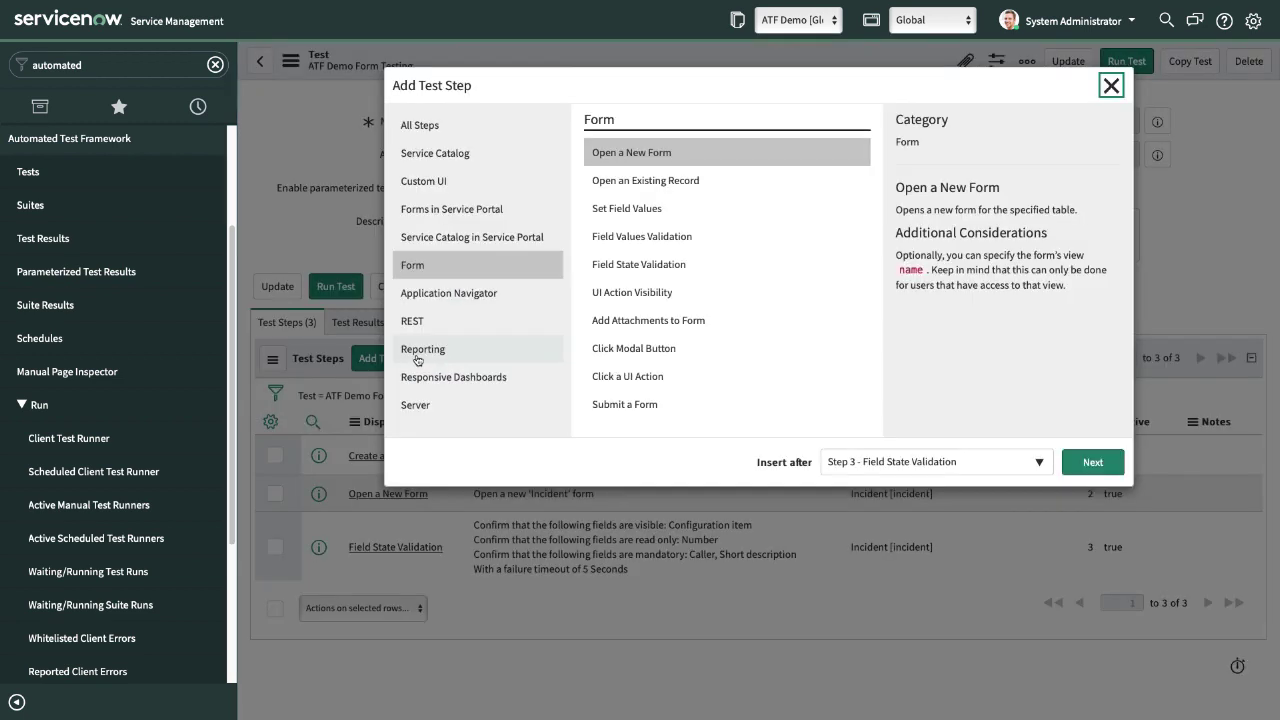
{"action": "left_click", "coordinate": [667, 210]}
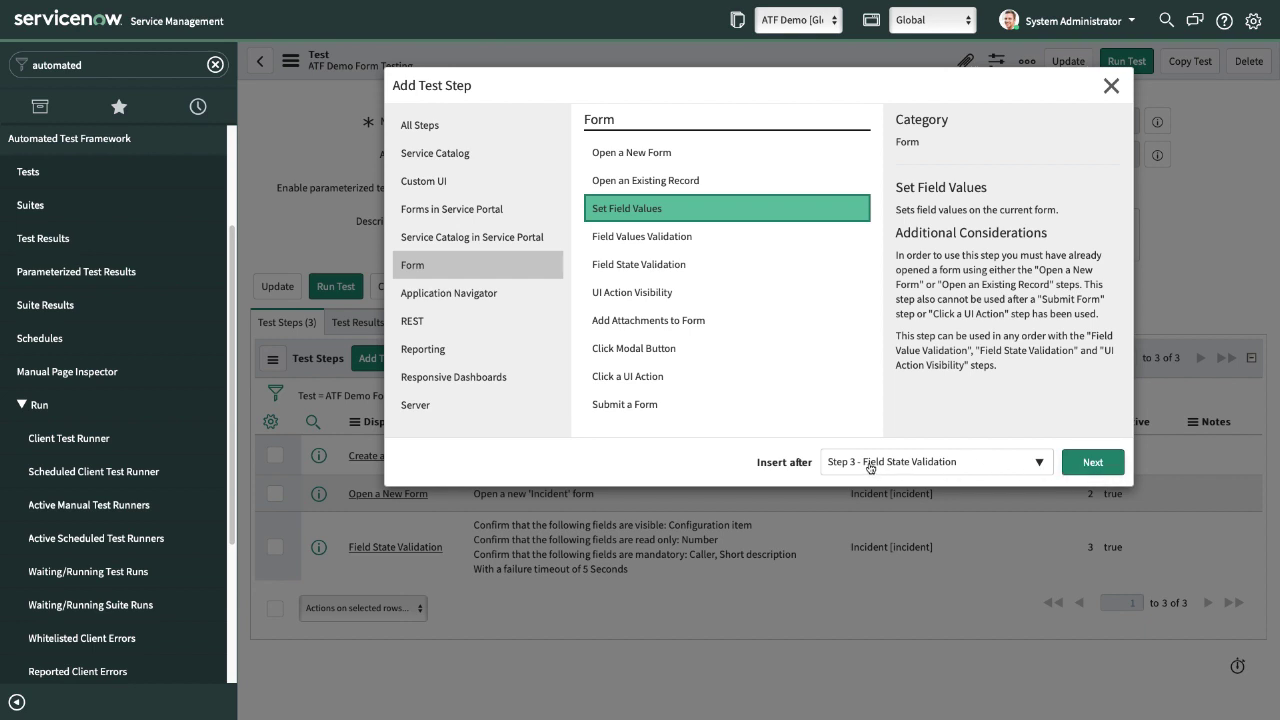
{"action": "left_click", "coordinate": [1093, 462]}
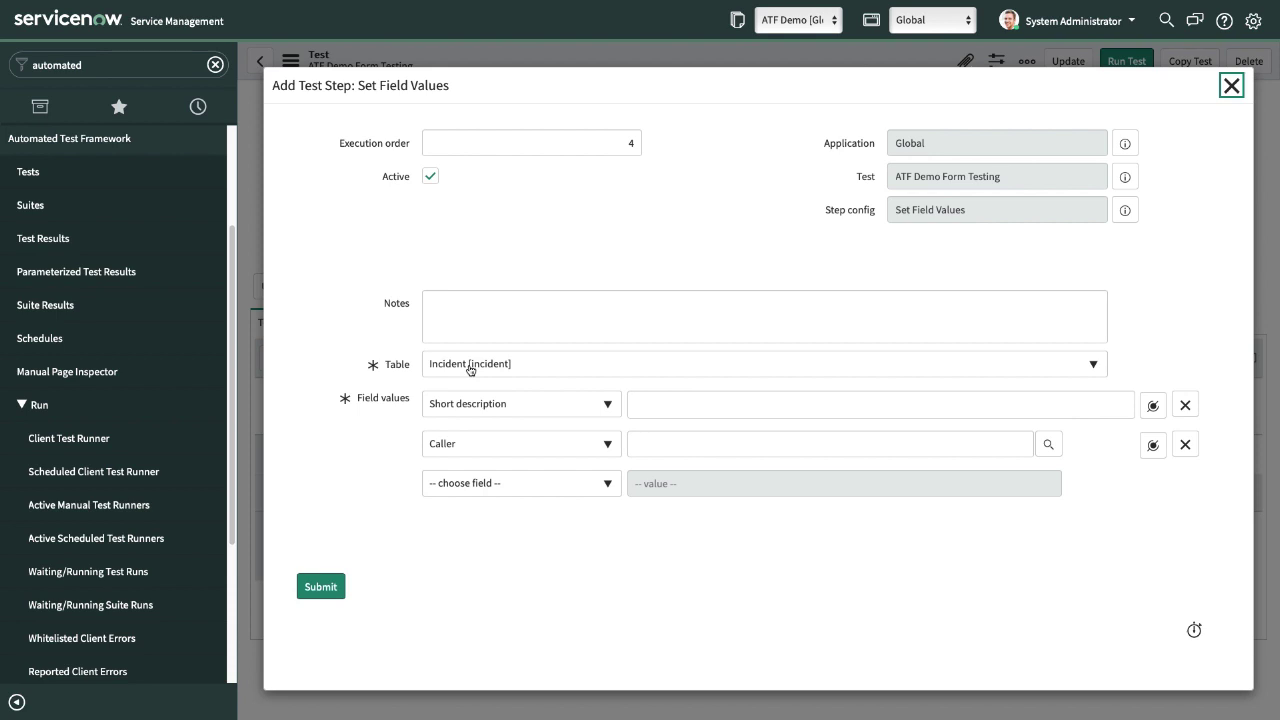
Set the Short description value to "ATF Demo for SAASNOW" for the Incident form.
{"action": "left_click", "coordinate": [732, 405]}
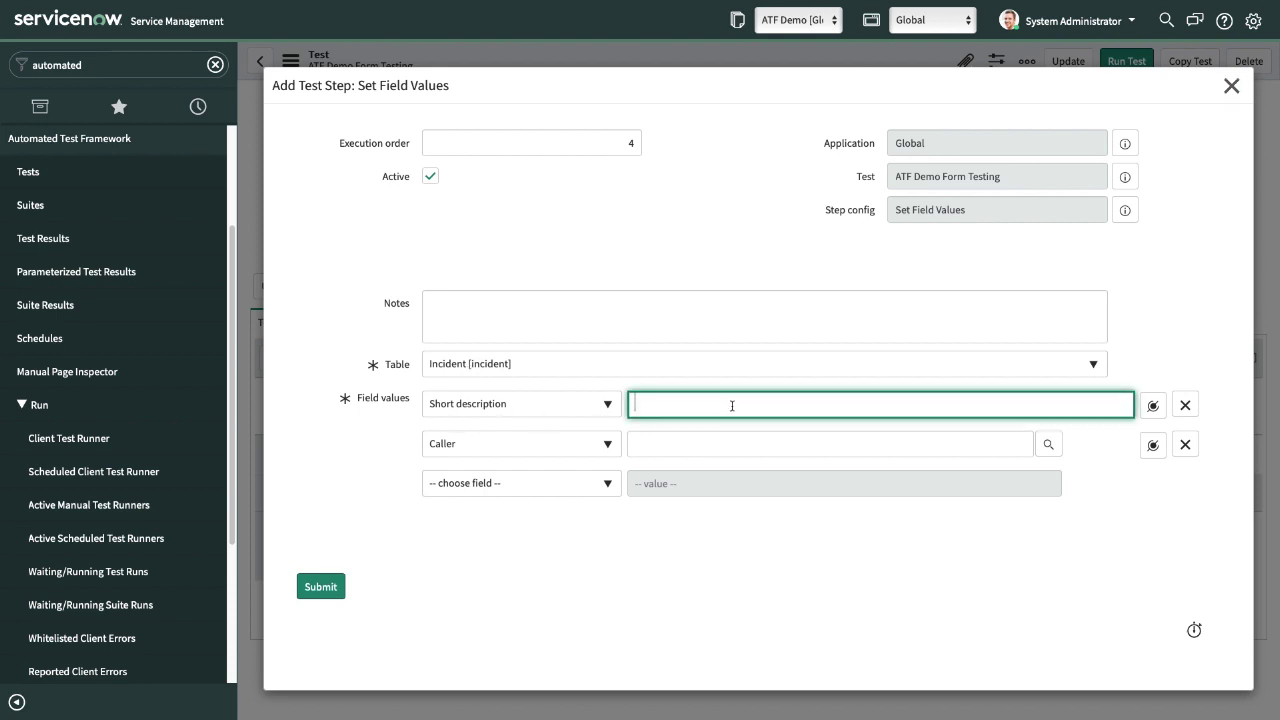
{"action": "type", "text": "TFA"}
{"action": "key", "text": "BackSpace"}
{"action": "key", "text": "BackSpace"}
{"action": "type", "text": "TF Demo for SAASNOW"}
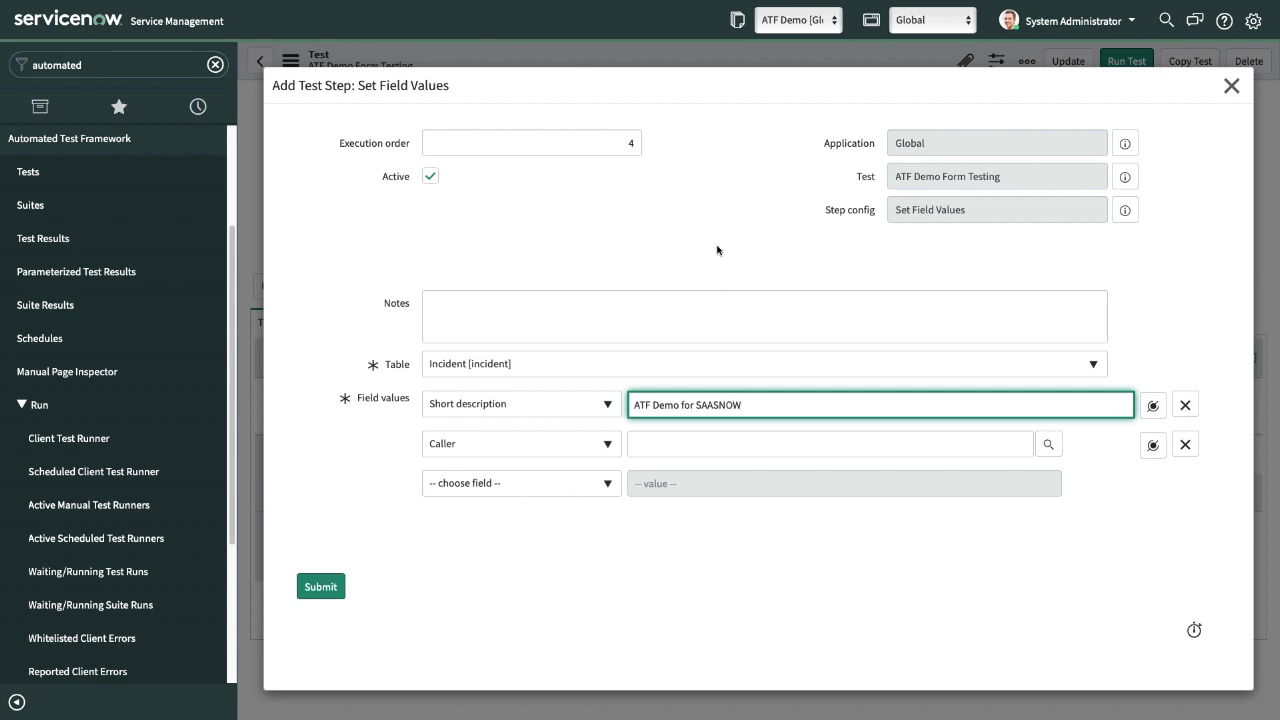
Look up the demo caller by first name and select the matching person as the Caller value.
{"action": "left_click", "coordinate": [700, 445]}
{"action": "type", "text": "abel"}
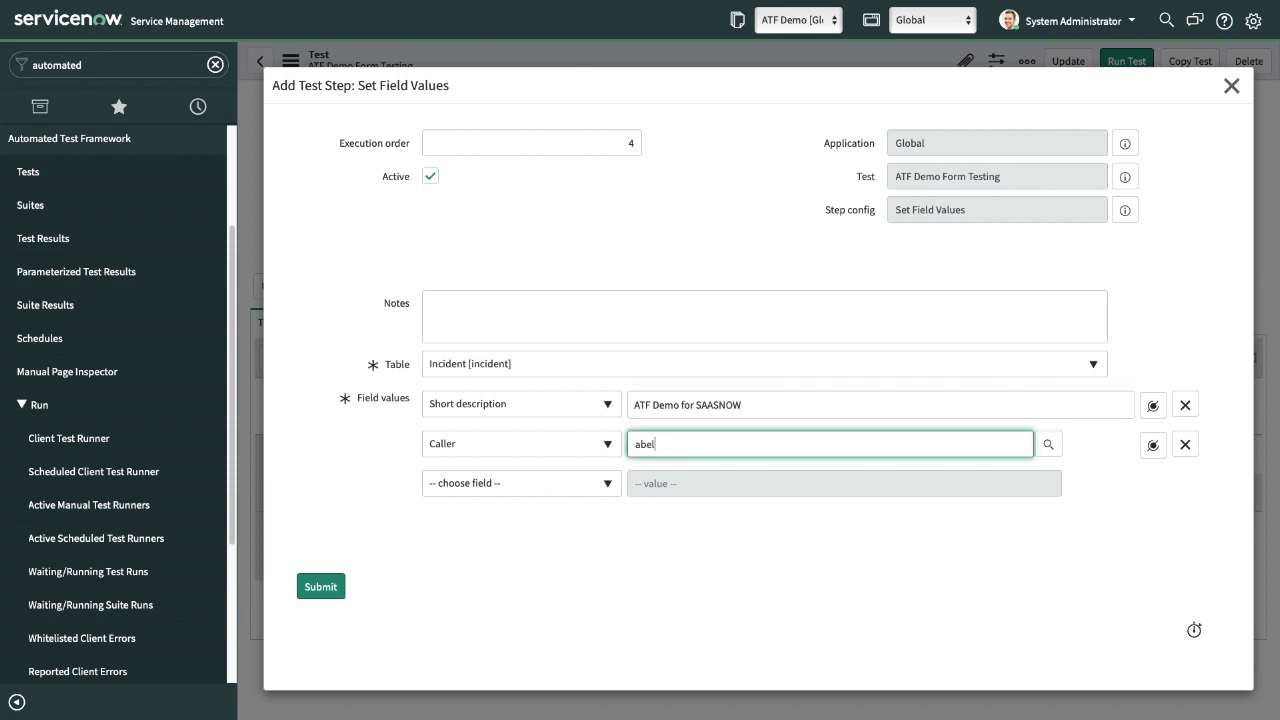
{"action": "left_click", "coordinate": [703, 443]}
{"action": "left_click", "coordinate": [709, 465]}
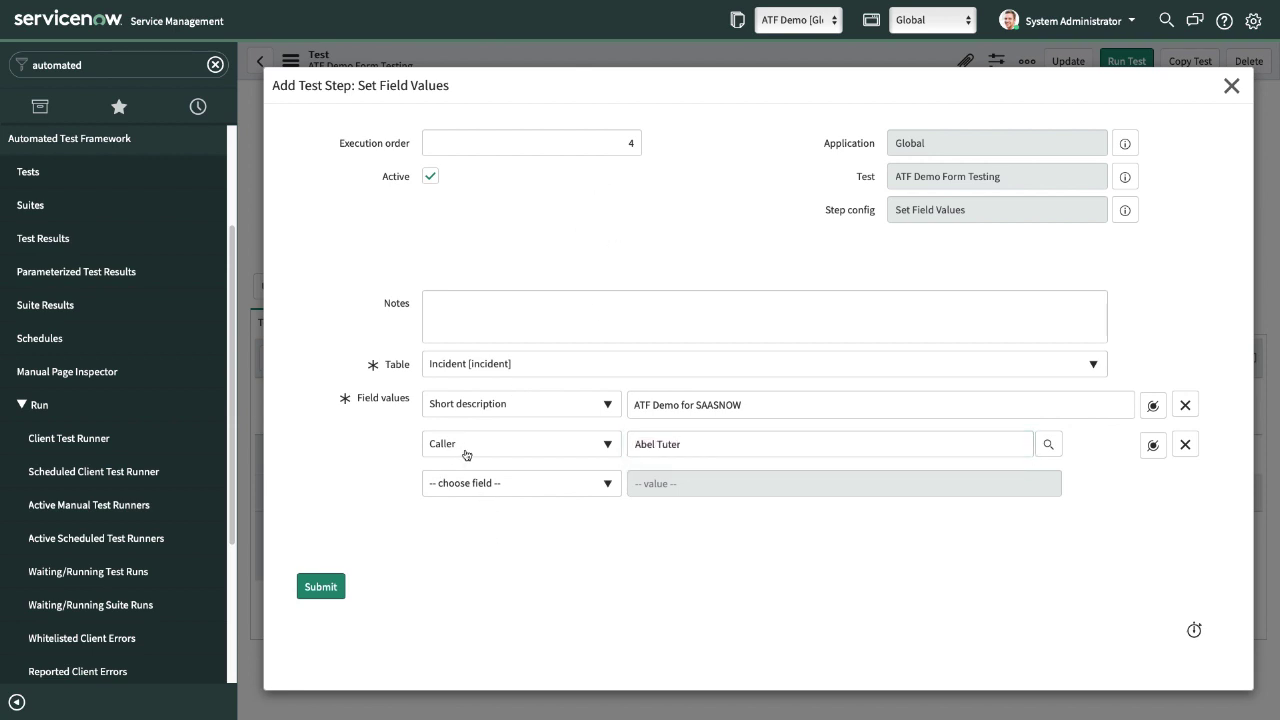
Add Configuration item with the value *ANNIE-IBM to the field values and submit the Set Field Values step.
{"action": "left_click", "coordinate": [497, 485]}
{"action": "type", "text": "c"}
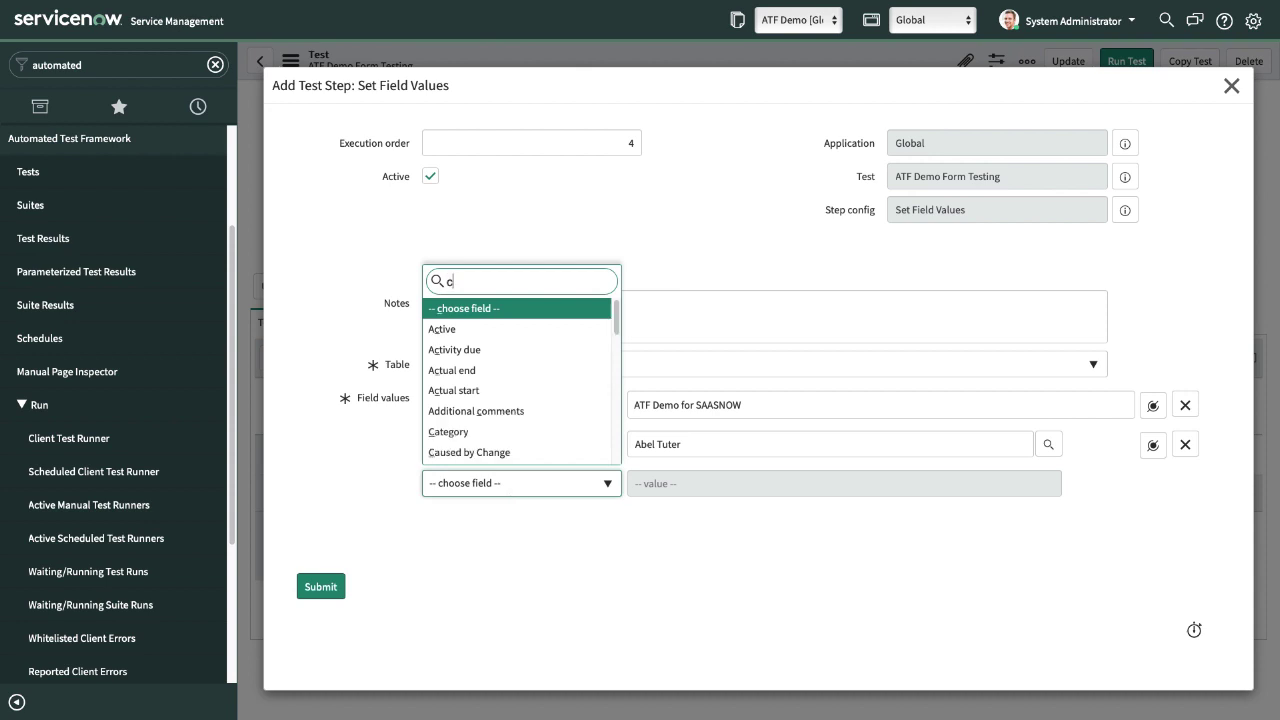
{"action": "type", "text": "onfi"}
{"action": "key", "text": "Return"}
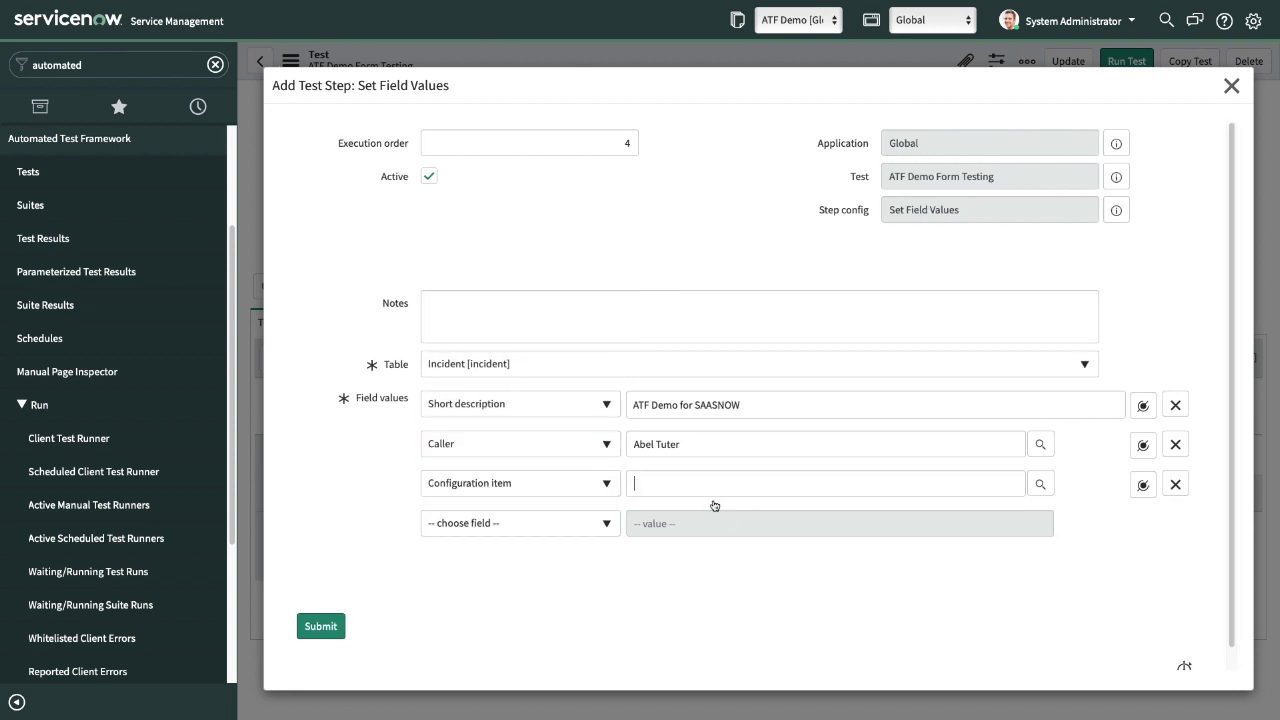
{"action": "left_click", "coordinate": [759, 488]}
{"action": "left_click", "coordinate": [1039, 485]}
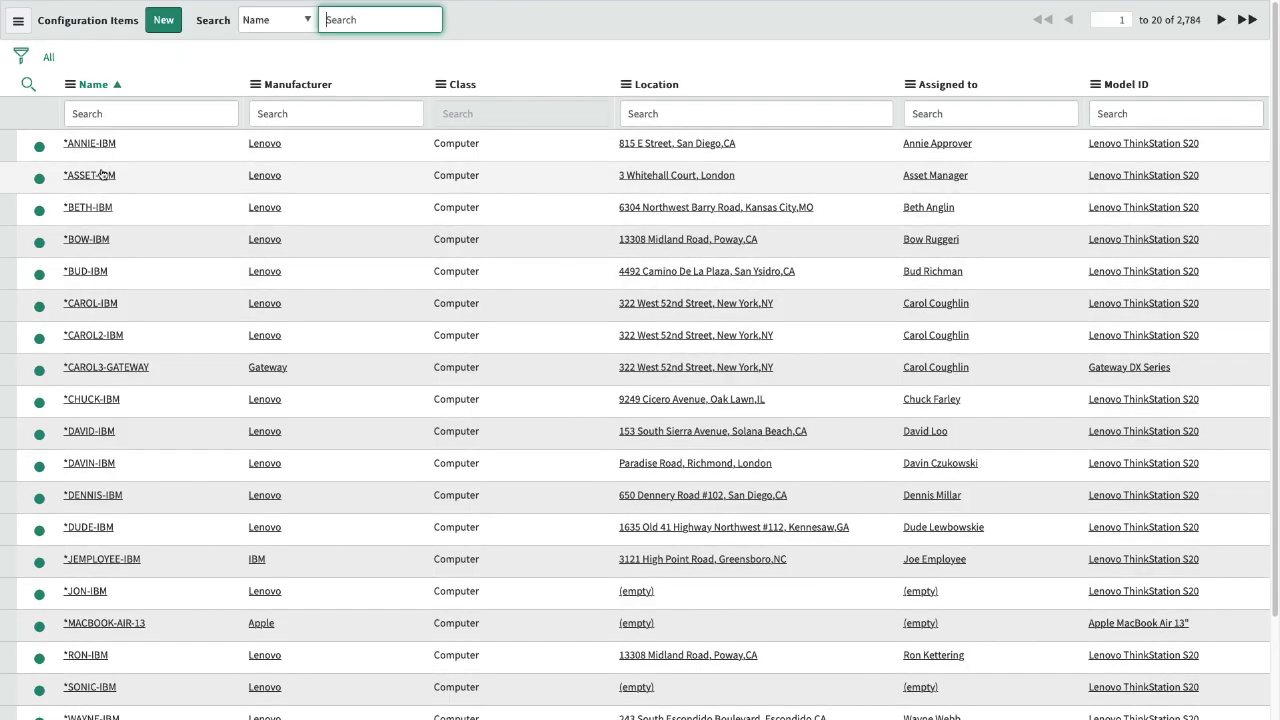
{"action": "left_click", "coordinate": [98, 142]}
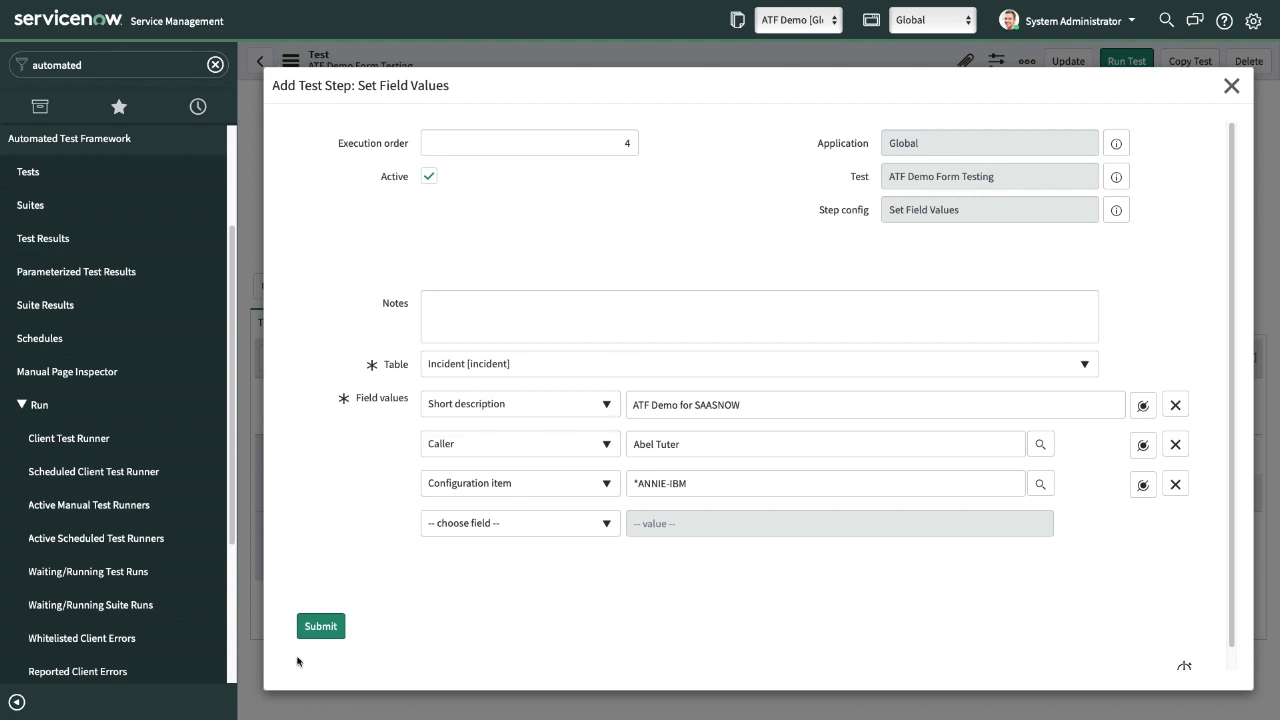
{"action": "left_click", "coordinate": [319, 628]}
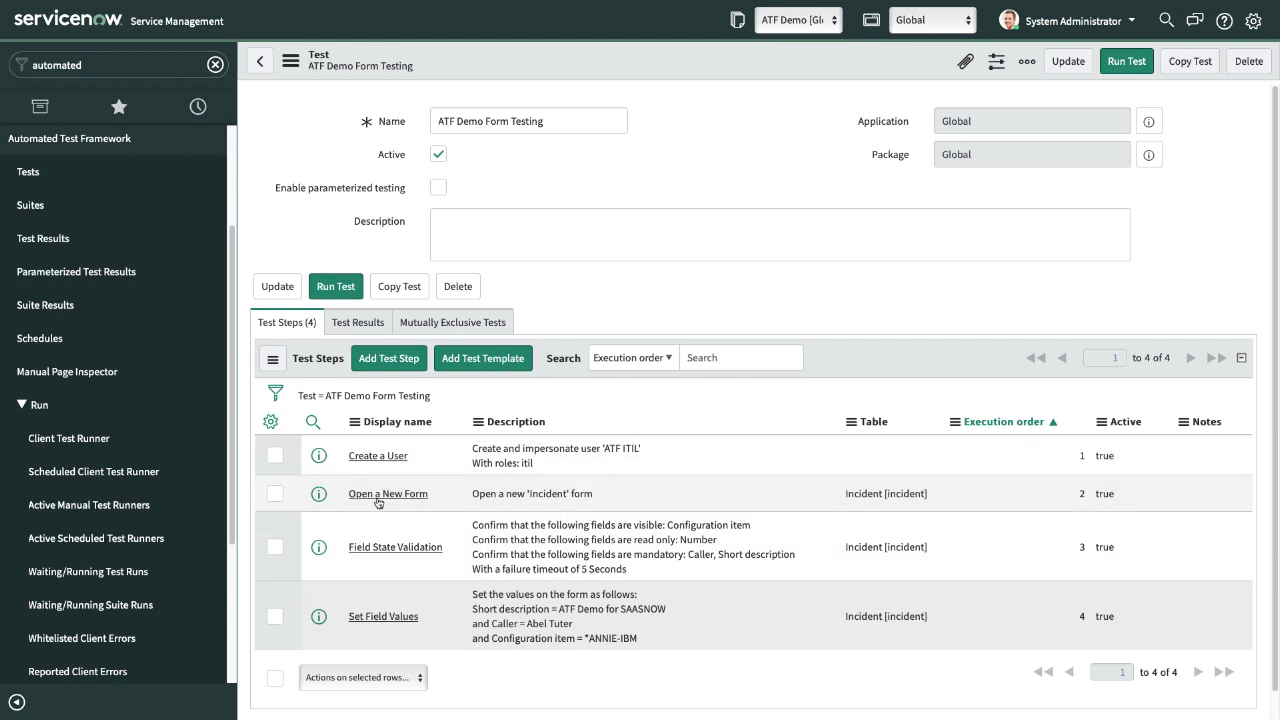
{"action": "left_click", "coordinate": [392, 364]}
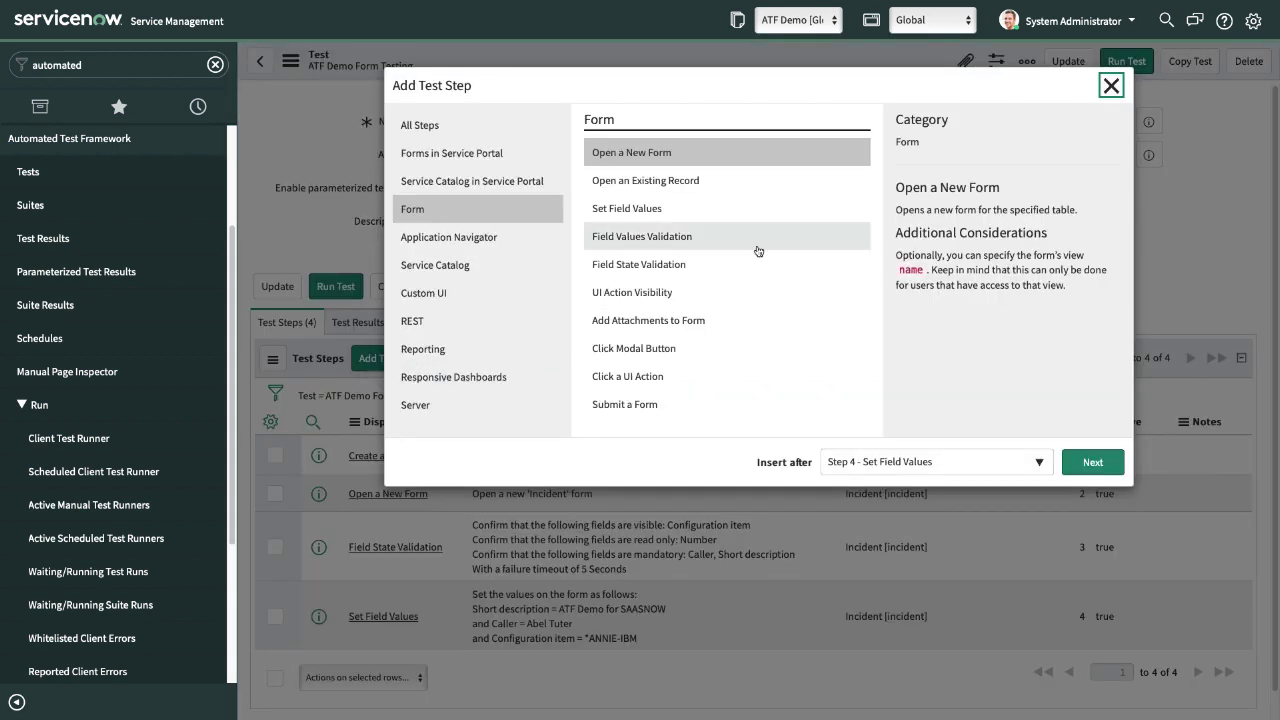
{"action": "left_click", "coordinate": [655, 239]}
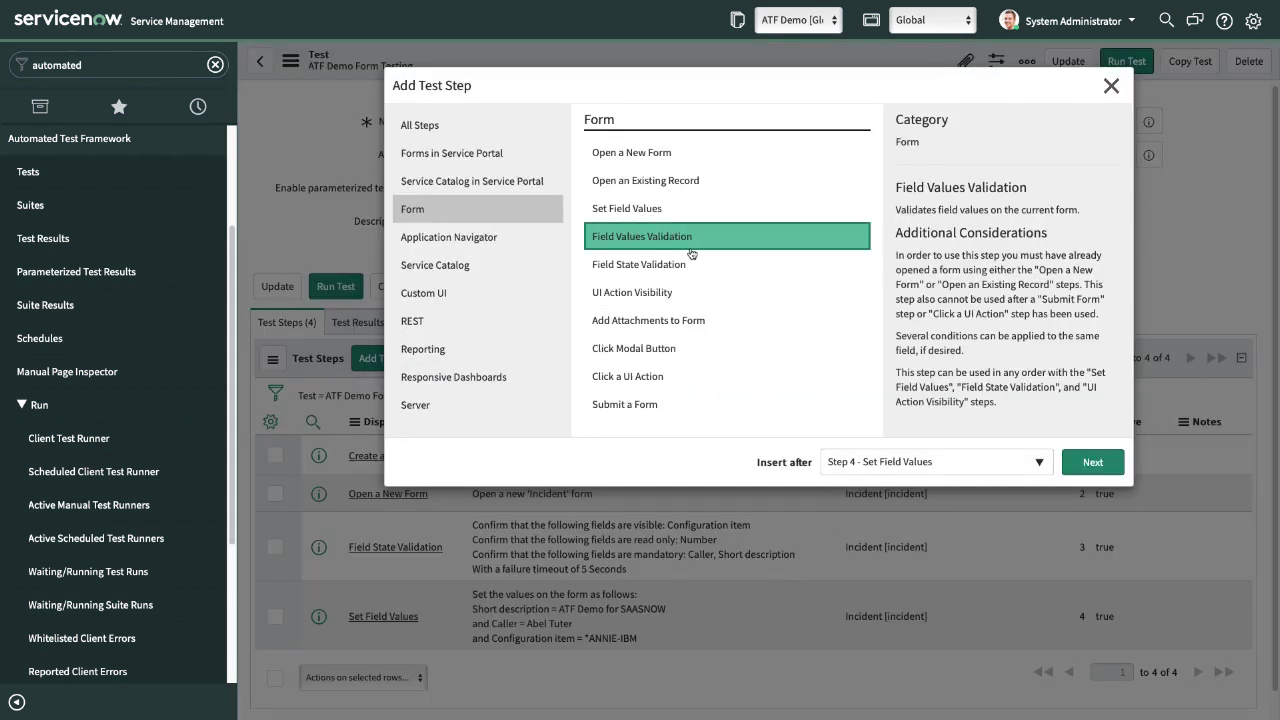
{"action": "left_click", "coordinate": [1111, 86]}
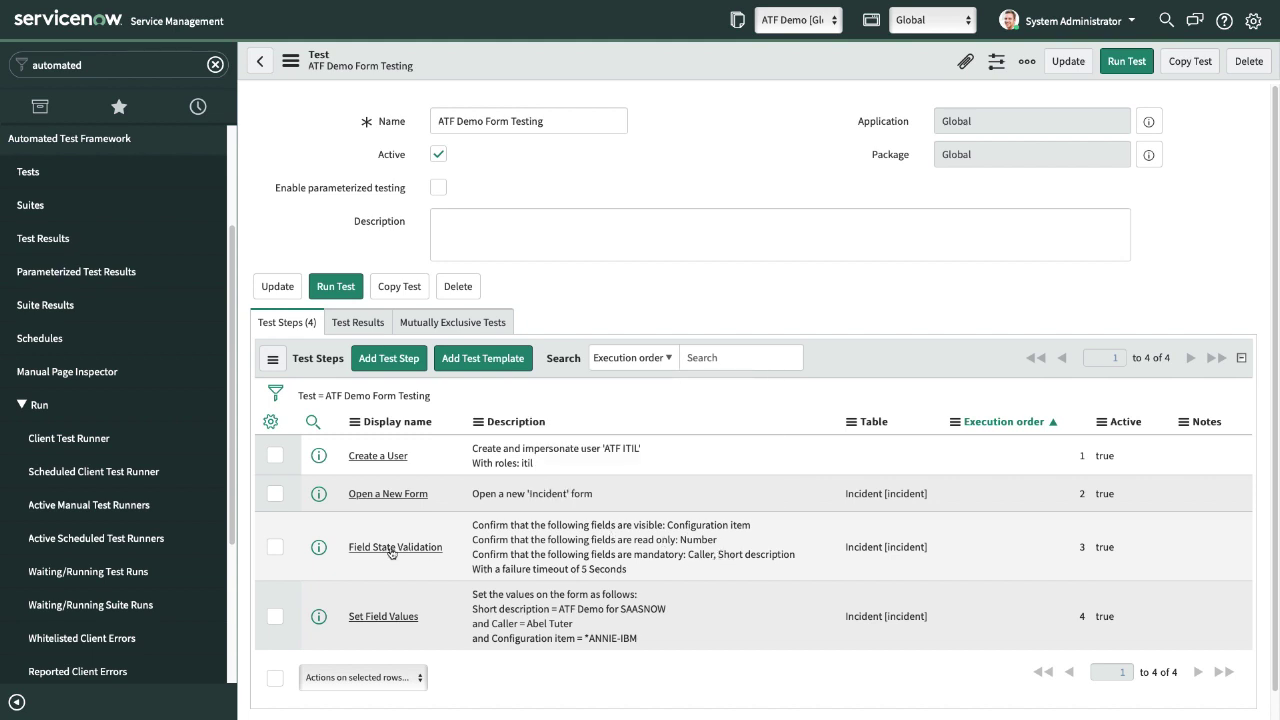
Copy the Short description value "ATF Demo for SAASNOW" from the Set Field Values step's description.
{"action": "mouse_move", "coordinate": [561, 609]}
{"action": "left_mouse_down"}
{"action": "mouse_move", "coordinate": [668, 610]}
{"action": "mouse_move", "coordinate": [561, 610]}
{"action": "left_mouse_up"}
{"action": "key", "text": "ctrl+c"}
{"action": "left_click", "coordinate": [668, 612]}
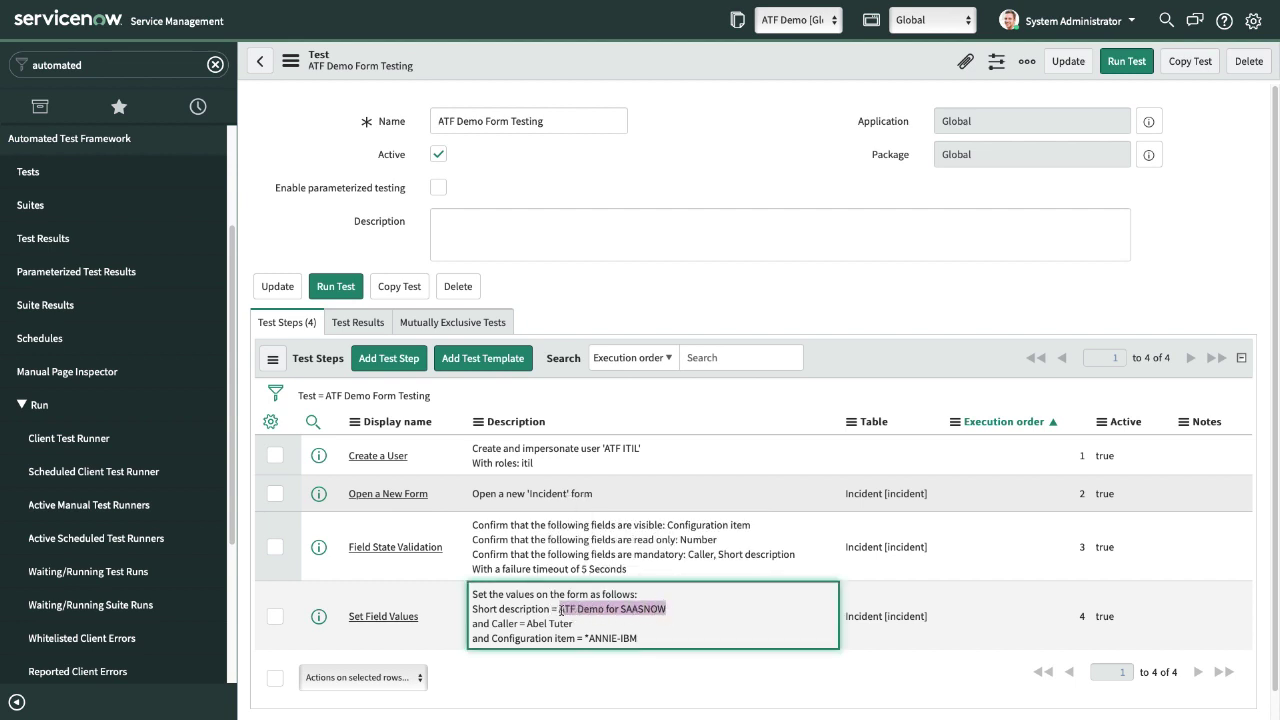
{"action": "left_click", "coordinate": [687, 275]}
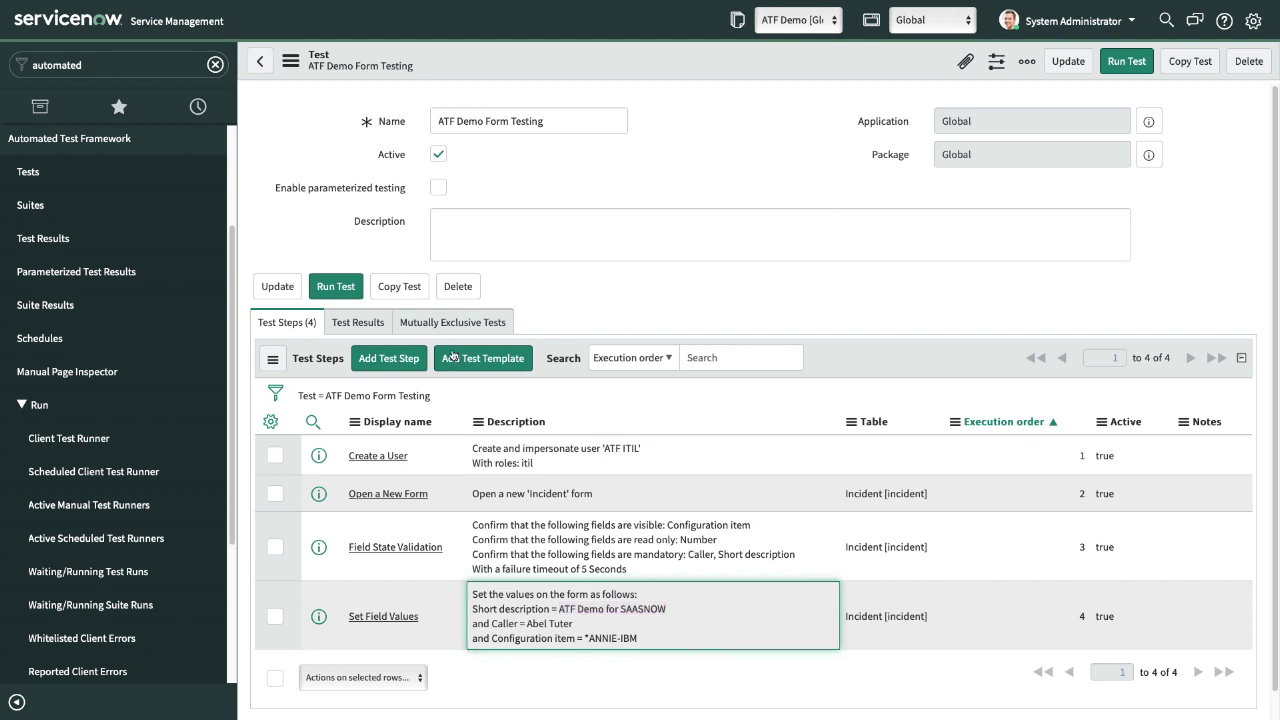
Start a Field Values Validation form step inserted after Step 4 - Set Field Values.
{"action": "left_click", "coordinate": [389, 359]}
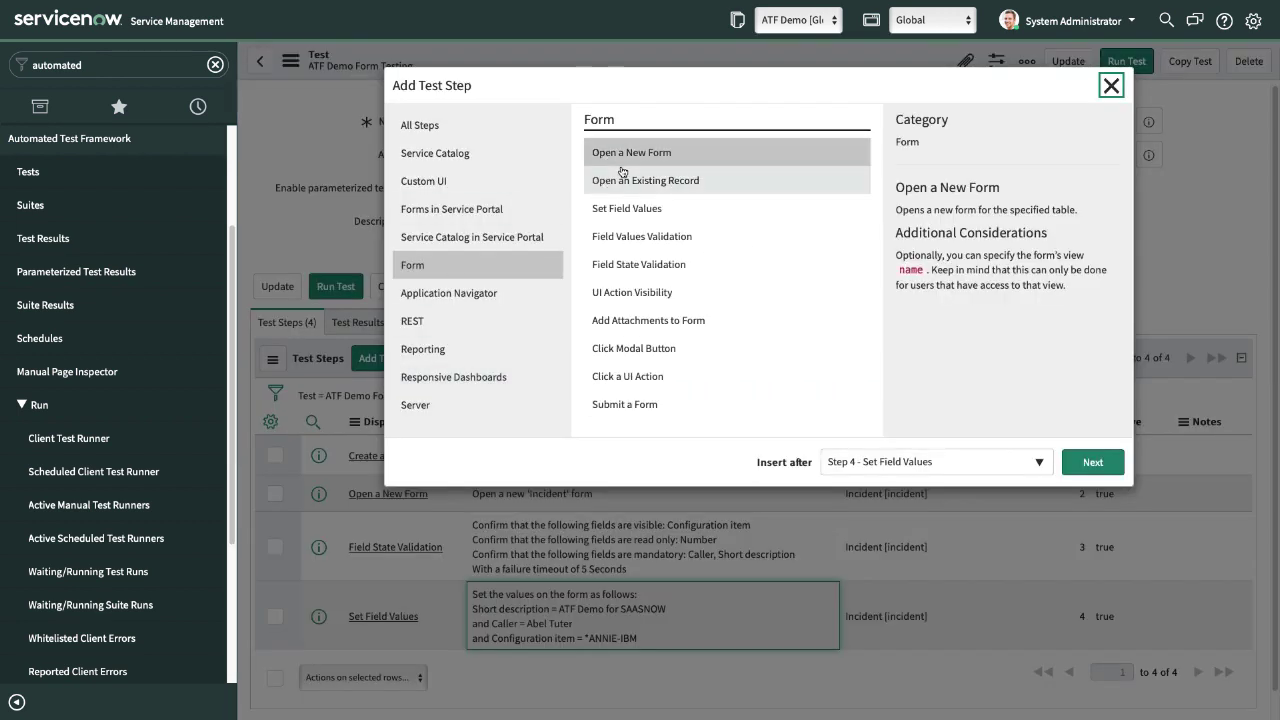
{"action": "left_click", "coordinate": [660, 245]}
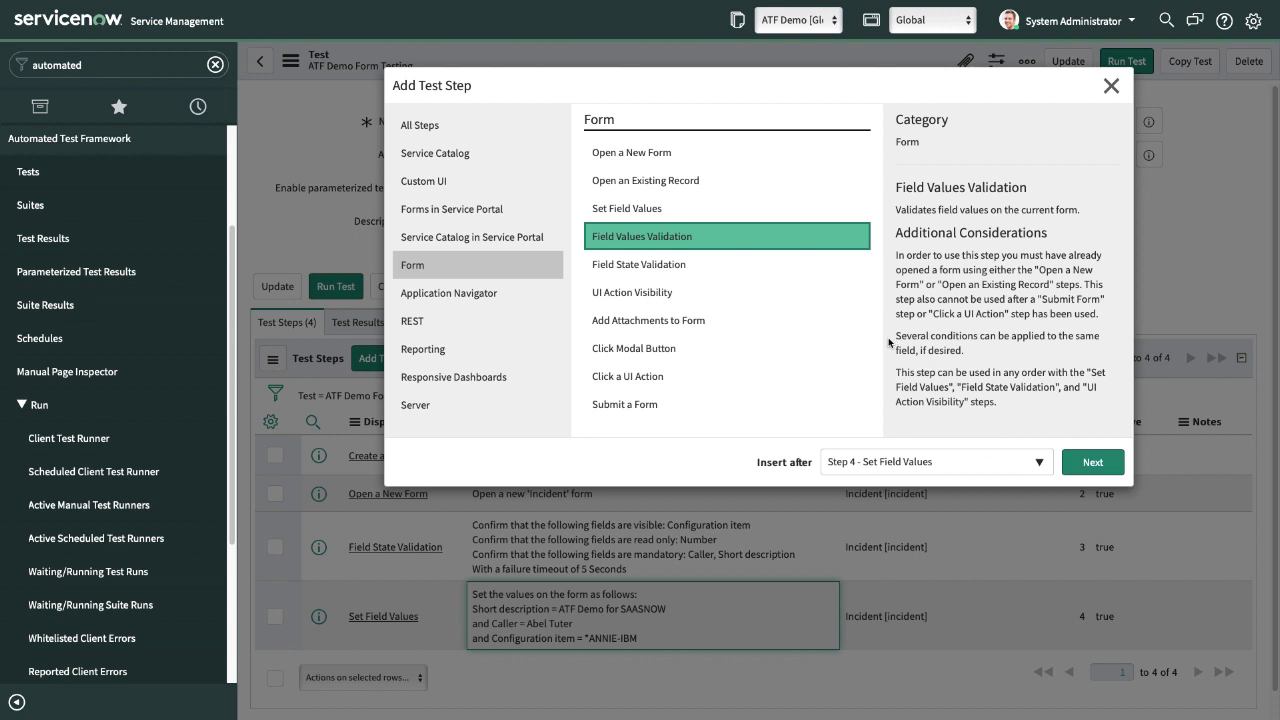
{"action": "left_click", "coordinate": [1092, 464]}
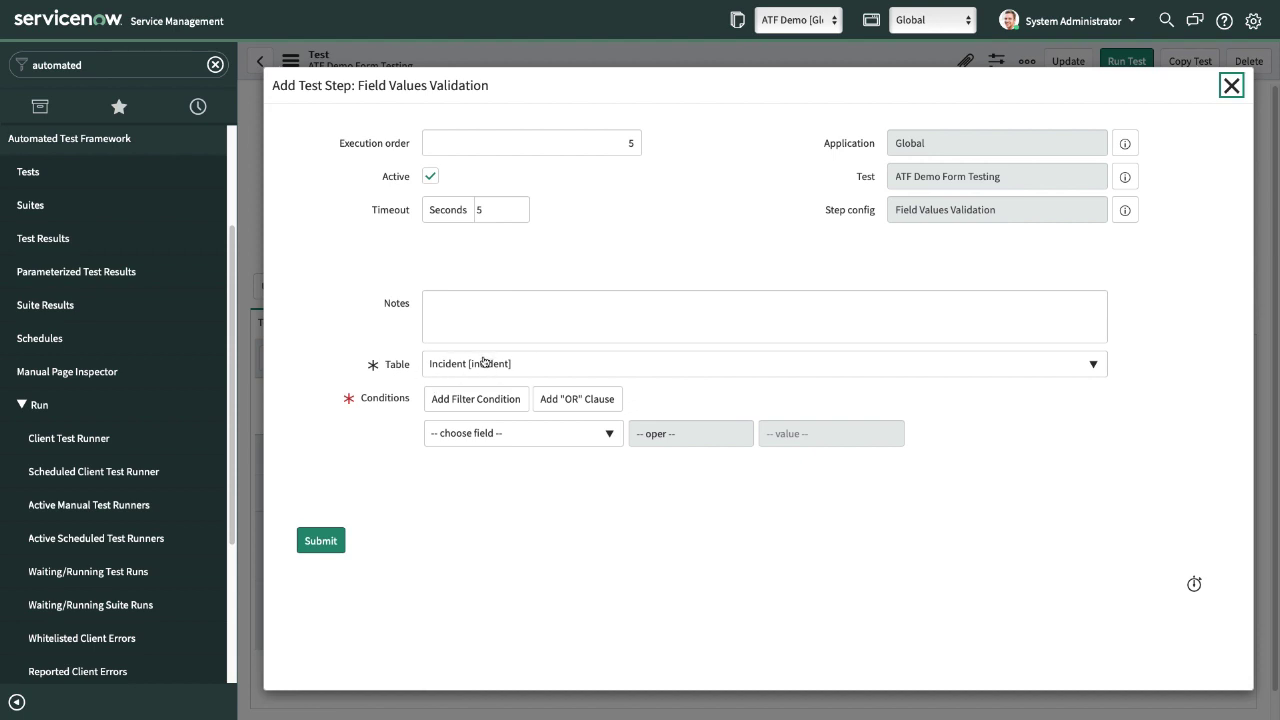
Add the condition that Short description is "ATF Demo for SAASNOW" for the Incident table.
{"action": "left_click", "coordinate": [498, 434]}
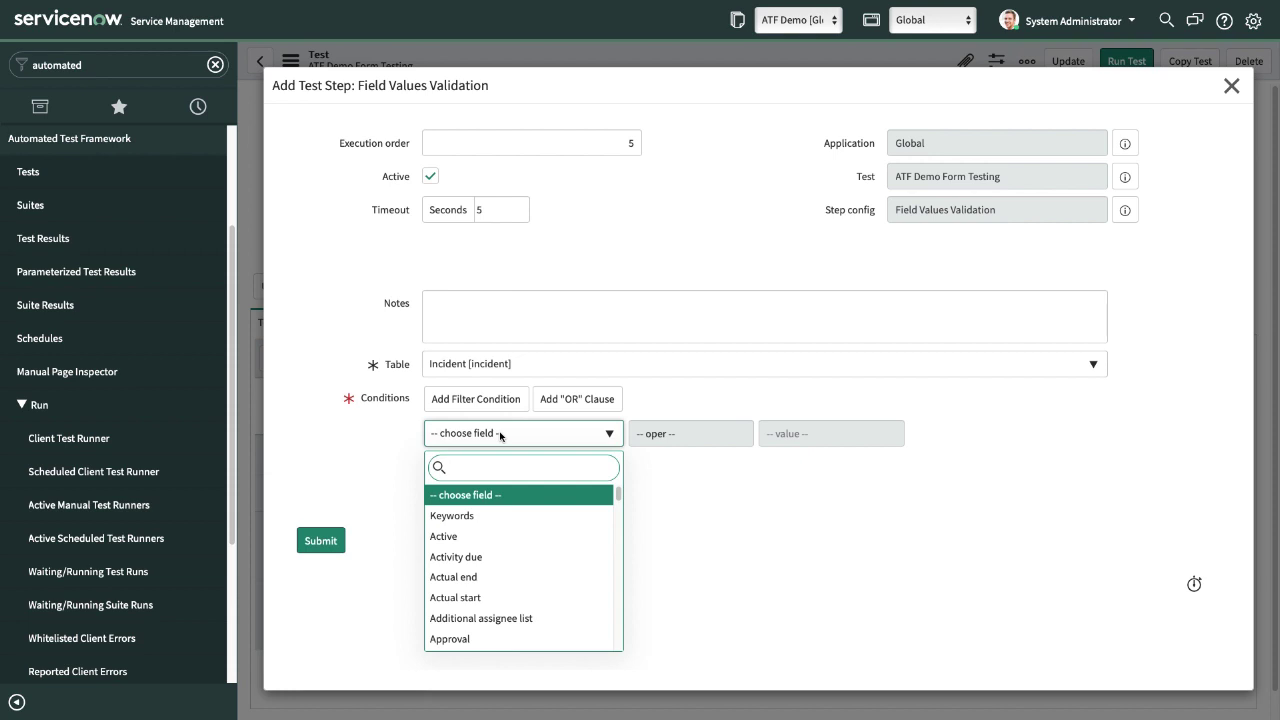
{"action": "type", "text": "sh"}
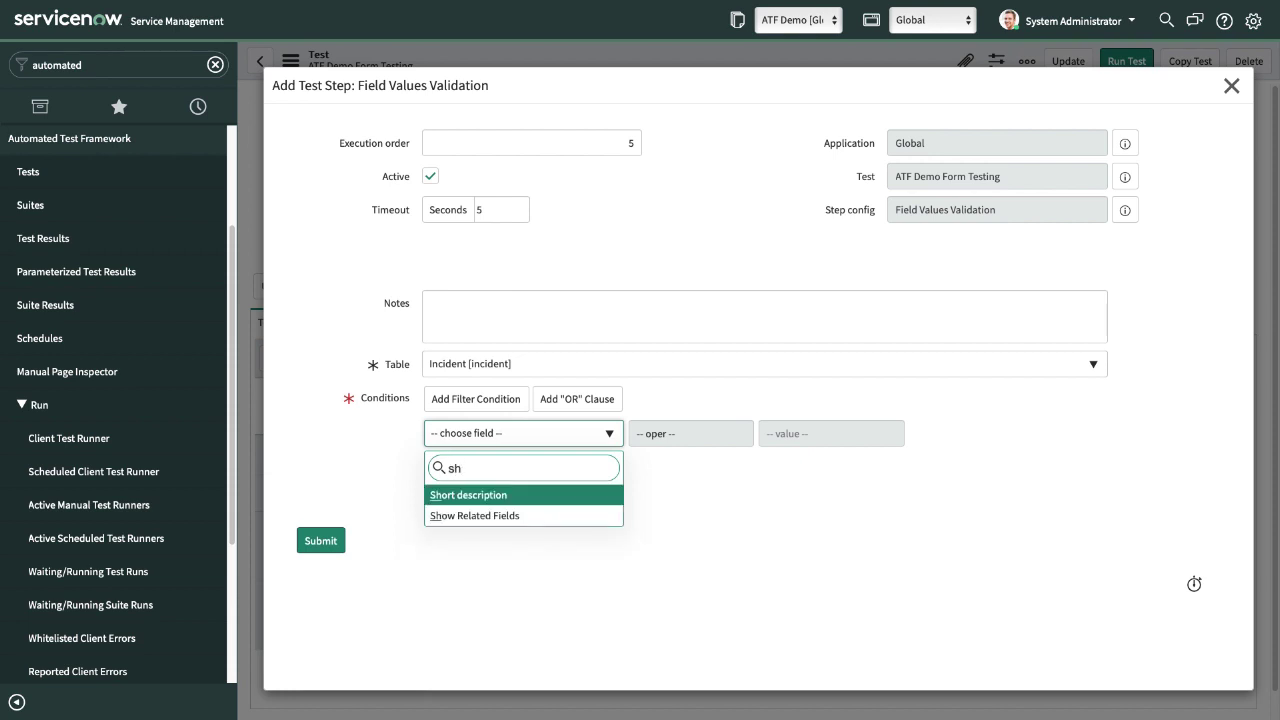
{"action": "key", "text": "Return"}
{"action": "left_click", "coordinate": [698, 438]}
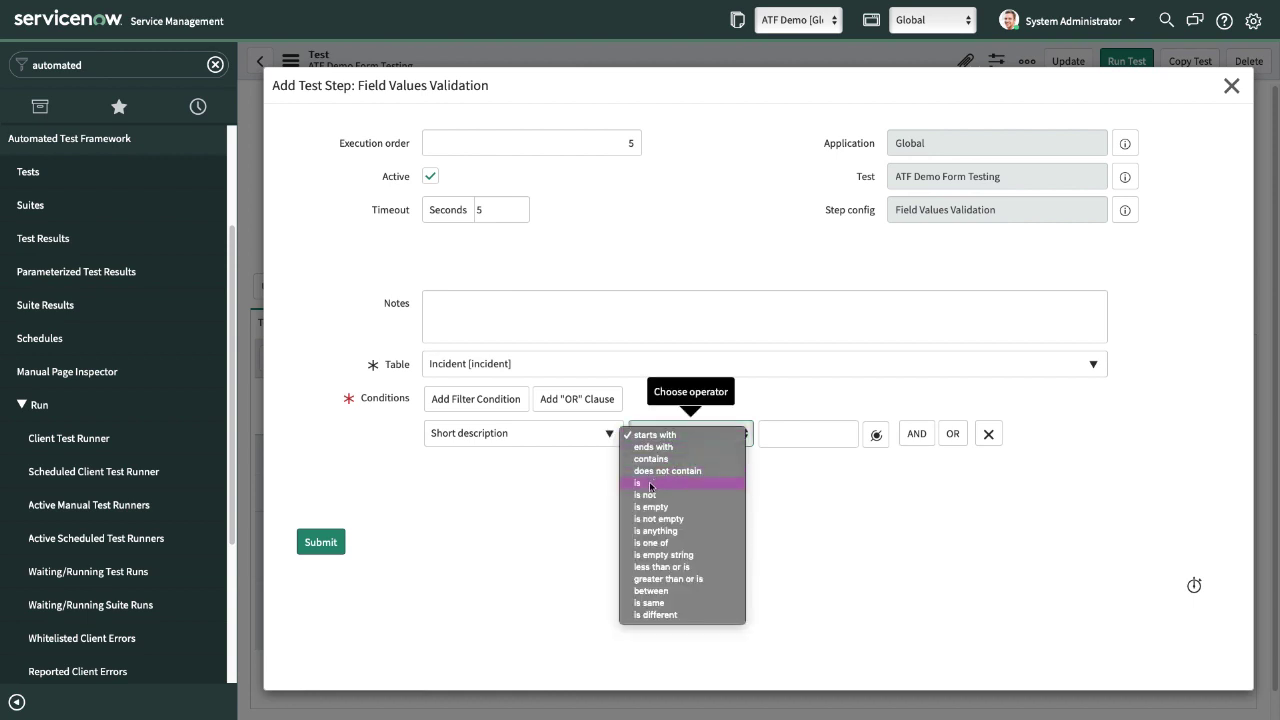
{"action": "left_click", "coordinate": [650, 486]}
{"action": "left_click", "coordinate": [790, 438]}
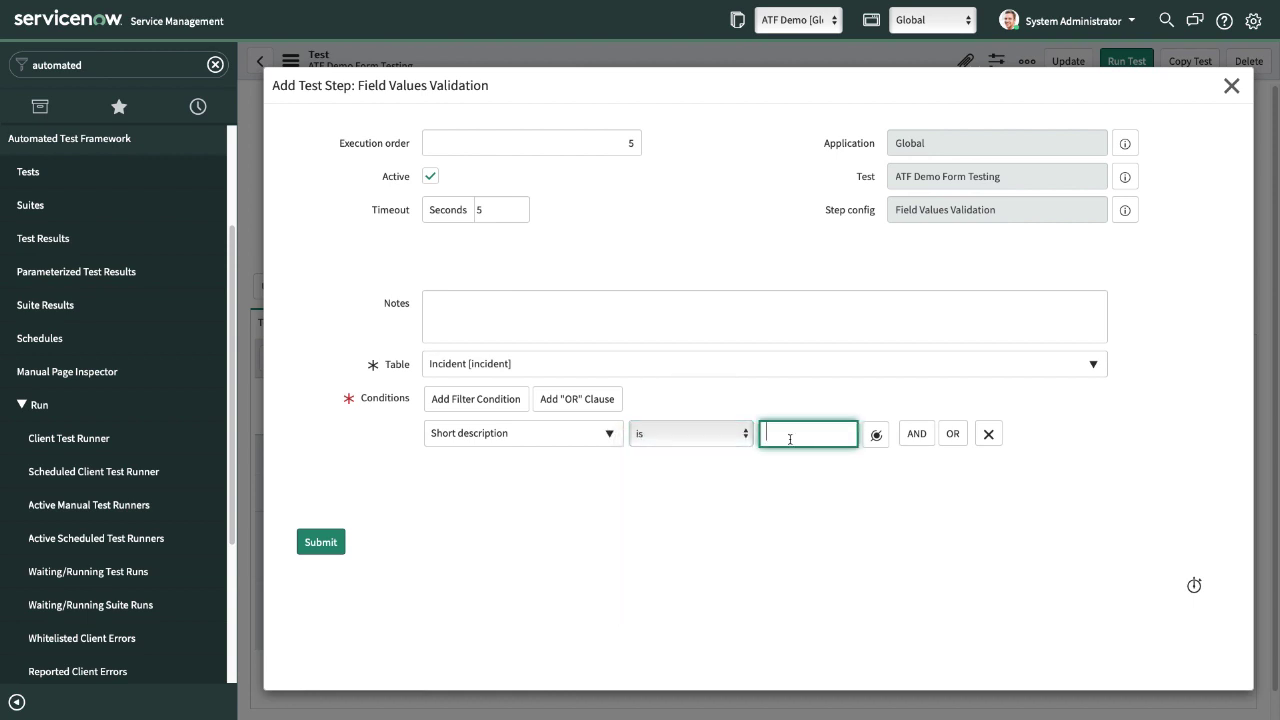
{"action": "key", "text": "ctrl+v"}
Add an AND condition that Caller is the same demo caller and submit the Field Values Validation step.
{"action": "left_click", "coordinate": [938, 434]}
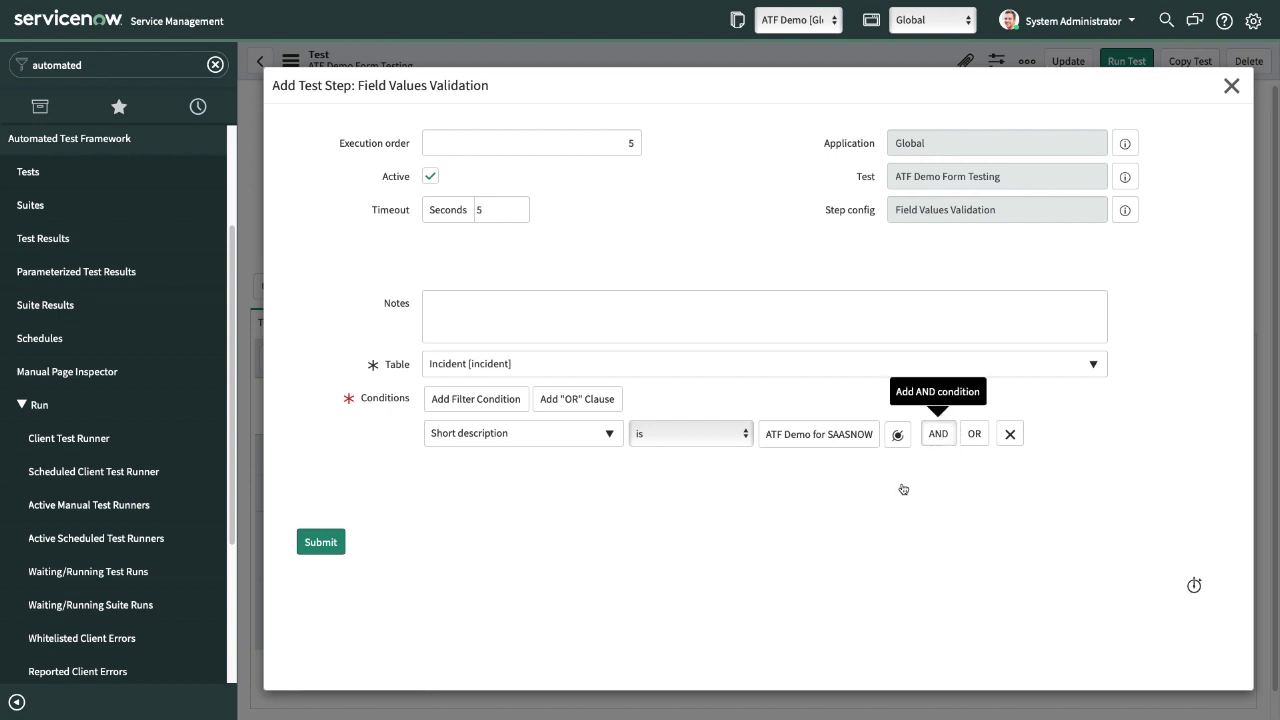
{"action": "left_click", "coordinate": [938, 434]}
{"action": "left_click", "coordinate": [607, 499]}
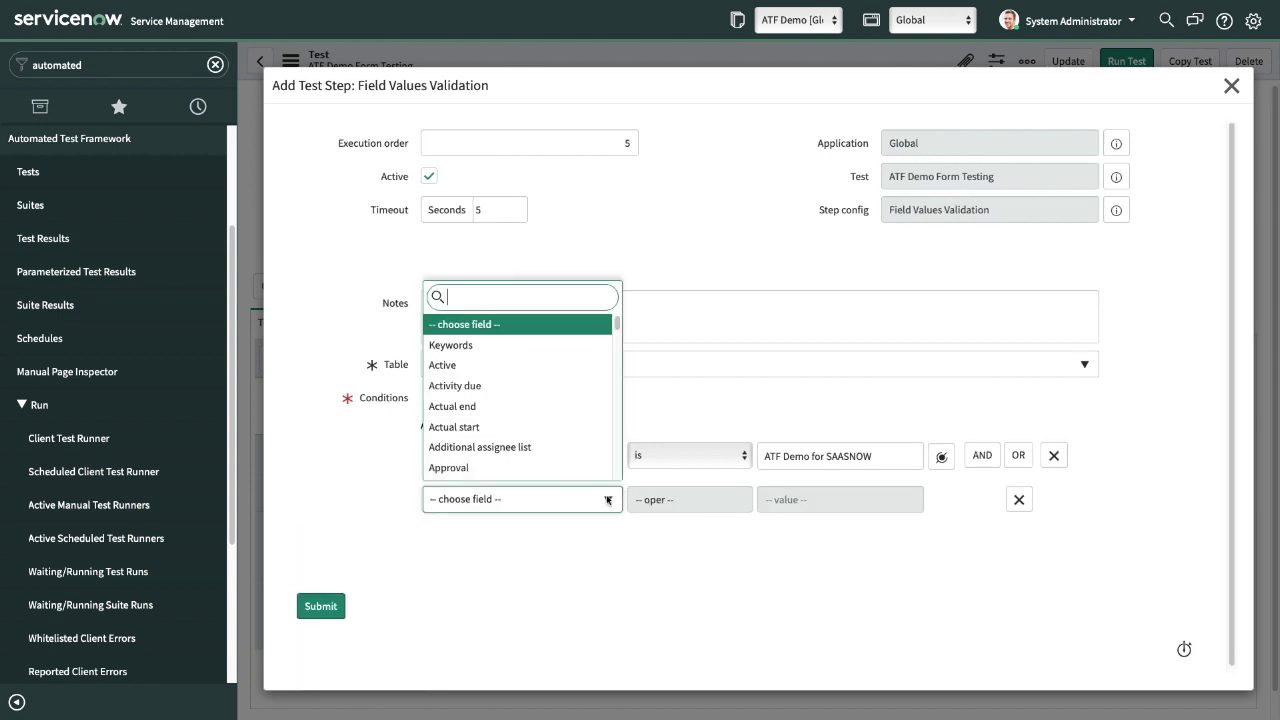
{"action": "type", "text": "cal"}
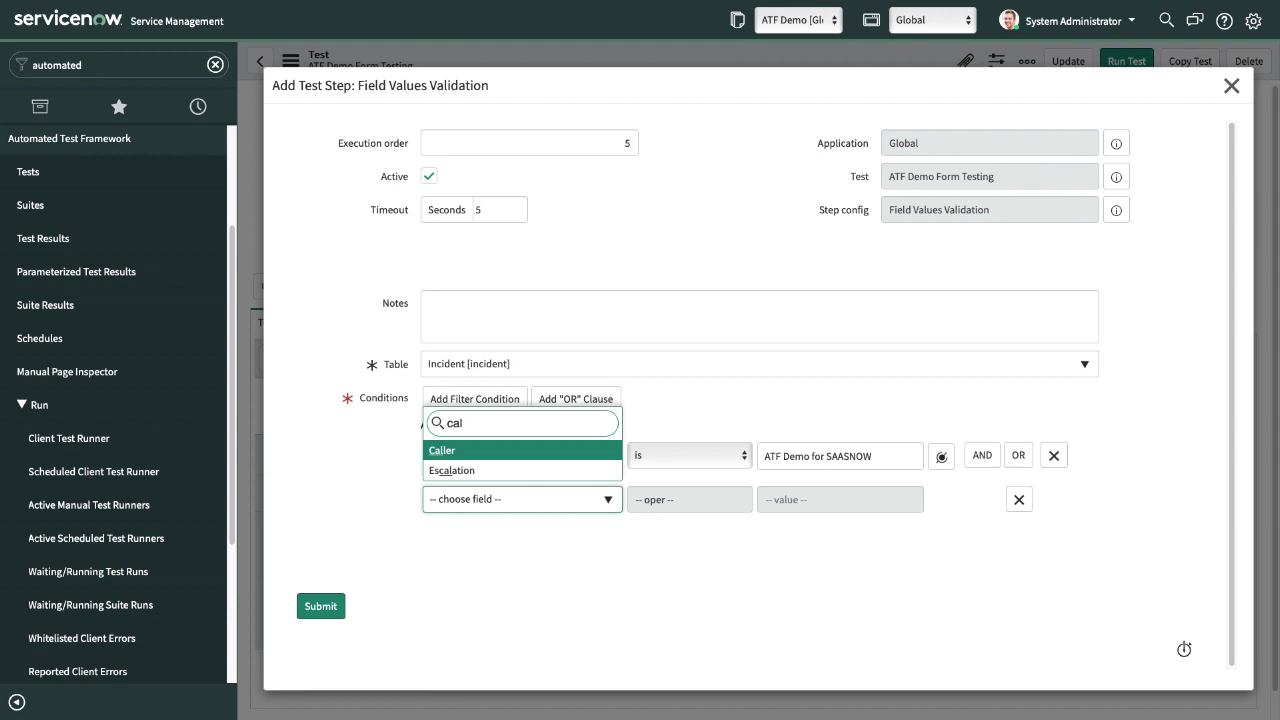
{"action": "key", "text": "Return"}
{"action": "left_click", "coordinate": [825, 499]}
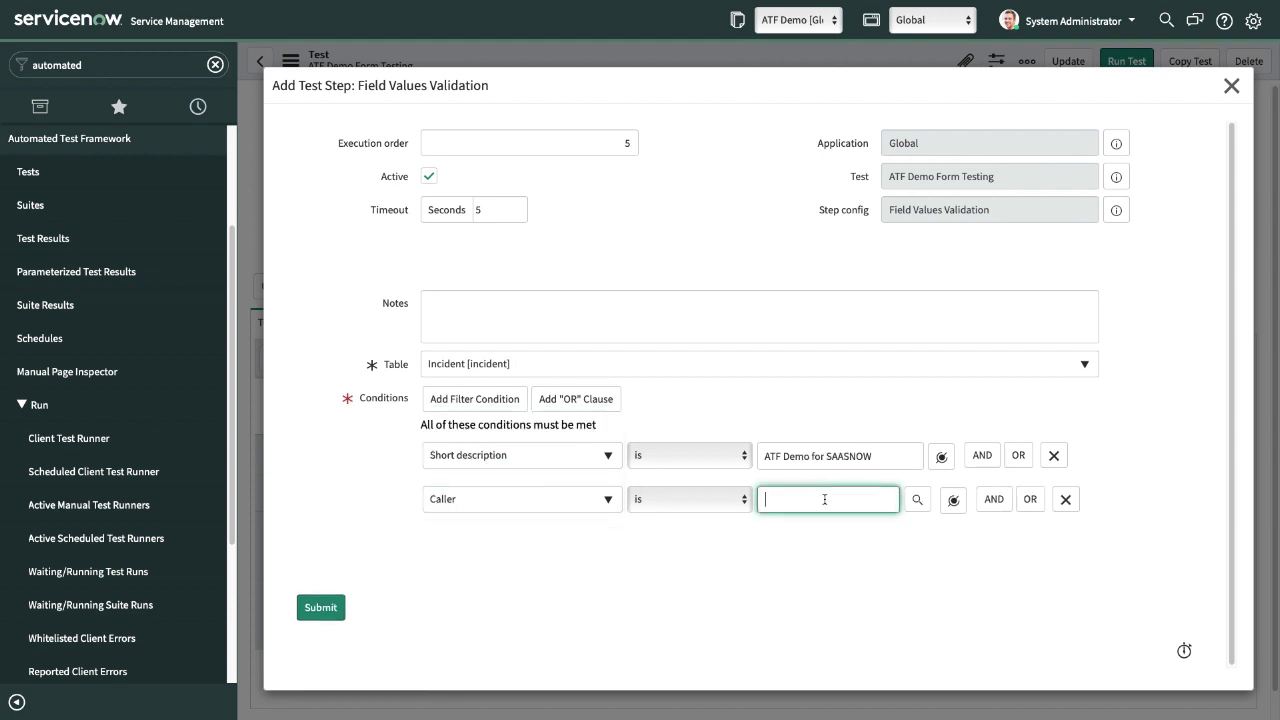
{"action": "type", "text": "Abel t"}
{"action": "key", "text": "Down"}
{"action": "key", "text": "Return"}
{"action": "left_click", "coordinate": [684, 562]}
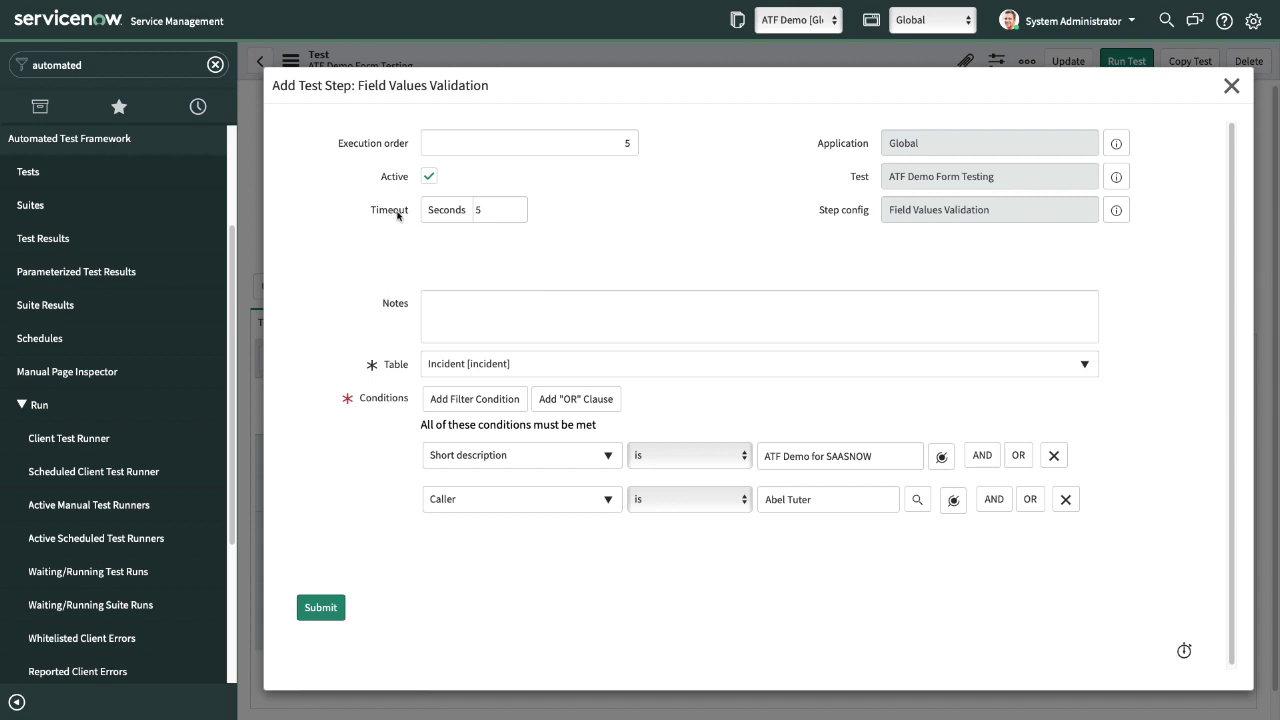
{"action": "mouse_move", "coordinate": [397, 216]}
{"action": "mouse_move", "coordinate": [393, 213]}
{"action": "left_click", "coordinate": [320, 607]}
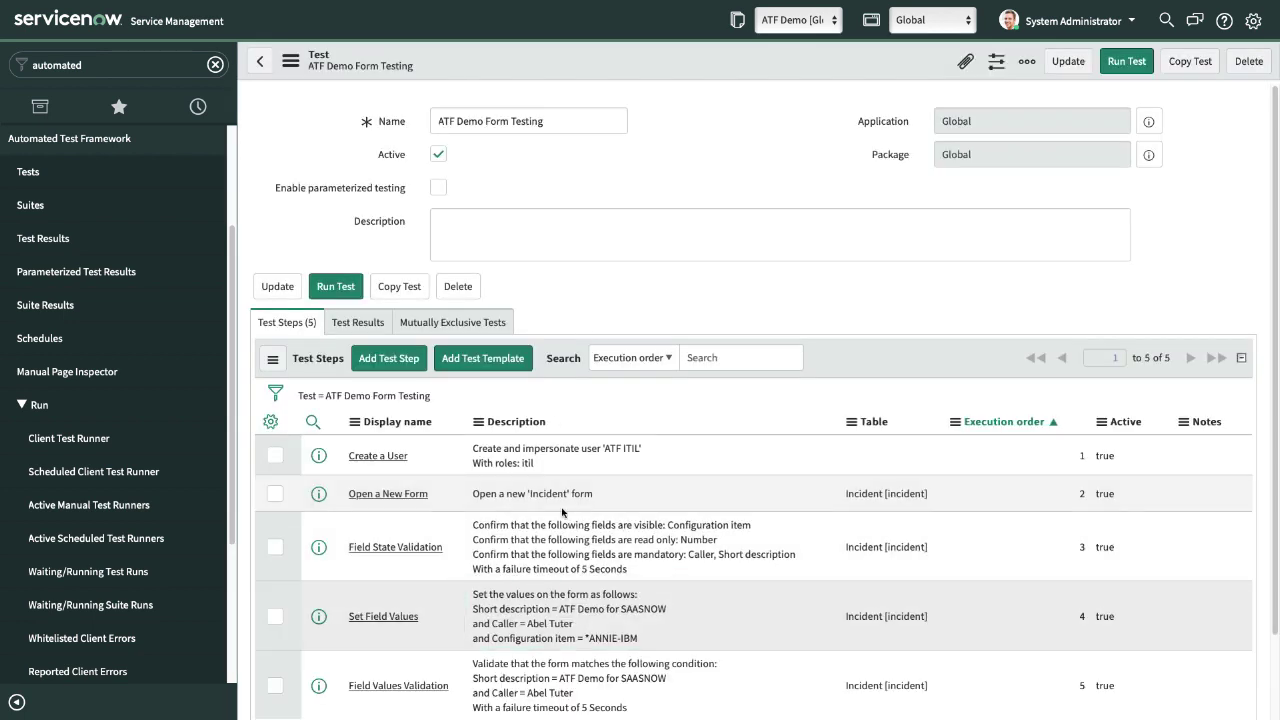
Start a UI Action Visibility form step after Step 5 - Field Values Validation and unlock its Visible list.
{"action": "scroll", "coordinate": [562, 512], "scroll_direction": "down", "scroll_amount": 1}
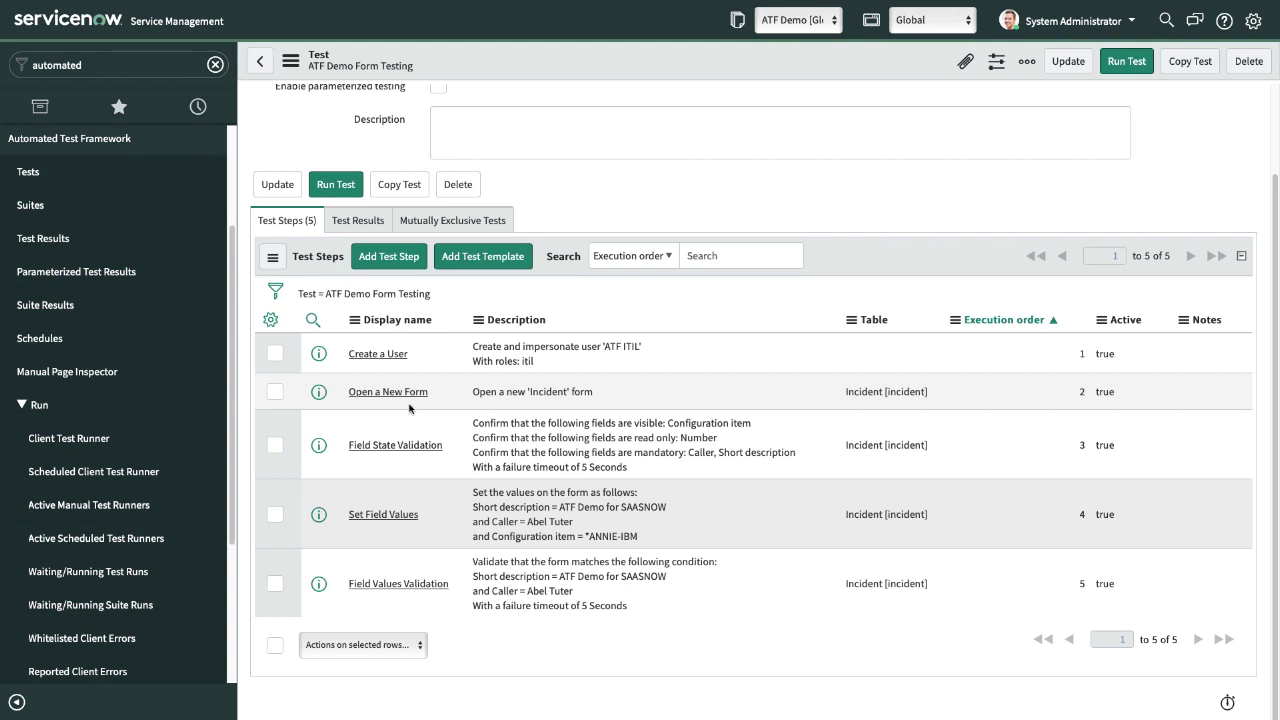
{"action": "left_click", "coordinate": [389, 257]}
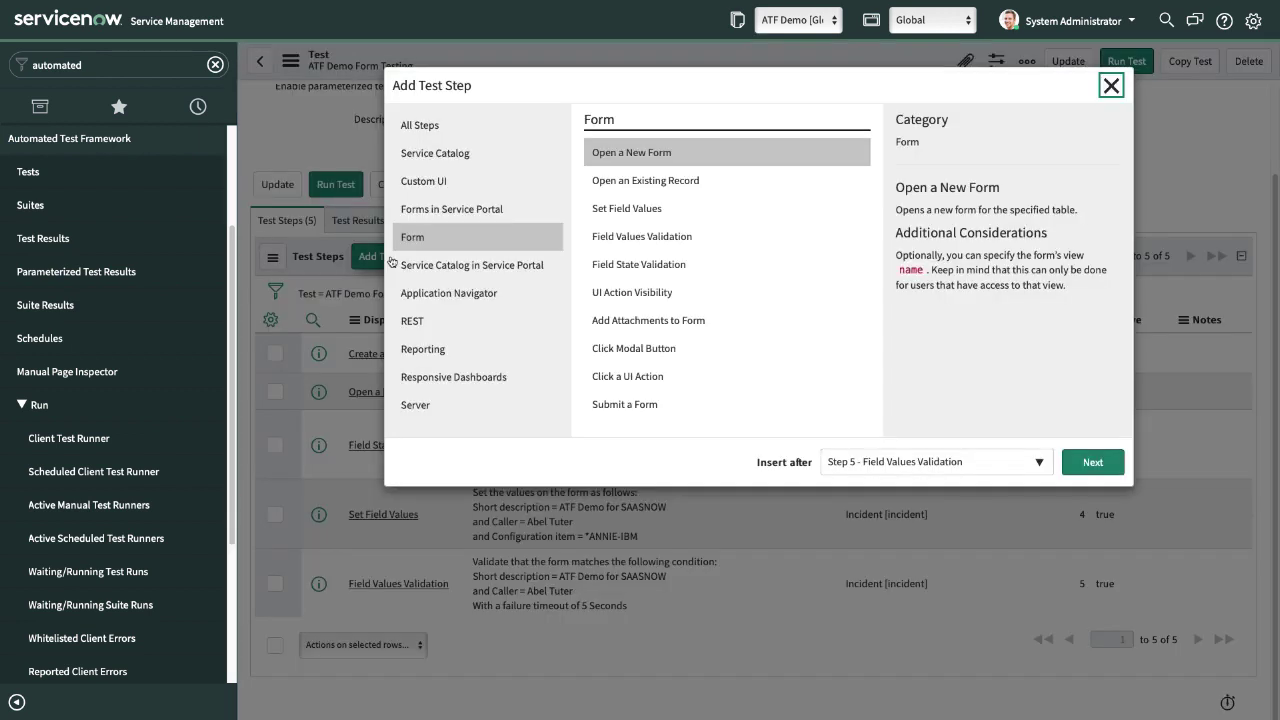
{"action": "left_click", "coordinate": [651, 294]}
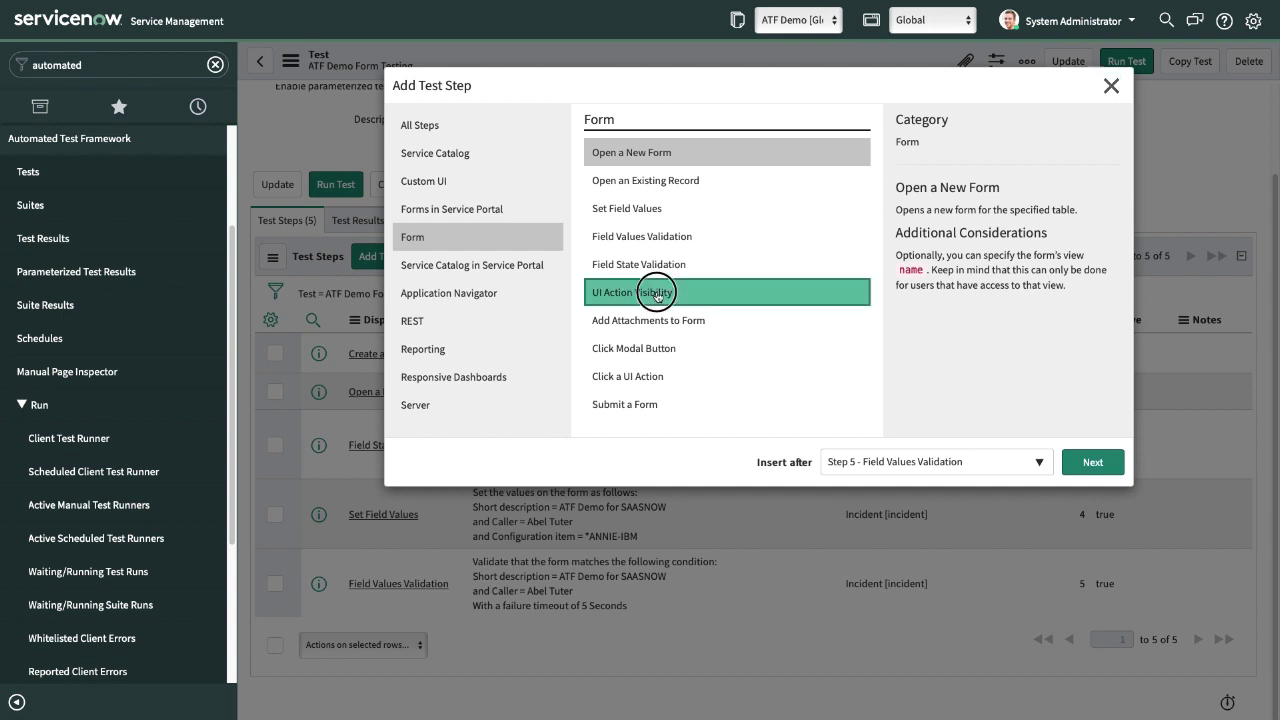
{"action": "left_click", "coordinate": [1085, 463]}
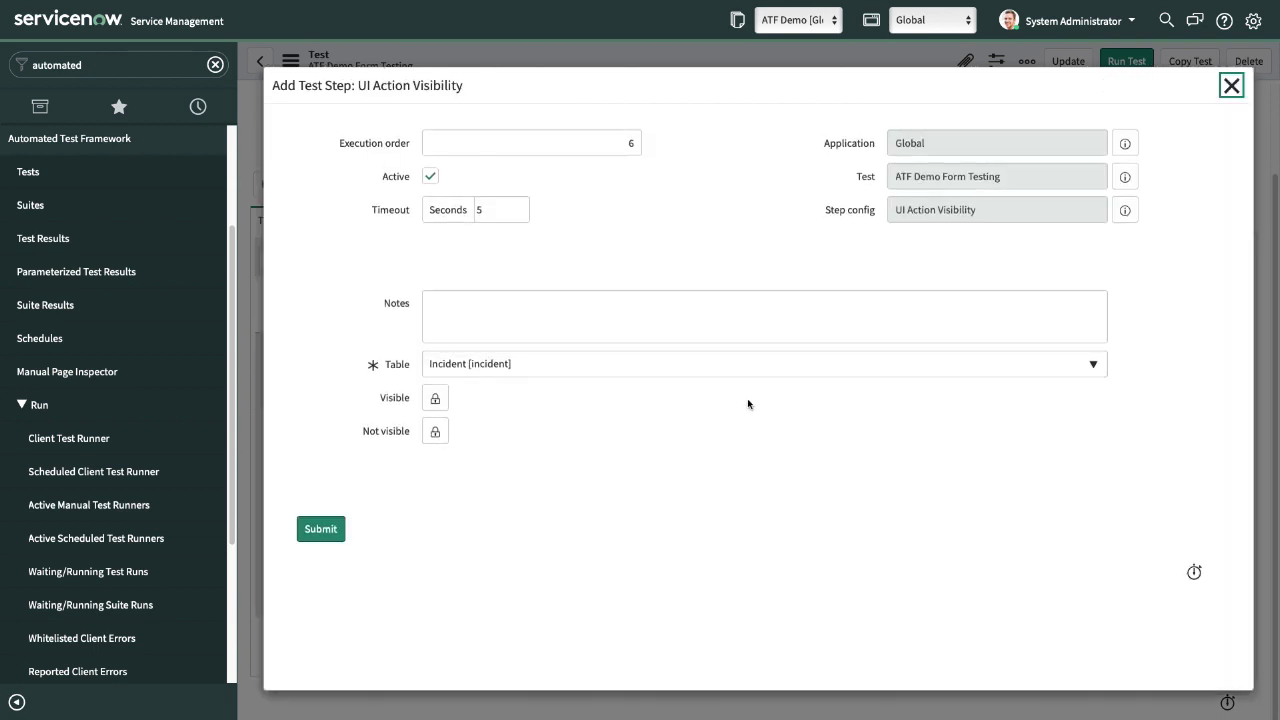
{"action": "left_click", "coordinate": [435, 398]}
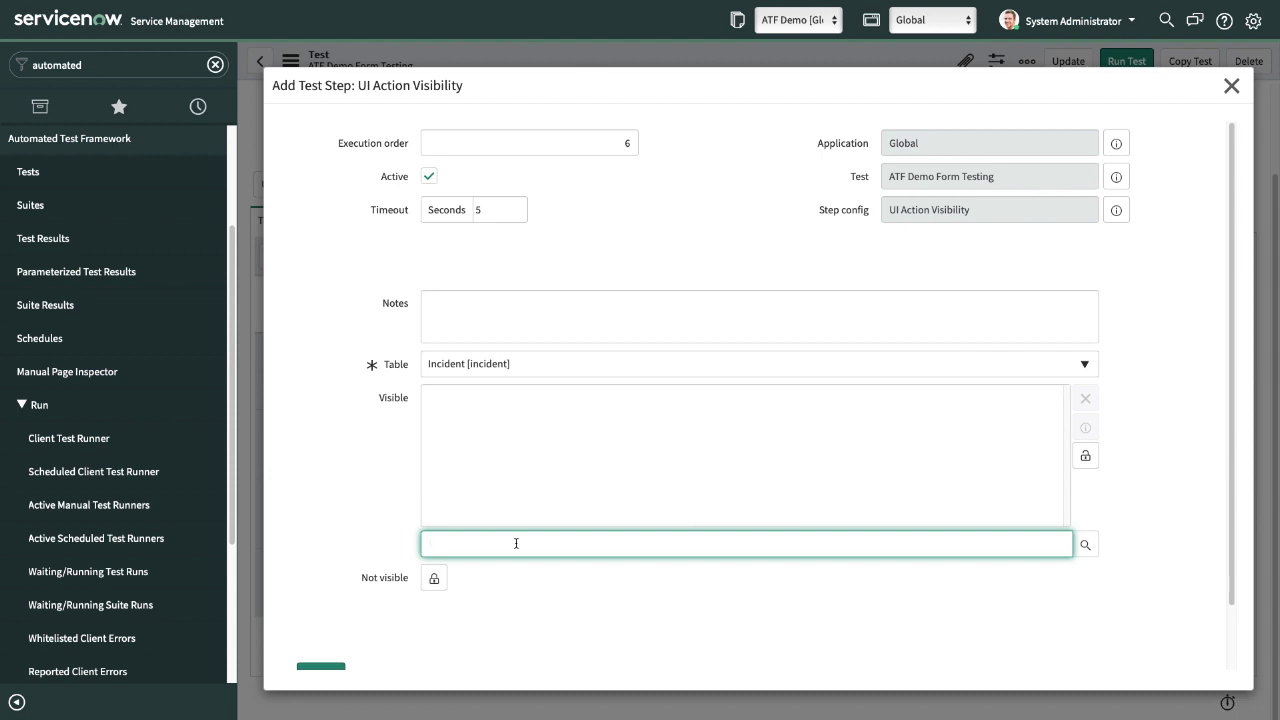
{"action": "type", "text": "resol"}
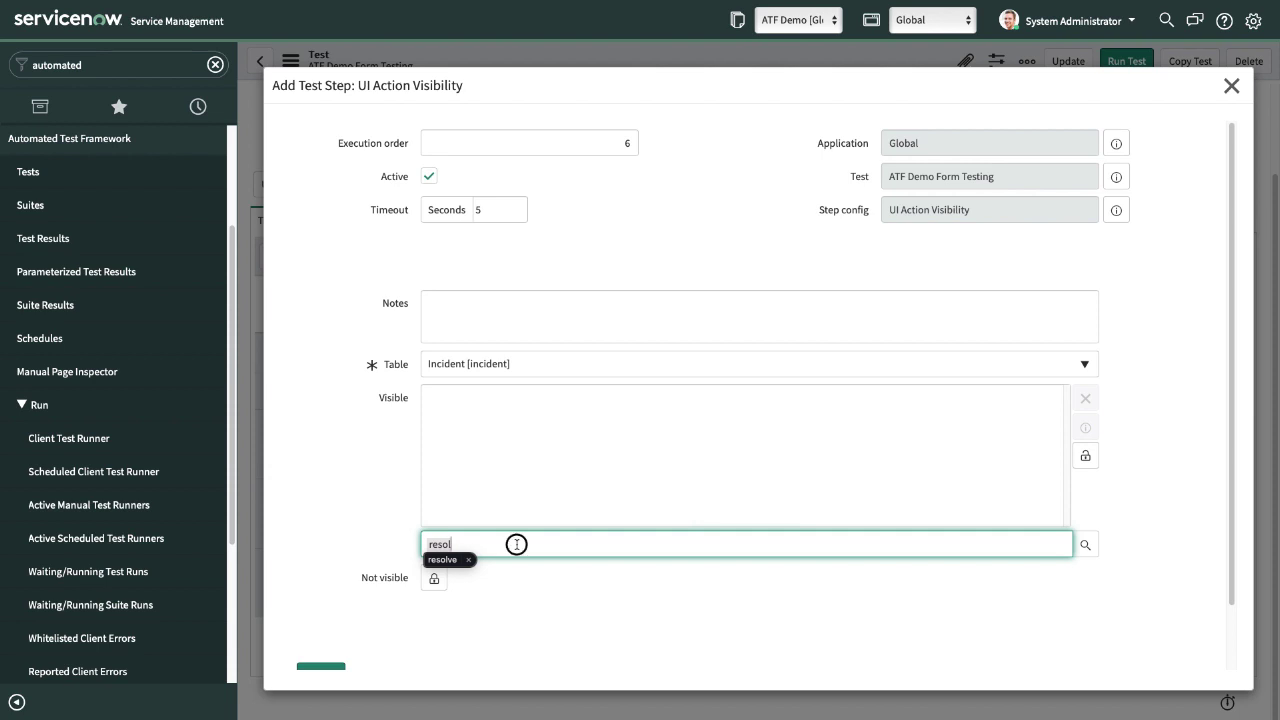
{"action": "type", "text": "ve"}
{"action": "key", "text": "BackSpace"}
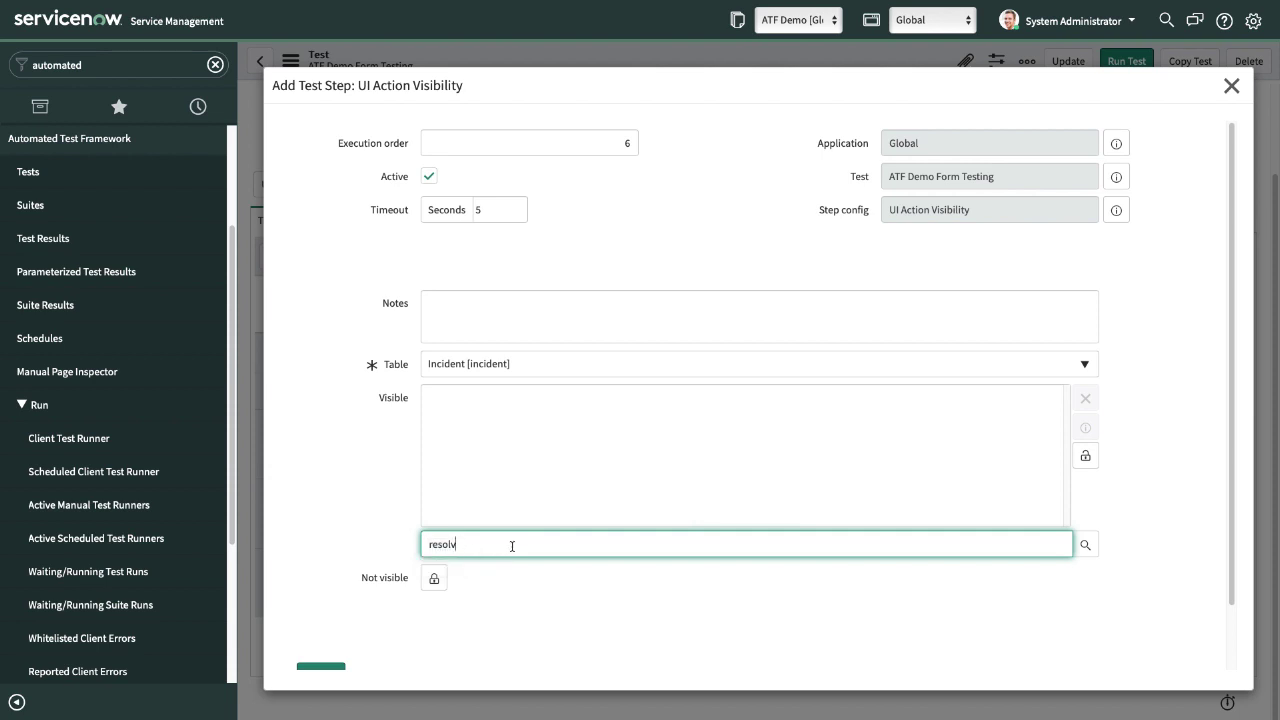
{"action": "key", "text": "BackSpace"}
{"action": "key", "text": "BackSpace"}
{"action": "key", "text": "BackSpace"}
{"action": "key", "text": "BackSpace"}
{"action": "key", "text": "BackSpace"}
{"action": "key", "text": "BackSpace"}
Filter the navigator by "incide" and open the Incident Create New form in a new browser tab.
{"action": "left_click", "coordinate": [106, 68]}
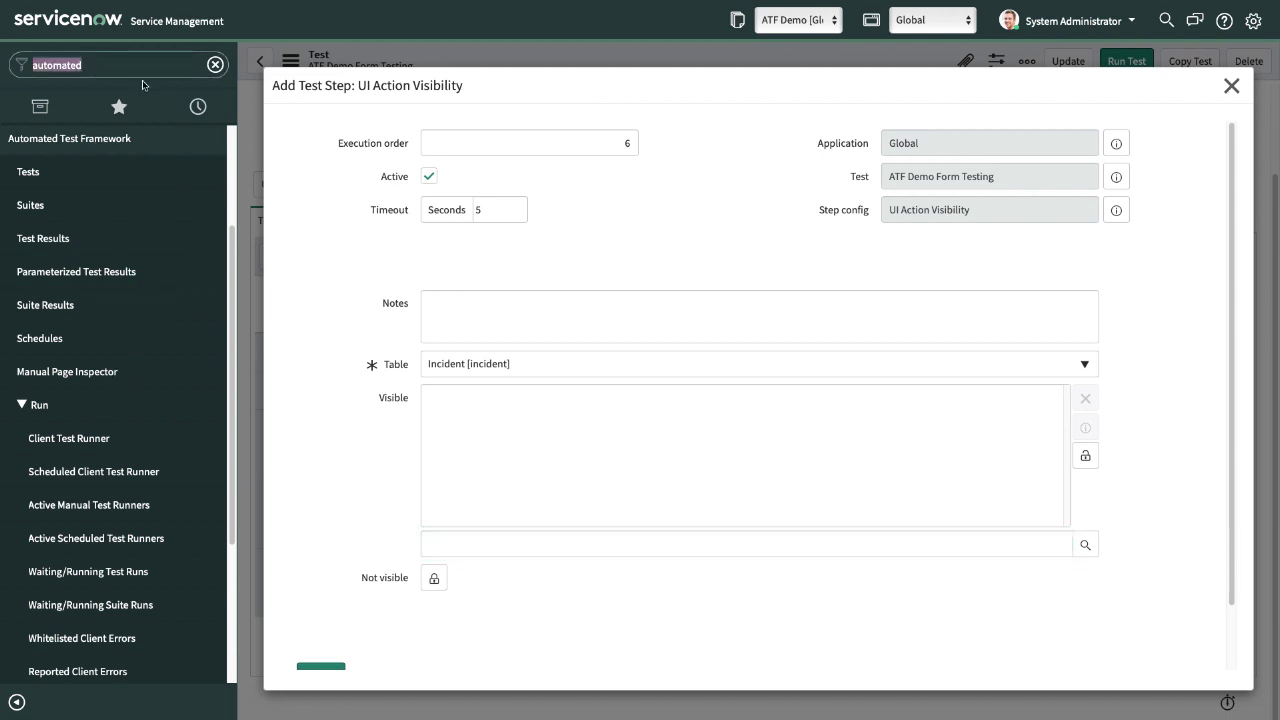
{"action": "type", "text": "incide"}
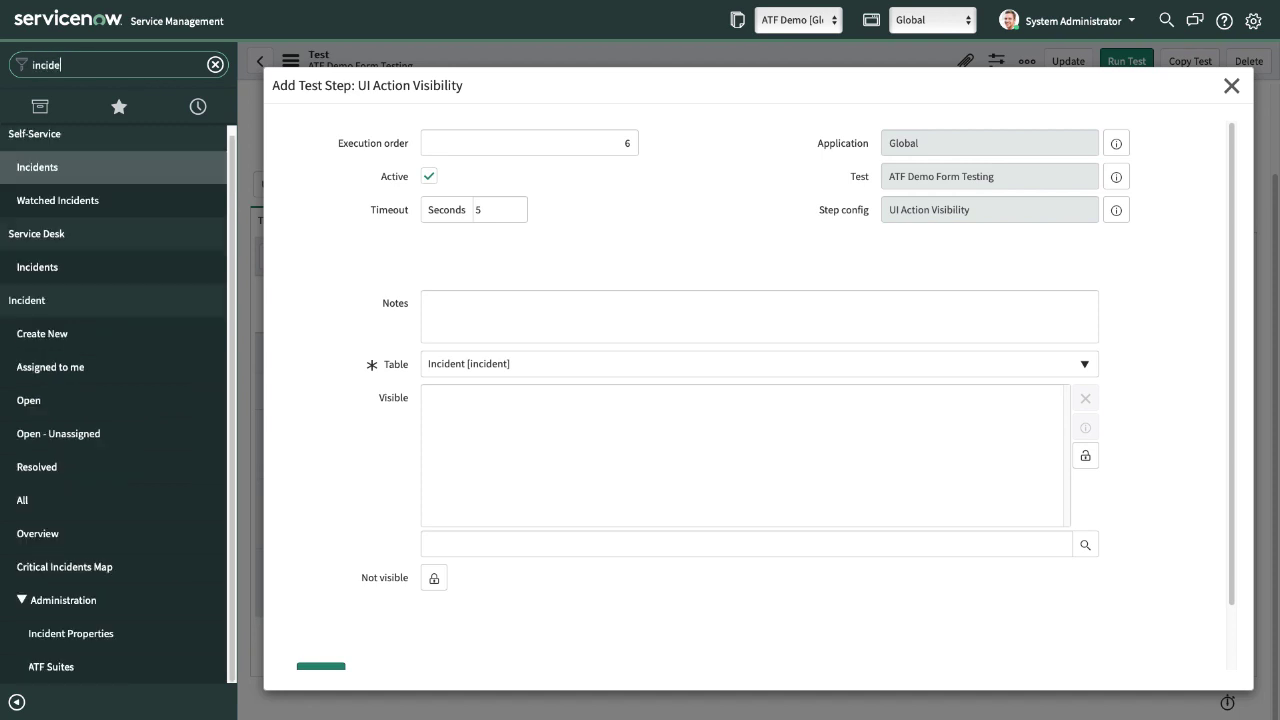
{"action": "left_click", "coordinate": [44, 337]}
{"action": "right_click", "coordinate": [44, 337]}
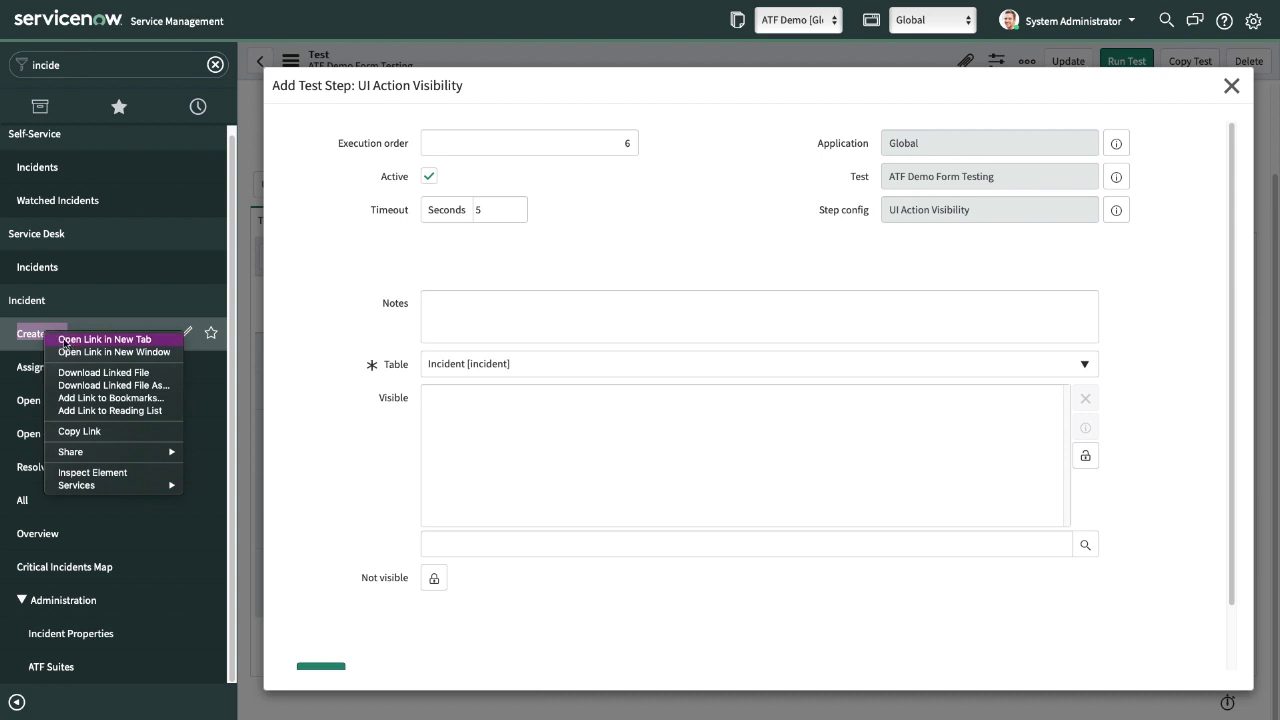
{"action": "left_click", "coordinate": [60, 340]}
Examine which UI actions the new Incident form offers and return to the UI Action Visibility step.
{"action": "mouse_move", "coordinate": [826, 5]}
{"action": "left_click", "coordinate": [749, 52]}
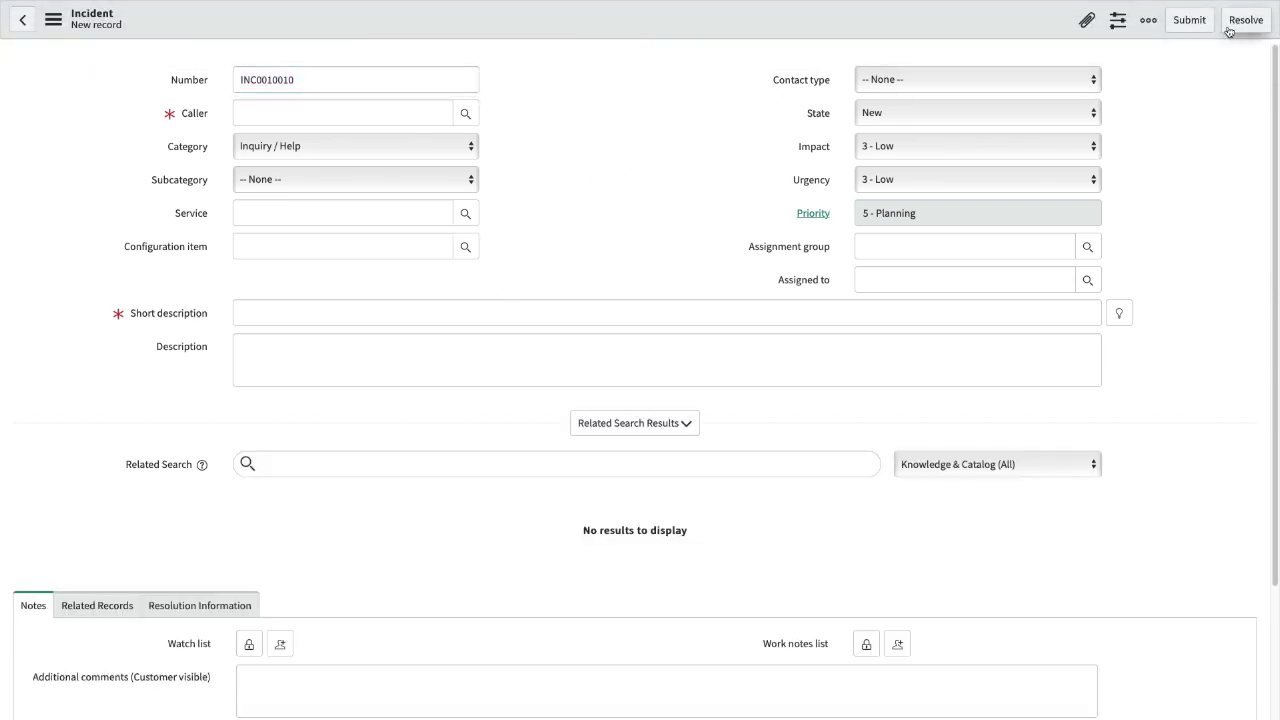
{"action": "left_click", "coordinate": [265, 50]}
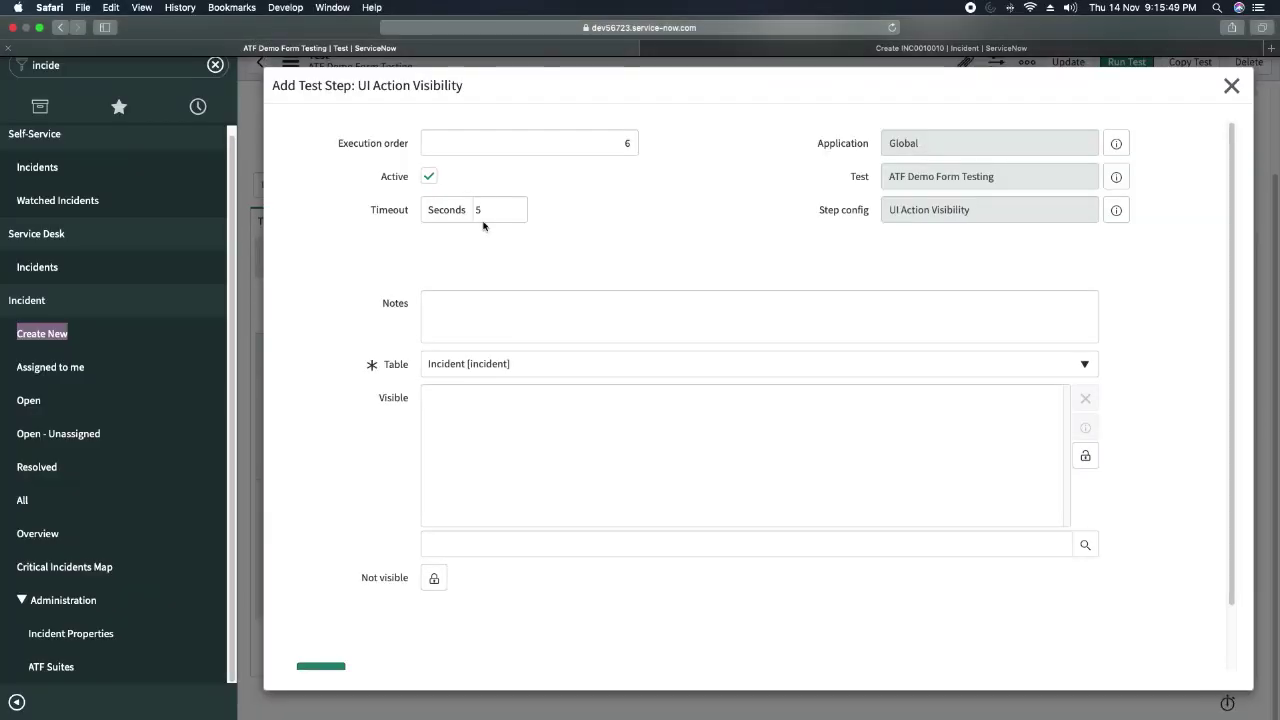
Add the Submit UI action that saves a new record to the Visible list of the UI Action Visibility step.
{"action": "left_click", "coordinate": [505, 545]}
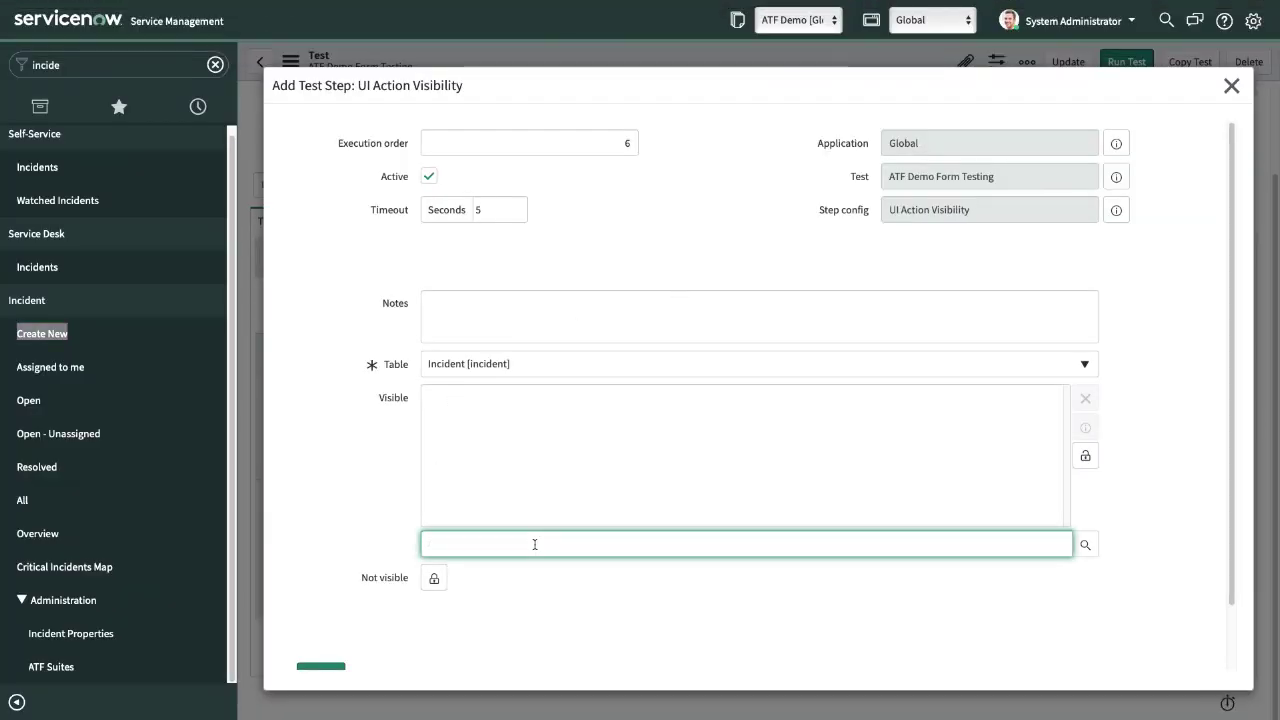
{"action": "type", "text": "submit"}
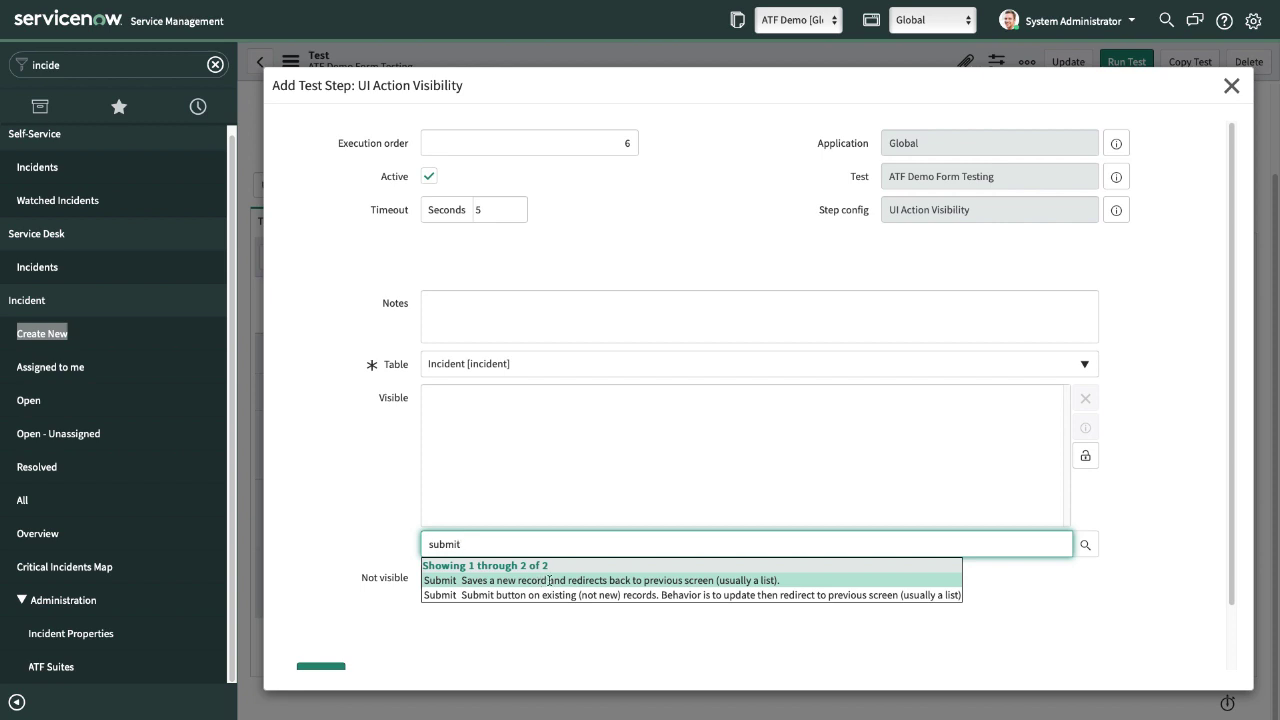
{"action": "left_click", "coordinate": [543, 580]}
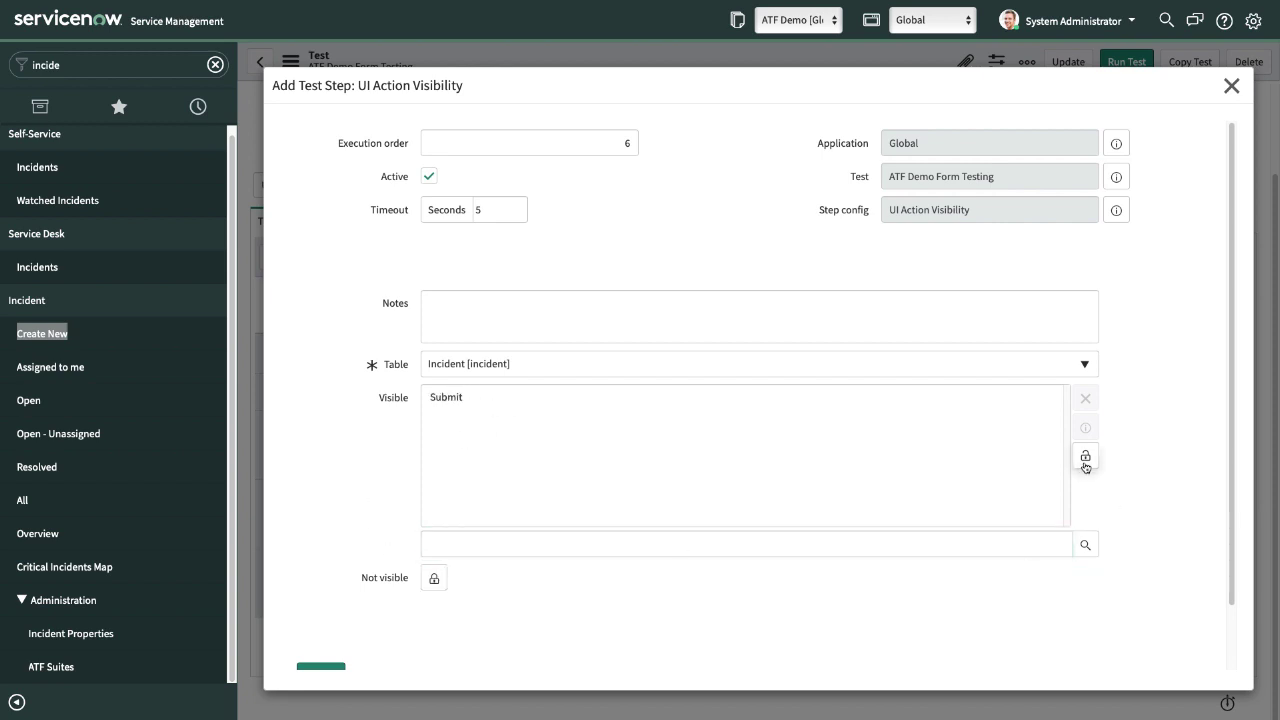
{"action": "left_click", "coordinate": [498, 546]}
{"action": "type", "text": "resol"}
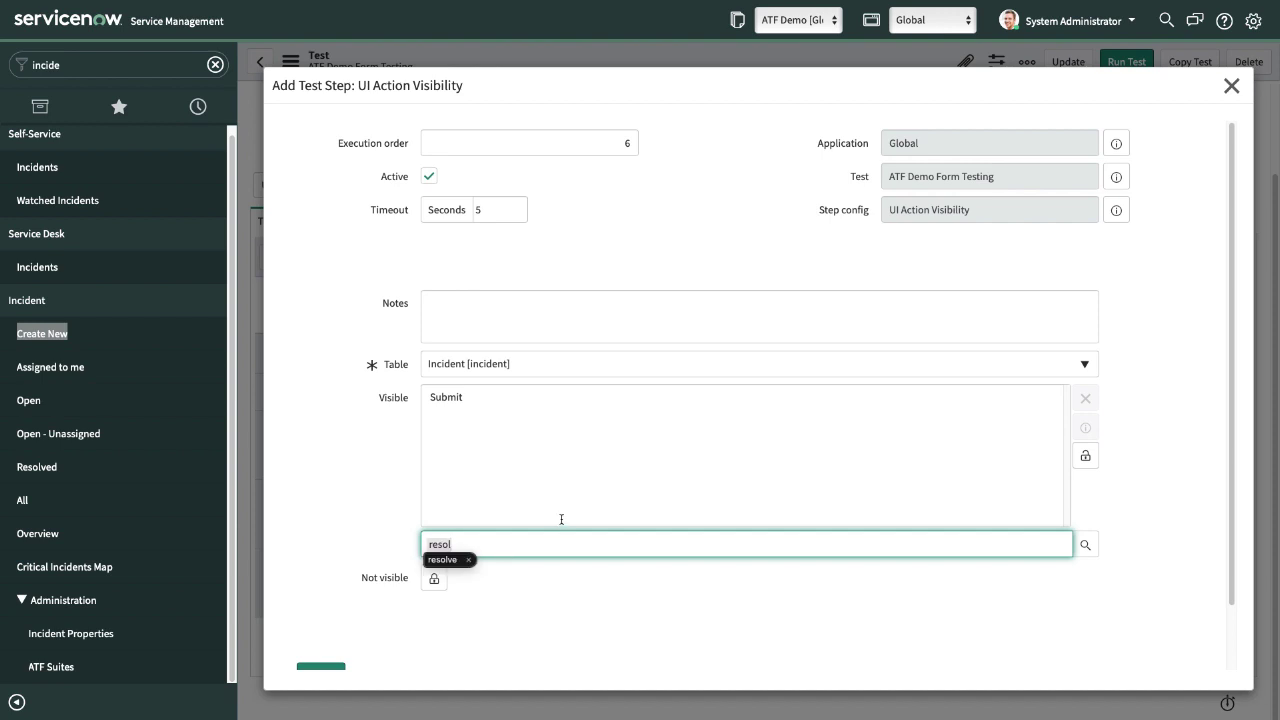
{"action": "left_click", "coordinate": [531, 534]}
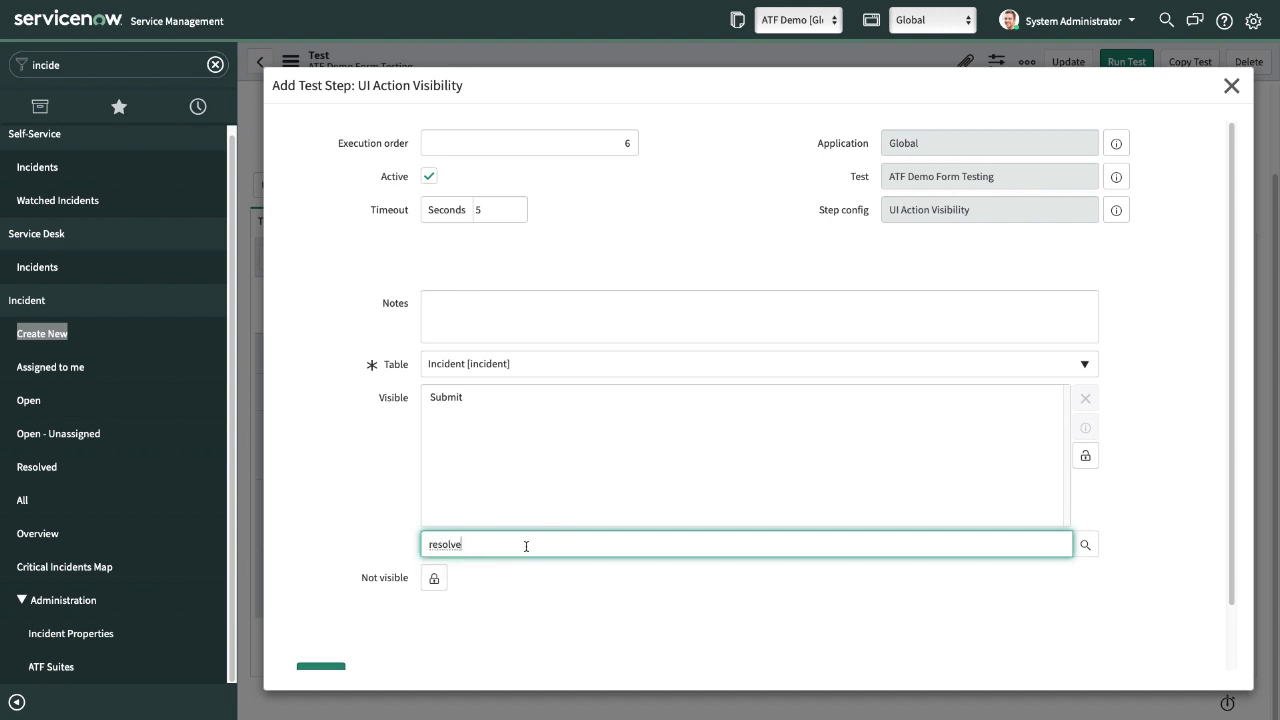
{"action": "key", "text": "BackSpace"}
{"action": "key", "text": "BackSpace"}
{"action": "key", "text": "BackSpace"}
{"action": "key", "text": "BackSpace"}
{"action": "key", "text": "BackSpace"}
{"action": "key", "text": "BackSpace"}
{"action": "key", "text": "BackSpace"}
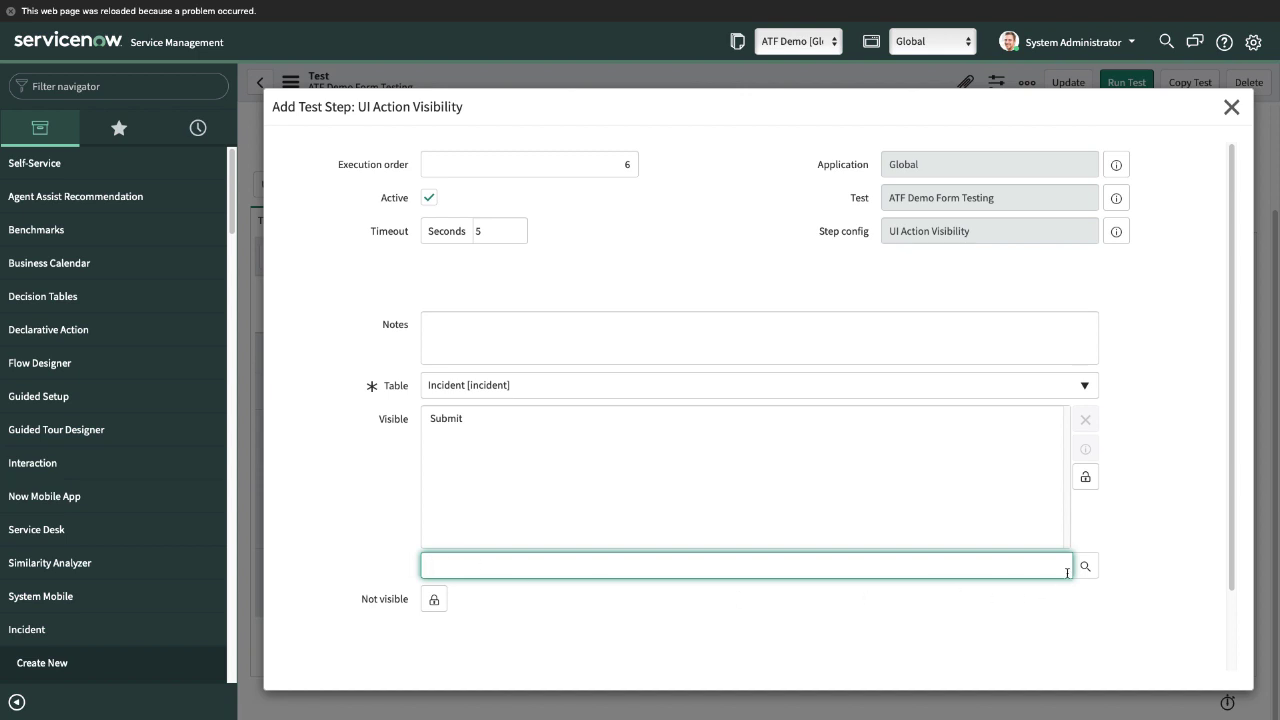
Look up UI actions by the name "*resol" to add Resolve to the Visible list, and submit the UI Action Visibility step.
{"action": "left_click", "coordinate": [1085, 567]}
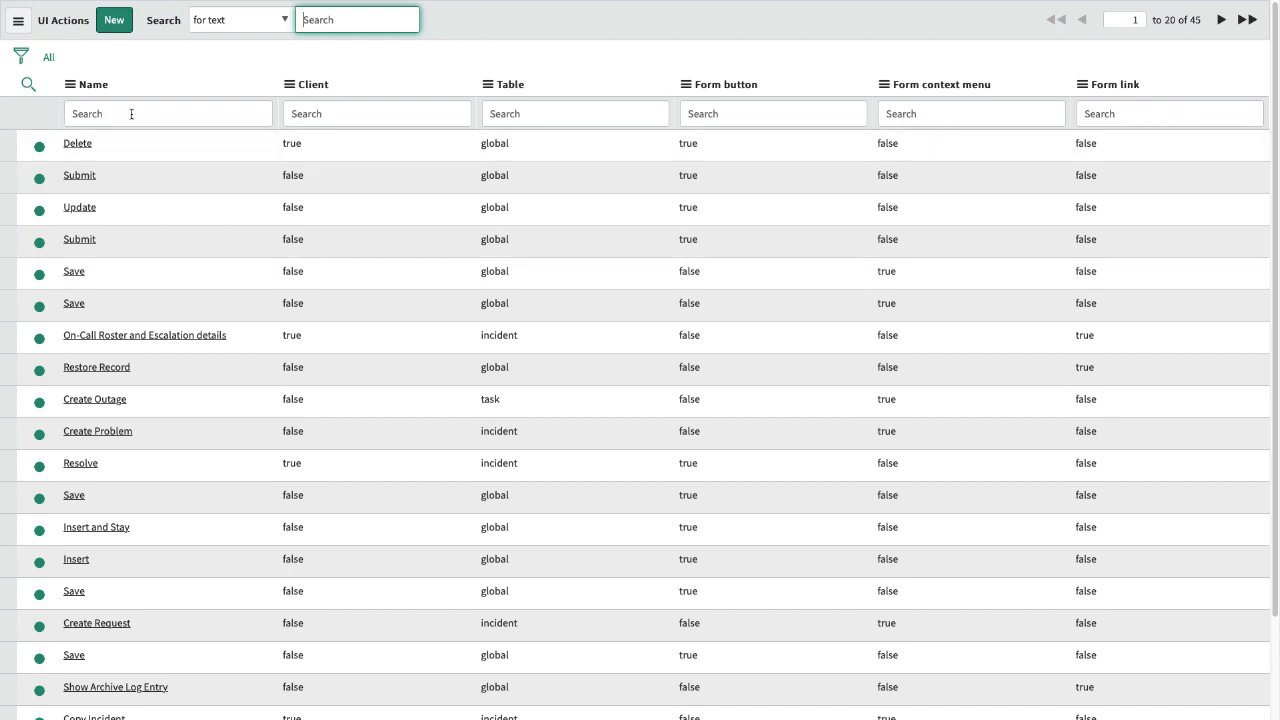
{"action": "left_click", "coordinate": [131, 114]}
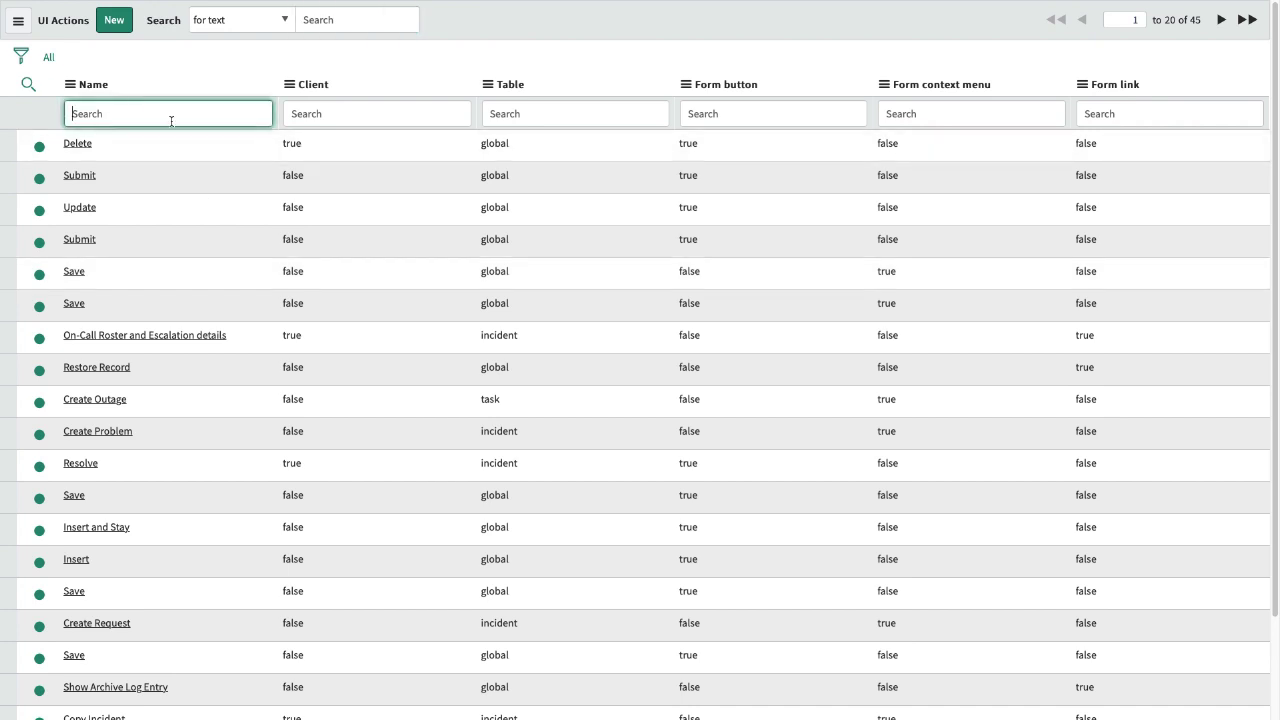
{"action": "type", "text": "*resol"}
{"action": "key", "text": "Return"}
{"action": "left_click", "coordinate": [83, 146]}
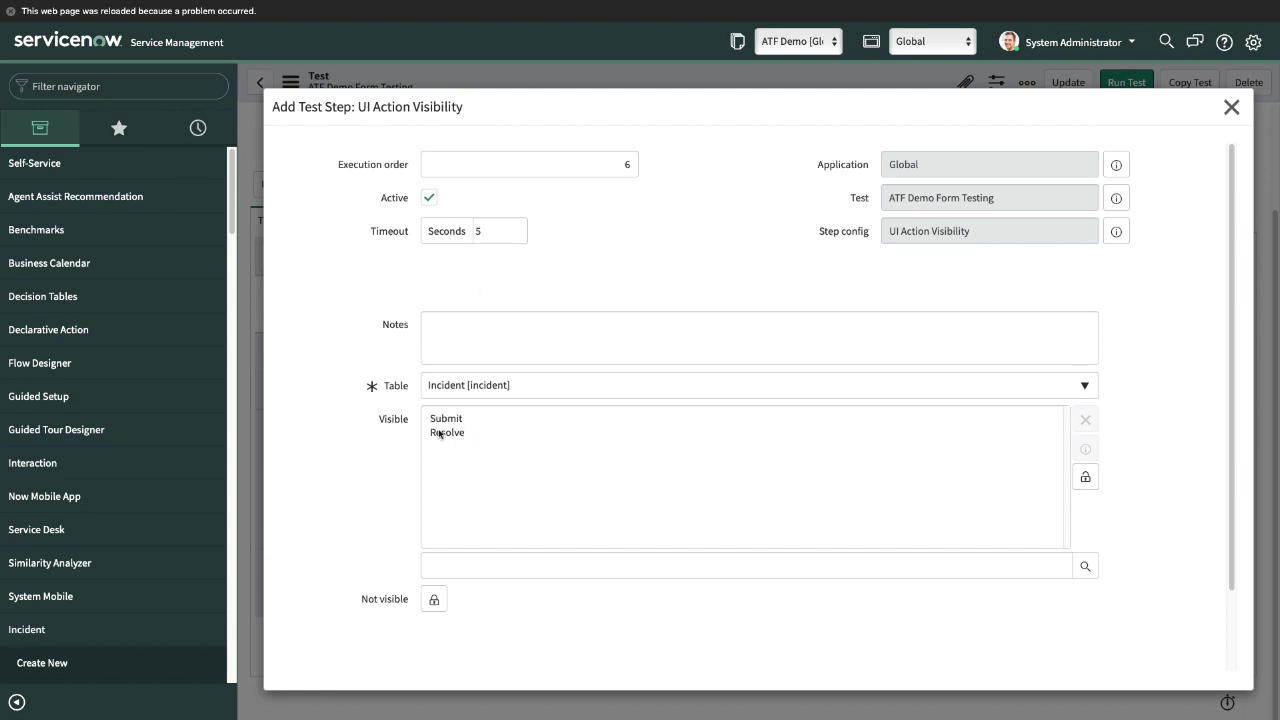
{"action": "left_click", "coordinate": [1085, 476]}
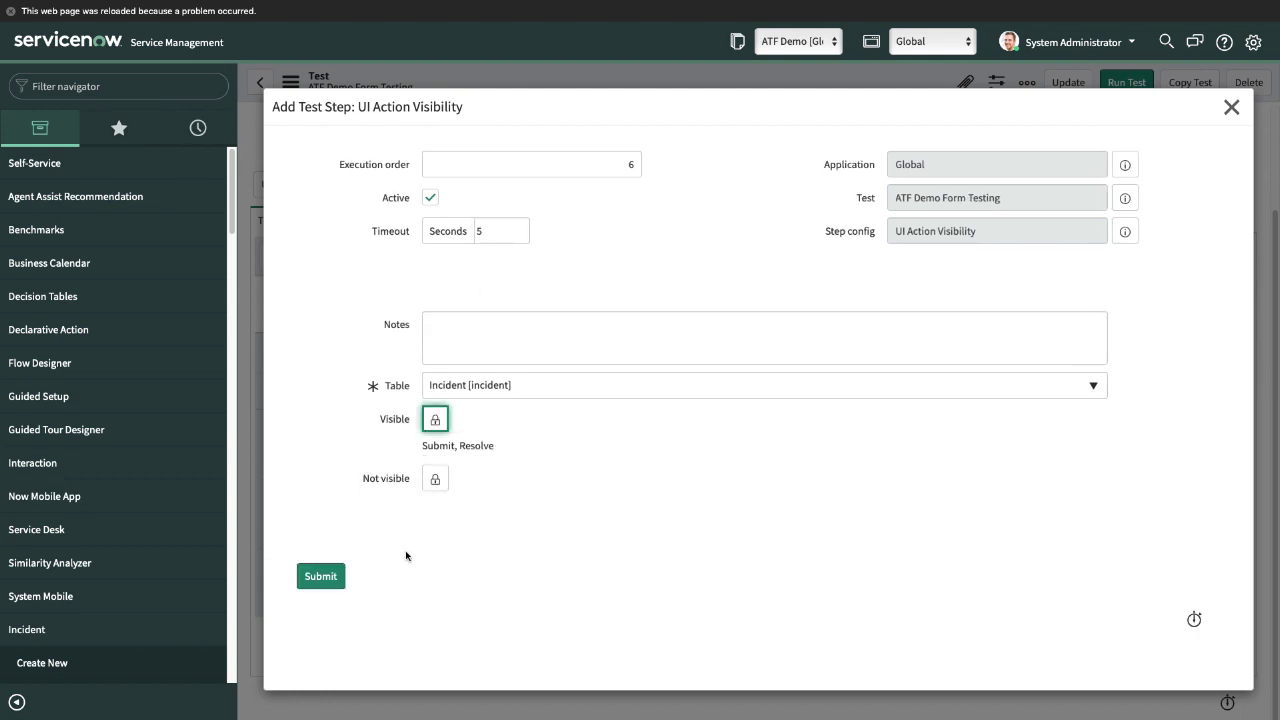
{"action": "left_click", "coordinate": [318, 577]}
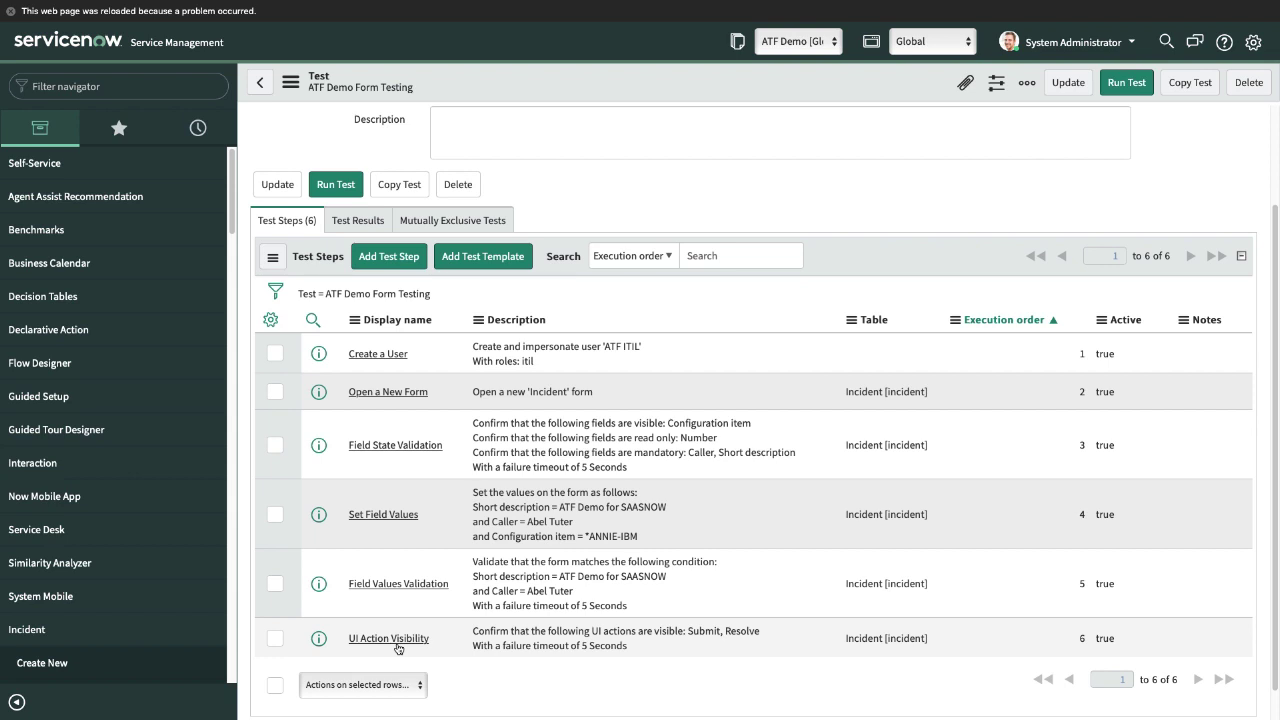
Start an Add Attachments to Form step after Step 6 - UI Action Visibility.
{"action": "left_click", "coordinate": [392, 257]}
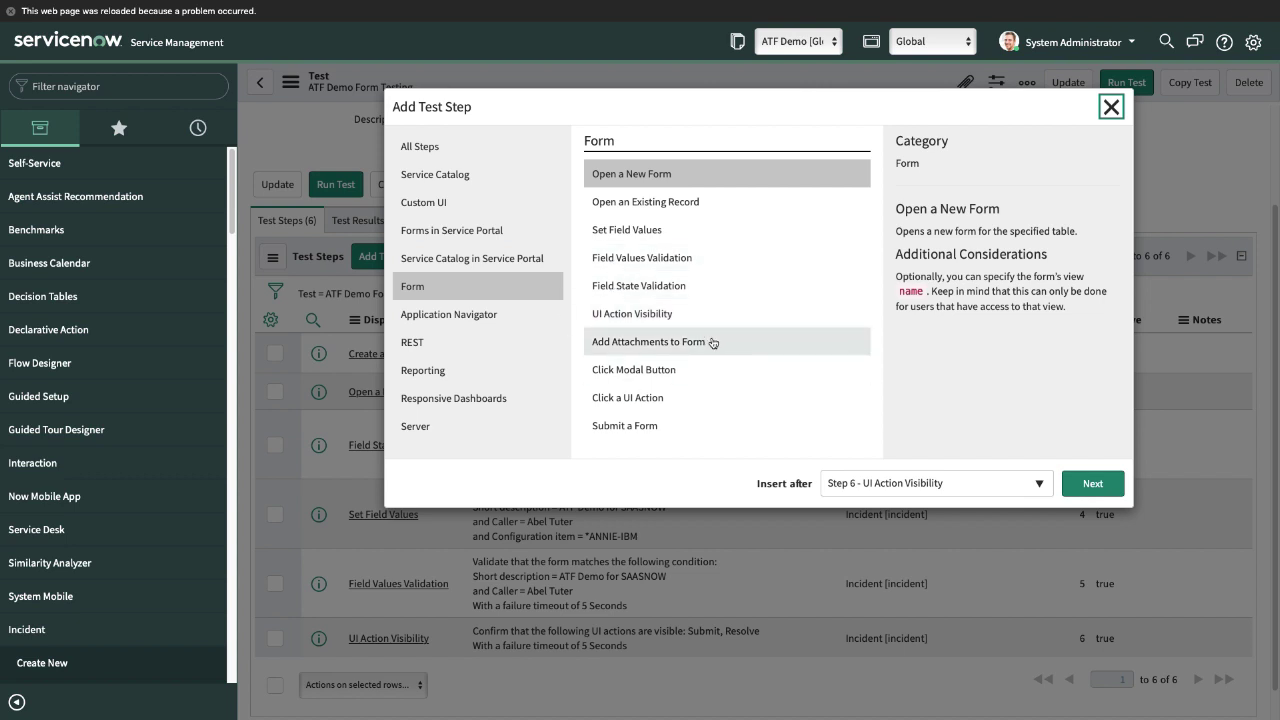
{"action": "left_click", "coordinate": [642, 349]}
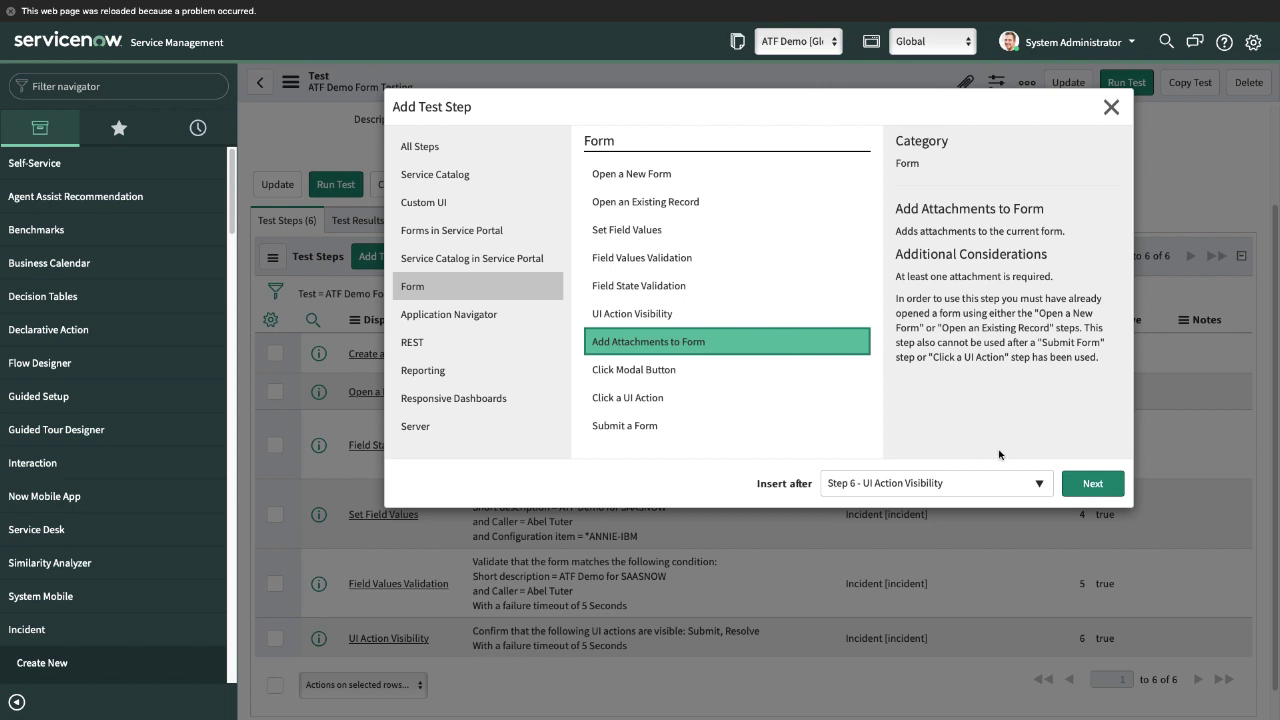
{"action": "left_click", "coordinate": [1084, 491]}
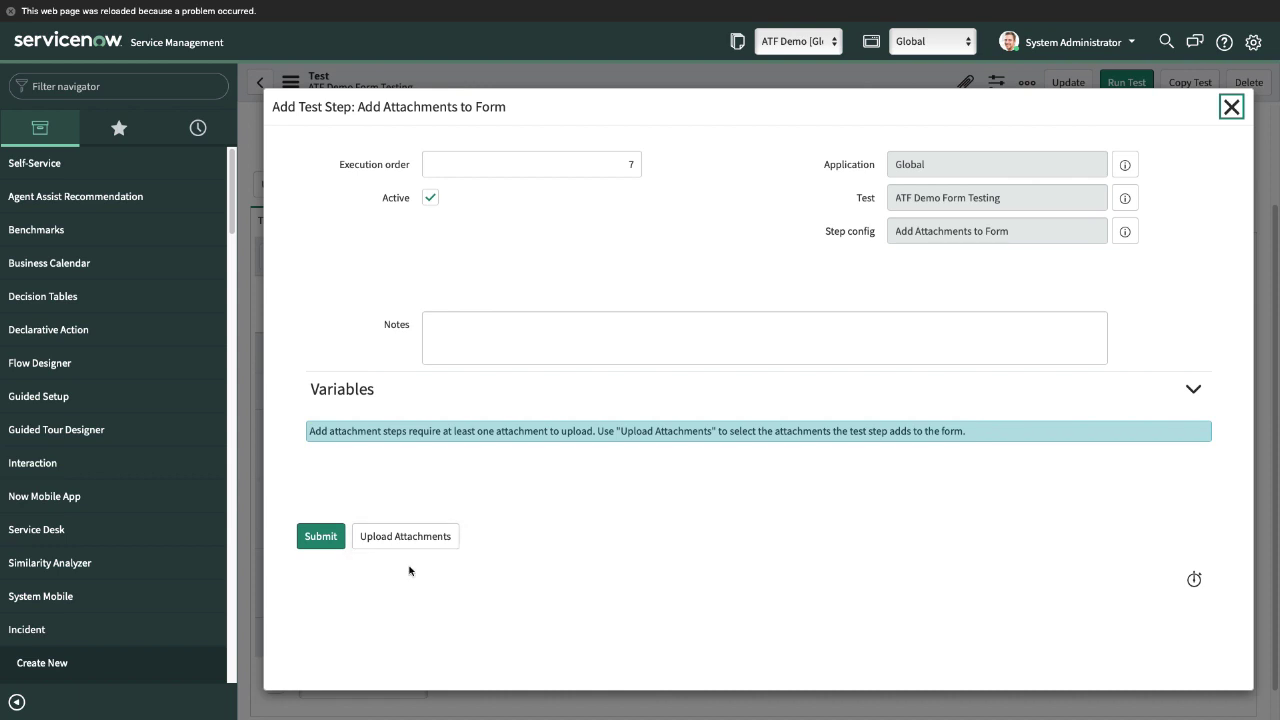
Upload My Post (9).png from the Downloads folder as the step's attachment and submit the Add Attachments to Form step.
{"action": "left_click", "coordinate": [405, 543]}
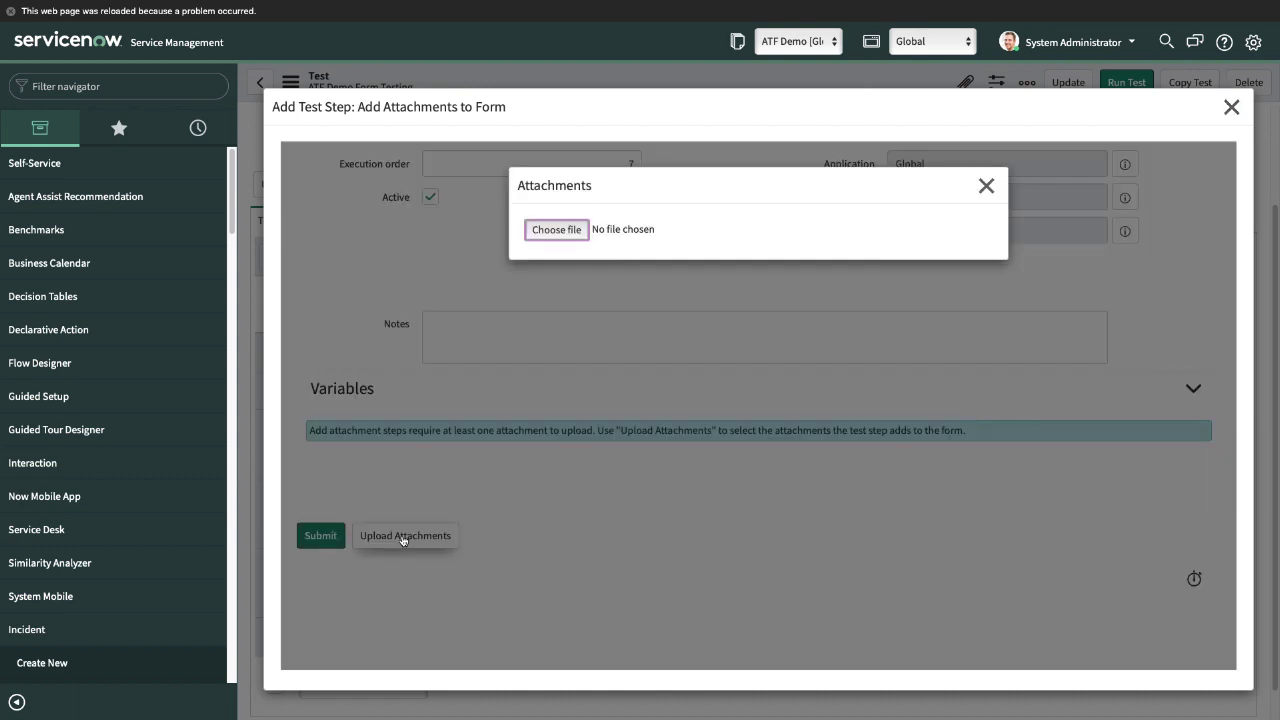
{"action": "left_click", "coordinate": [552, 230]}
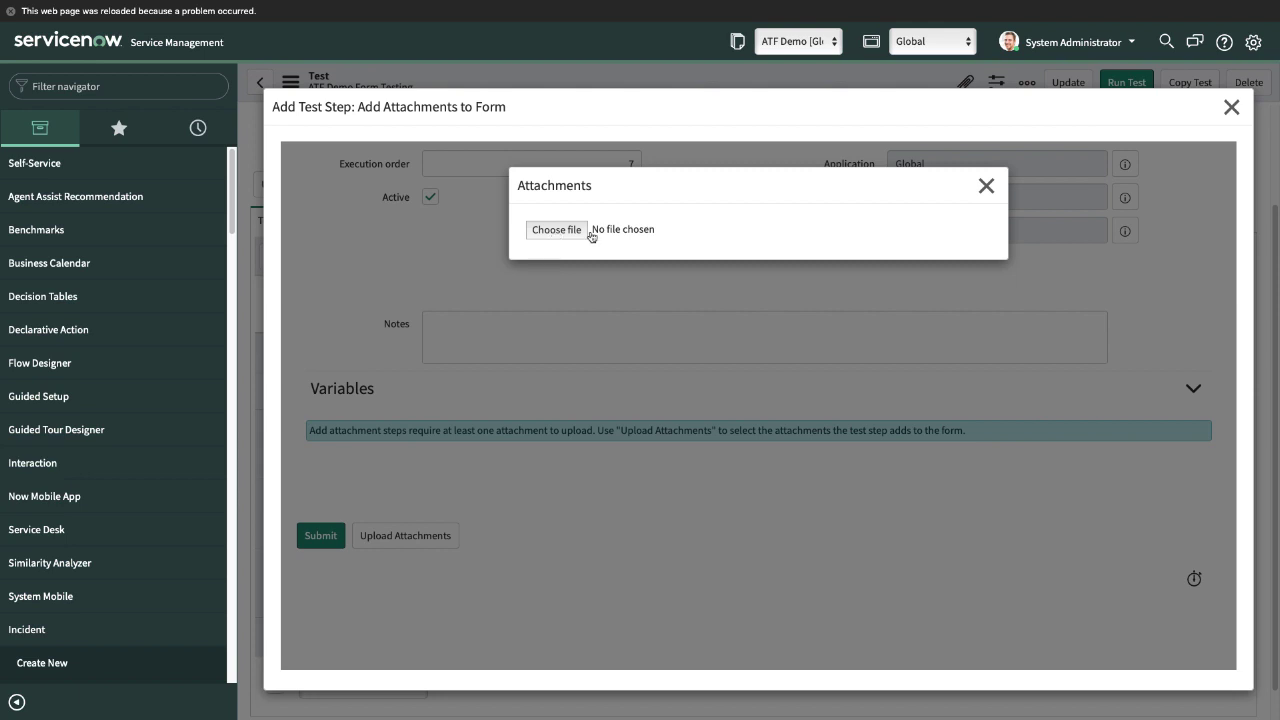
{"action": "left_click", "coordinate": [591, 233]}
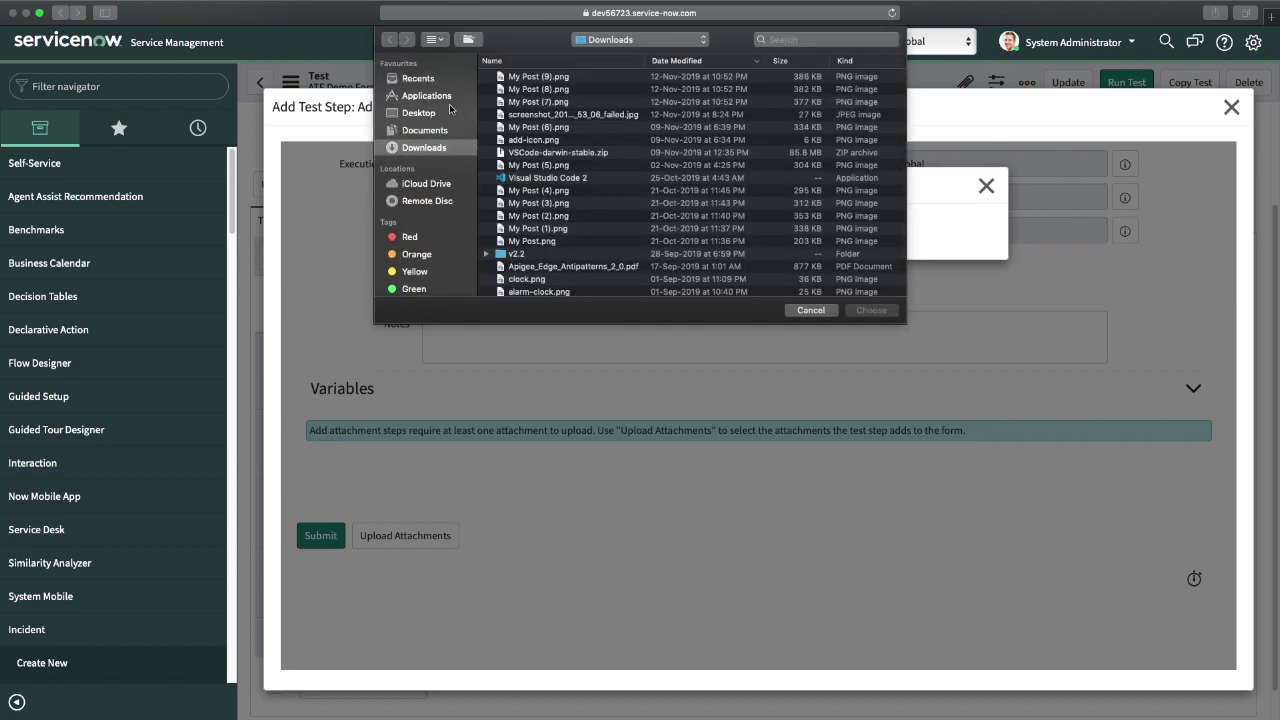
{"action": "left_click", "coordinate": [560, 78]}
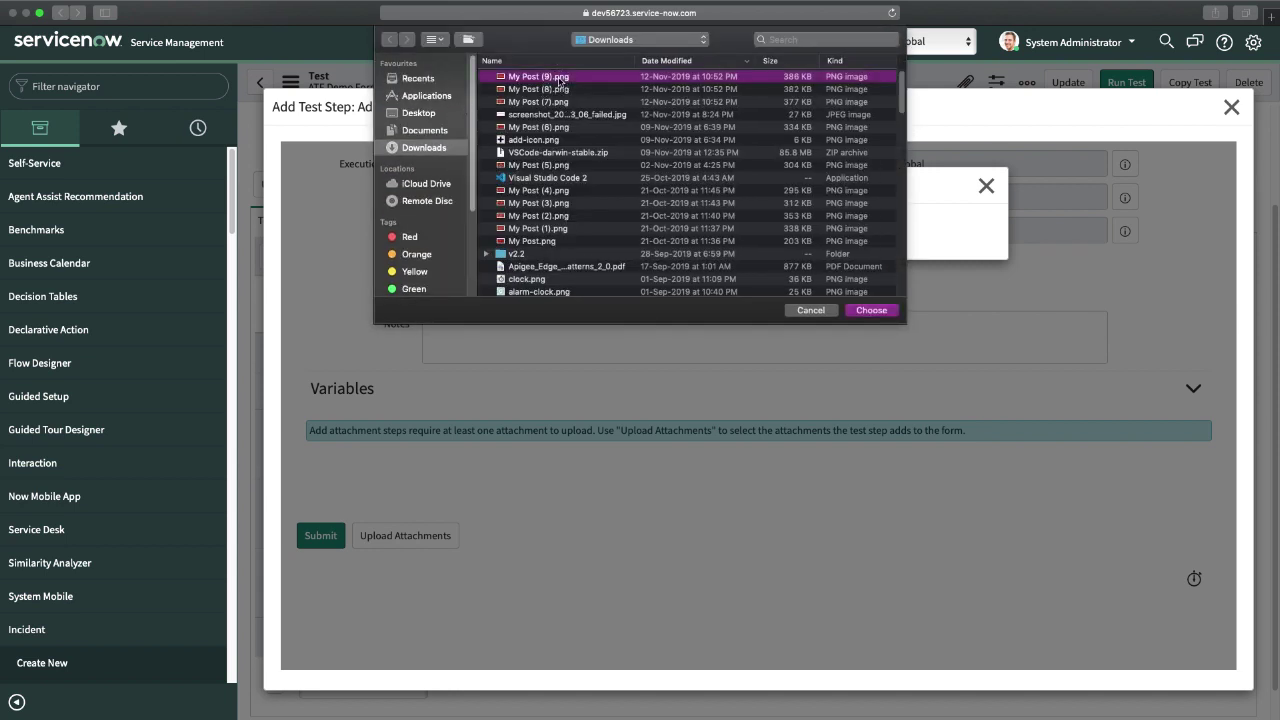
{"action": "double_click", "coordinate": [560, 78]}
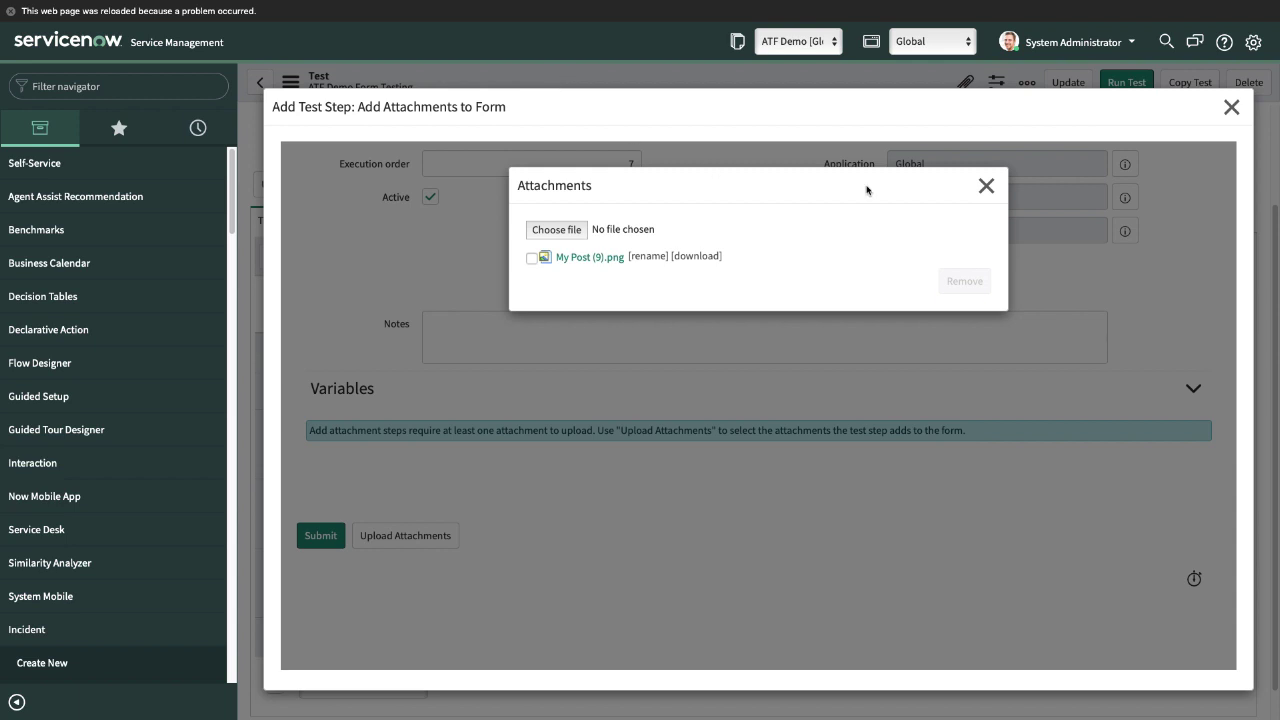
{"action": "left_click", "coordinate": [986, 186]}
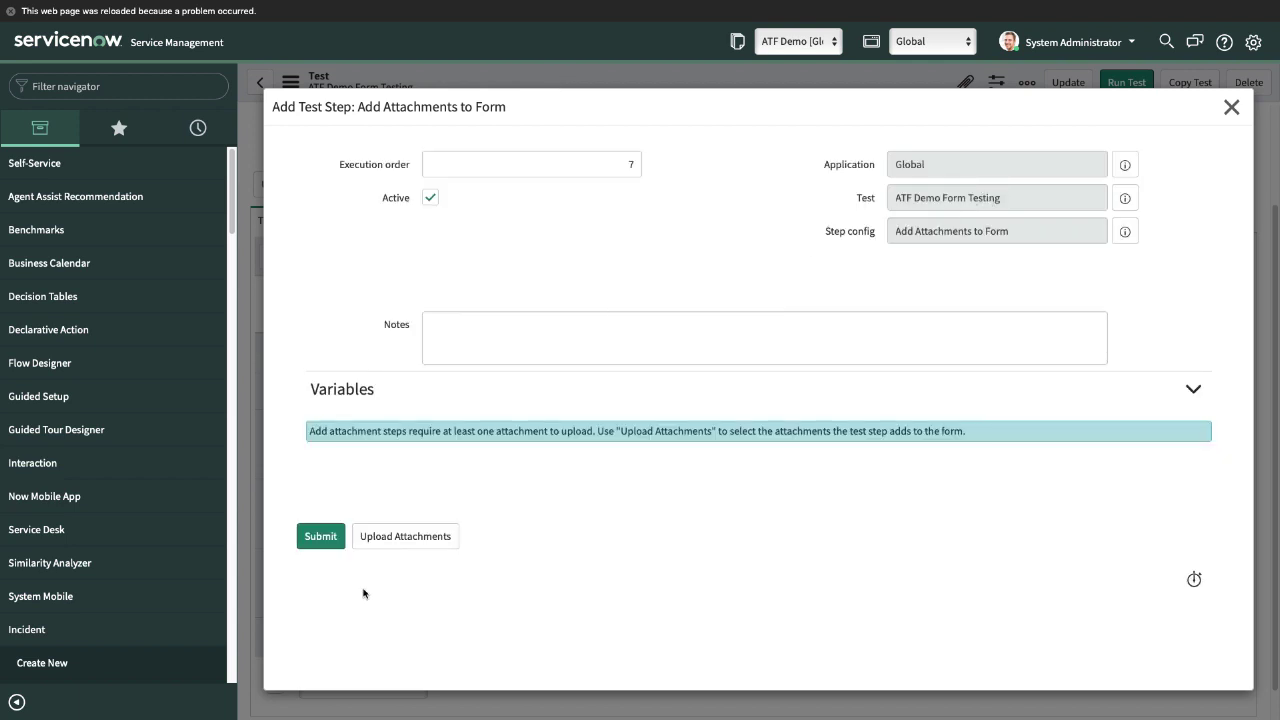
{"action": "left_click", "coordinate": [321, 537]}
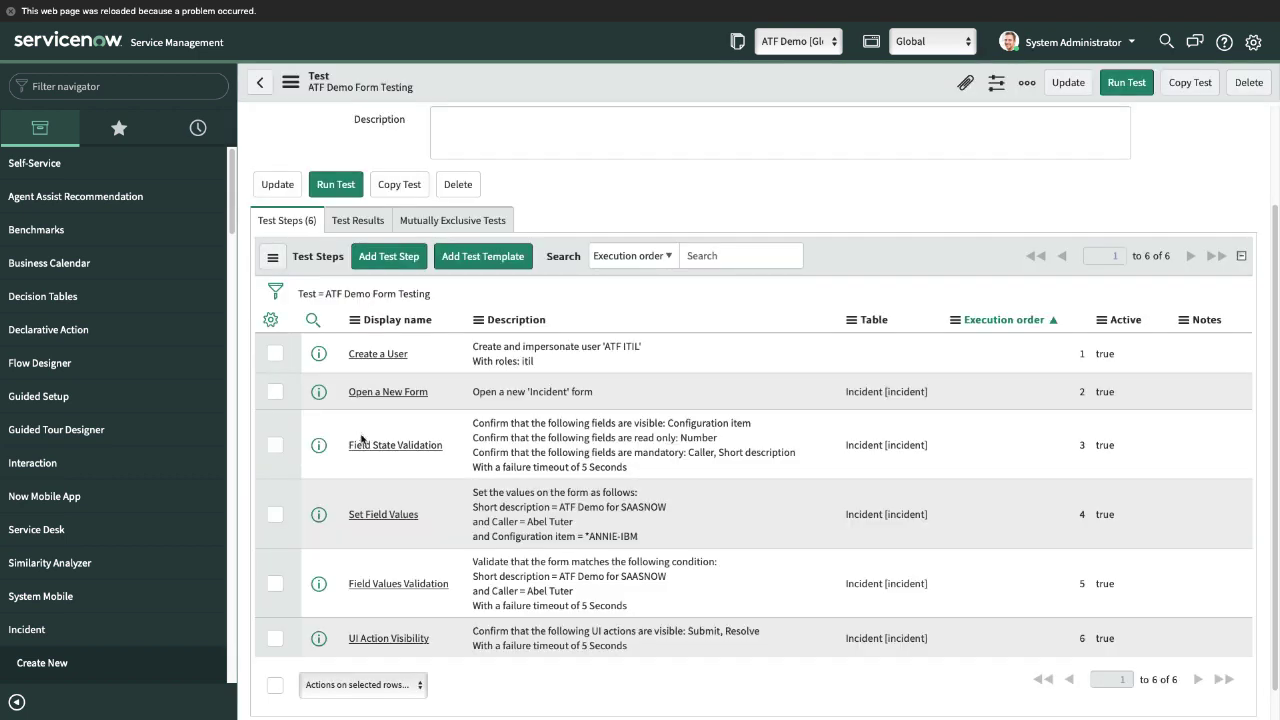
Open the test step picker and compare the descriptions of Add Attachments to Form, Click Modal Button, Click a UI Action and Submit a Form.
{"action": "scroll", "coordinate": [453, 497], "scroll_direction": "down", "scroll_amount": 1}
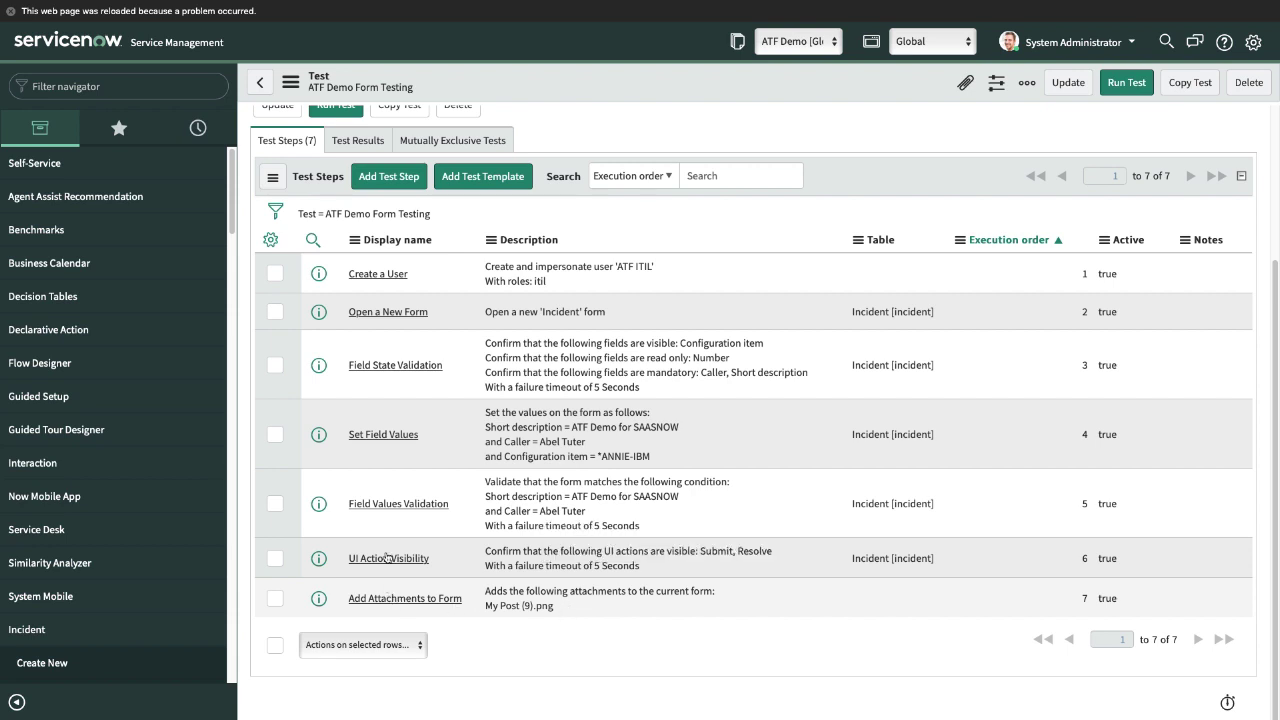
{"action": "left_click", "coordinate": [398, 177]}
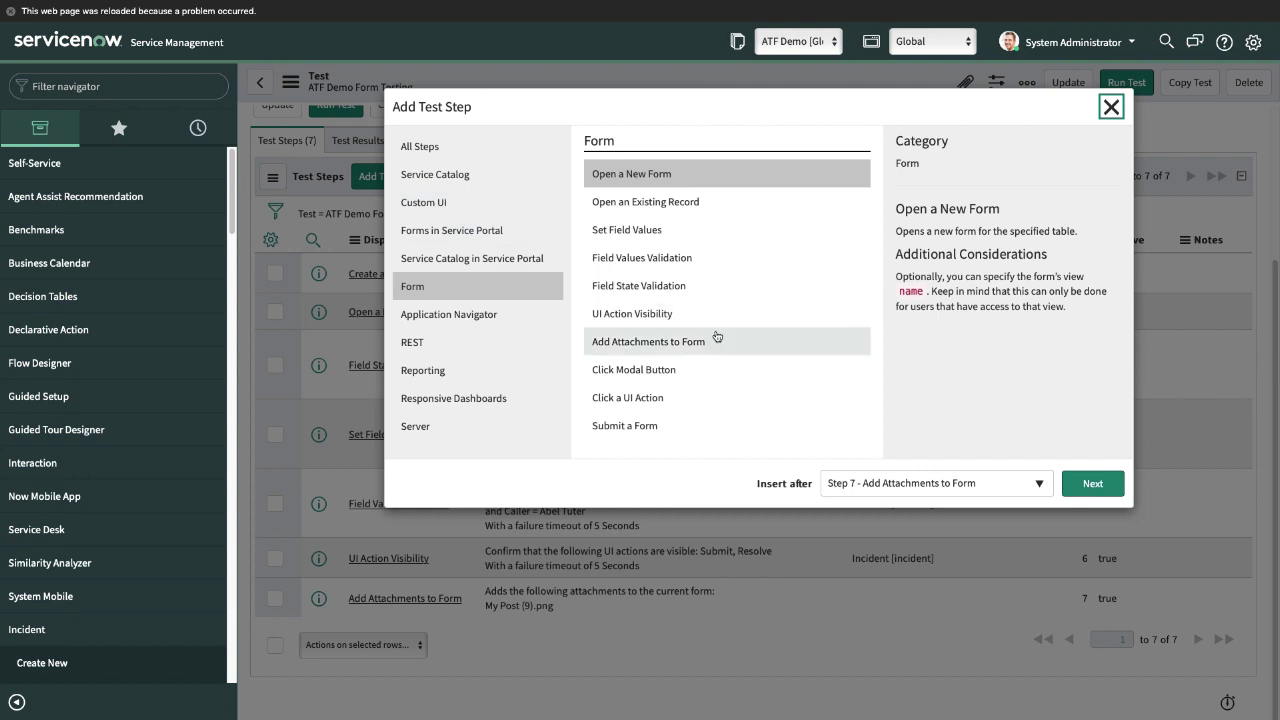
{"action": "left_click", "coordinate": [670, 345]}
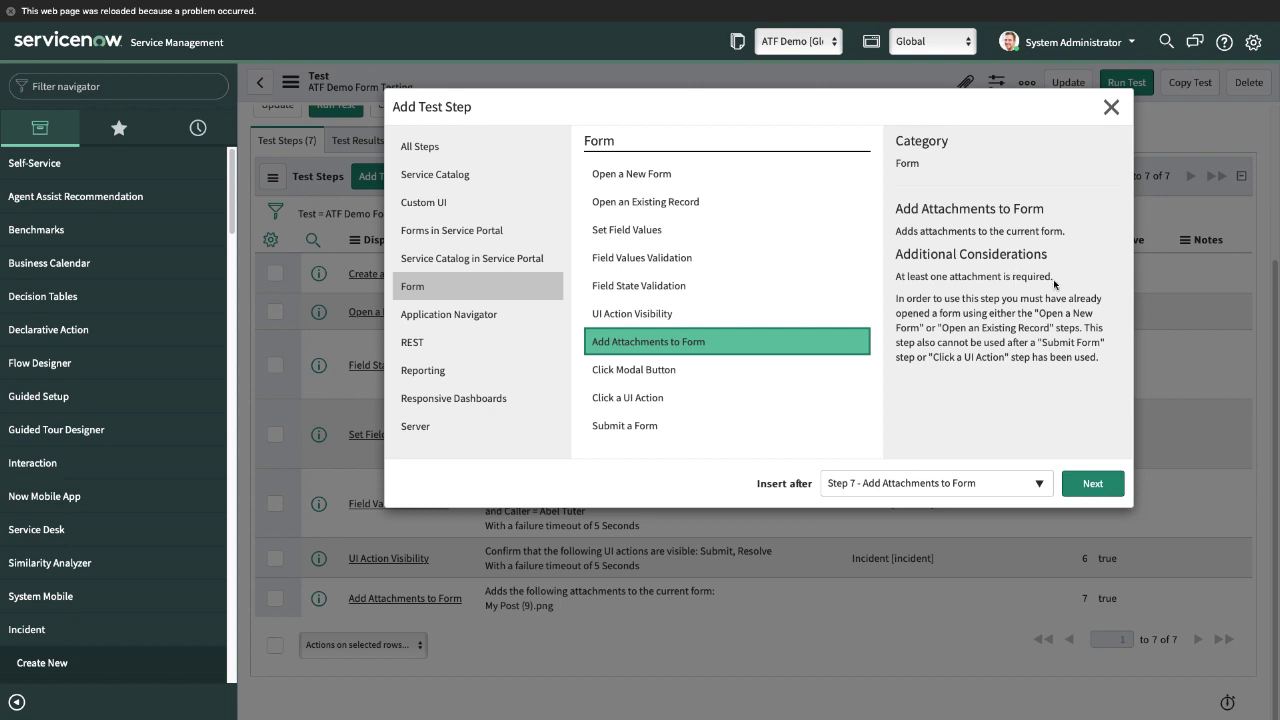
{"action": "left_click", "coordinate": [636, 379]}
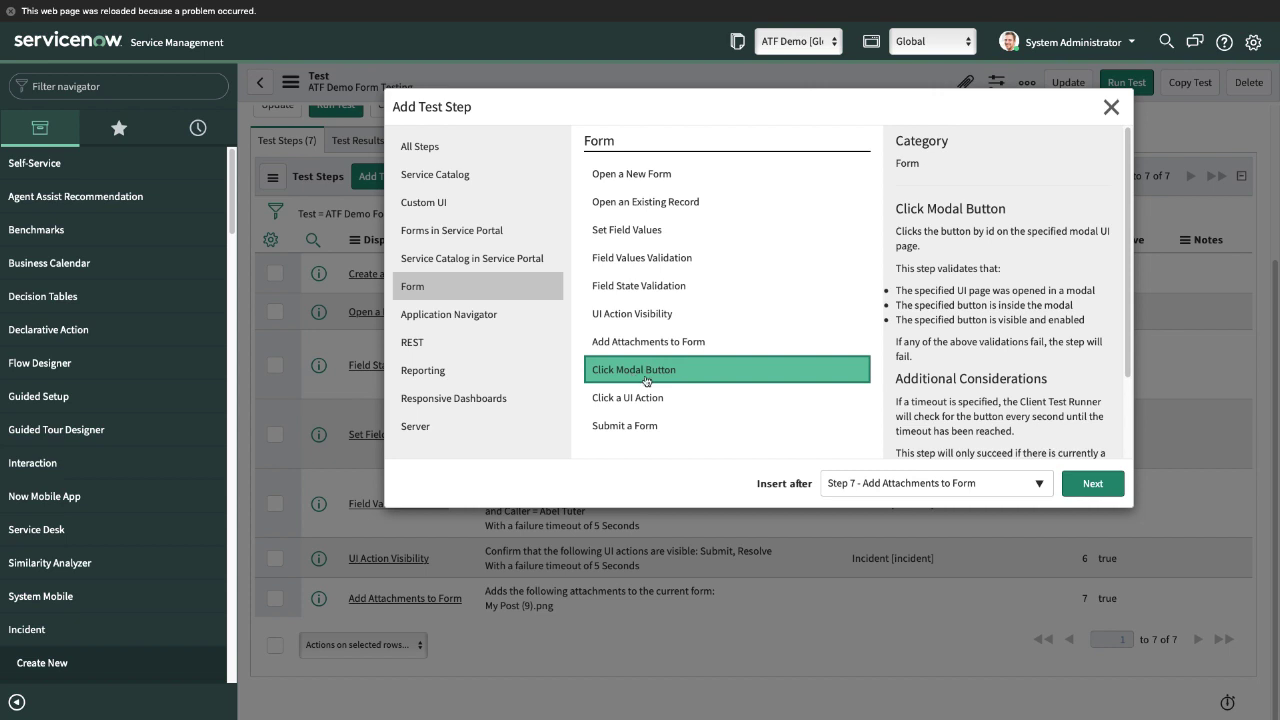
{"action": "left_click", "coordinate": [625, 400]}
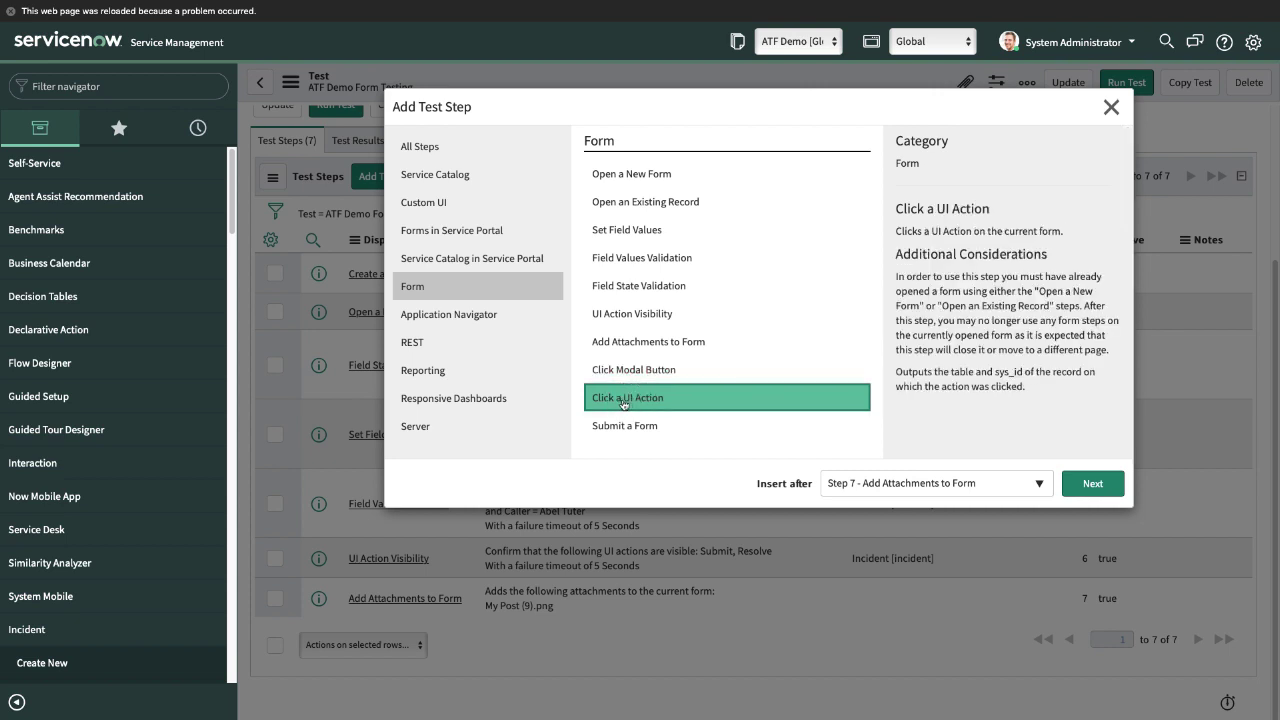
{"action": "left_click", "coordinate": [638, 425]}
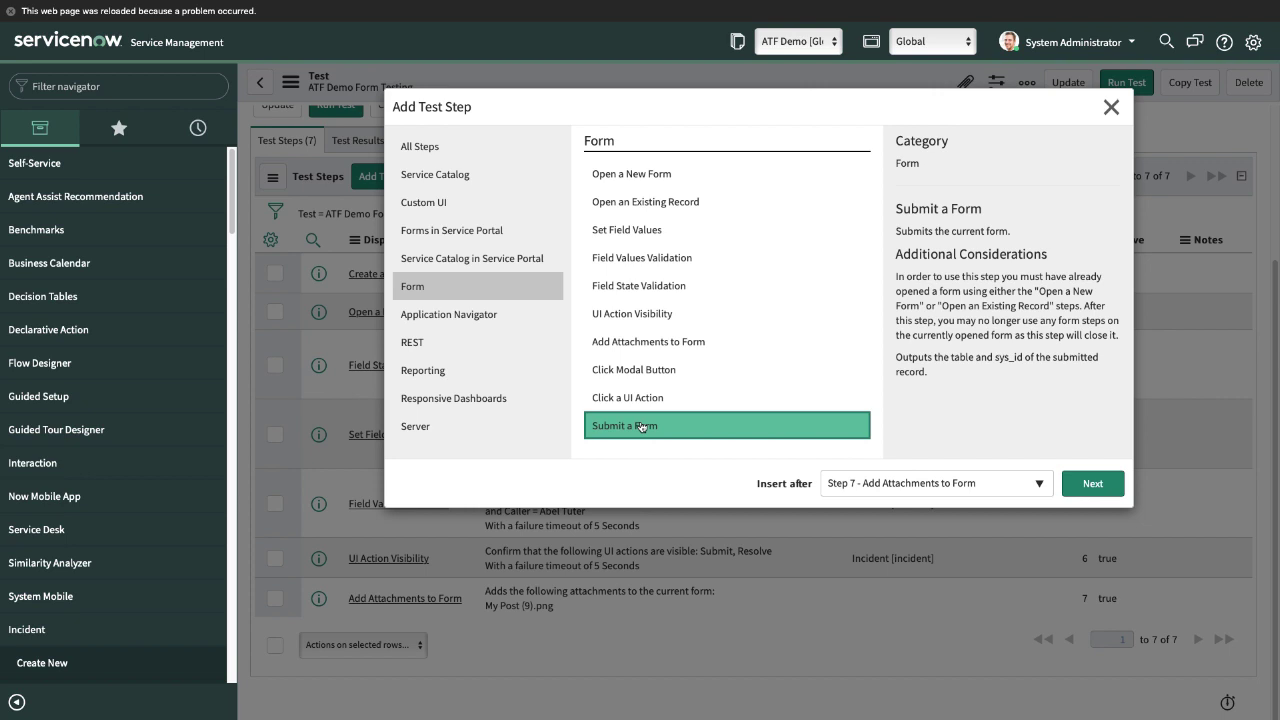
{"action": "left_click", "coordinate": [646, 401]}
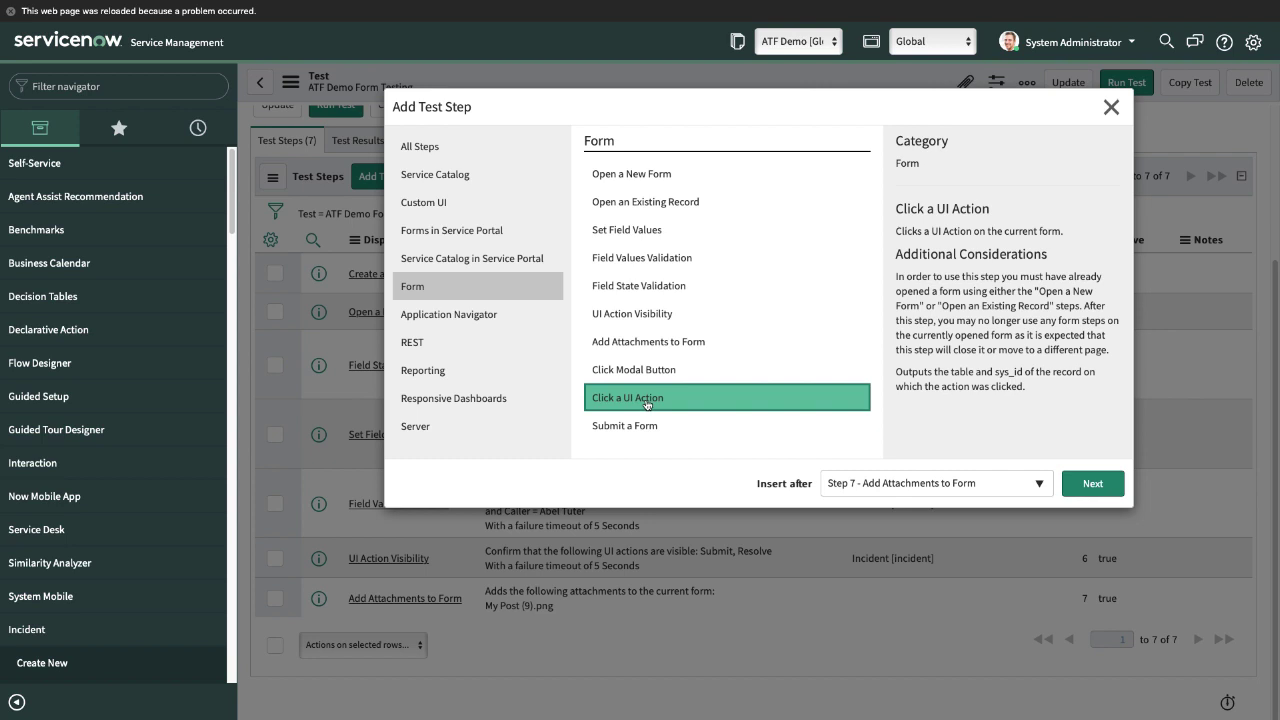
{"action": "left_click", "coordinate": [640, 436]}
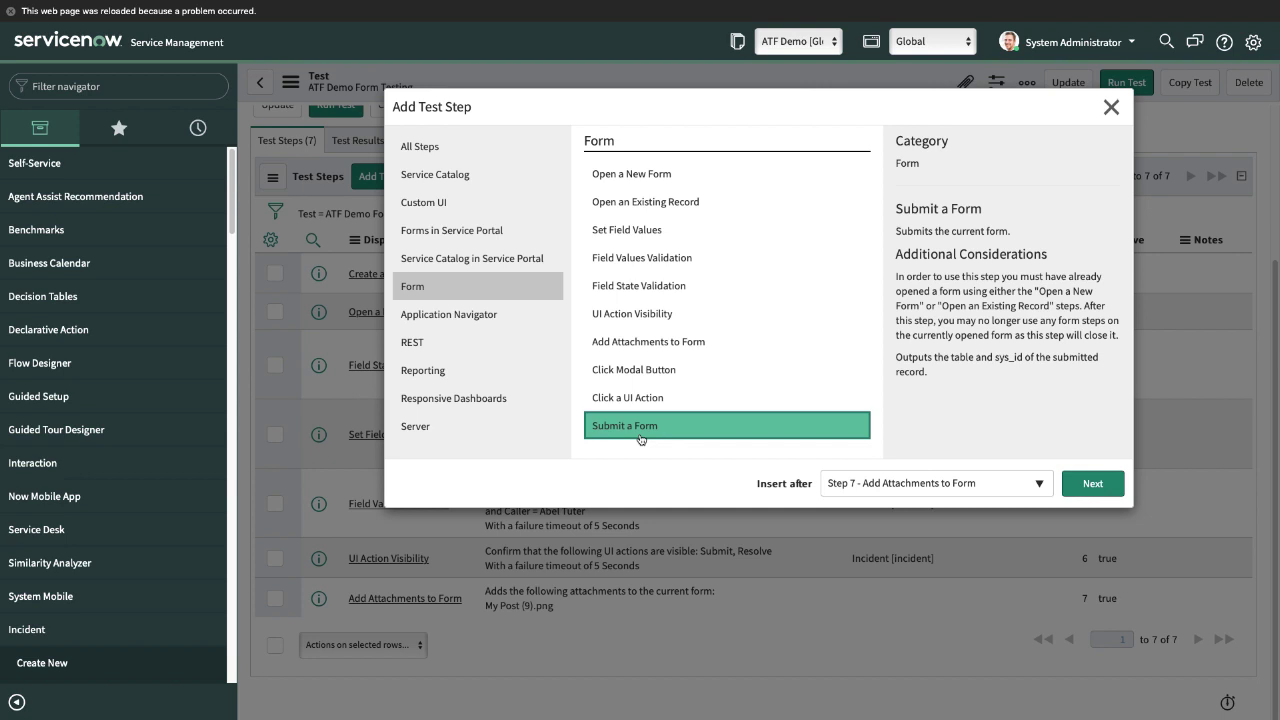
Start a Click a UI Action form step after Step 7 - Add Attachments to Form.
{"action": "left_click", "coordinate": [643, 400]}
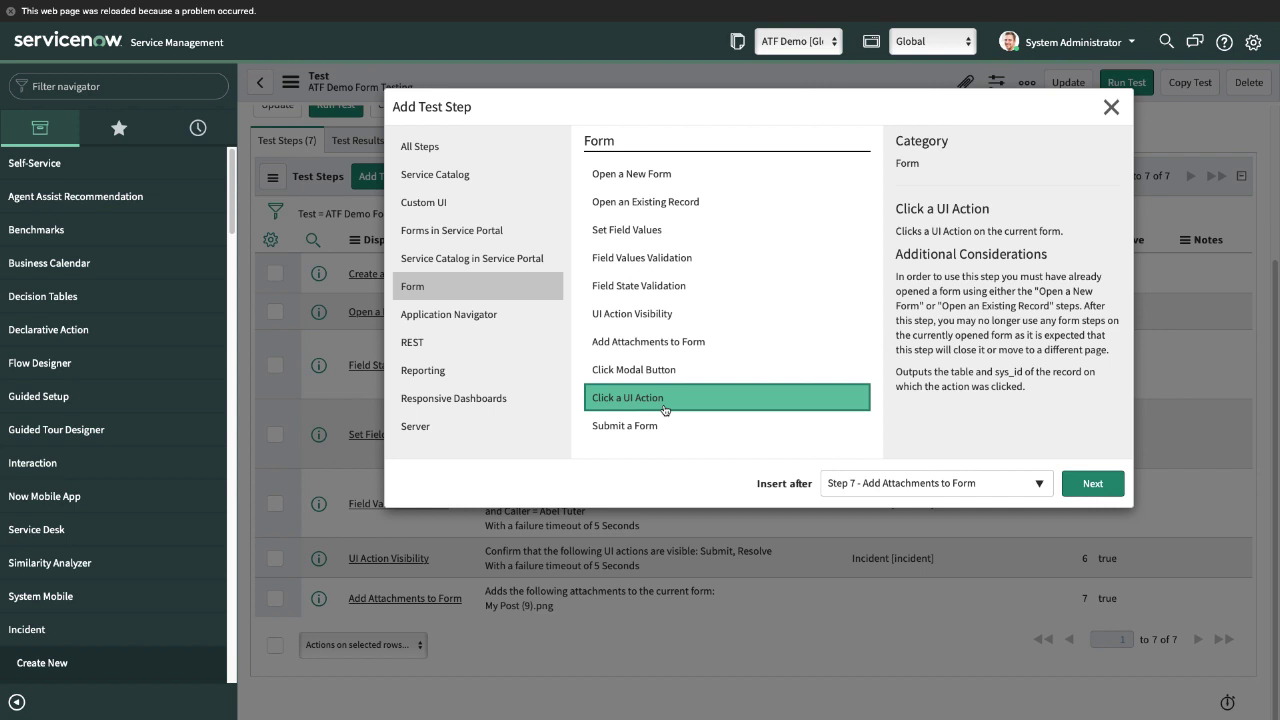
{"action": "left_click", "coordinate": [1011, 484]}
{"action": "left_click", "coordinate": [1012, 487]}
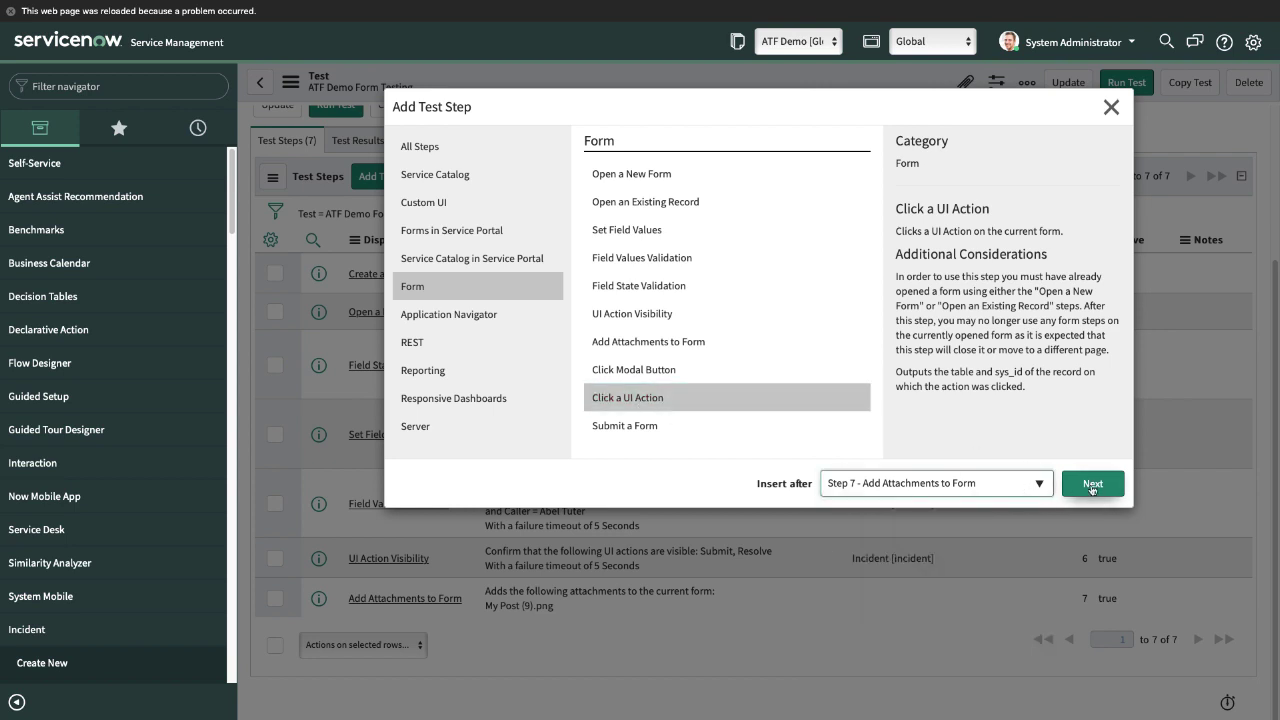
{"action": "left_click", "coordinate": [1093, 486]}
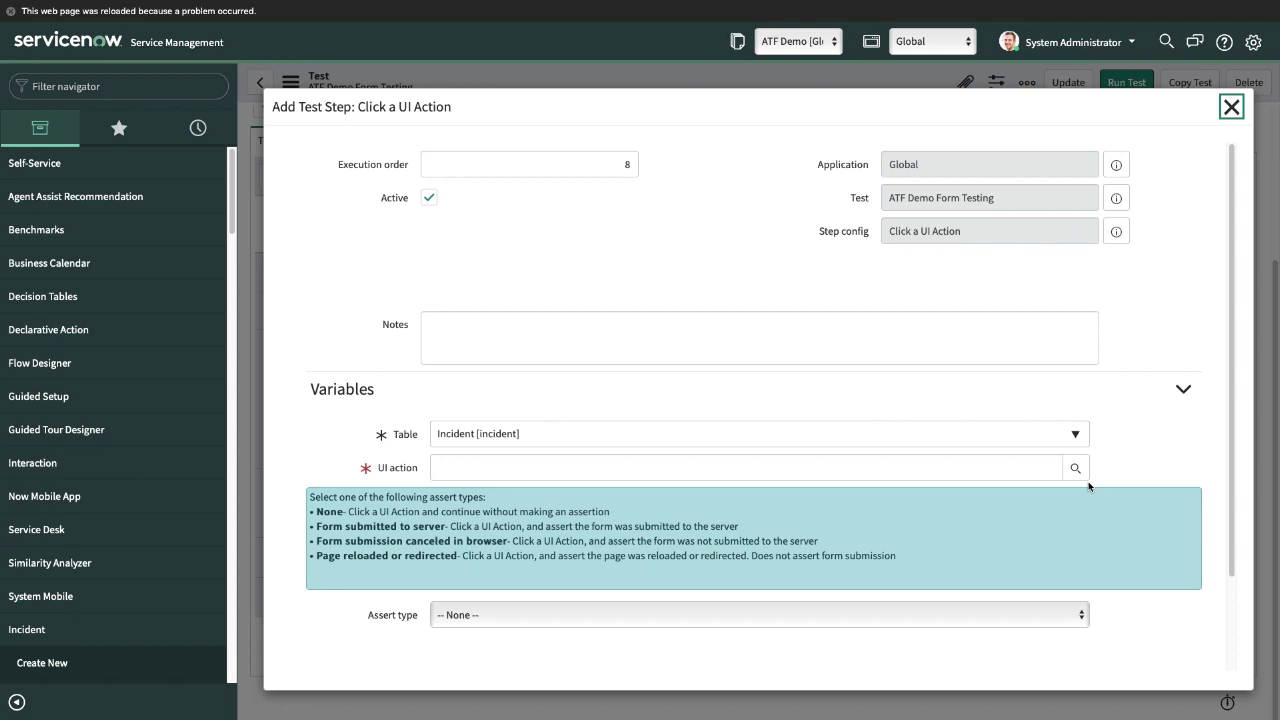
Set the UI action to the first Submit entry and preview its UI Action record.
{"action": "scroll", "coordinate": [640, 440], "scroll_direction": "down", "scroll_amount": 2}
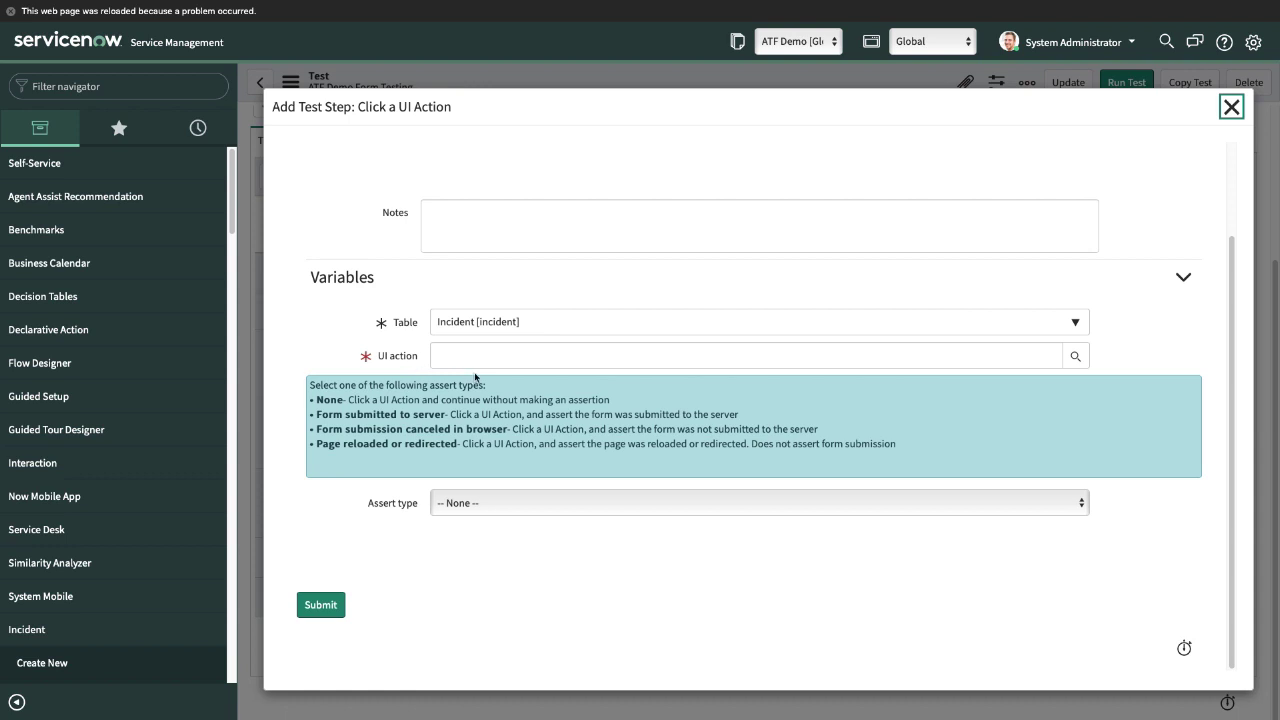
{"action": "left_click", "coordinate": [512, 346]}
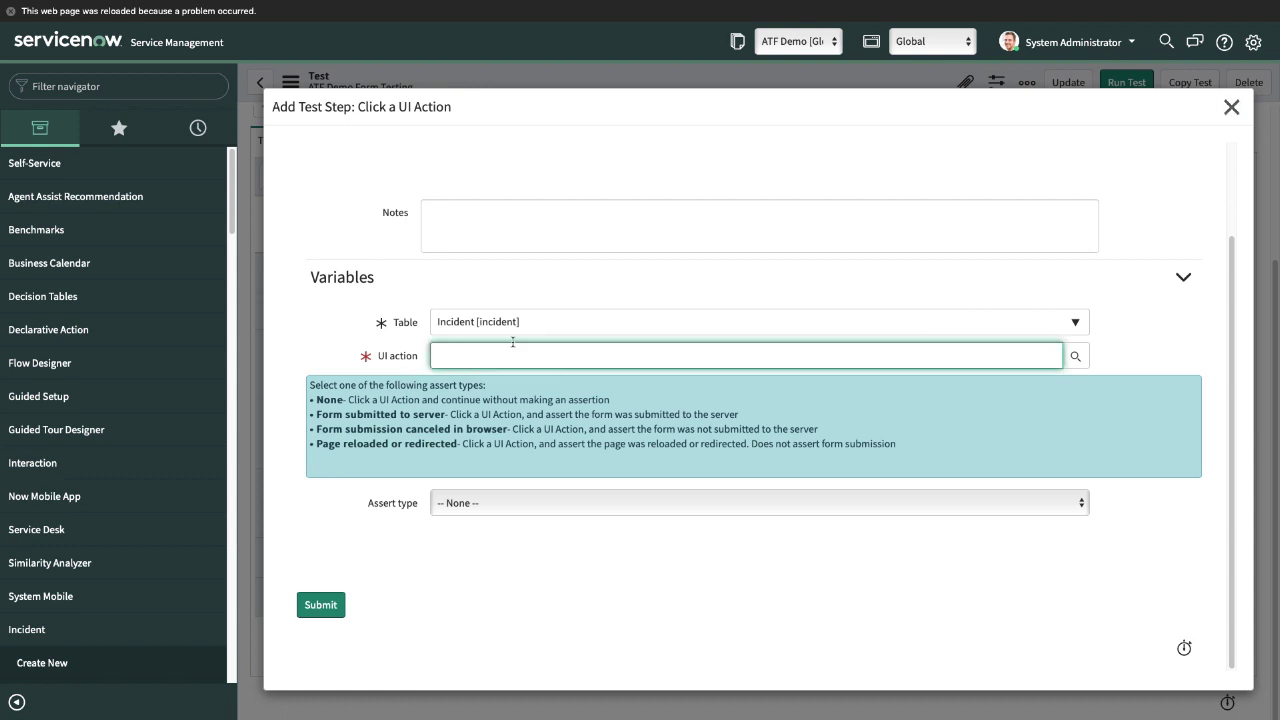
{"action": "type", "text": "su"}
{"action": "key", "text": "Down"}
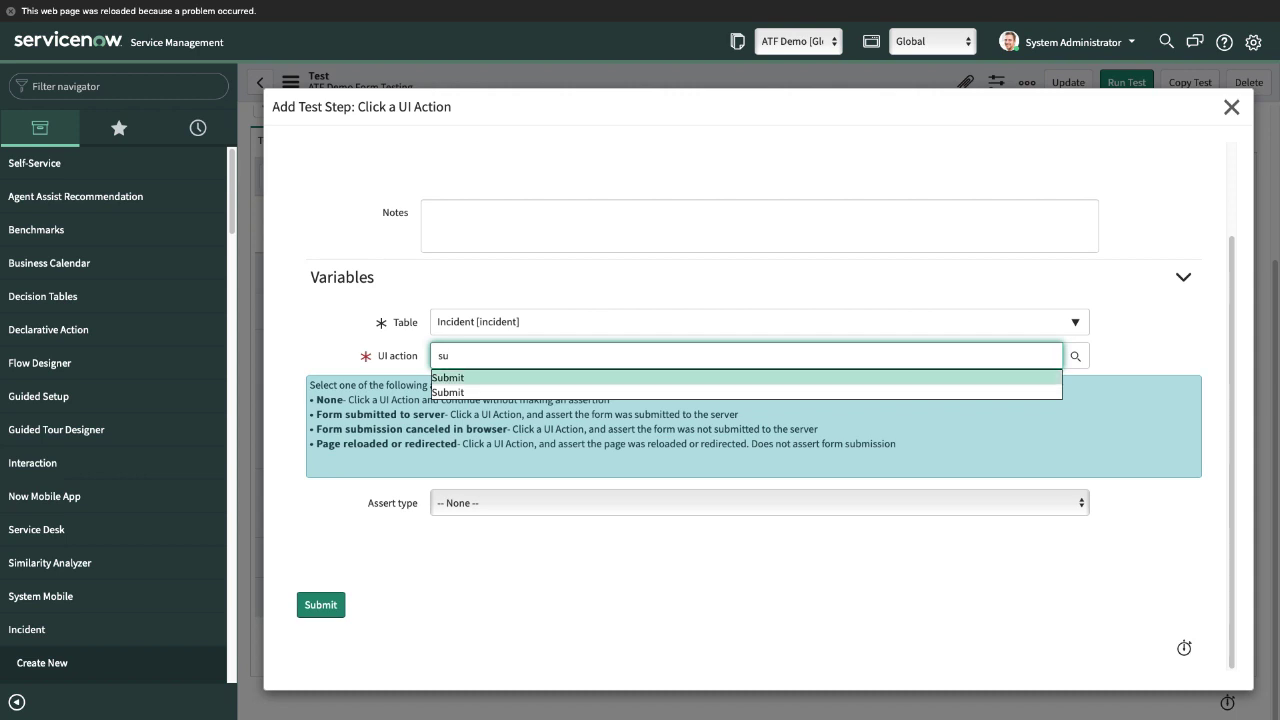
{"action": "key", "text": "Return"}
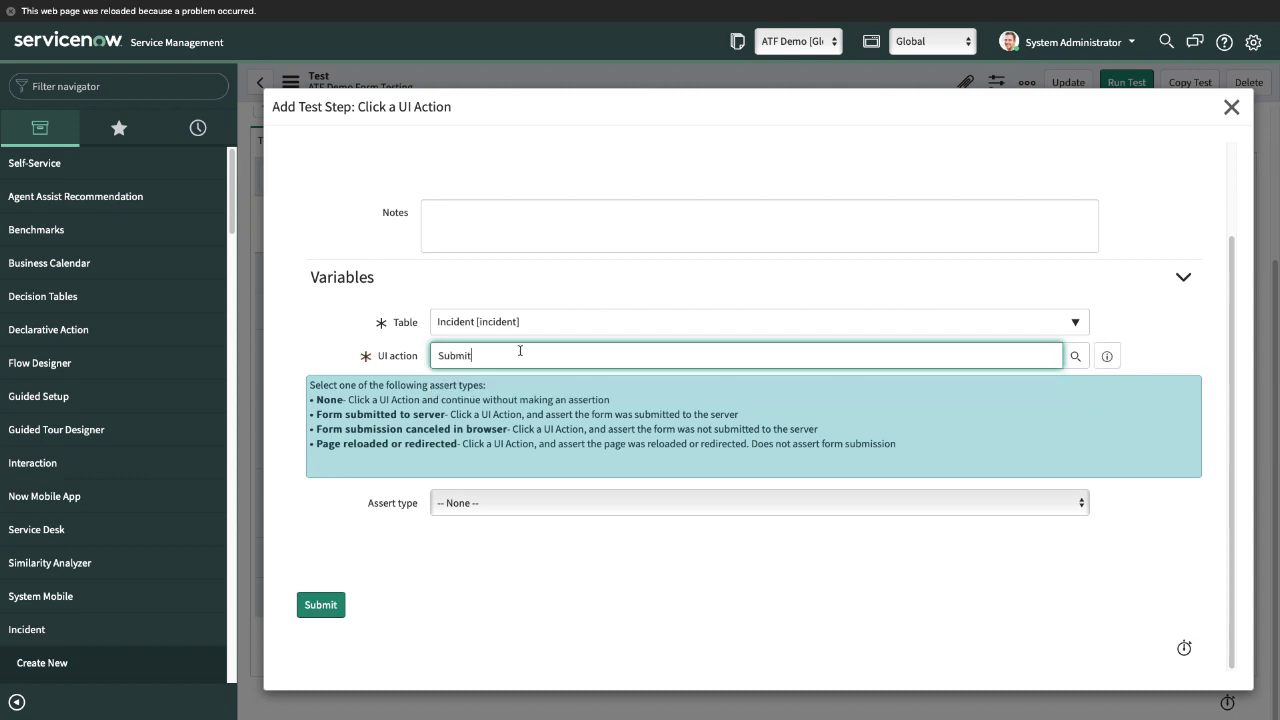
{"action": "left_click", "coordinate": [1108, 357]}
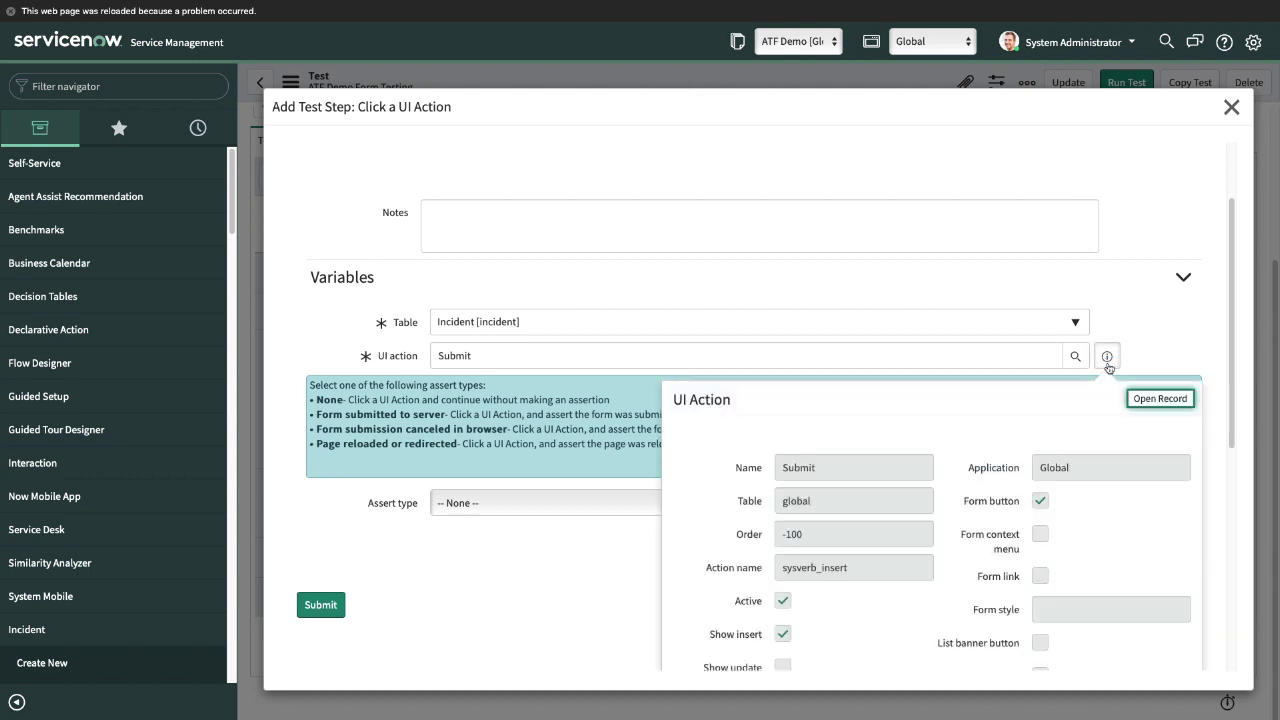
{"action": "left_click", "coordinate": [594, 542]}
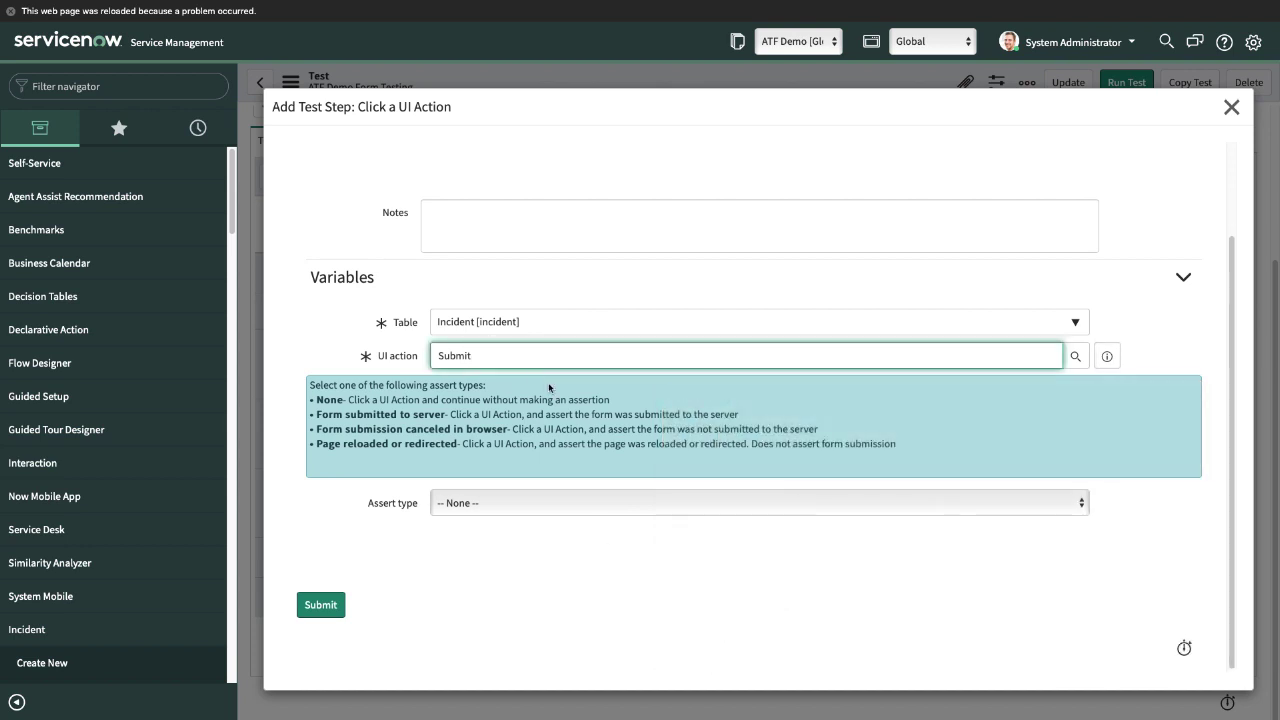
Try the second Submit entry as the UI action and preview its record's action name and show insert/update options.
{"action": "key", "text": "BackSpace"}
{"action": "key", "text": "BackSpace"}
{"action": "key", "text": "BackSpace"}
{"action": "key", "text": "BackSpace"}
{"action": "key", "text": "BackSpace"}
{"action": "key", "text": "BackSpace"}
{"action": "type", "text": "submit"}
{"action": "left_click", "coordinate": [462, 390]}
{"action": "left_click", "coordinate": [1106, 357]}
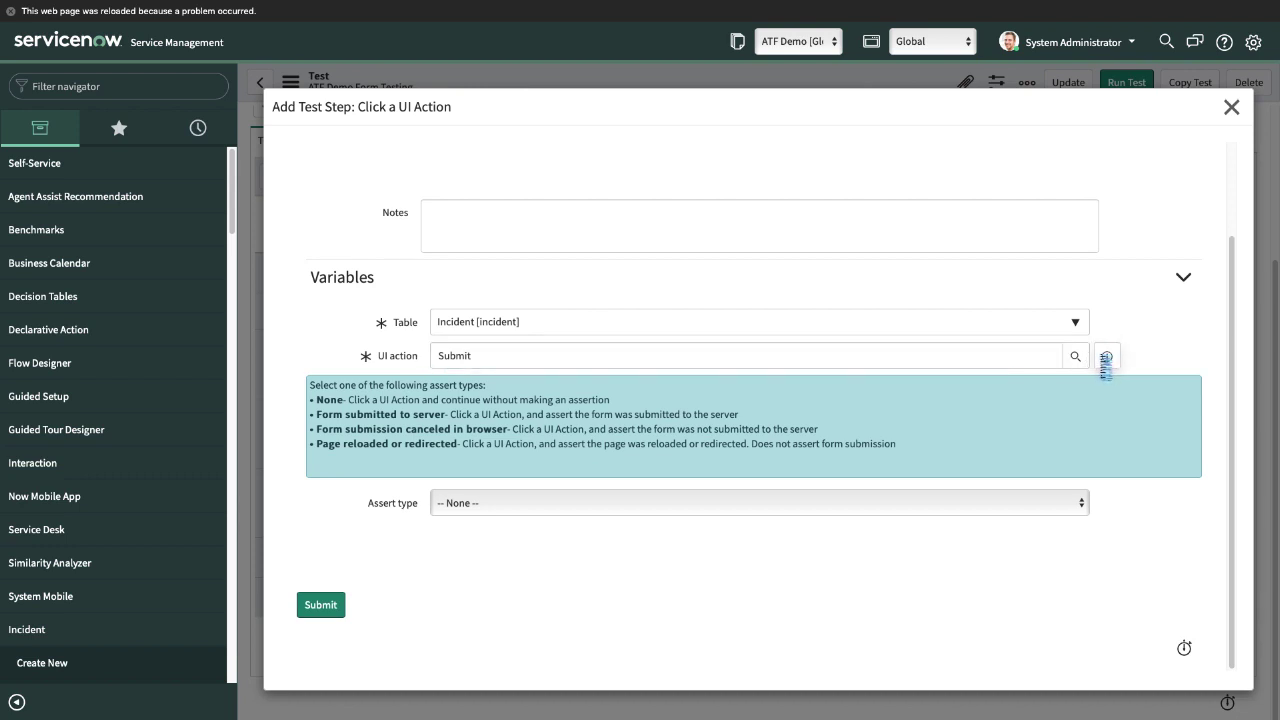
{"action": "scroll", "coordinate": [920, 491], "scroll_direction": "down", "scroll_amount": 3}
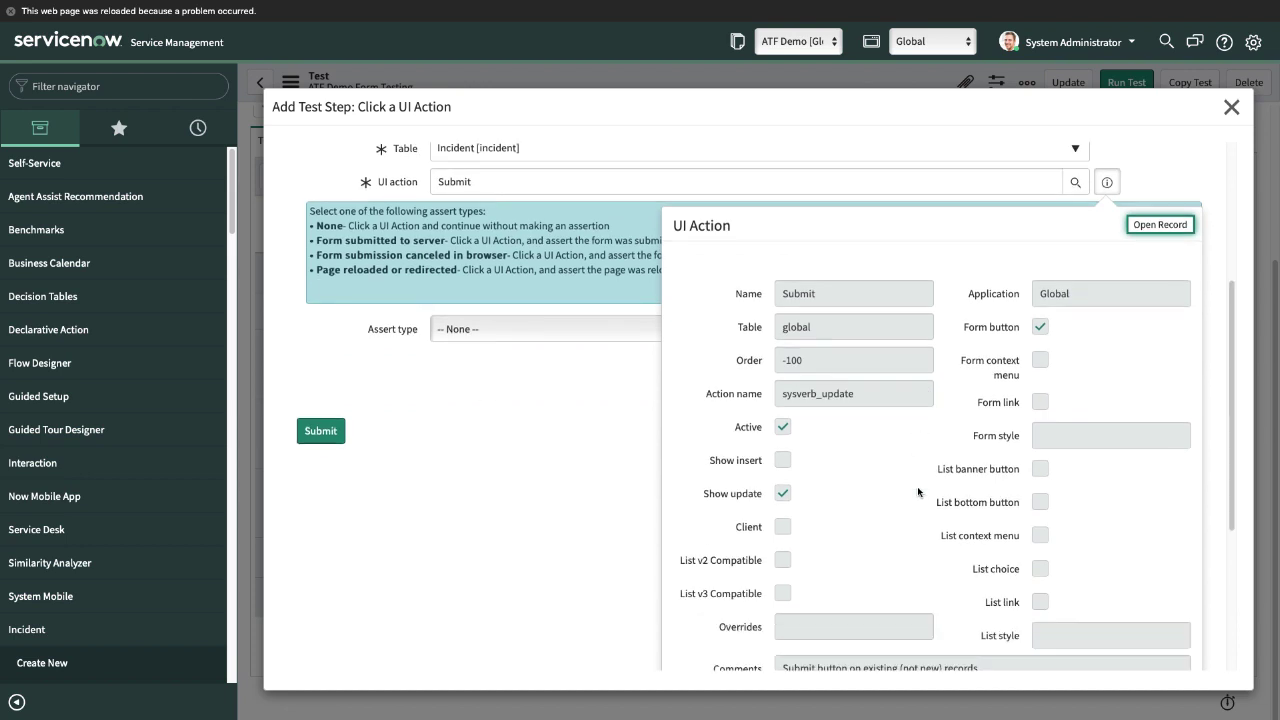
{"action": "scroll", "coordinate": [860, 612], "scroll_direction": "up", "scroll_amount": 2}
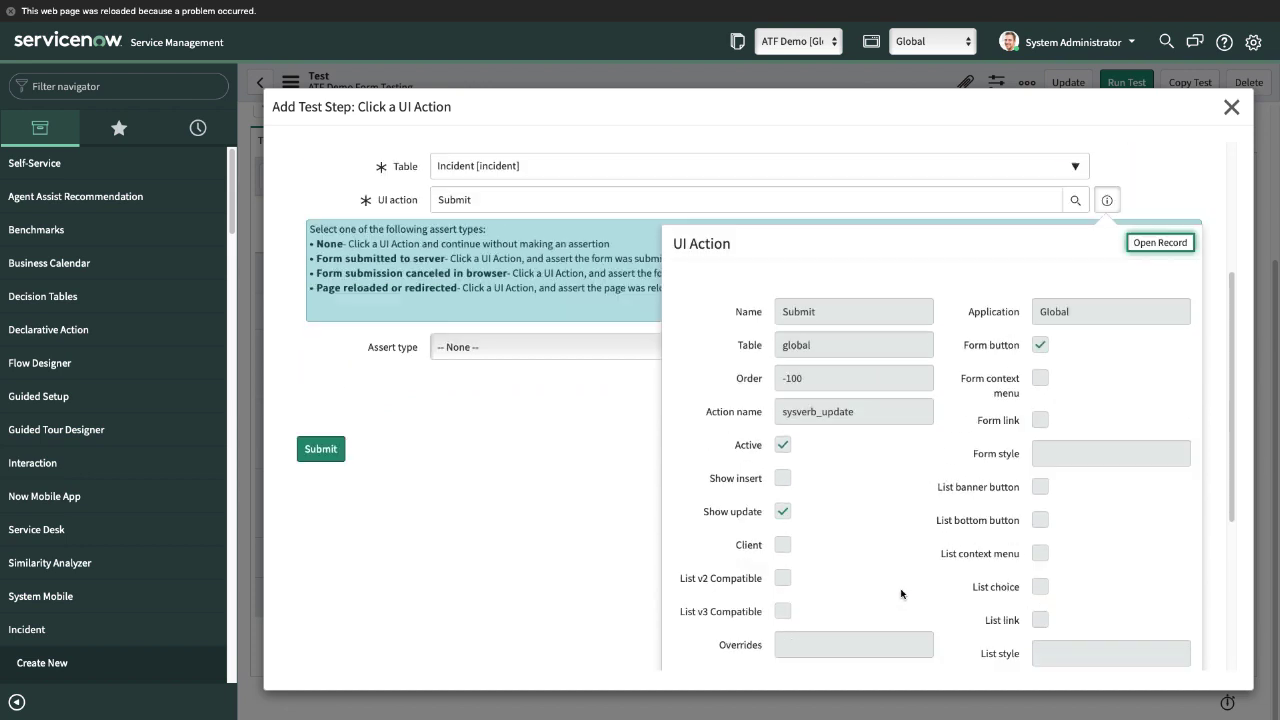
Set the UI action back to the first Submit entry, the one for new records.
{"action": "double_click", "coordinate": [514, 306]}
{"action": "type", "text": "sub"}
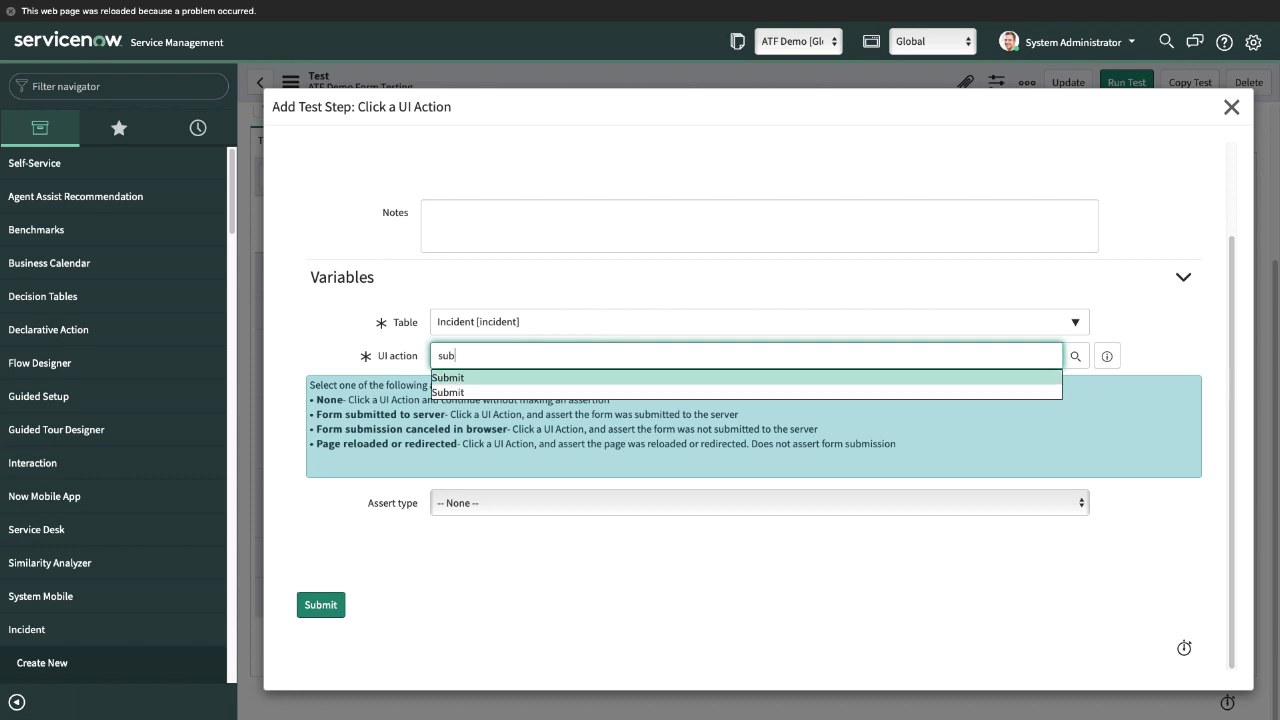
{"action": "key", "text": "Return"}
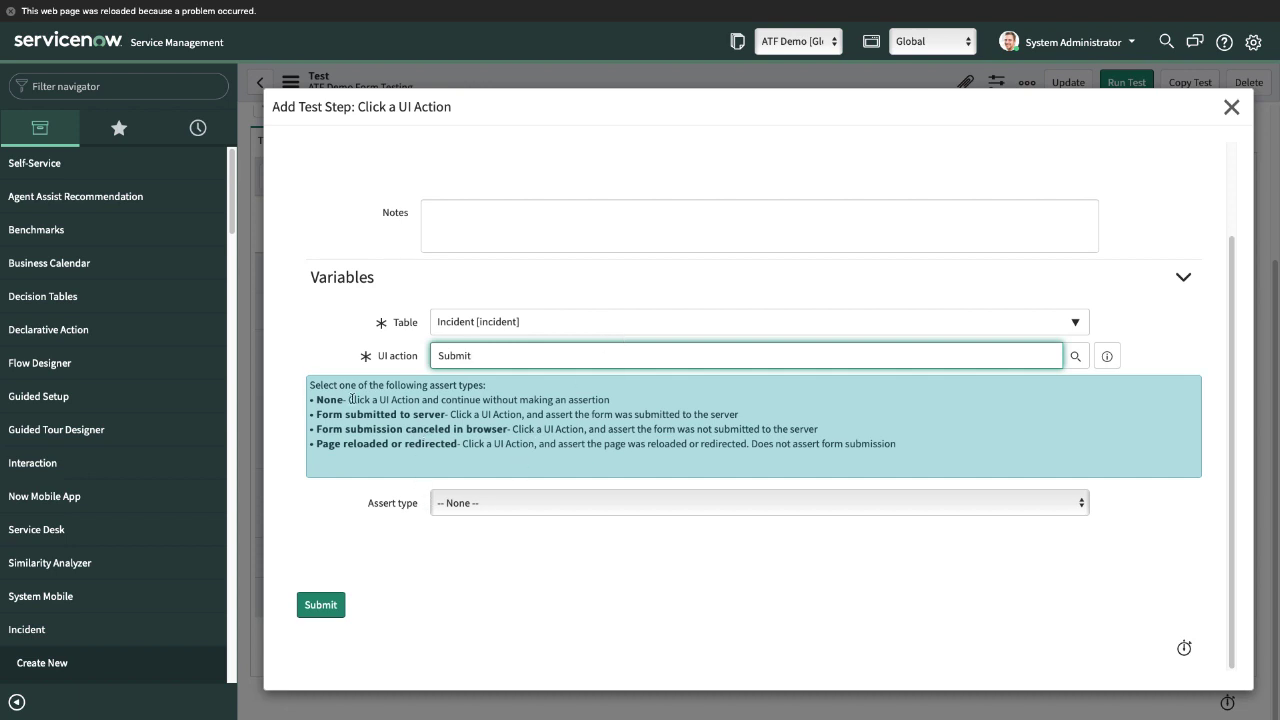
Review the available assert types and try Form submitted to server.
{"action": "left_click", "coordinate": [469, 502]}
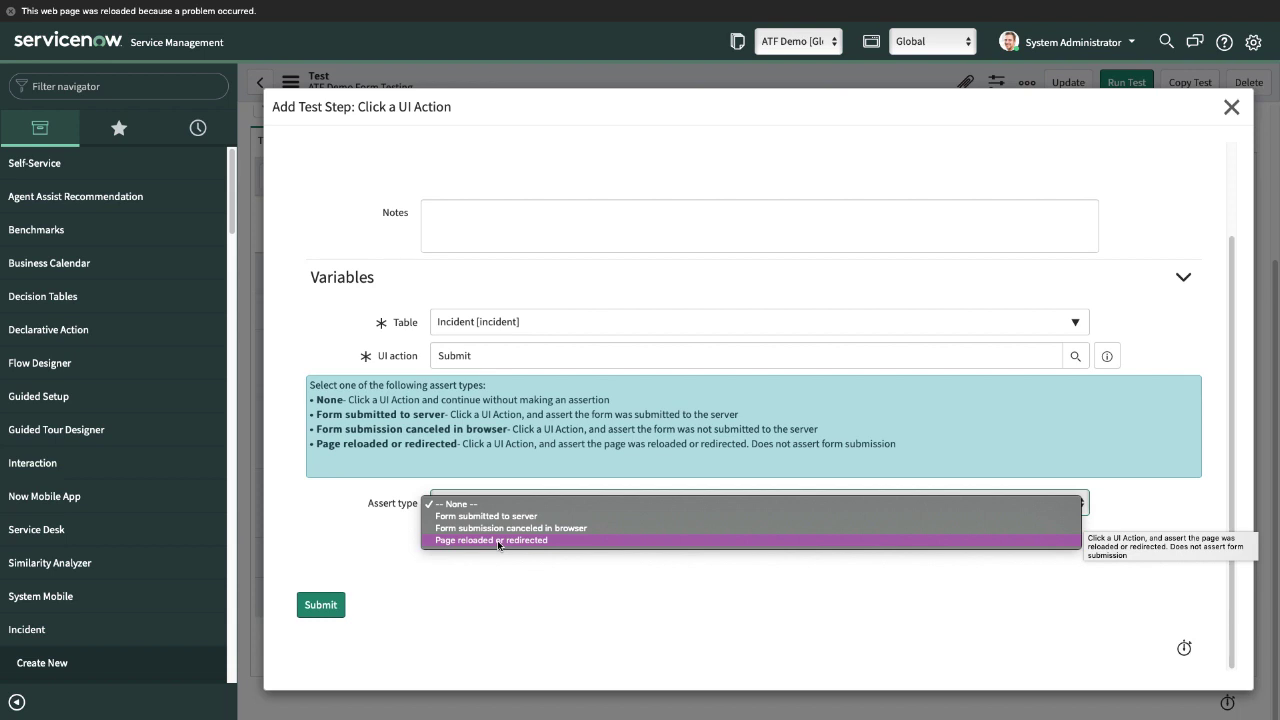
{"action": "left_click", "coordinate": [418, 455]}
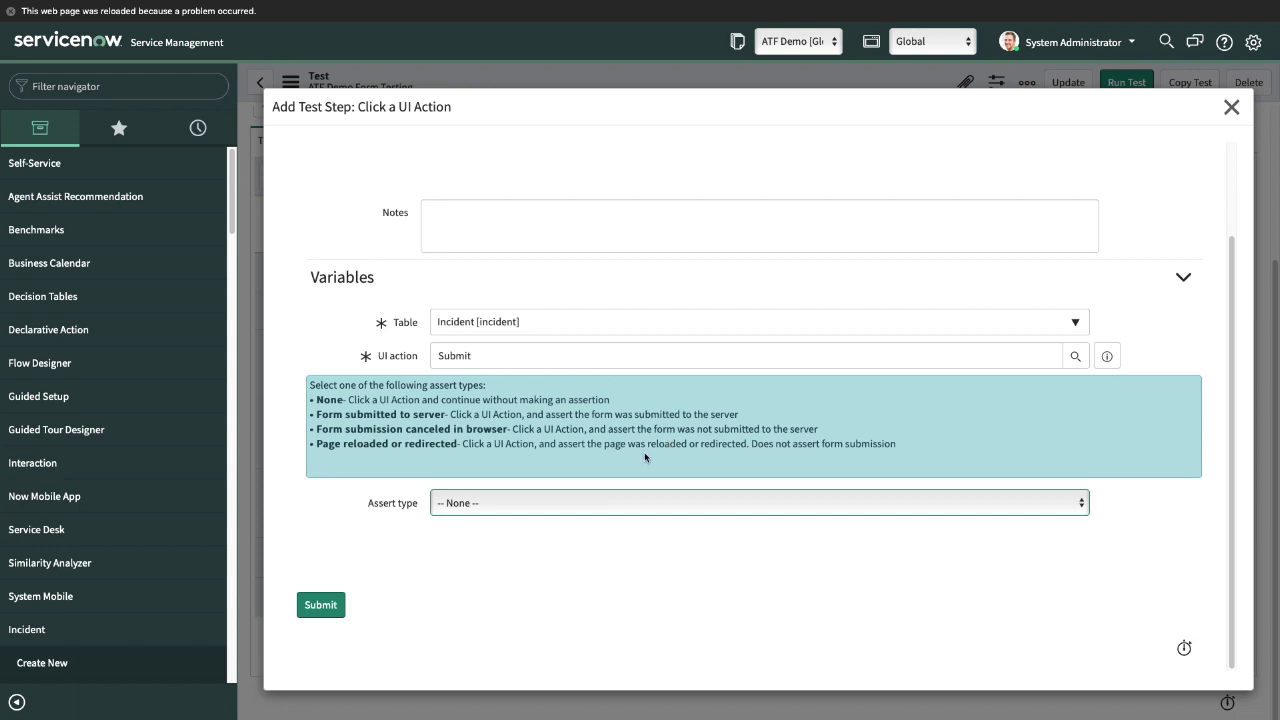
{"action": "left_click", "coordinate": [480, 503]}
{"action": "left_click", "coordinate": [486, 516]}
{"action": "left_click", "coordinate": [320, 606]}
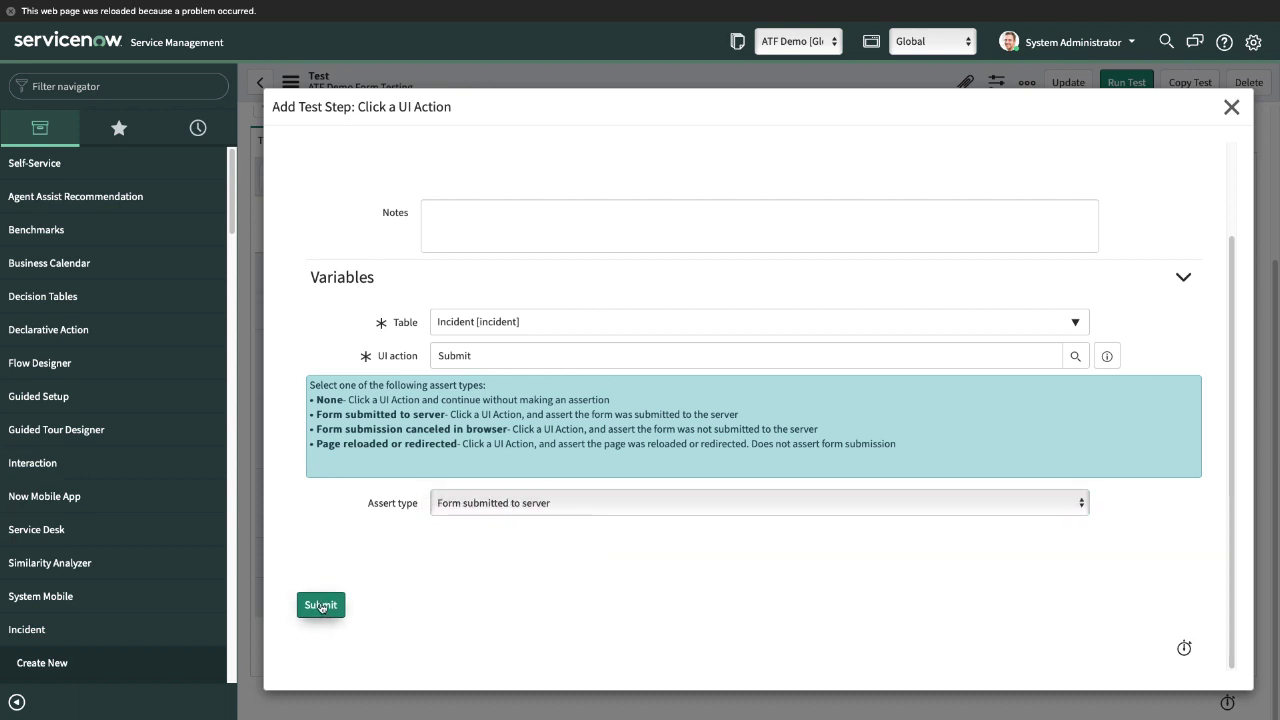
Set the assert type back to None and submit the Click a UI Action step.
{"action": "left_click", "coordinate": [486, 506]}
{"action": "left_click", "coordinate": [472, 495]}
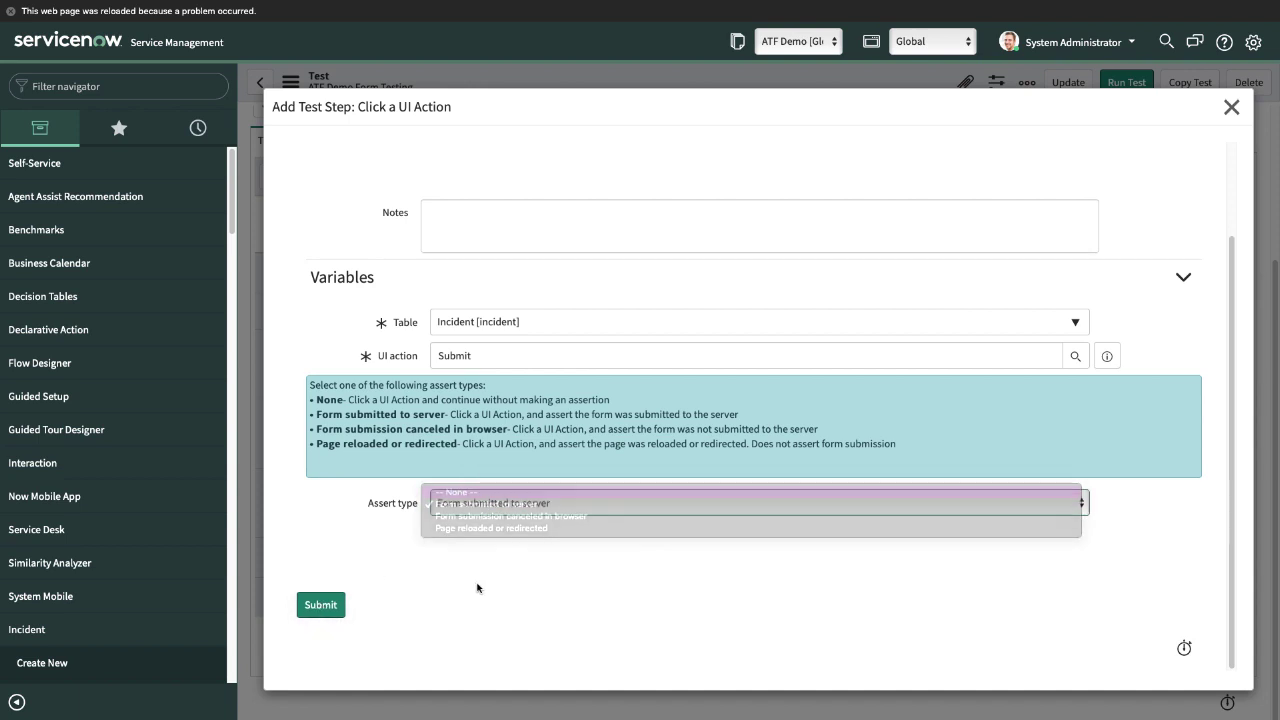
{"action": "left_click", "coordinate": [322, 606]}
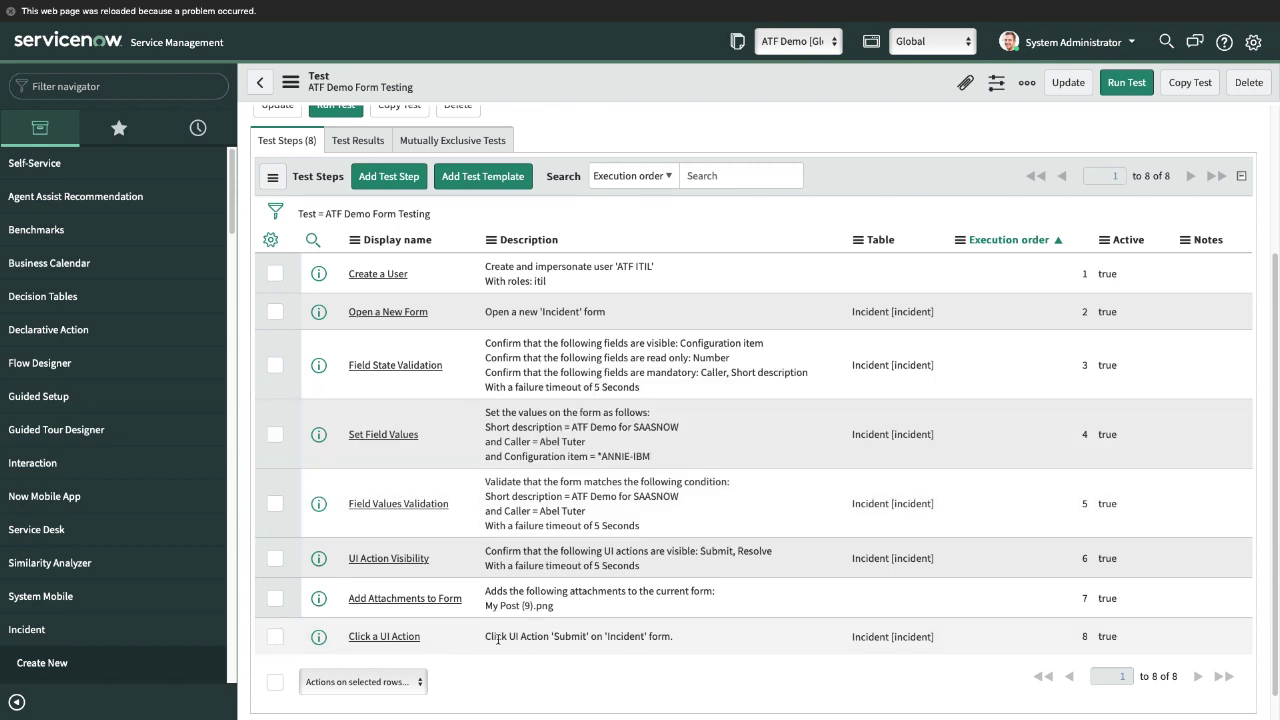
View the description of the Open an Existing Record form step in the test step picker, and close it without adding a step.
{"action": "scroll", "coordinate": [470, 370], "scroll_direction": "down", "scroll_amount": 1}
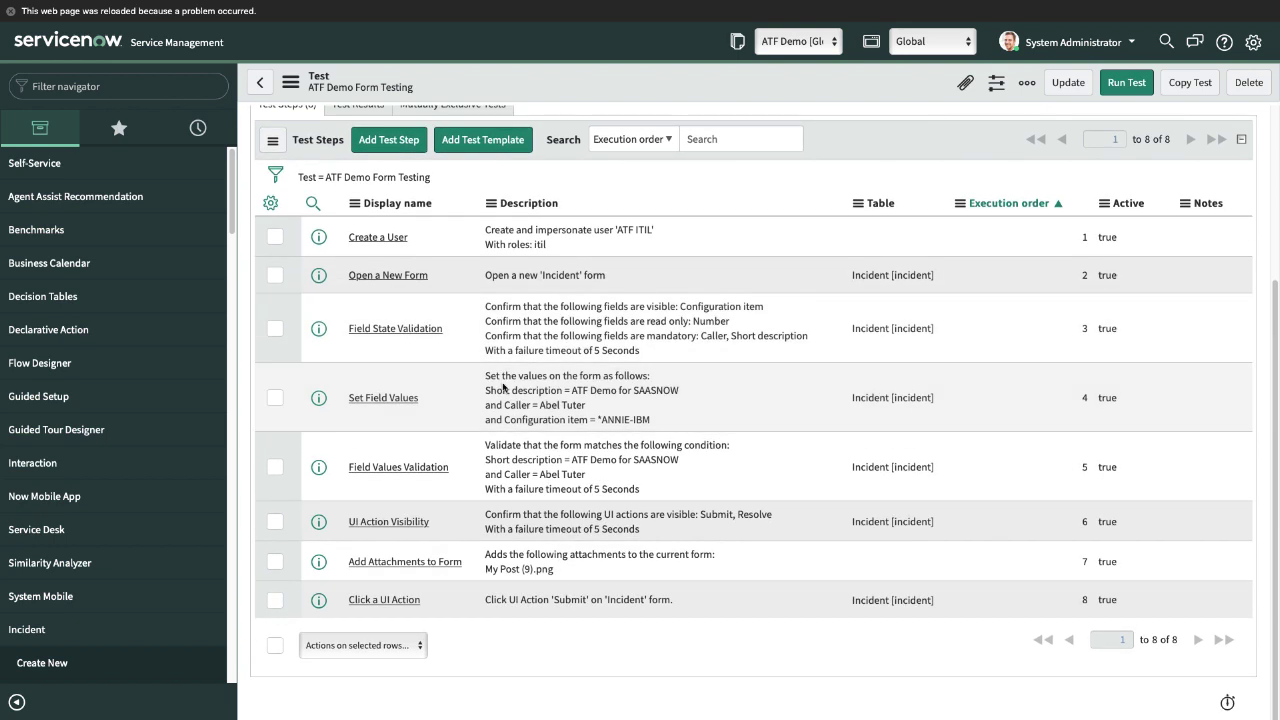
{"action": "left_click", "coordinate": [410, 142]}
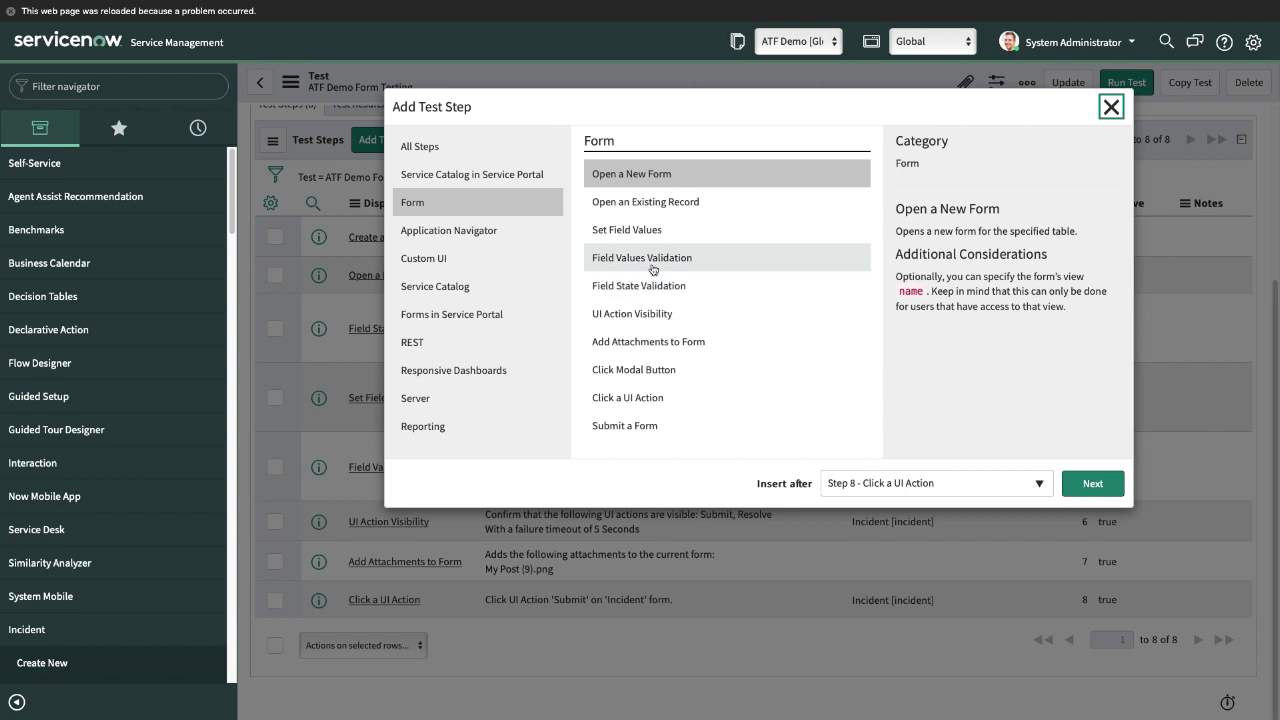
{"action": "left_click", "coordinate": [658, 202]}
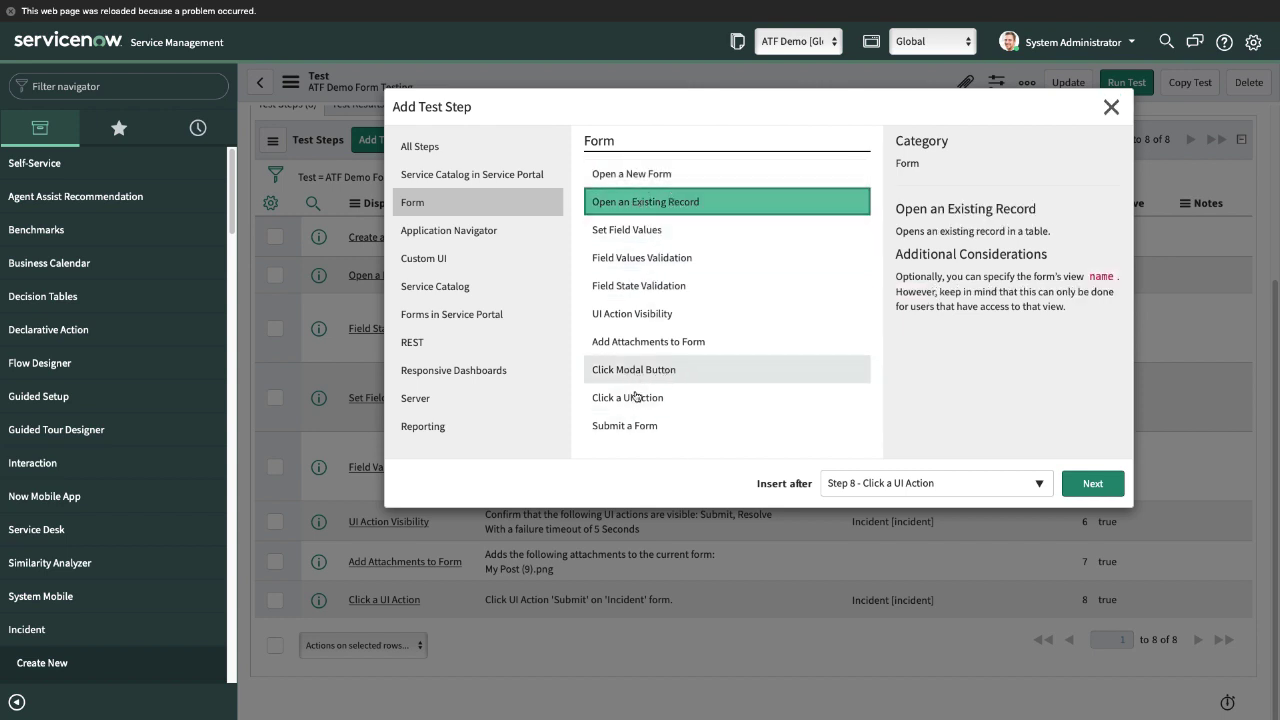
{"action": "left_click", "coordinate": [1111, 106]}
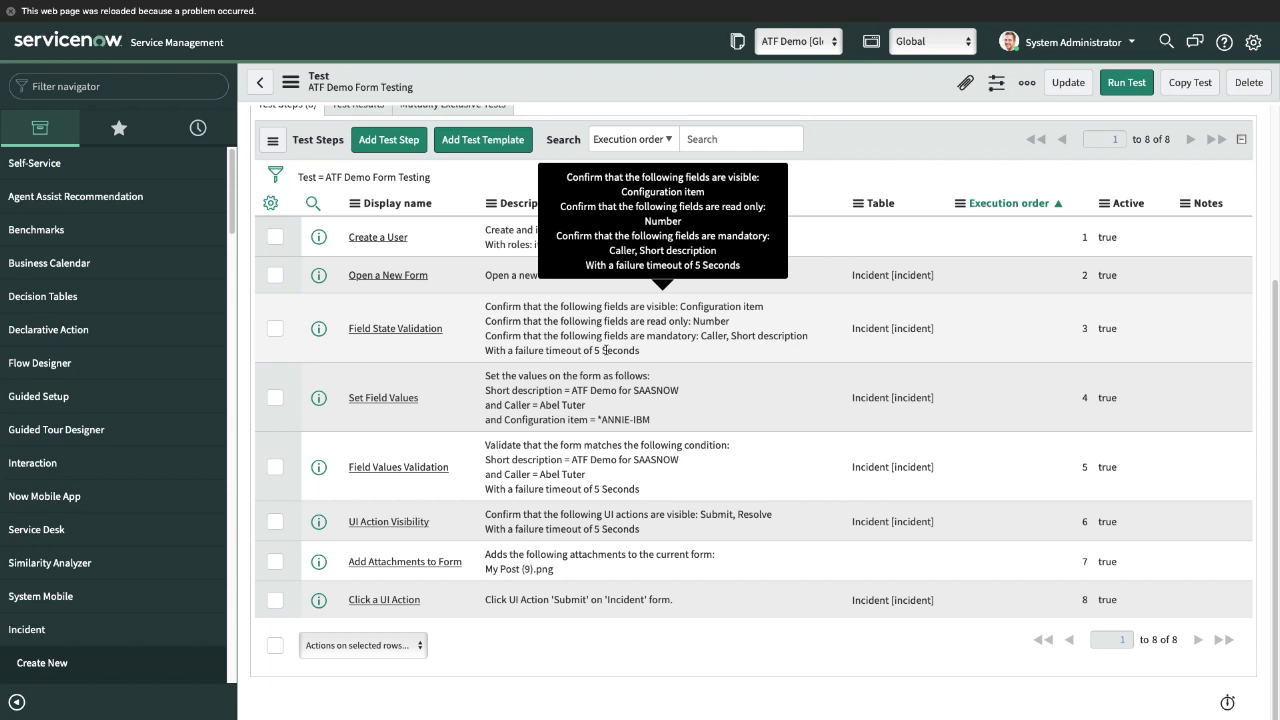
Run the ATF Demo Form Testing test in a new test runner and return from the Client Test Runner to its test results.
{"action": "scroll", "coordinate": [572, 379], "scroll_direction": "up", "scroll_amount": 3}
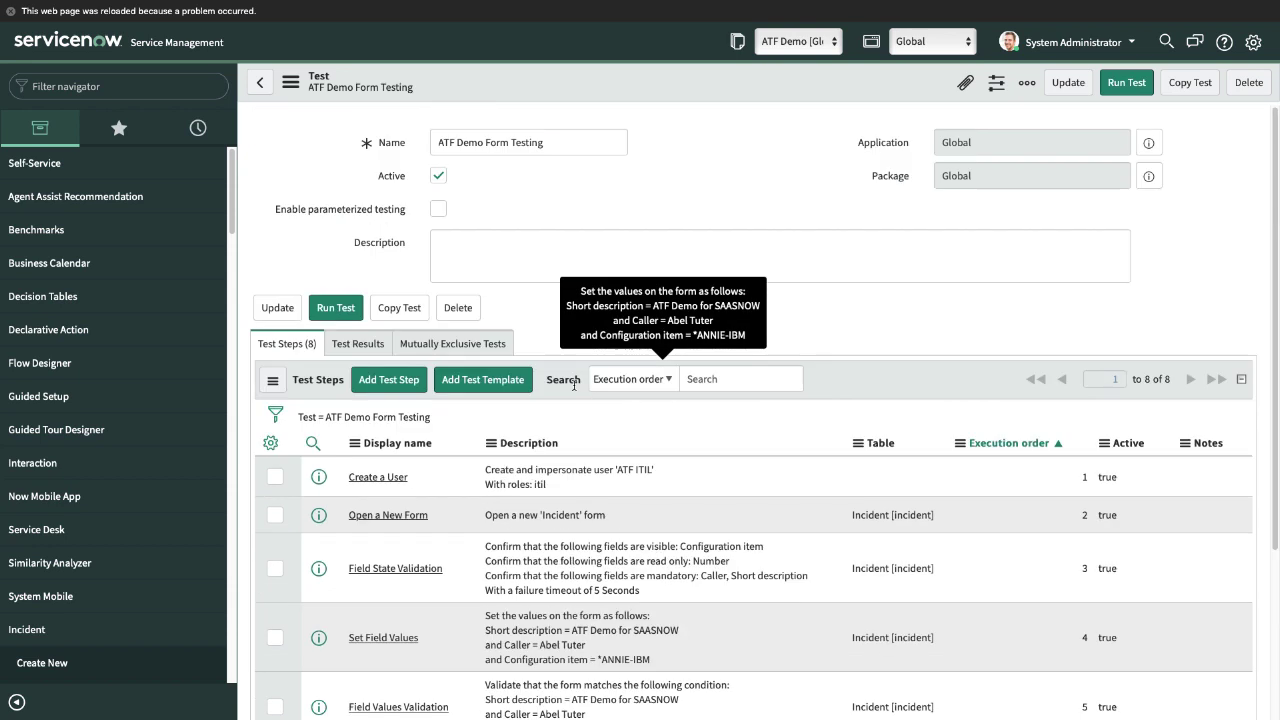
{"action": "left_click", "coordinate": [336, 309]}
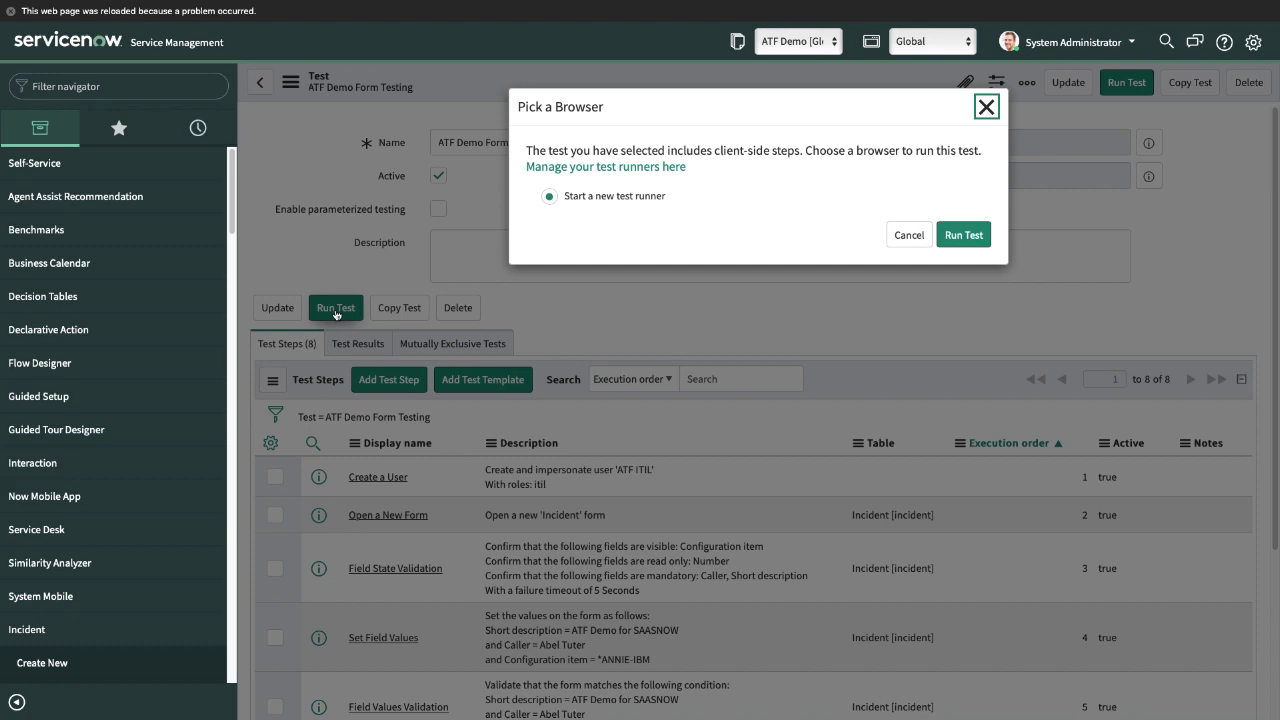
{"action": "left_click", "coordinate": [962, 236]}
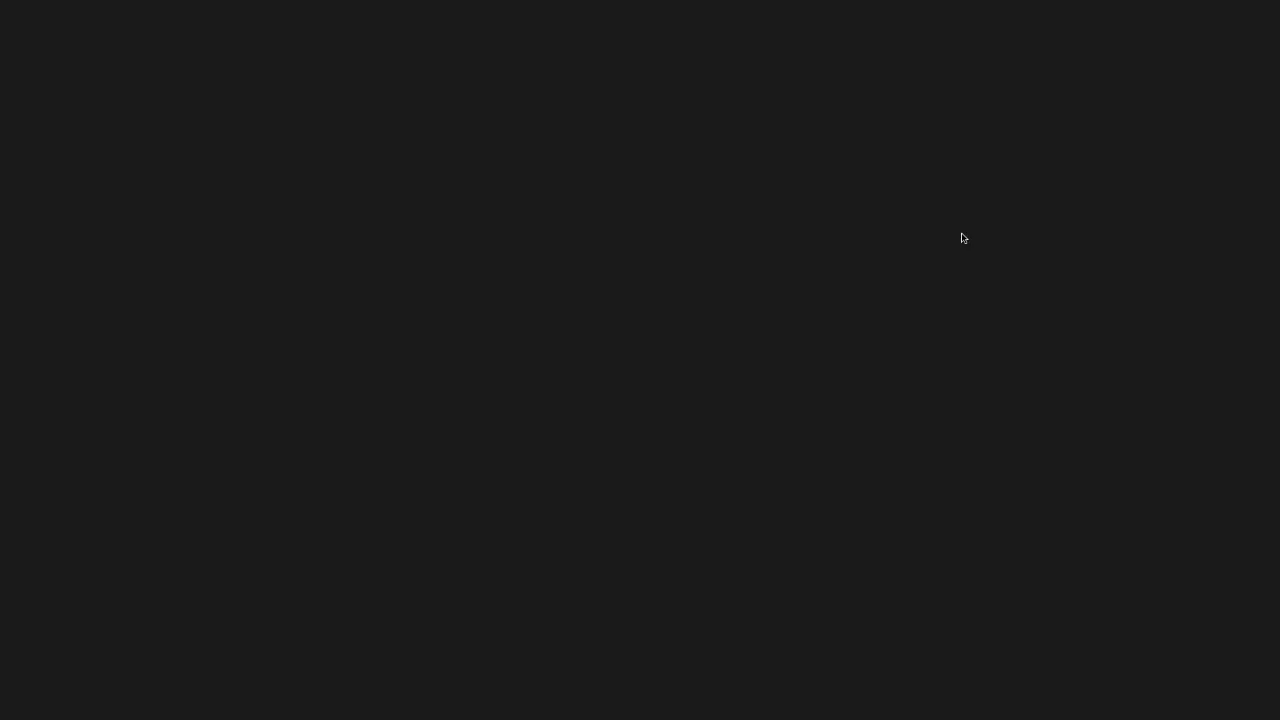
{"action": "scroll", "coordinate": [943, 266], "scroll_direction": "down", "scroll_amount": 2}
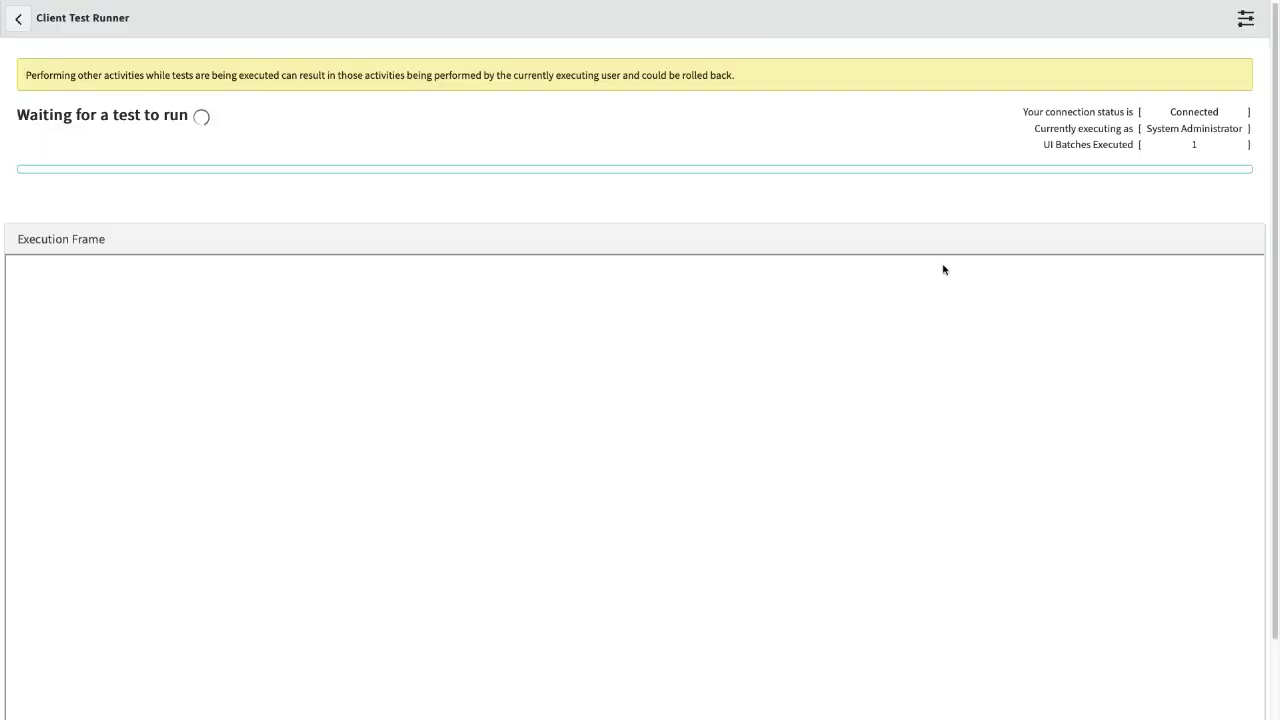
{"action": "mouse_move", "coordinate": [945, 5]}
{"action": "left_click", "coordinate": [546, 49]}
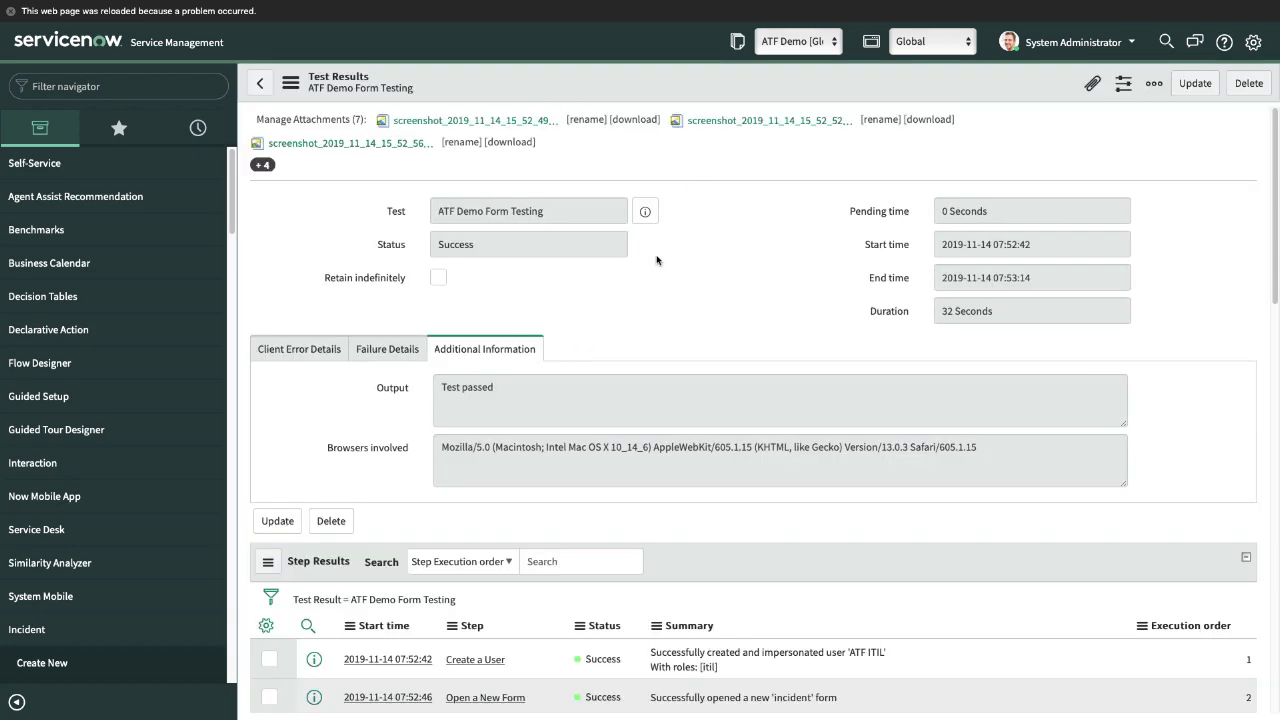
Examine the outcome of each test step in the Step Results and look through the Test Log entries.
{"action": "scroll", "coordinate": [713, 208], "scroll_direction": "down", "scroll_amount": 5}
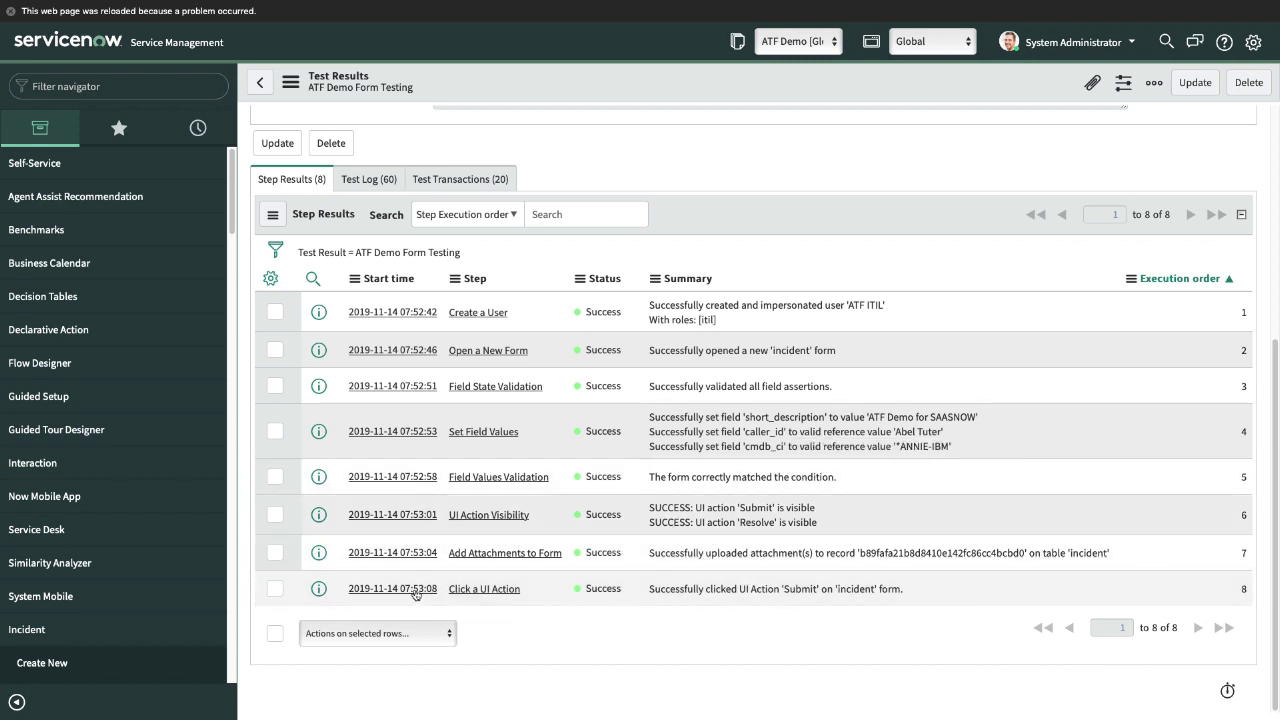
{"action": "left_click", "coordinate": [400, 180]}
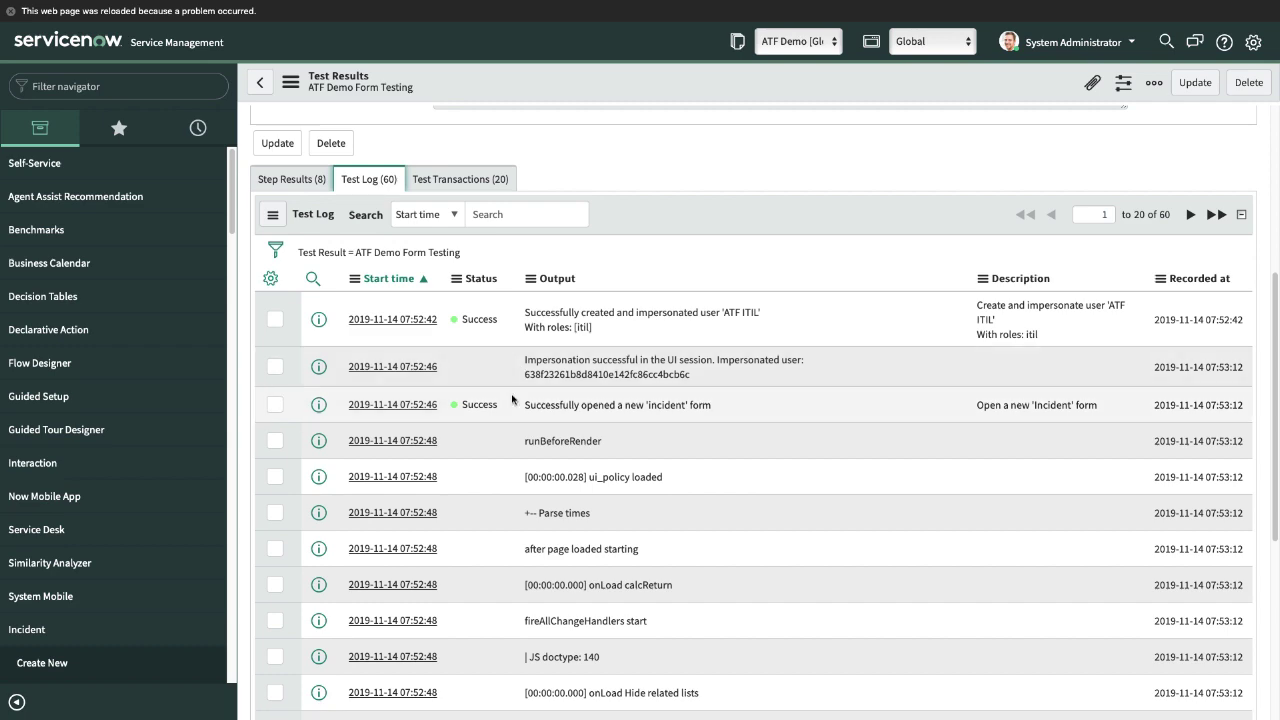
{"action": "scroll", "coordinate": [584, 400], "scroll_direction": "down", "scroll_amount": 5}
{"action": "scroll", "coordinate": [586, 408], "scroll_direction": "up", "scroll_amount": 10}
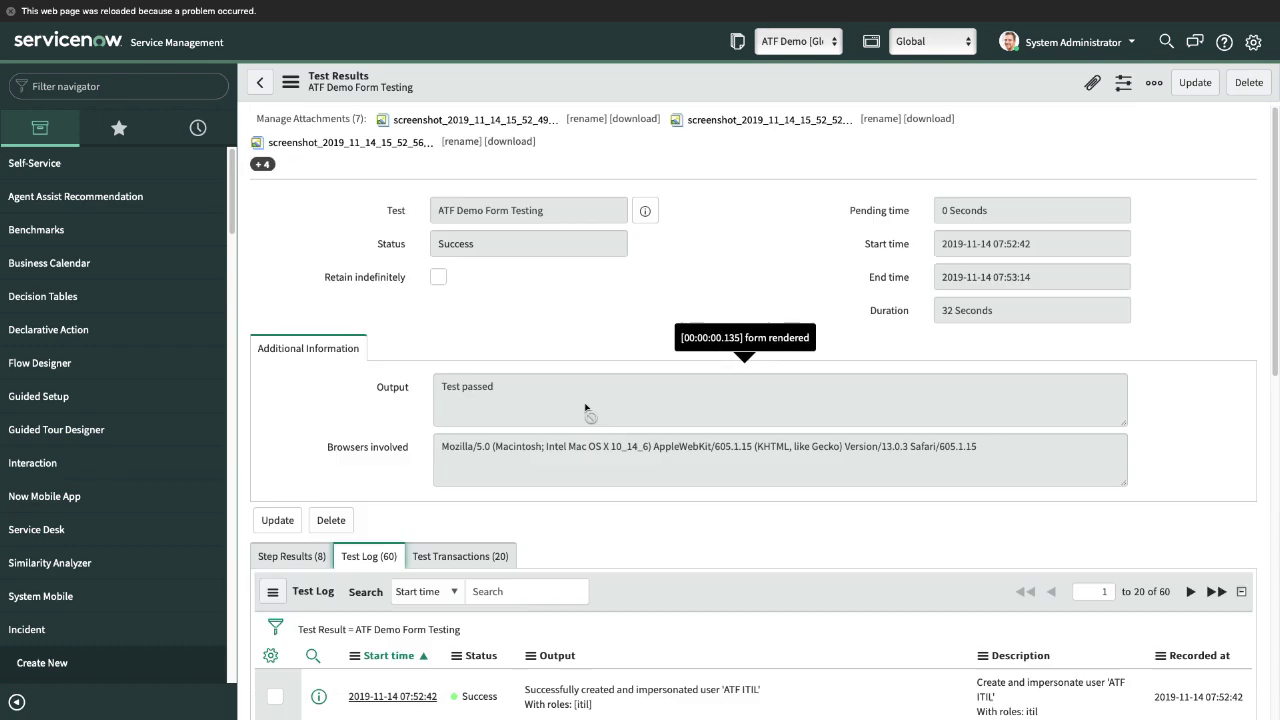
{"action": "scroll", "coordinate": [477, 540], "scroll_direction": "down", "scroll_amount": 1}
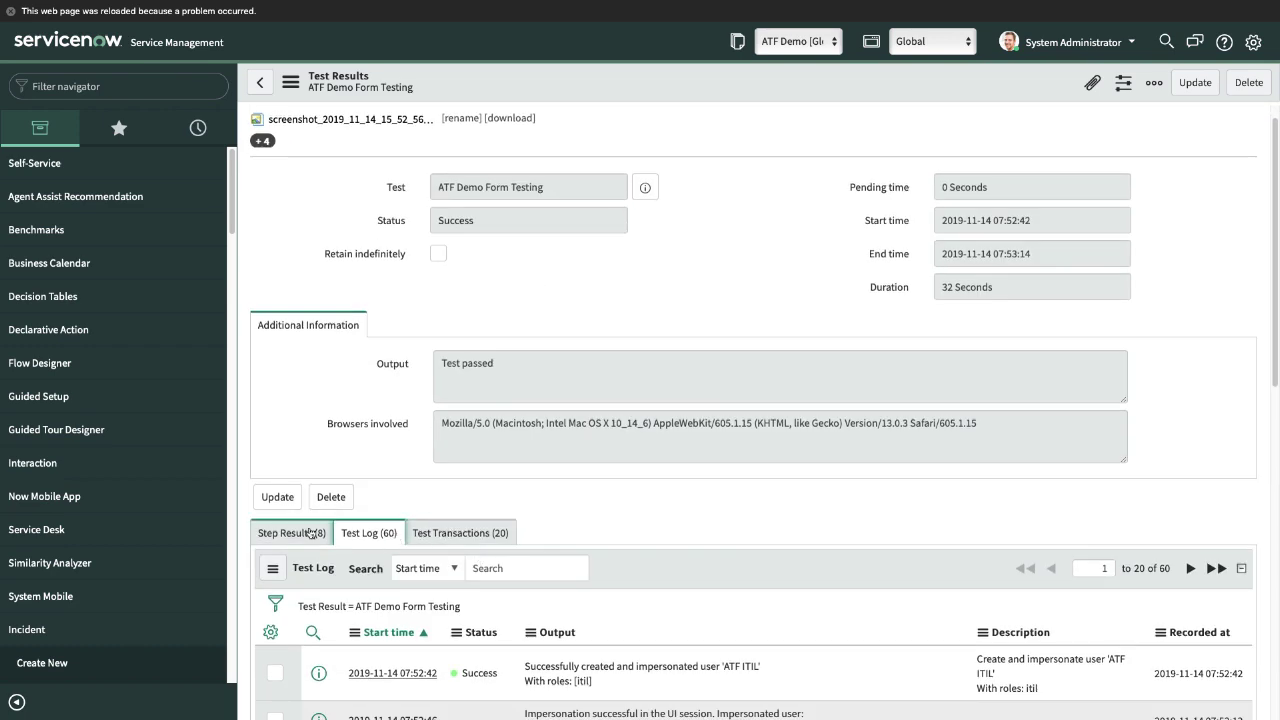
{"action": "scroll", "coordinate": [471, 543], "scroll_direction": "down", "scroll_amount": 8}
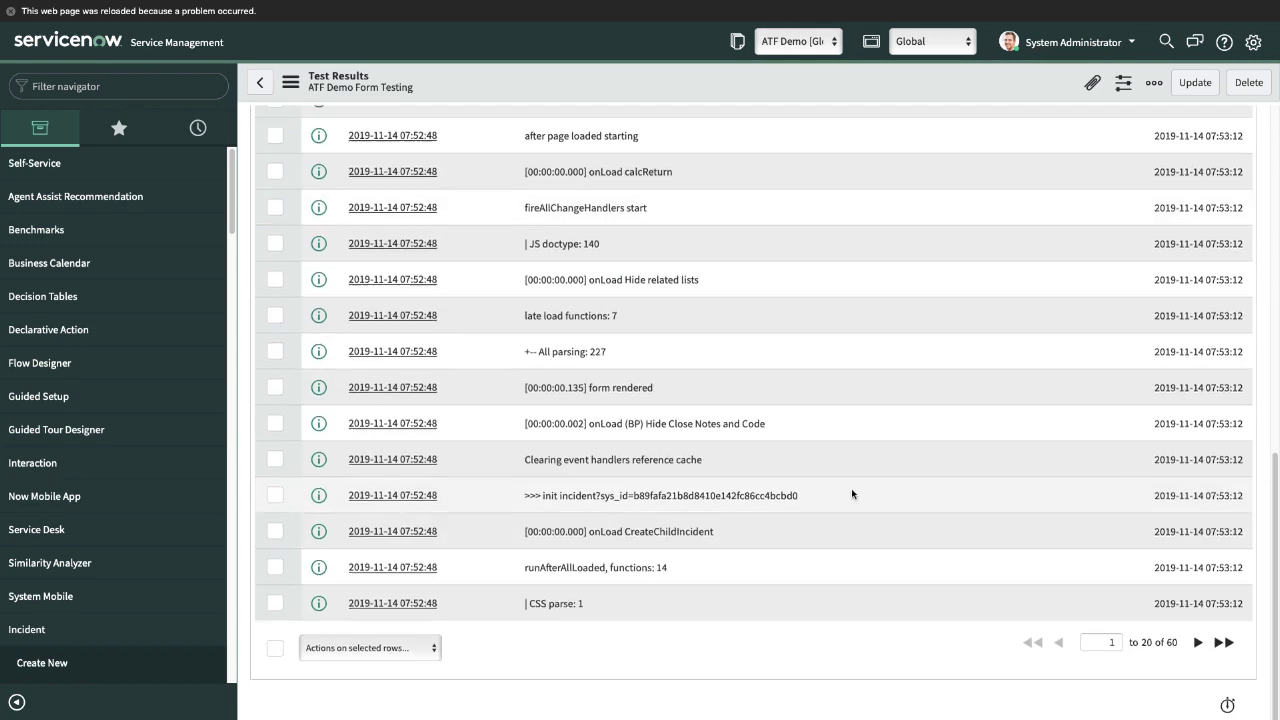
Sort the Test Log by start time in descending order and highlight the incident's ID and number in the record insert entry.
{"action": "scroll", "coordinate": [851, 493], "scroll_direction": "up", "scroll_amount": 6}
{"action": "scroll", "coordinate": [600, 420], "scroll_direction": "down", "scroll_amount": 2}
{"action": "right_click", "coordinate": [413, 291]}
{"action": "left_click", "coordinate": [432, 314]}
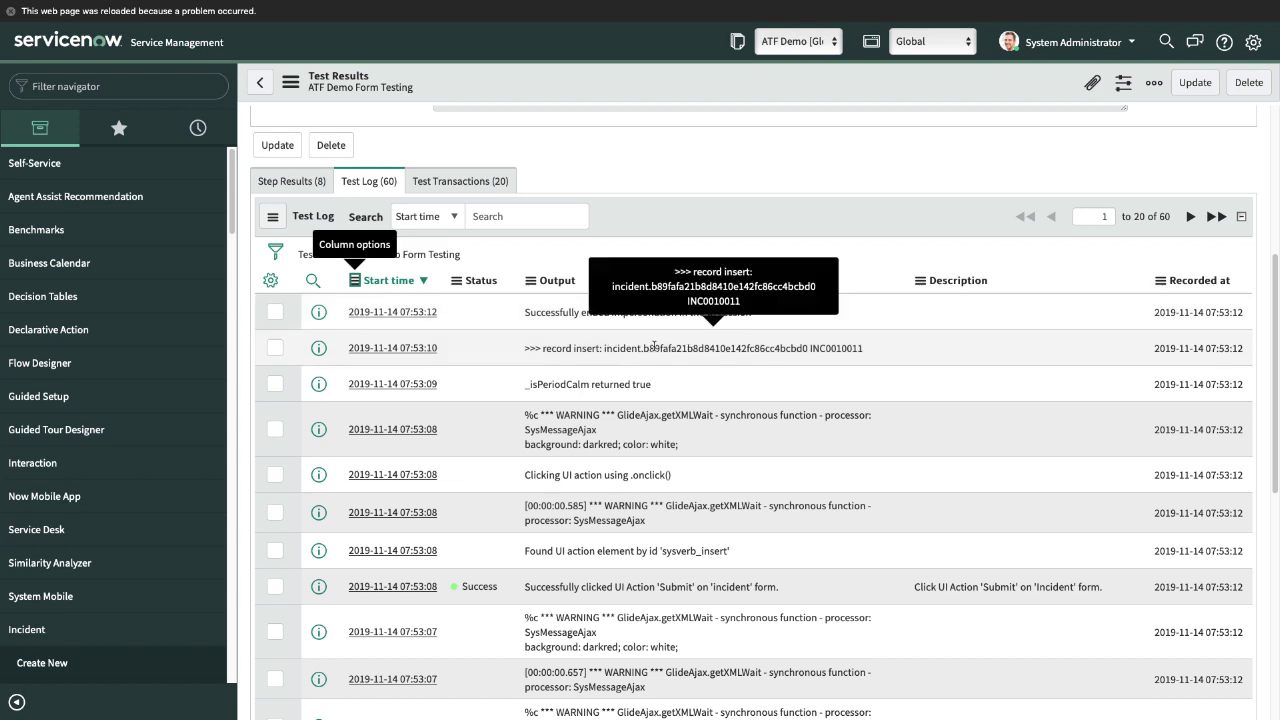
{"action": "left_click_drag", "start_coordinate": [645, 348], "coordinate": [865, 360]}
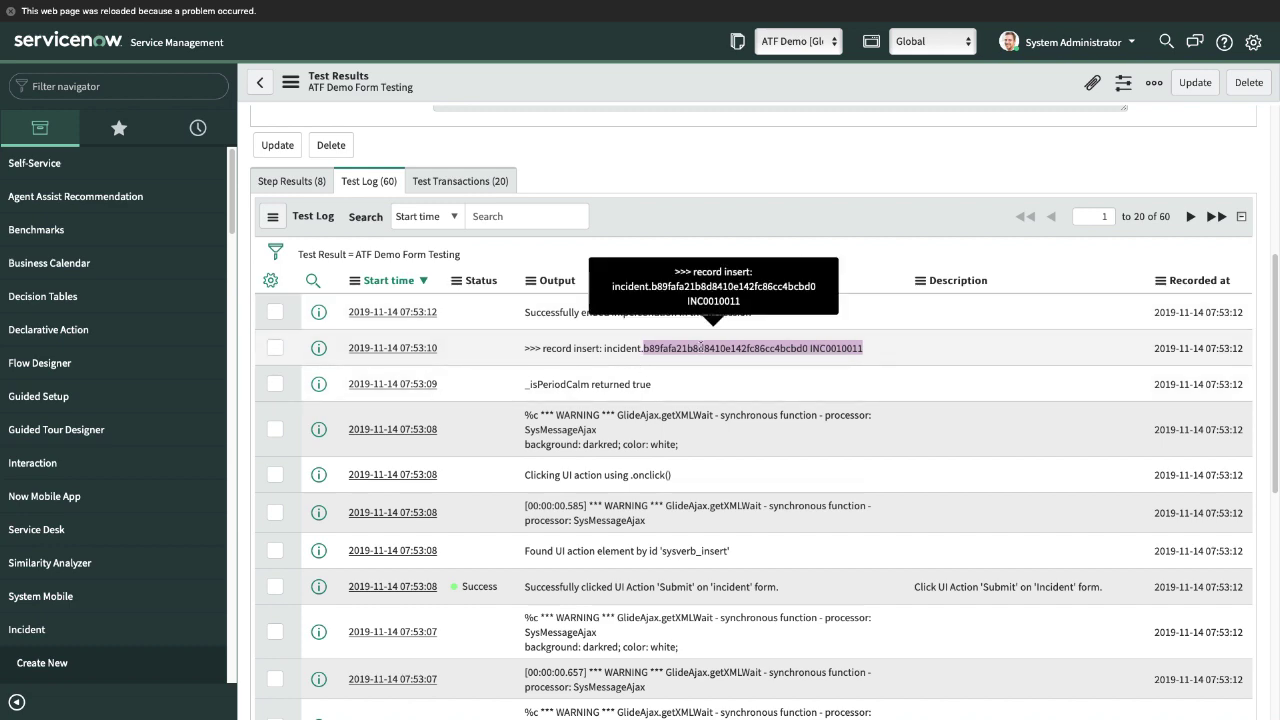
Open the ATF Demo Form Testing test record from its test results and bring up its list of test steps.
{"action": "scroll", "coordinate": [600, 340], "scroll_direction": "up", "scroll_amount": 5}
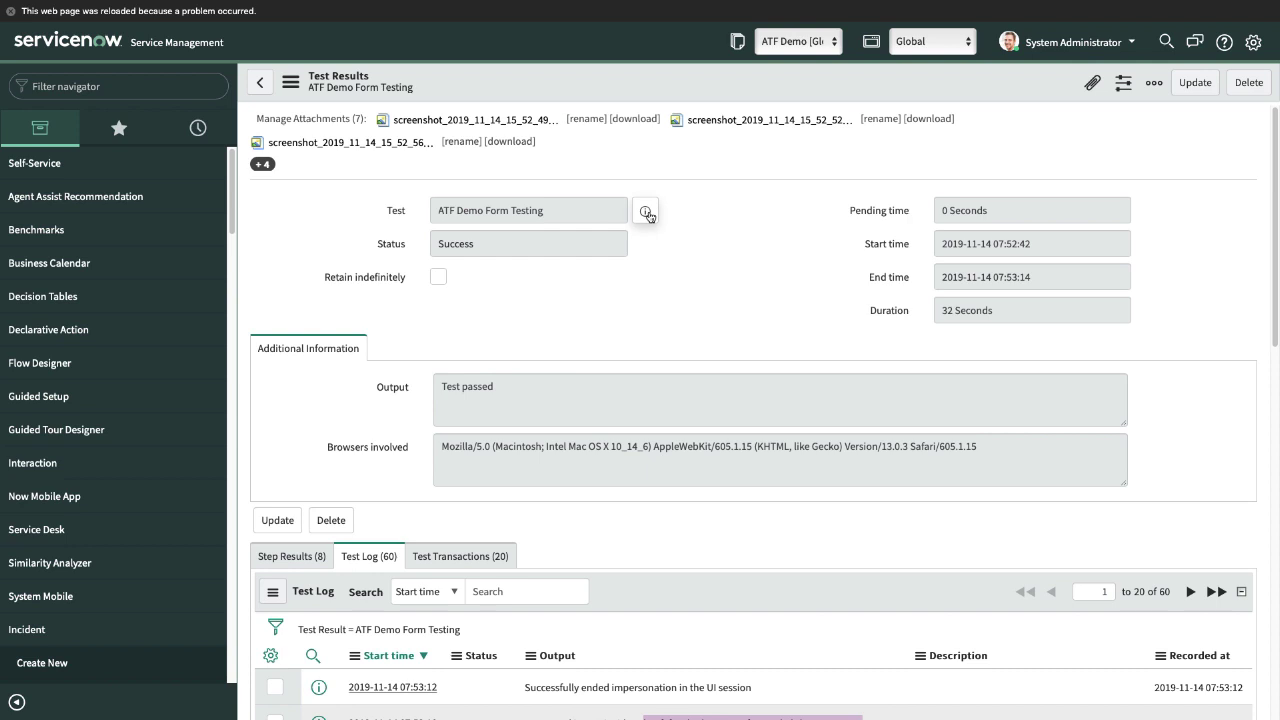
{"action": "left_click", "coordinate": [646, 212]}
{"action": "left_click", "coordinate": [872, 258]}
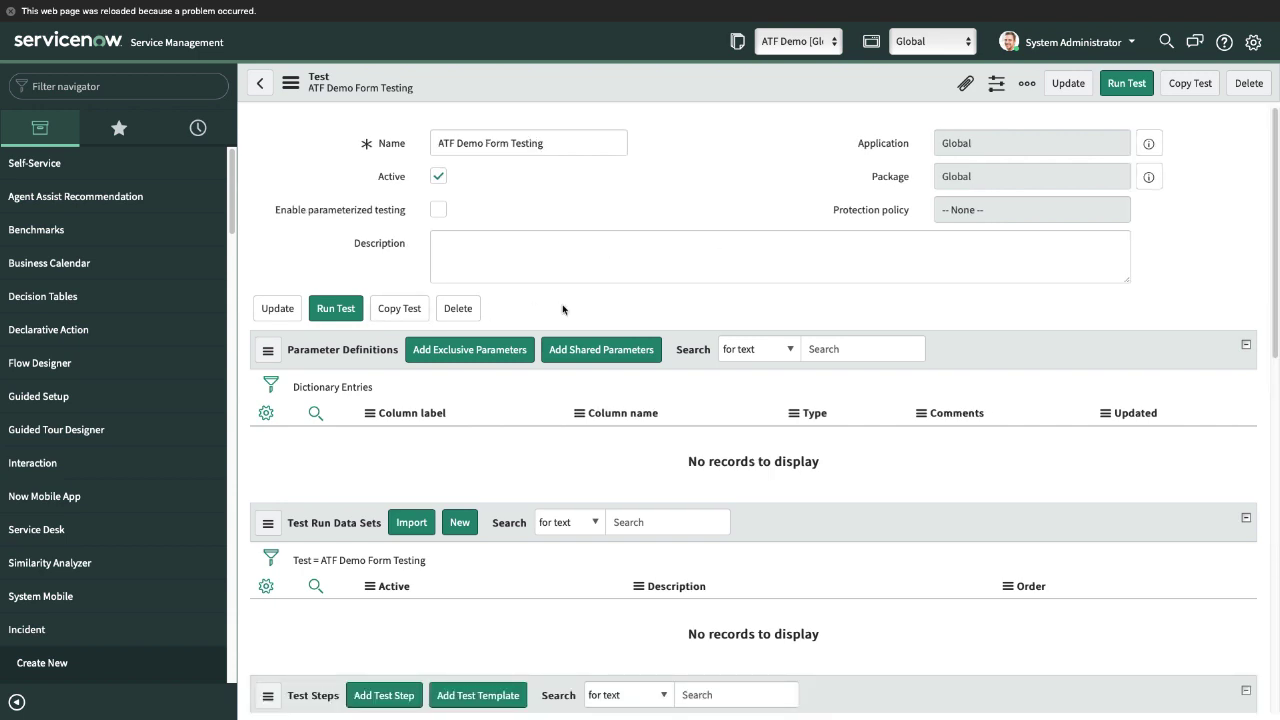
{"action": "scroll", "coordinate": [565, 310], "scroll_direction": "down", "scroll_amount": 2}
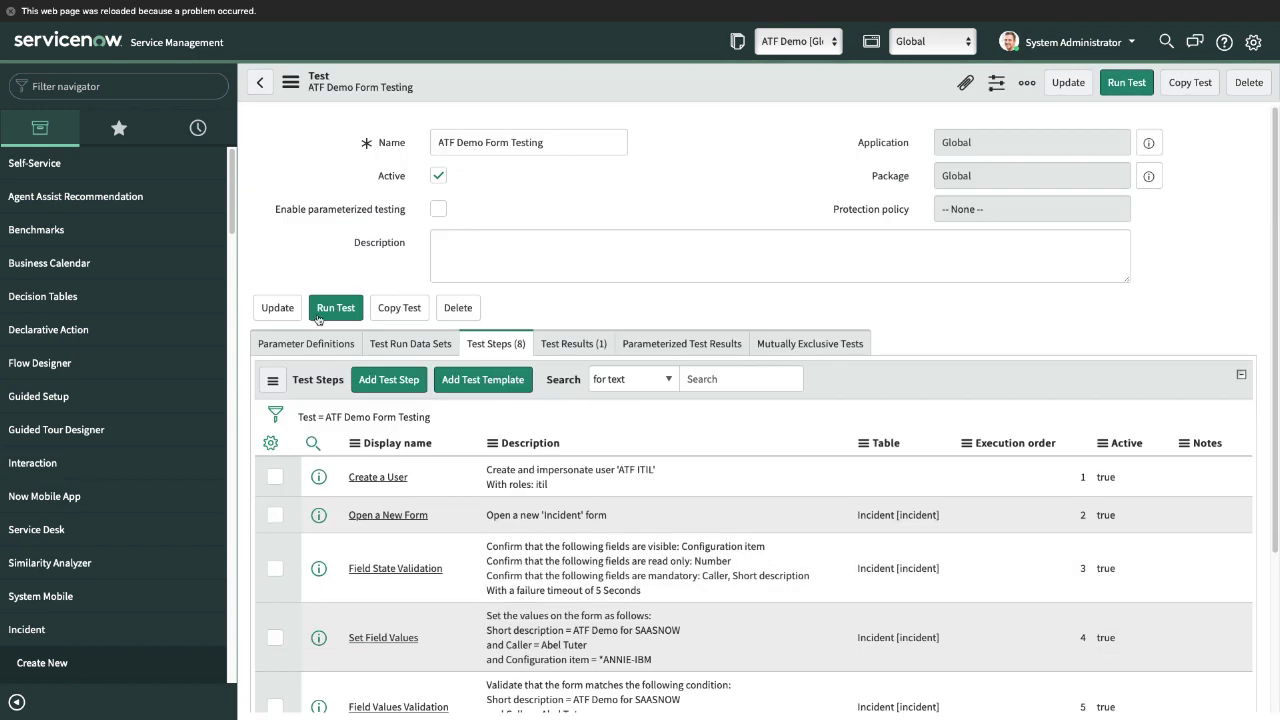
Start adding an Open an Existing Record form step to the test, inserted after Step 8 - Click a UI Action.
{"action": "left_click", "coordinate": [393, 264]}
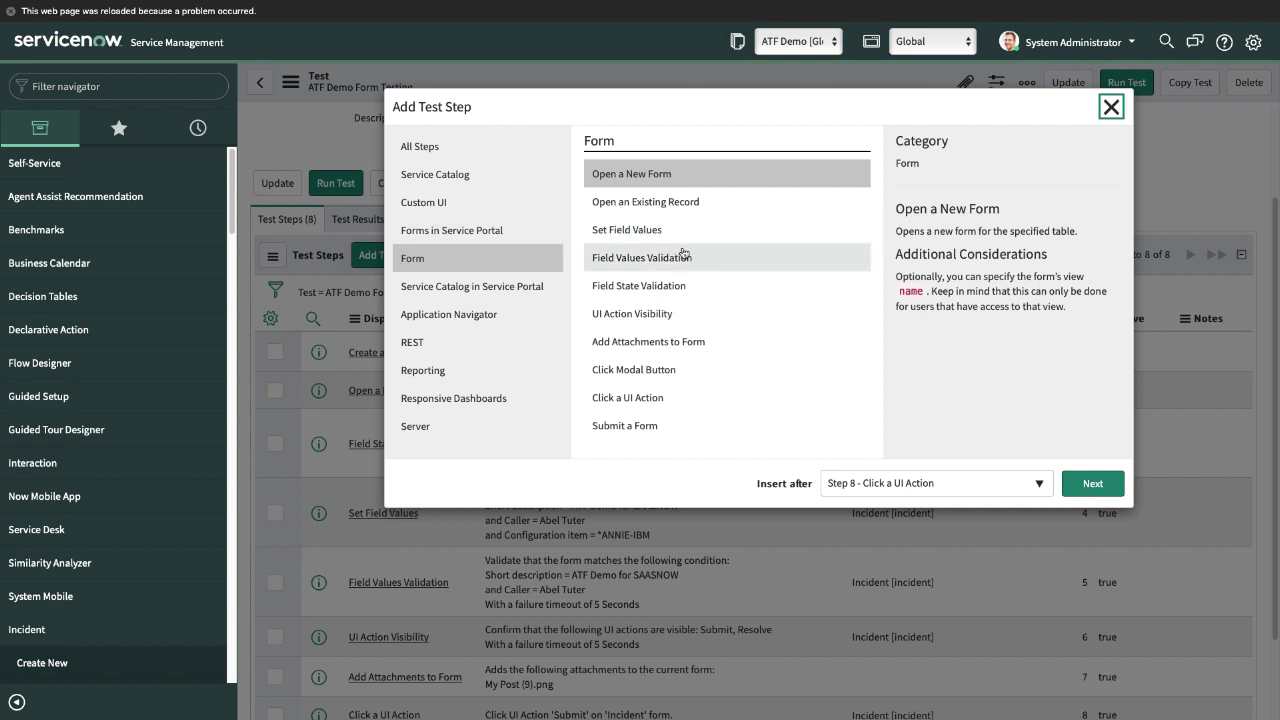
{"action": "left_click", "coordinate": [687, 208]}
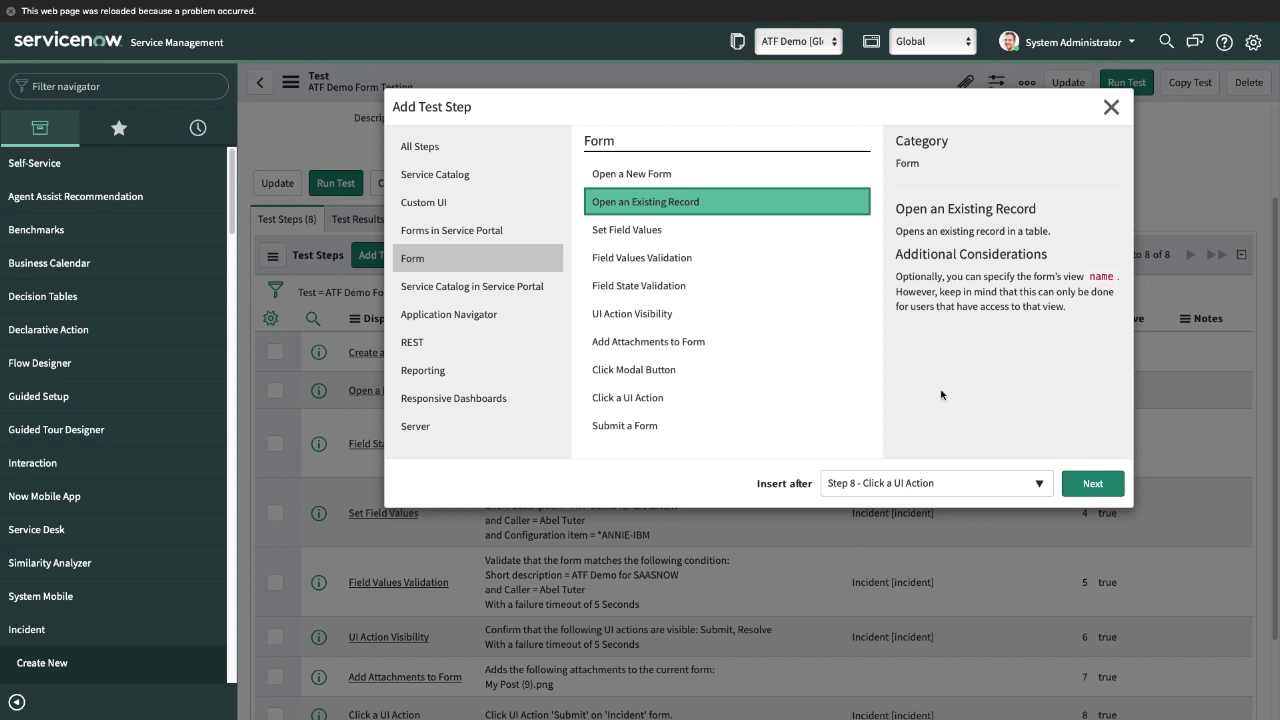
{"action": "left_click", "coordinate": [1090, 485]}
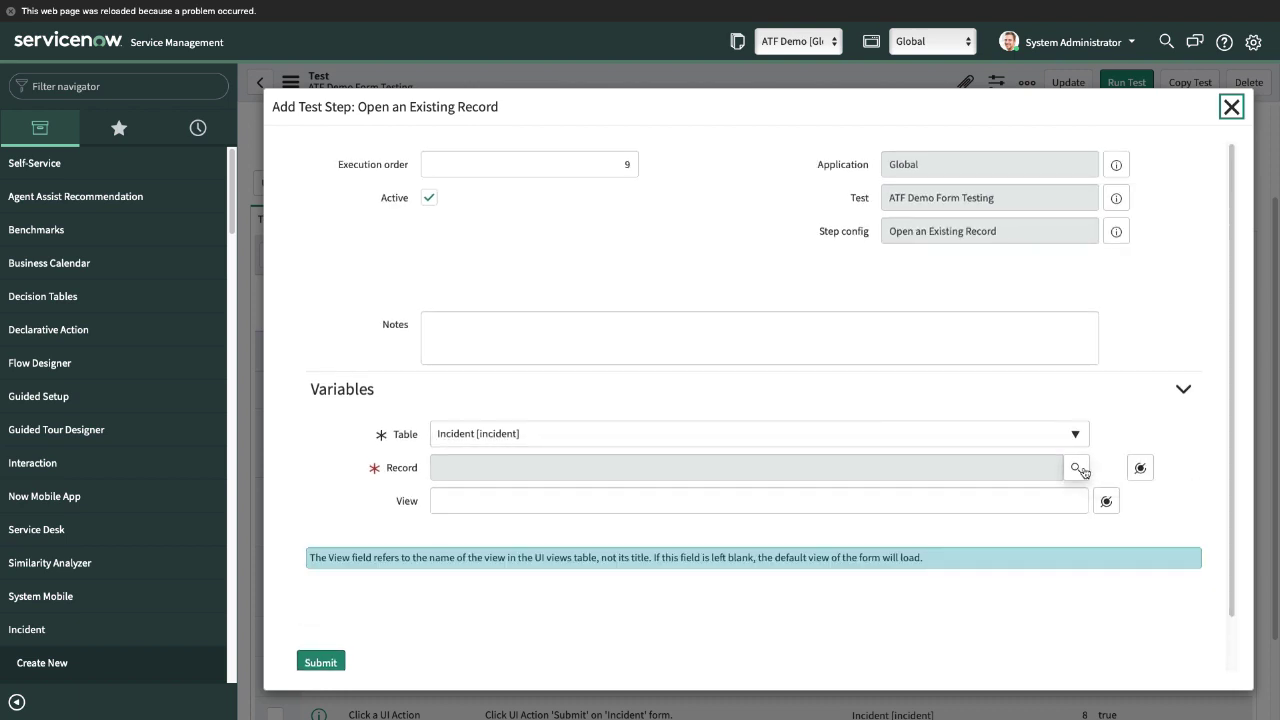
{"action": "left_click", "coordinate": [1080, 475]}
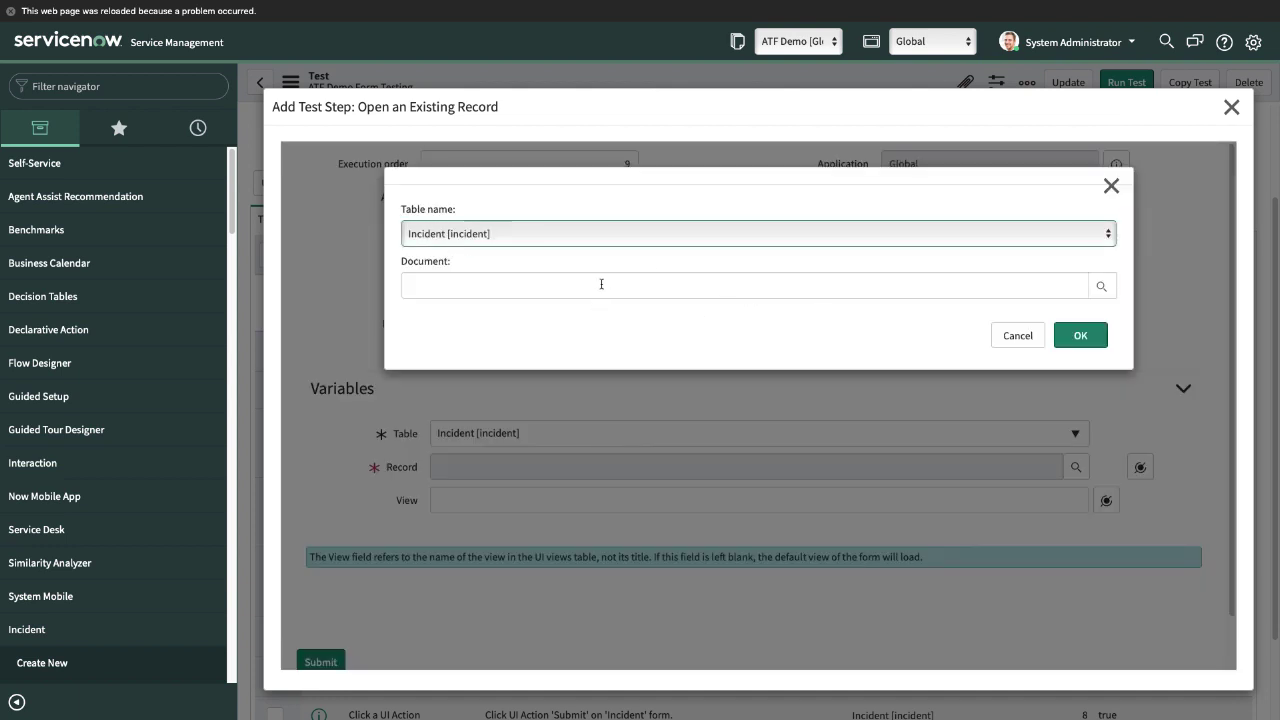
{"action": "key", "text": "Tab"}
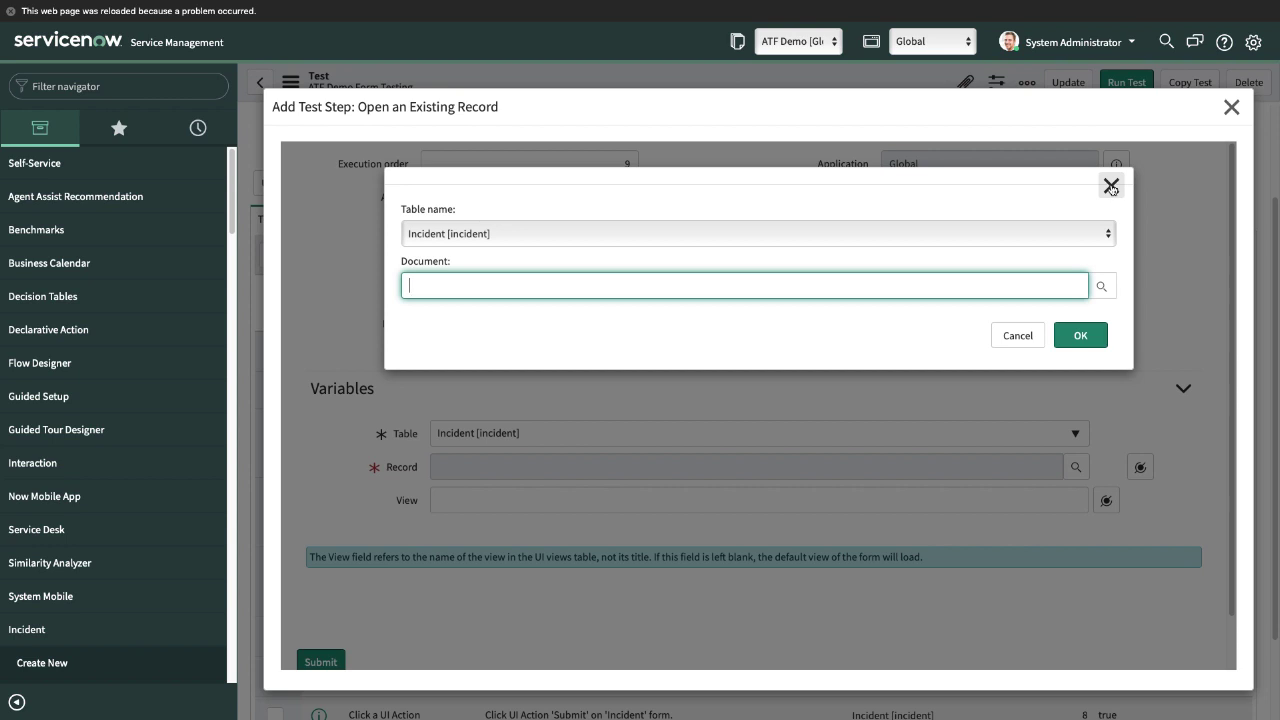
{"action": "left_click", "coordinate": [1111, 188]}
Map the step's Record to the Record output of Step 8: Click a UI Action, leave View blank and submit the step.
{"action": "scroll", "coordinate": [966, 383], "scroll_direction": "down", "scroll_amount": 2}
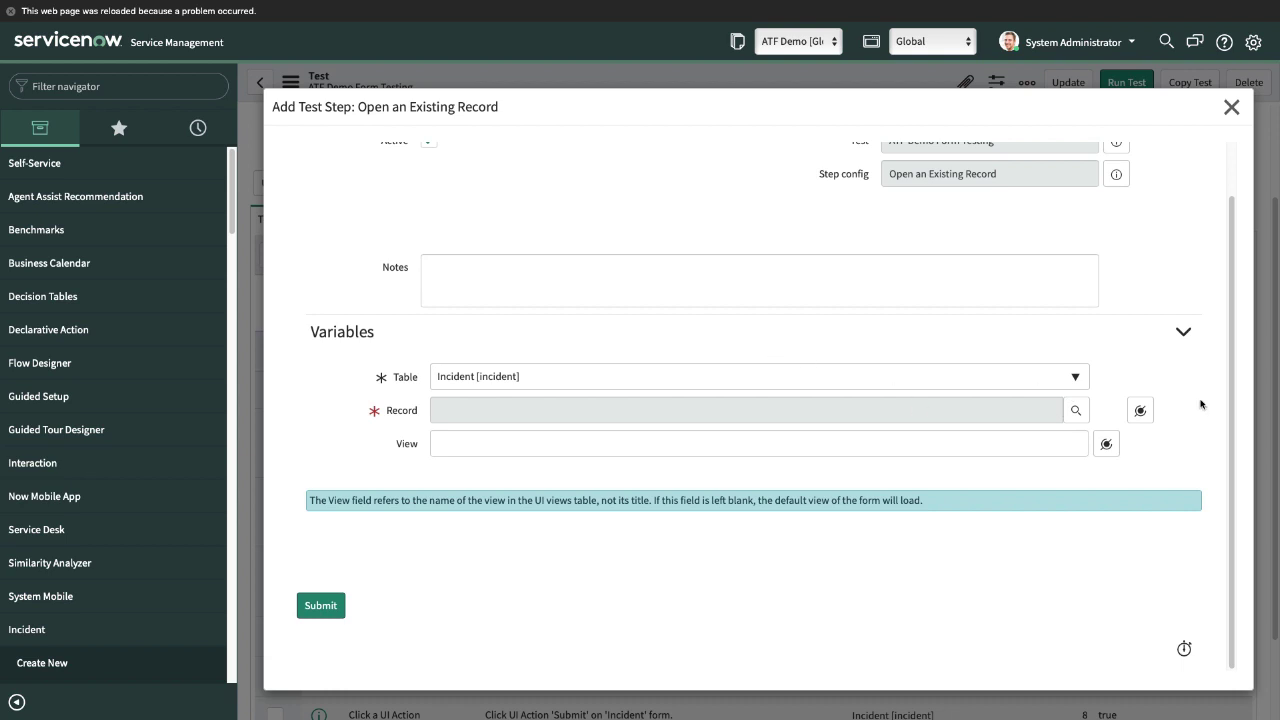
{"action": "left_click", "coordinate": [1141, 411]}
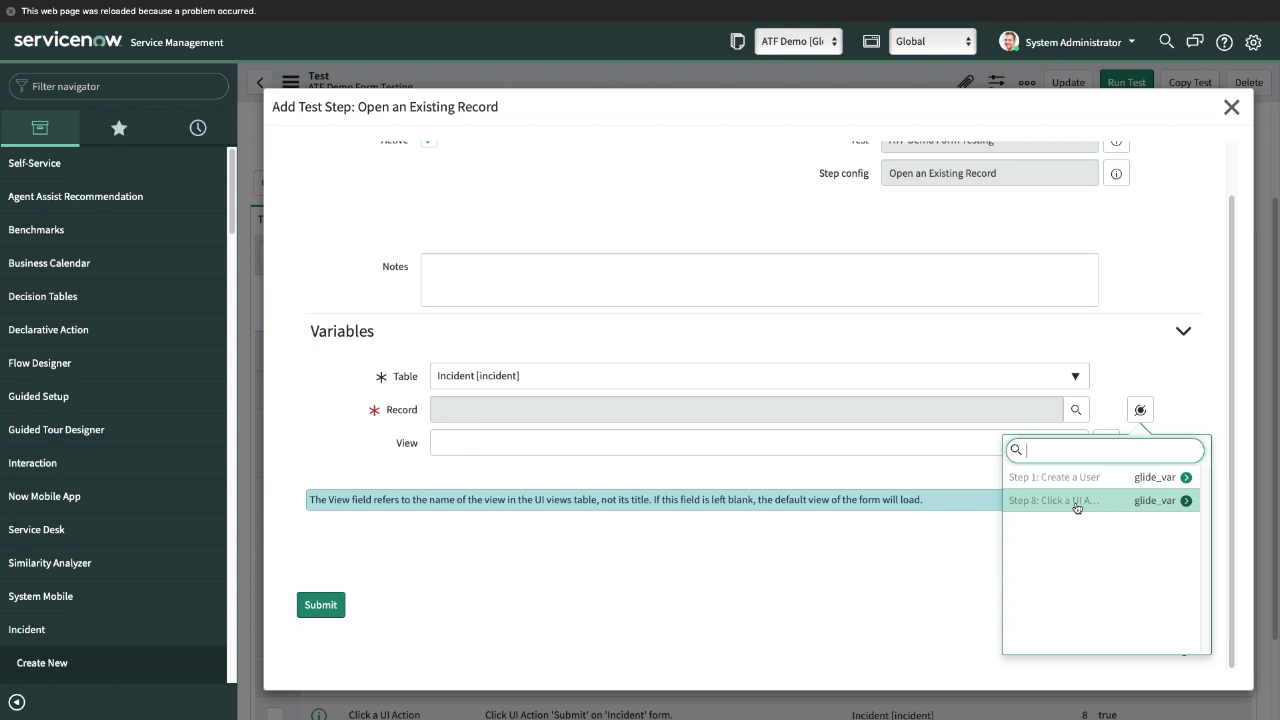
{"action": "left_click", "coordinate": [1184, 501]}
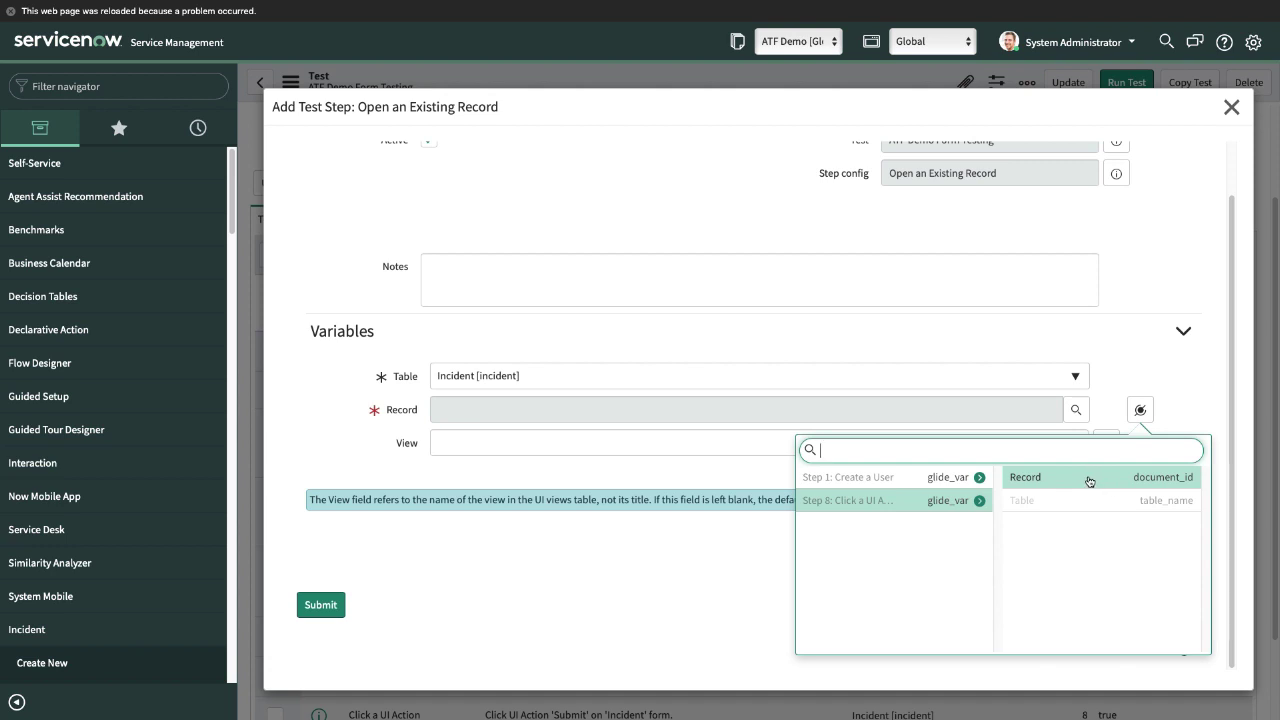
{"action": "left_click", "coordinate": [1088, 478]}
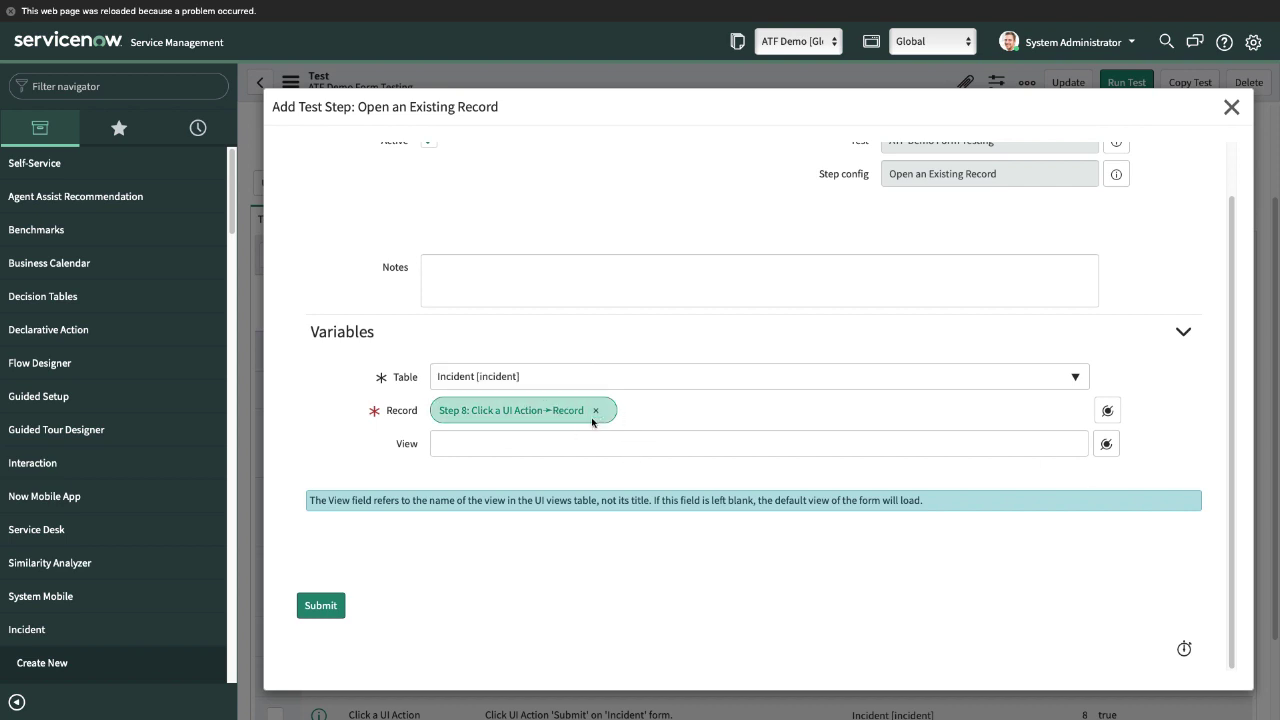
{"action": "left_click", "coordinate": [498, 444]}
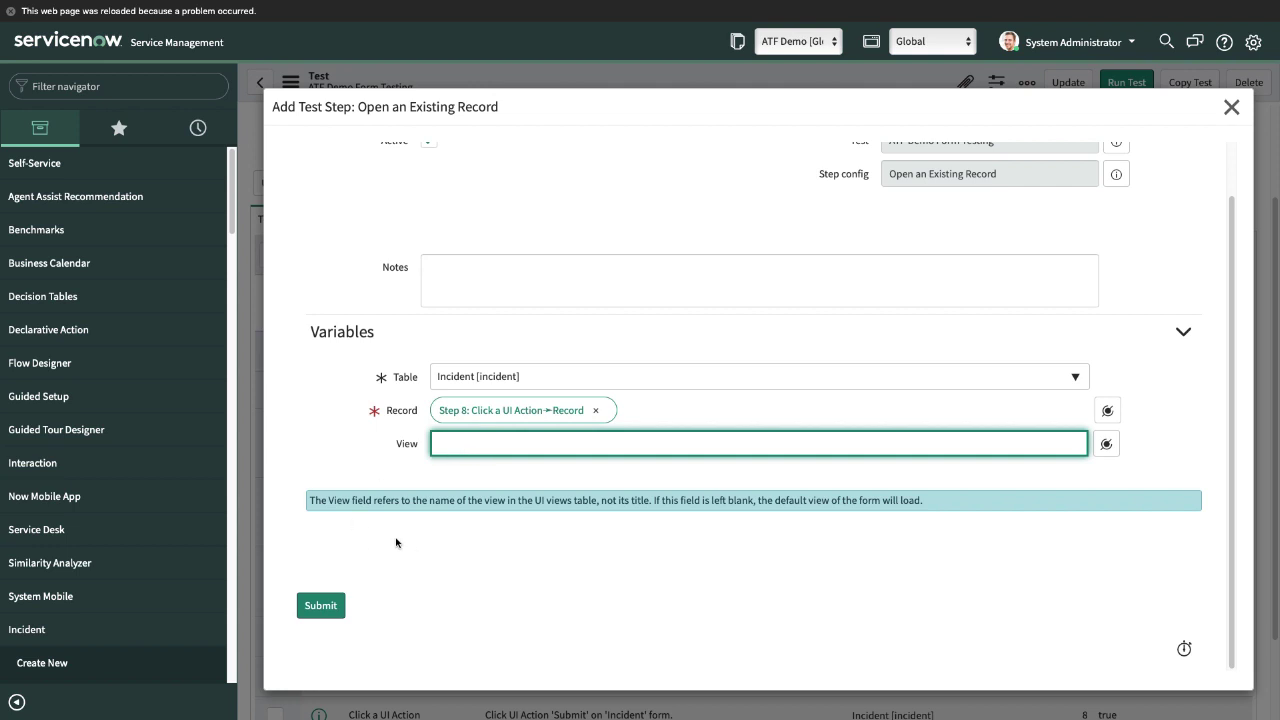
{"action": "left_click", "coordinate": [321, 607]}
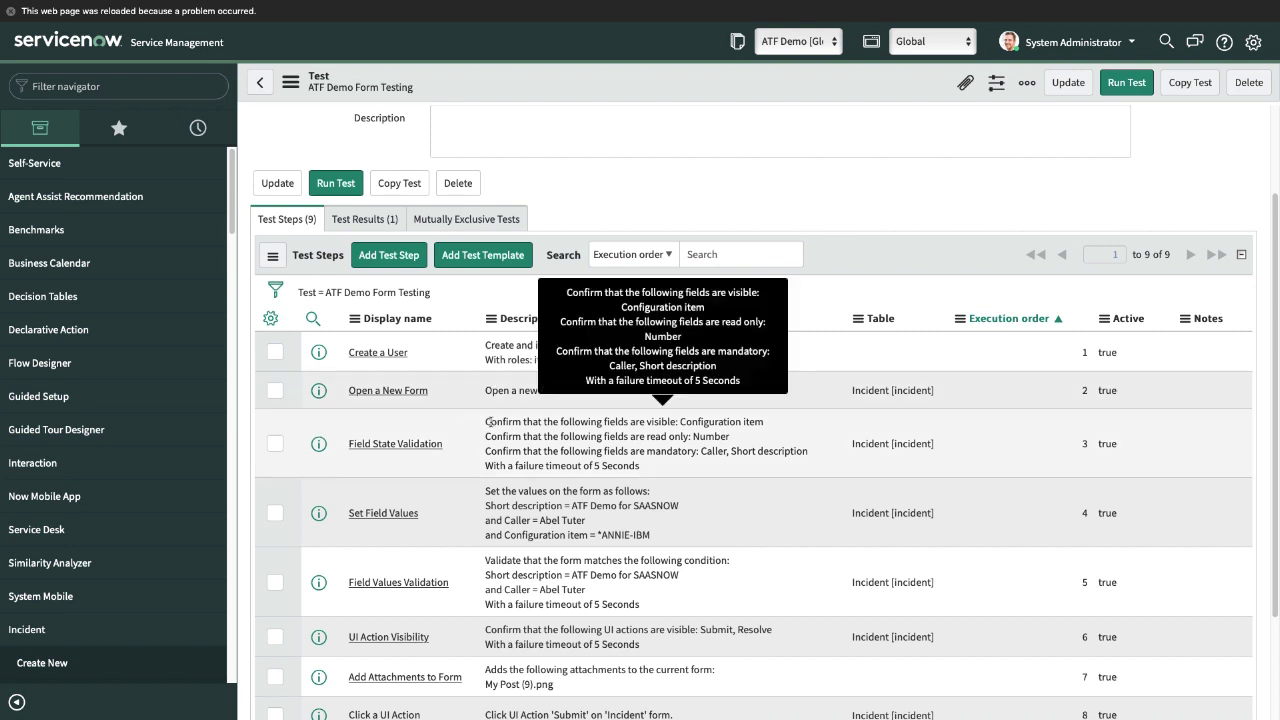
Run the ATF Demo Form Testing test in the current Safari session, follow its execution in the test runner, and return to the test record.
{"action": "scroll", "coordinate": [485, 420], "scroll_direction": "down", "scroll_amount": 3}
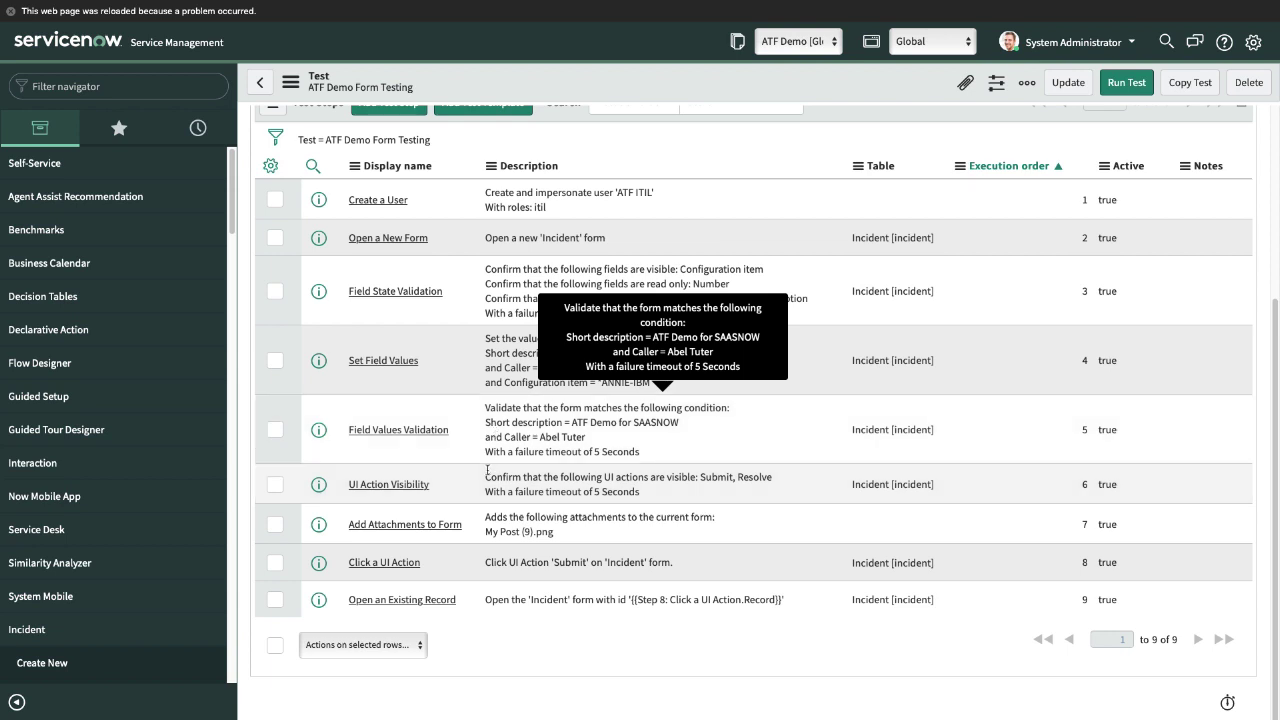
{"action": "scroll", "coordinate": [498, 432], "scroll_direction": "up", "scroll_amount": 3}
{"action": "scroll", "coordinate": [529, 452], "scroll_direction": "down", "scroll_amount": 1}
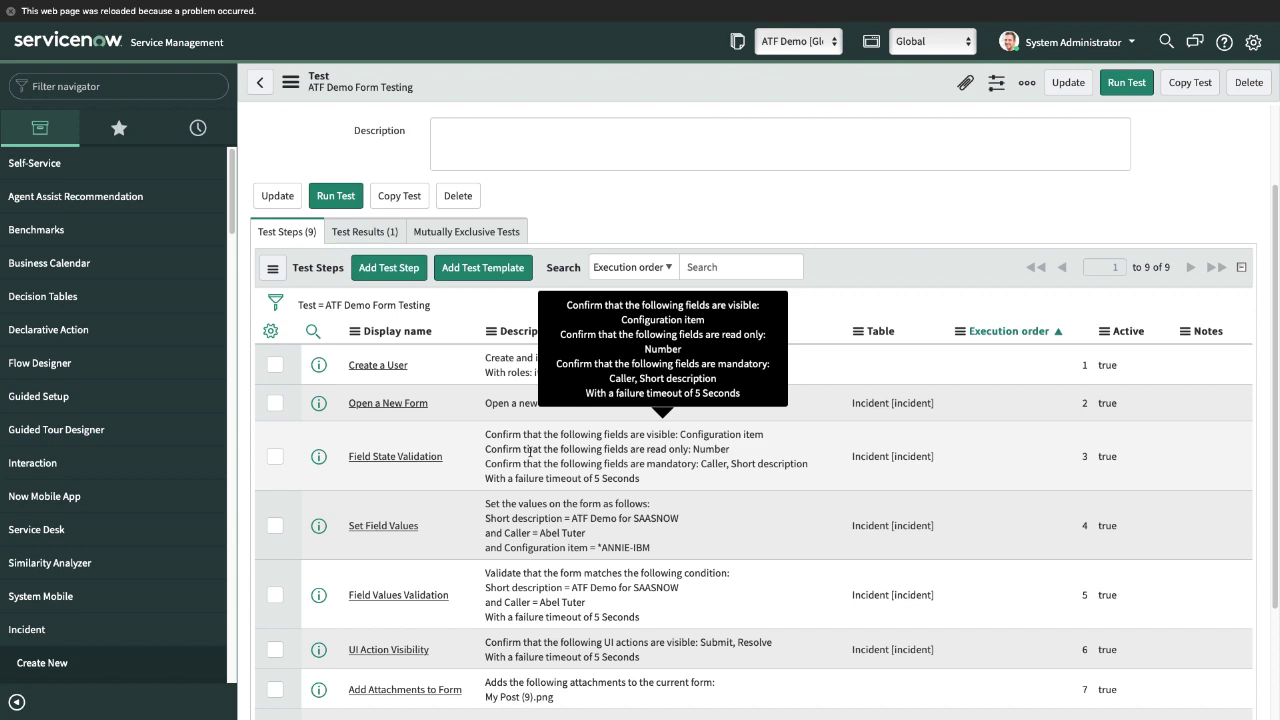
{"action": "scroll", "coordinate": [529, 452], "scroll_direction": "down", "scroll_amount": 2}
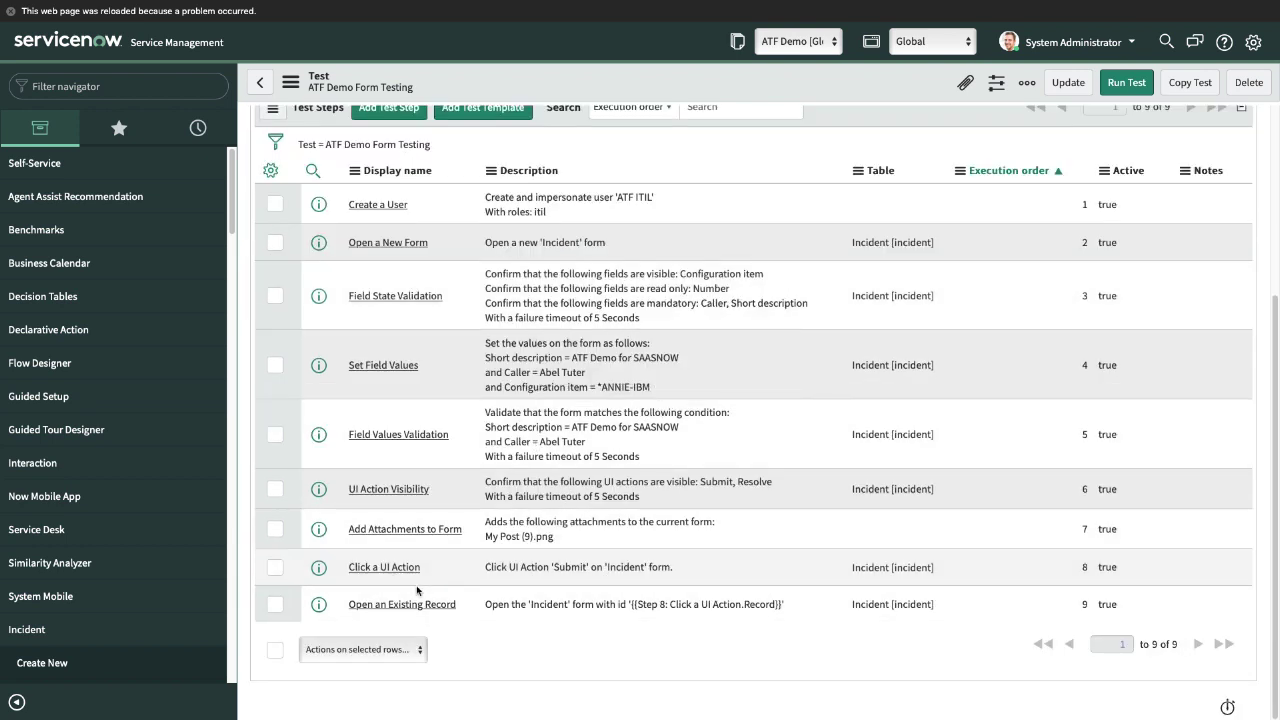
{"action": "scroll", "coordinate": [480, 541], "scroll_direction": "up", "scroll_amount": 3}
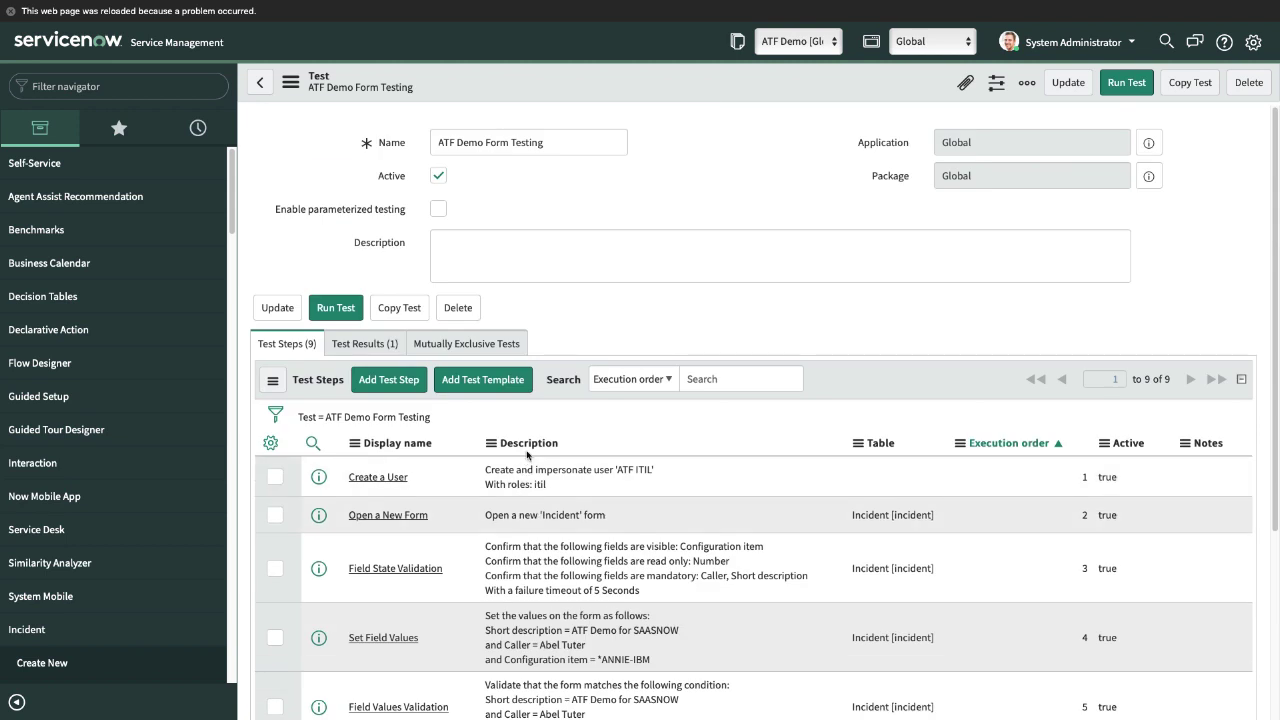
{"action": "left_click", "coordinate": [336, 308]}
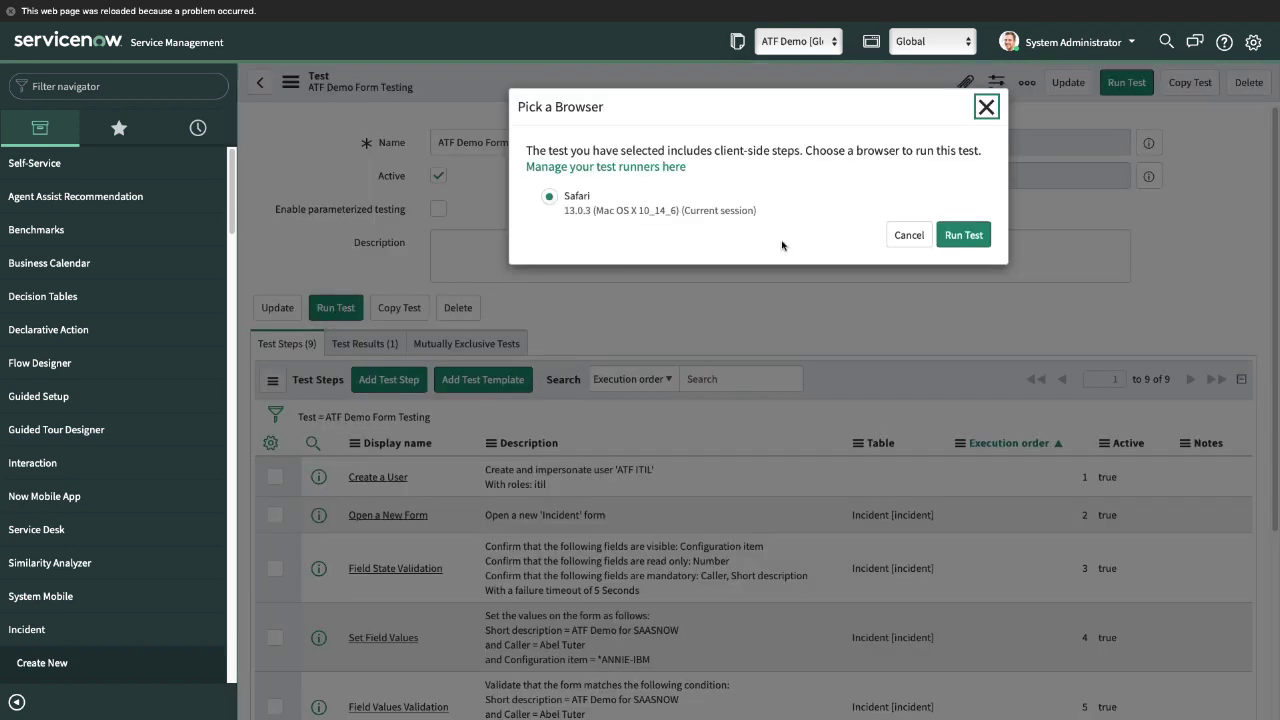
{"action": "left_click", "coordinate": [966, 238]}
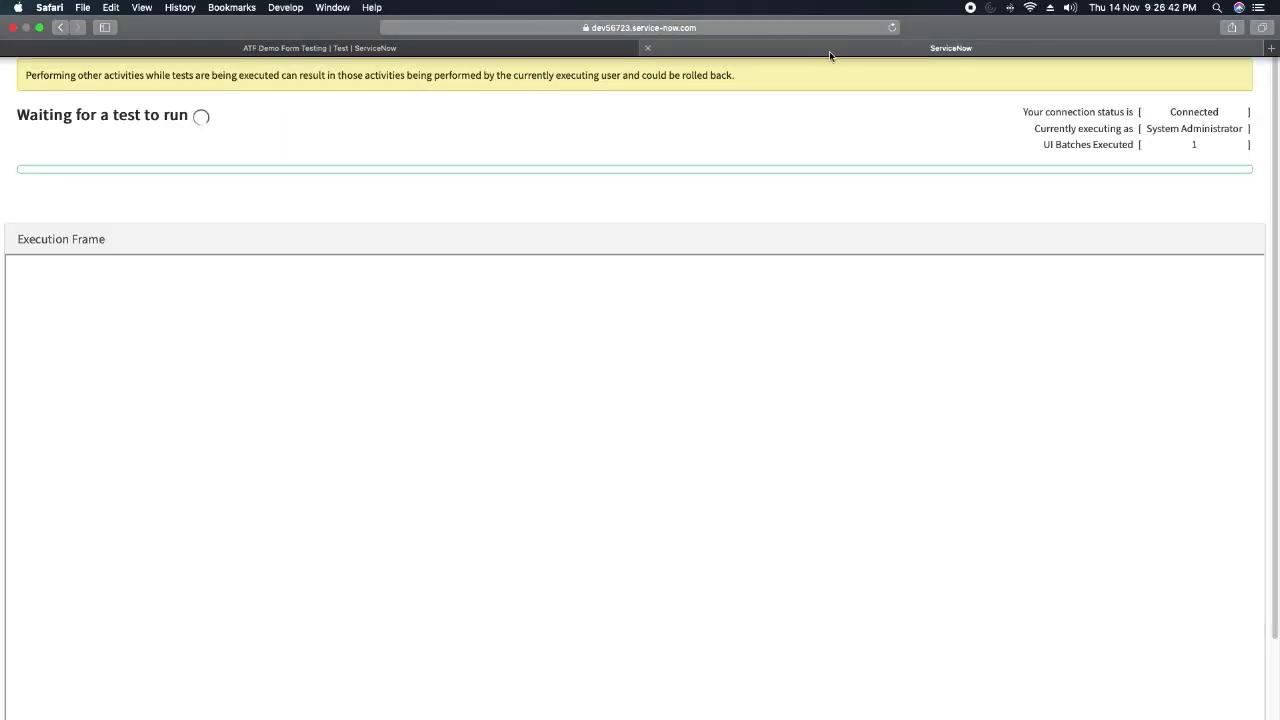
{"action": "scroll", "coordinate": [678, 195], "scroll_direction": "down", "scroll_amount": 1}
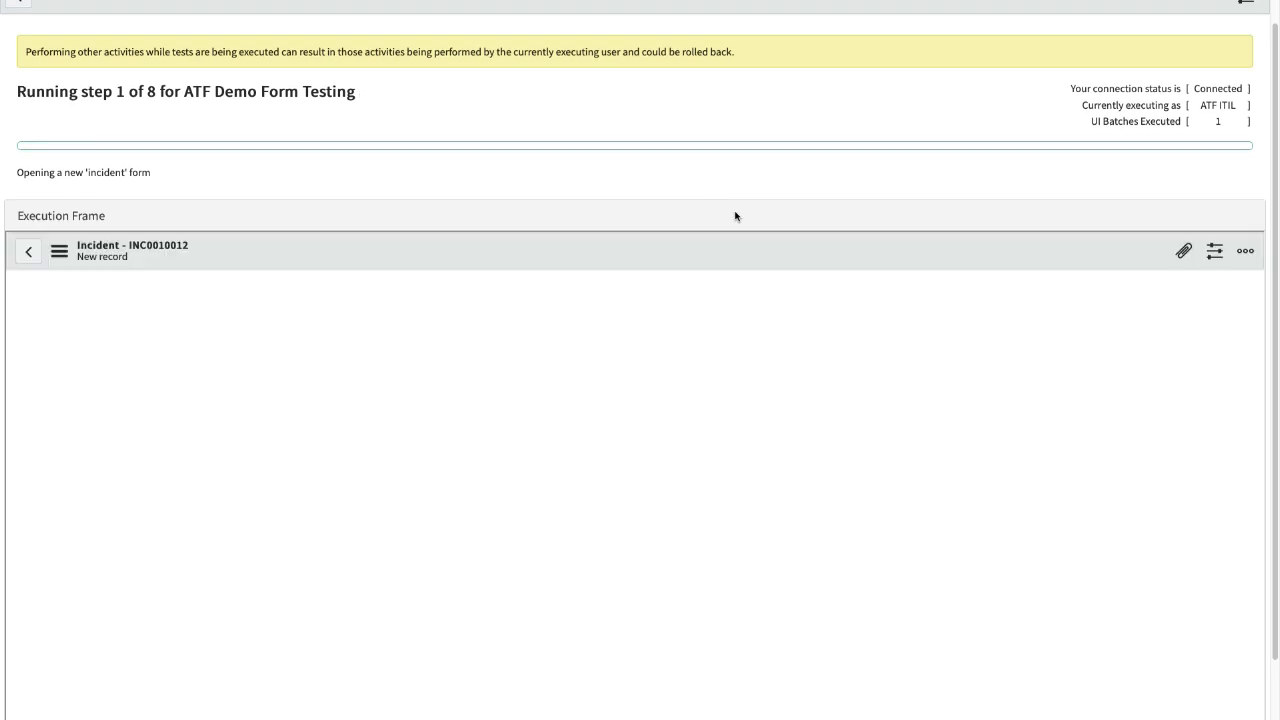
{"action": "scroll", "coordinate": [737, 218], "scroll_direction": "down", "scroll_amount": 1}
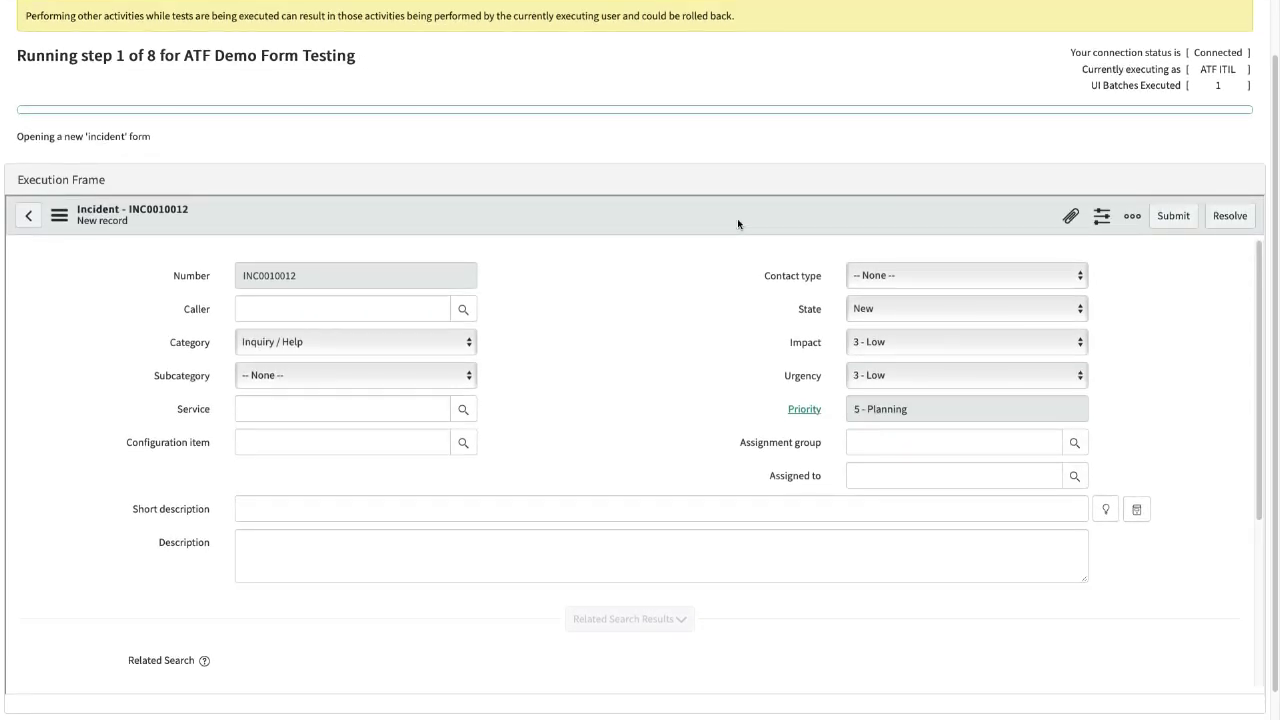
{"action": "scroll", "coordinate": [737, 218], "scroll_direction": "down", "scroll_amount": 1}
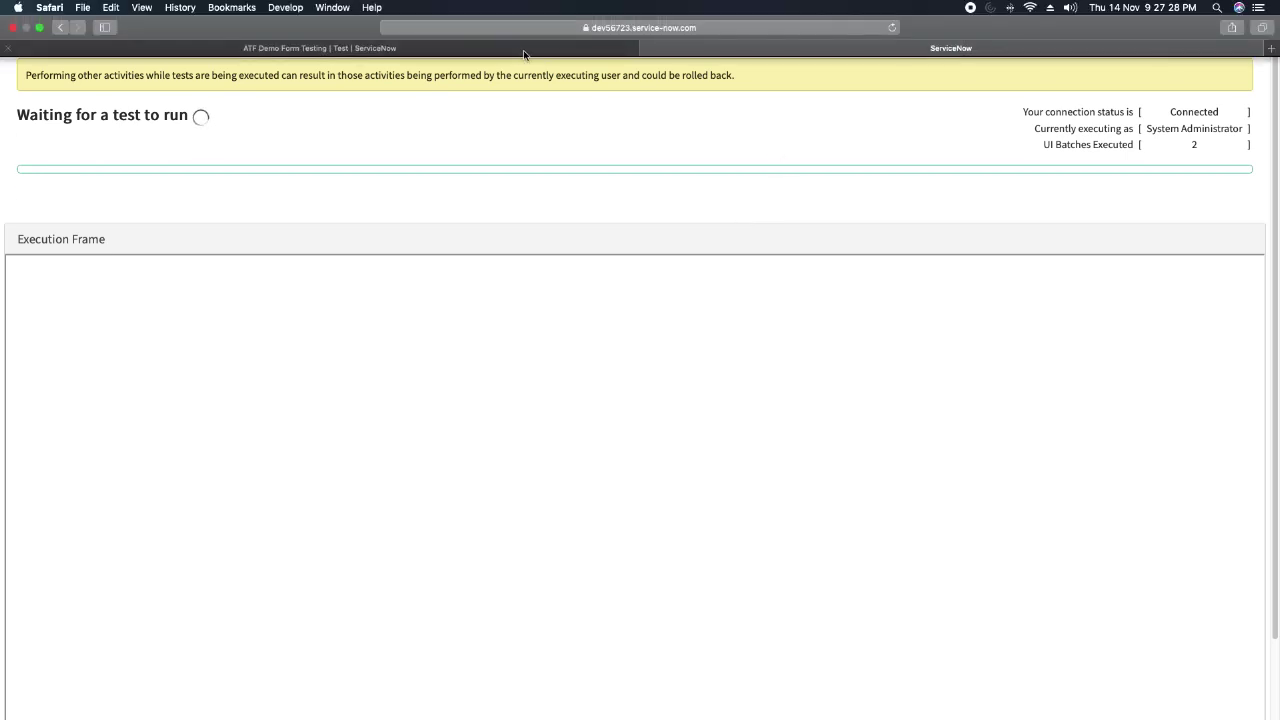
{"action": "left_click", "coordinate": [523, 50]}
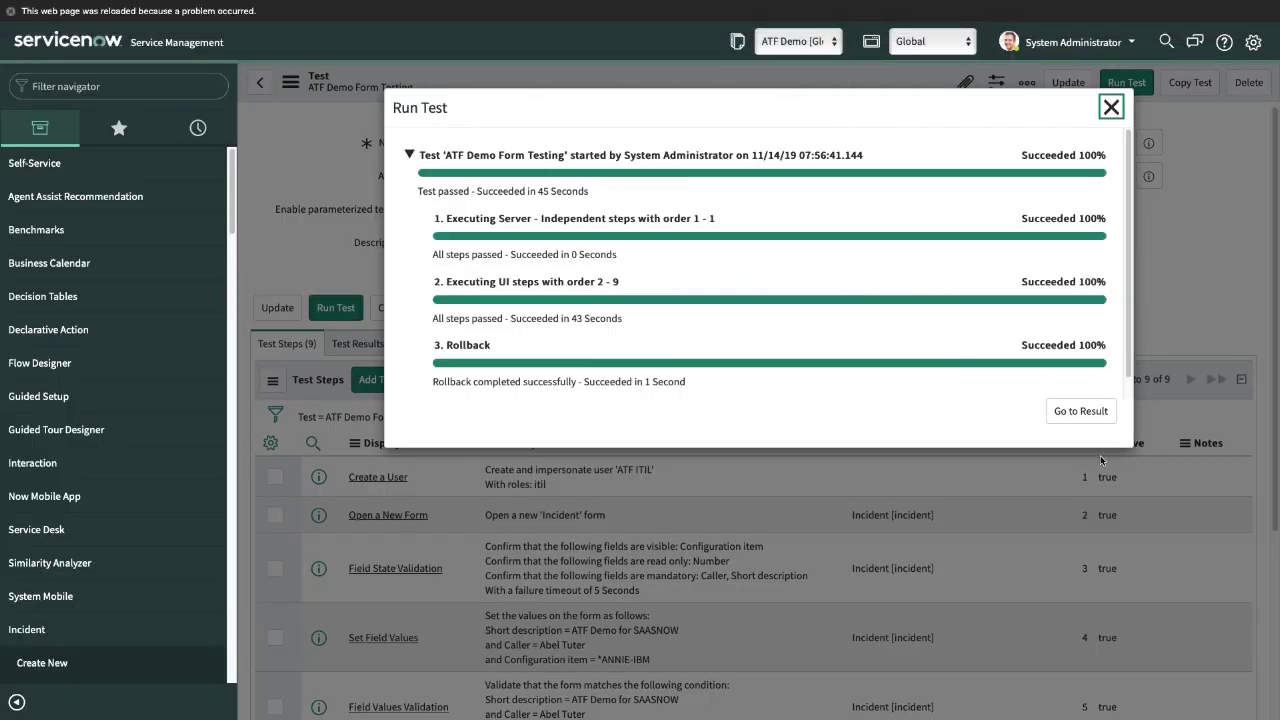
Open the result of the finished run and examine the status and summary of each test step in the Step Results.
{"action": "left_click", "coordinate": [1085, 420]}
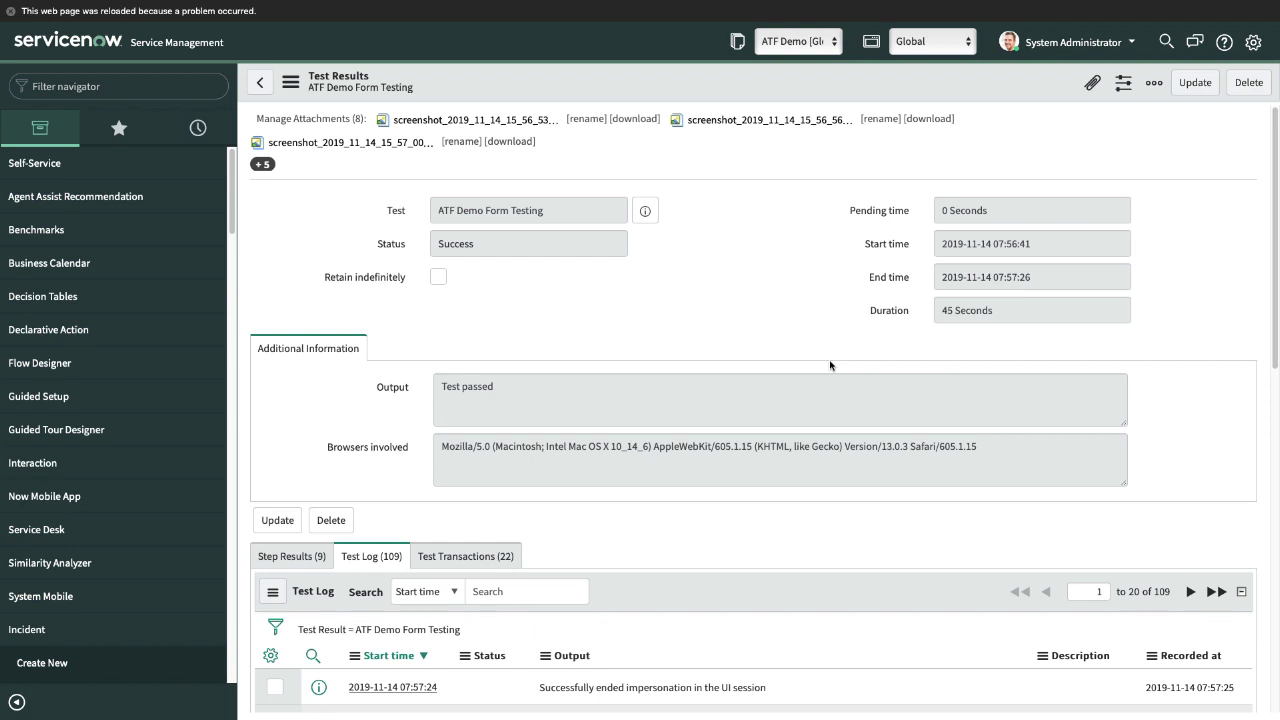
{"action": "left_click", "coordinate": [322, 552]}
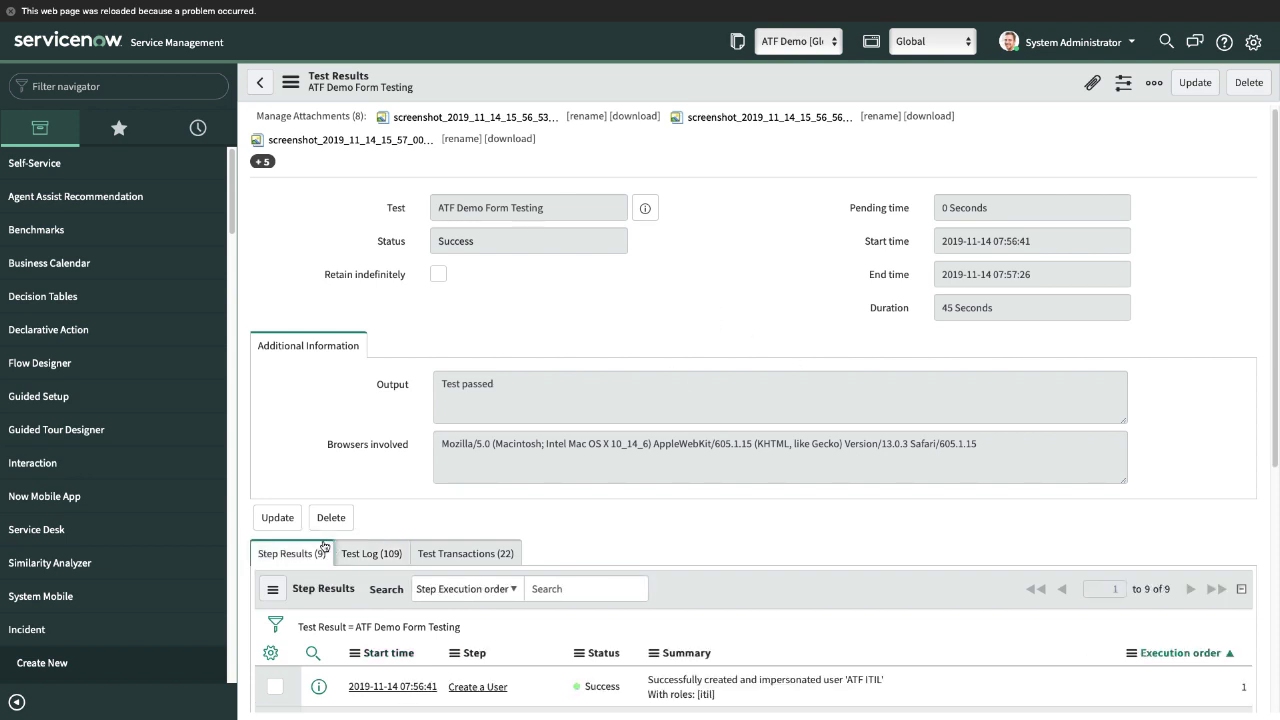
{"action": "scroll", "coordinate": [423, 486], "scroll_direction": "down", "scroll_amount": 8}
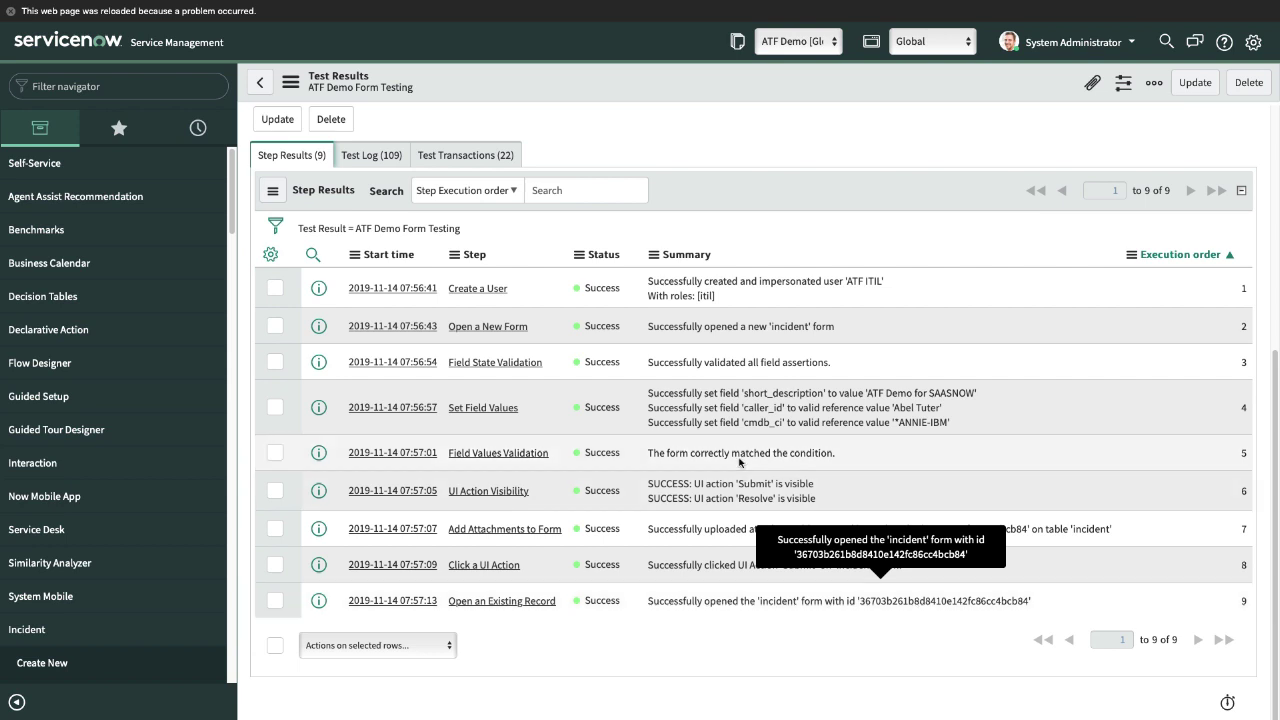
{"action": "scroll", "coordinate": [750, 450], "scroll_direction": "up", "scroll_amount": 8}
Go back to the ATF Demo Form Testing test record from its results and look through its test steps.
{"action": "left_click", "coordinate": [646, 211]}
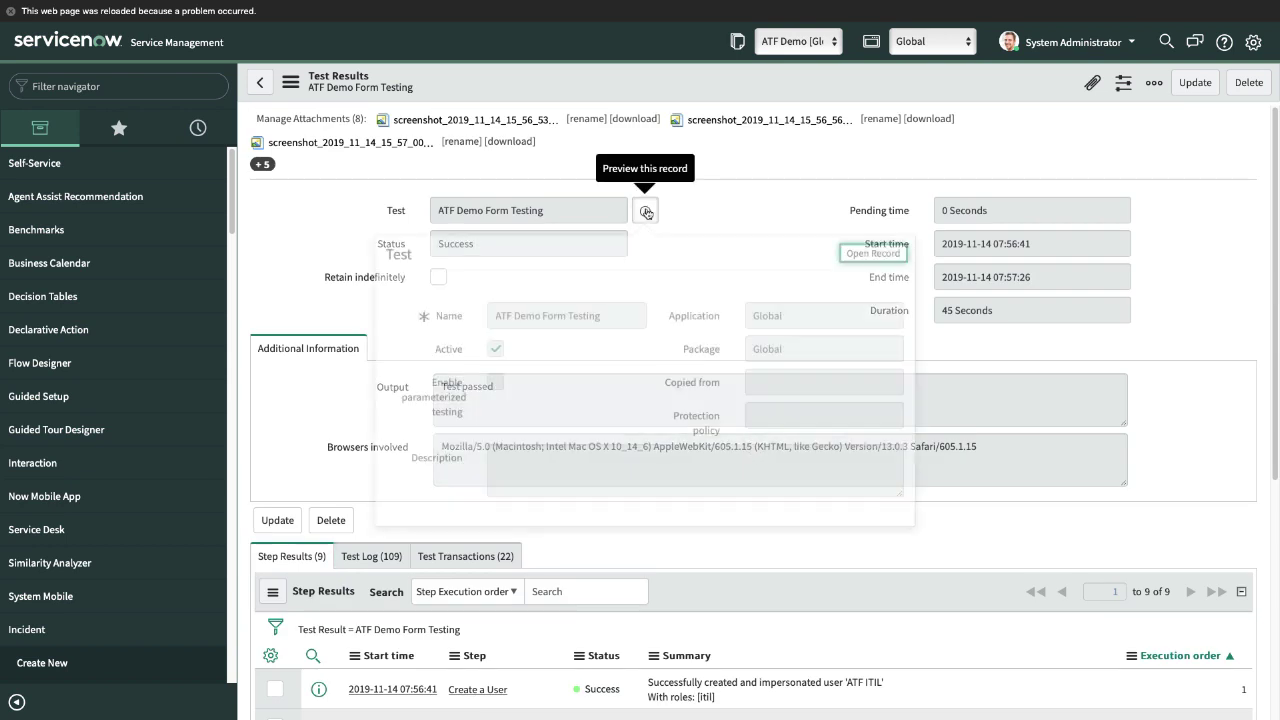
{"action": "left_click", "coordinate": [858, 256]}
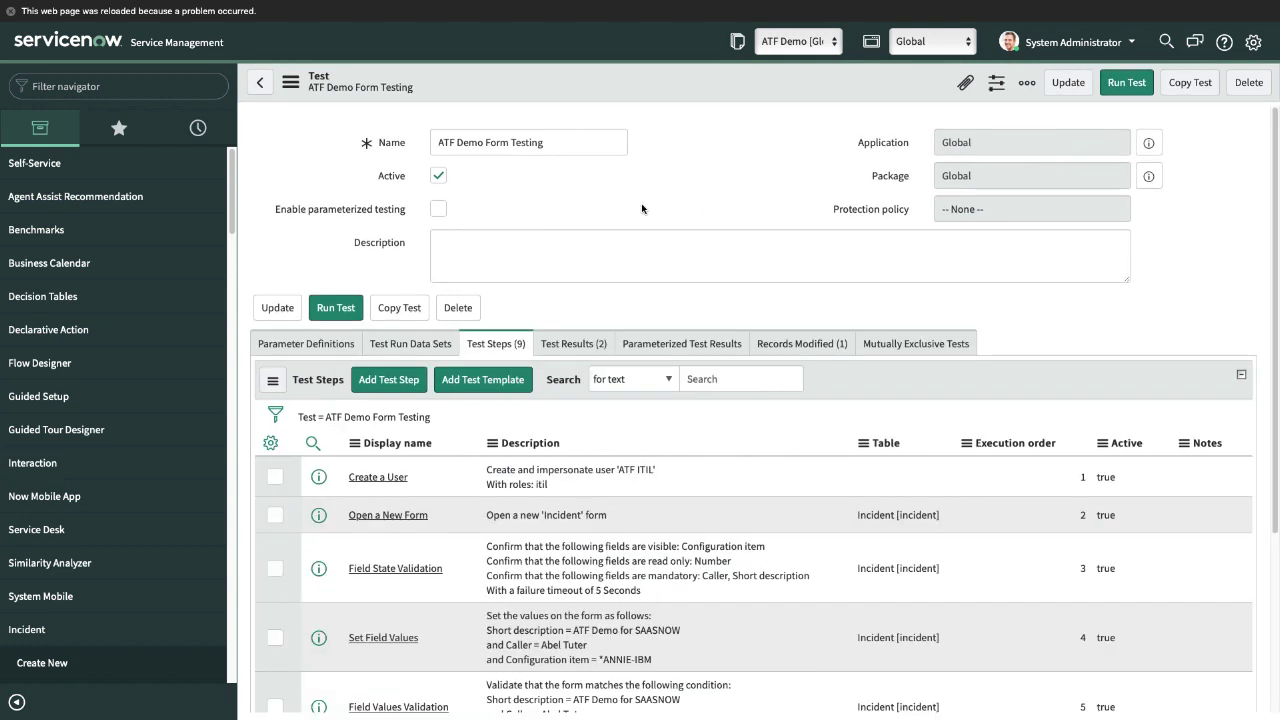
{"action": "scroll", "coordinate": [570, 258], "scroll_direction": "down", "scroll_amount": 2}
{"action": "scroll", "coordinate": [570, 258], "scroll_direction": "down", "scroll_amount": 1}
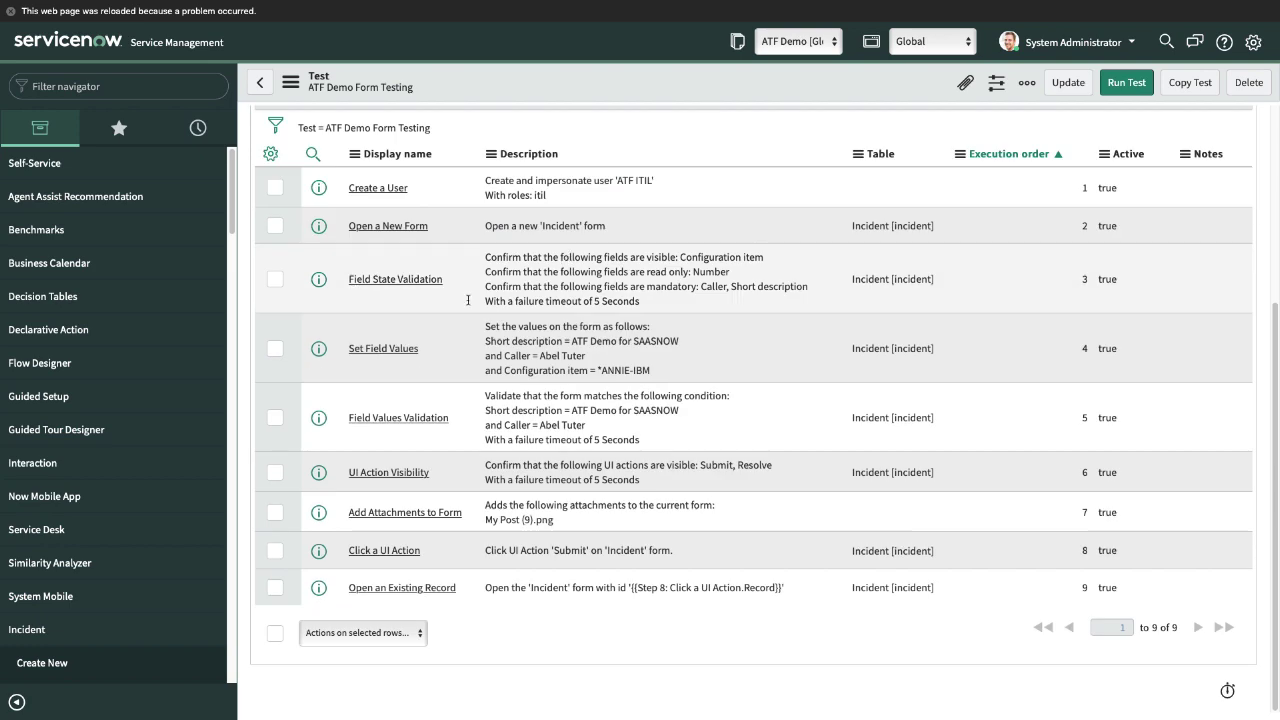
{"action": "scroll", "coordinate": [445, 505], "scroll_direction": "up", "scroll_amount": 3}
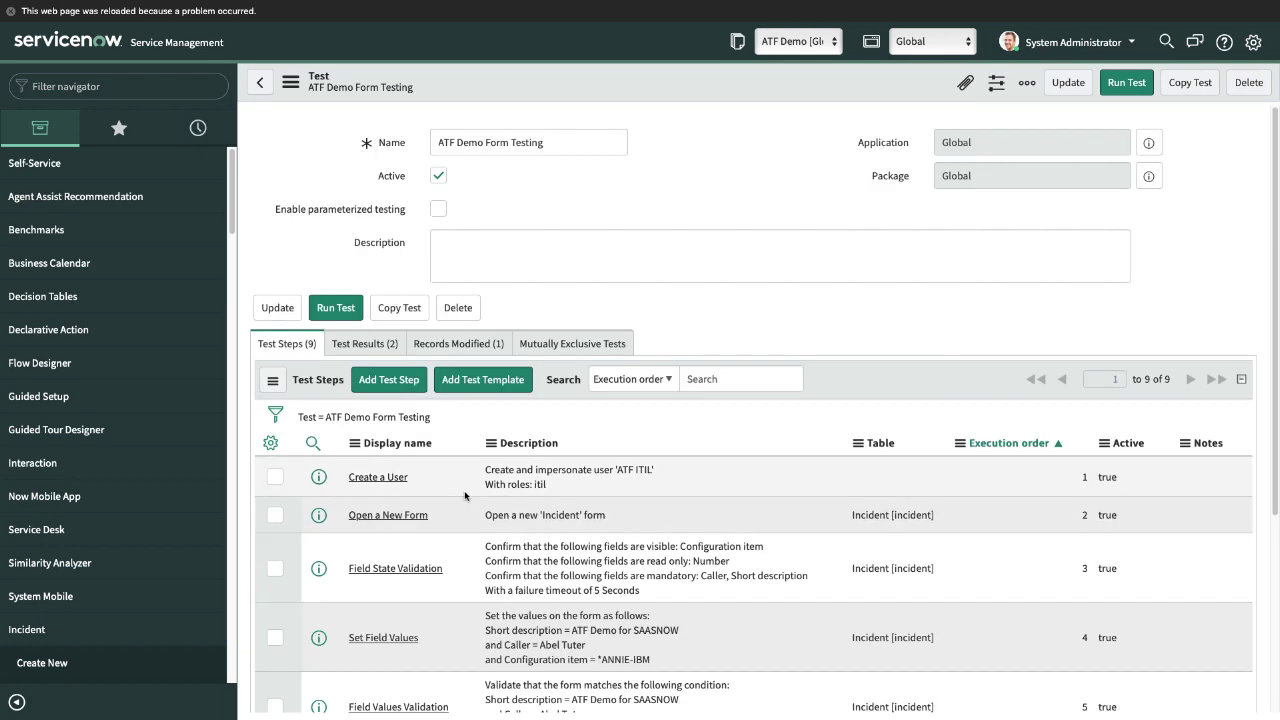
Read the description of the Submit a Form step type among the form test steps without adding a step.
{"action": "left_click", "coordinate": [401, 383]}
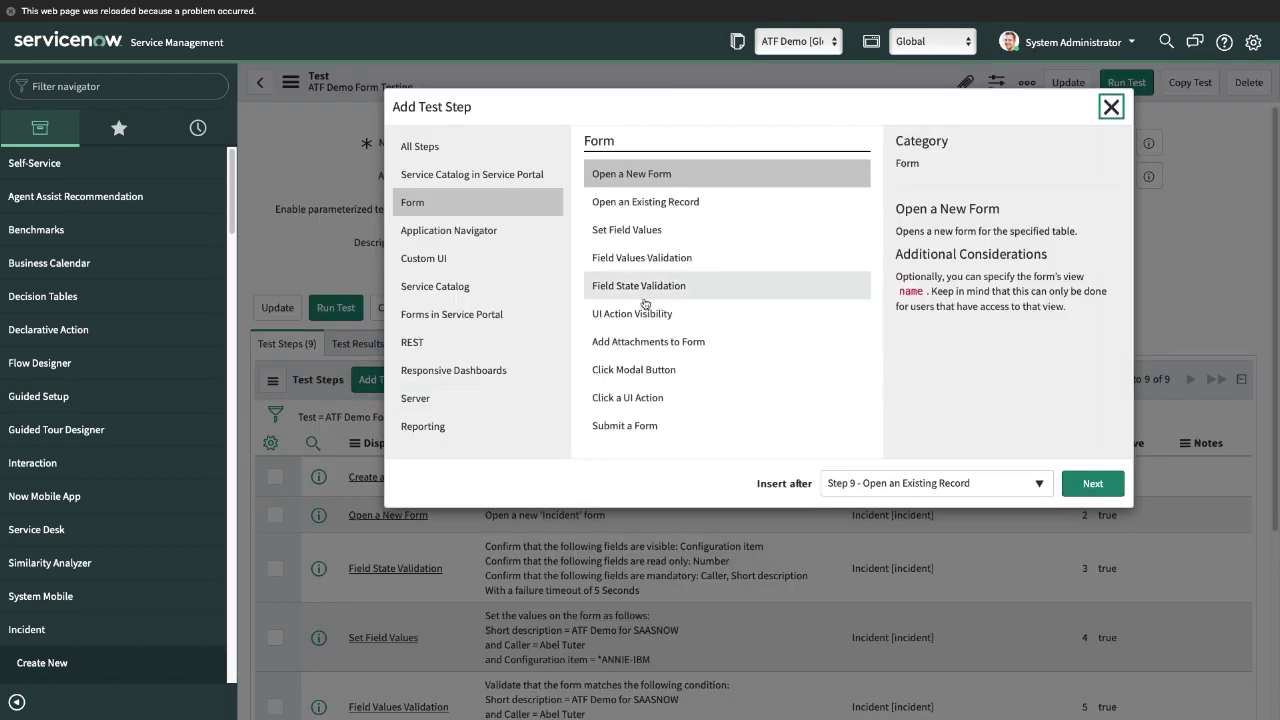
{"action": "left_click", "coordinate": [635, 374]}
{"action": "left_click", "coordinate": [632, 428]}
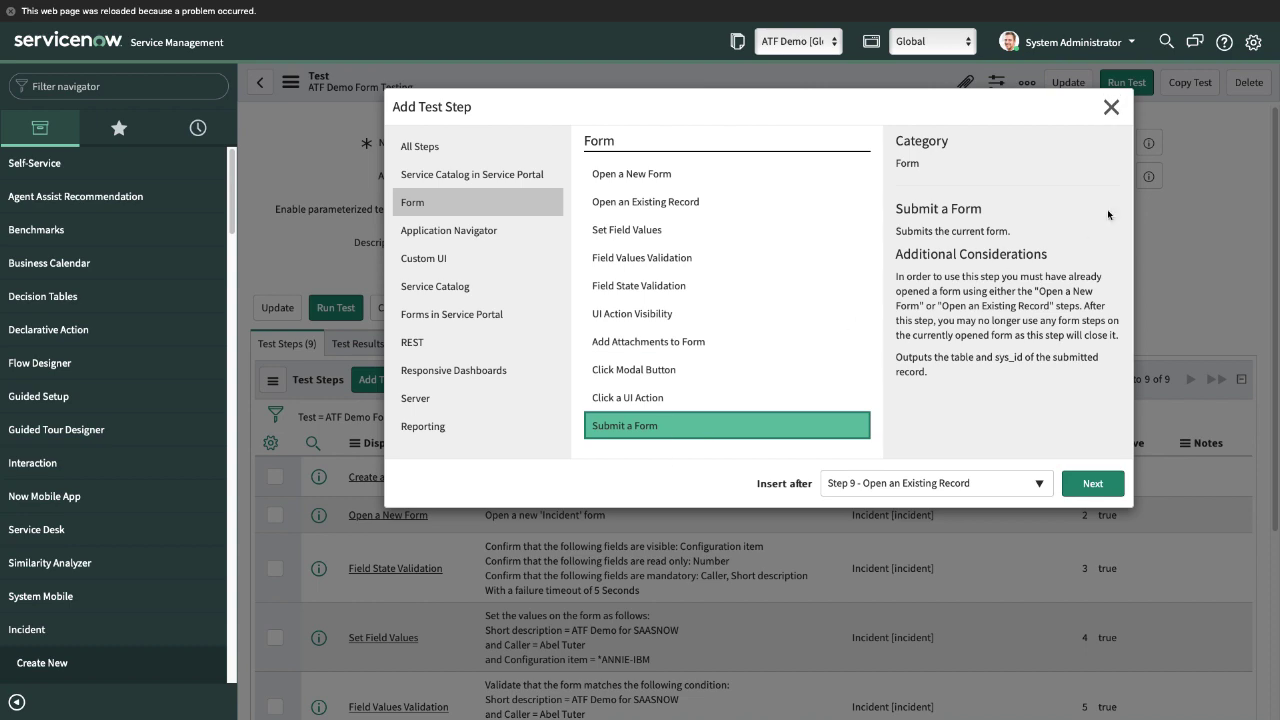
{"action": "left_click", "coordinate": [1111, 107]}
Set Active to false for the Click a UI Action step, execution order 8, in the Test Steps list.
{"action": "scroll", "coordinate": [480, 489], "scroll_direction": "down", "scroll_amount": 3}
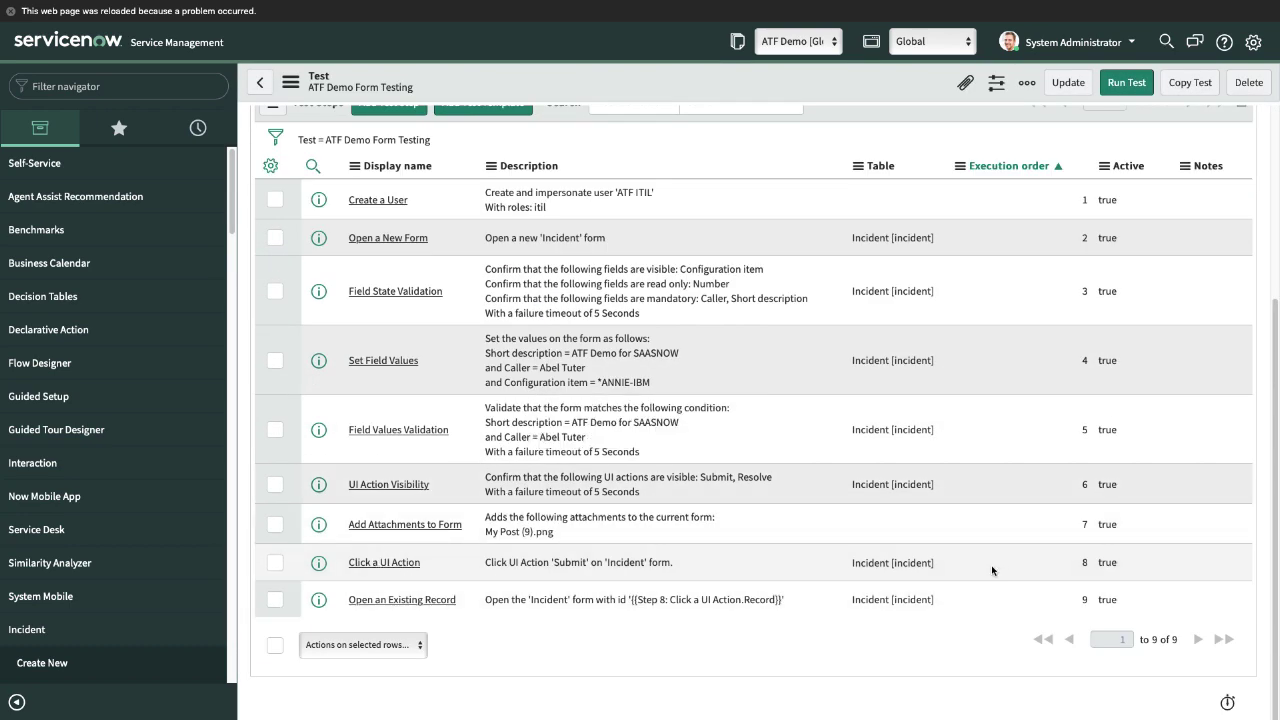
{"action": "double_click", "coordinate": [1076, 566]}
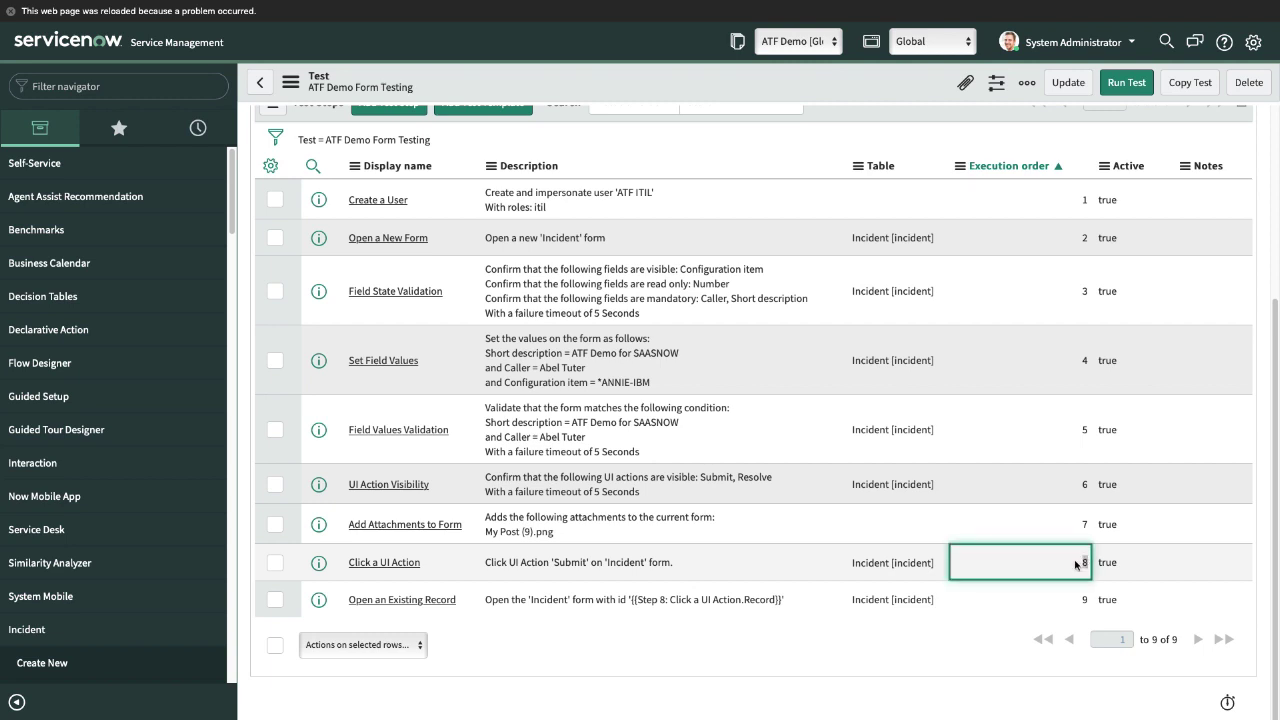
{"action": "left_click", "coordinate": [1146, 564]}
{"action": "left_click", "coordinate": [1148, 568]}
{"action": "double_click", "coordinate": [1148, 568]}
{"action": "left_click", "coordinate": [1140, 566]}
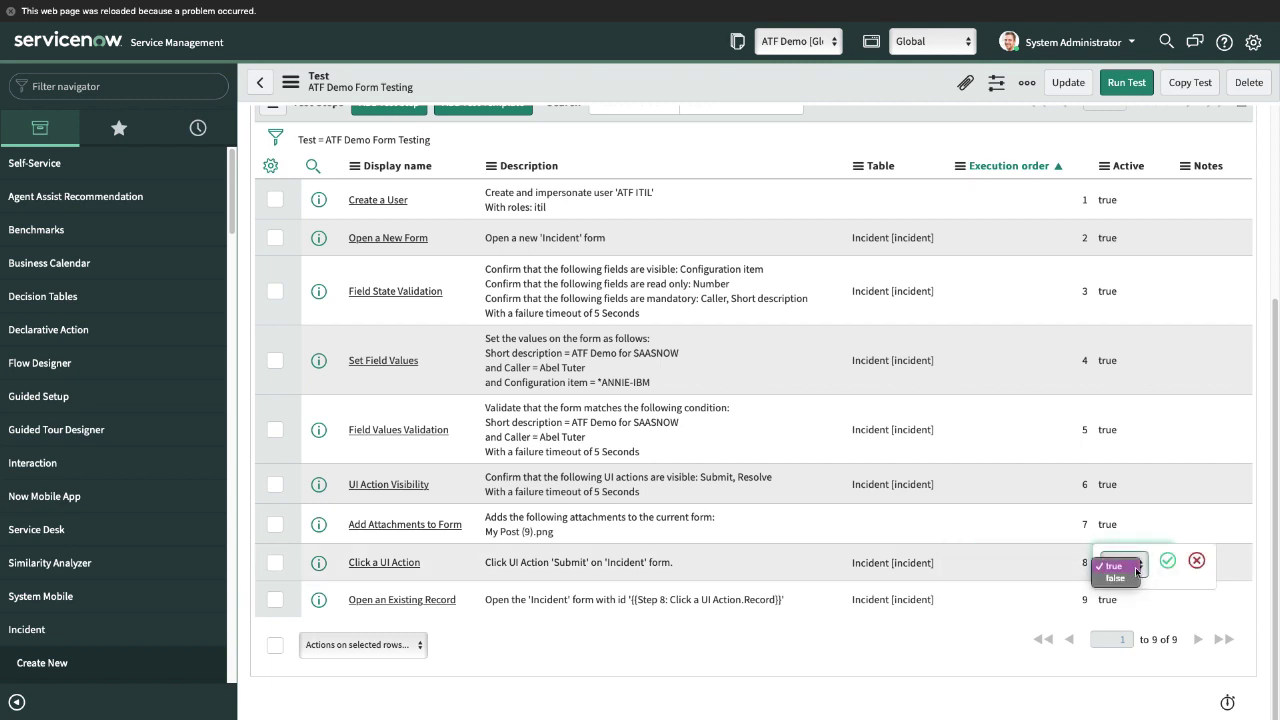
{"action": "left_click", "coordinate": [1140, 580]}
{"action": "left_click", "coordinate": [1166, 561]}
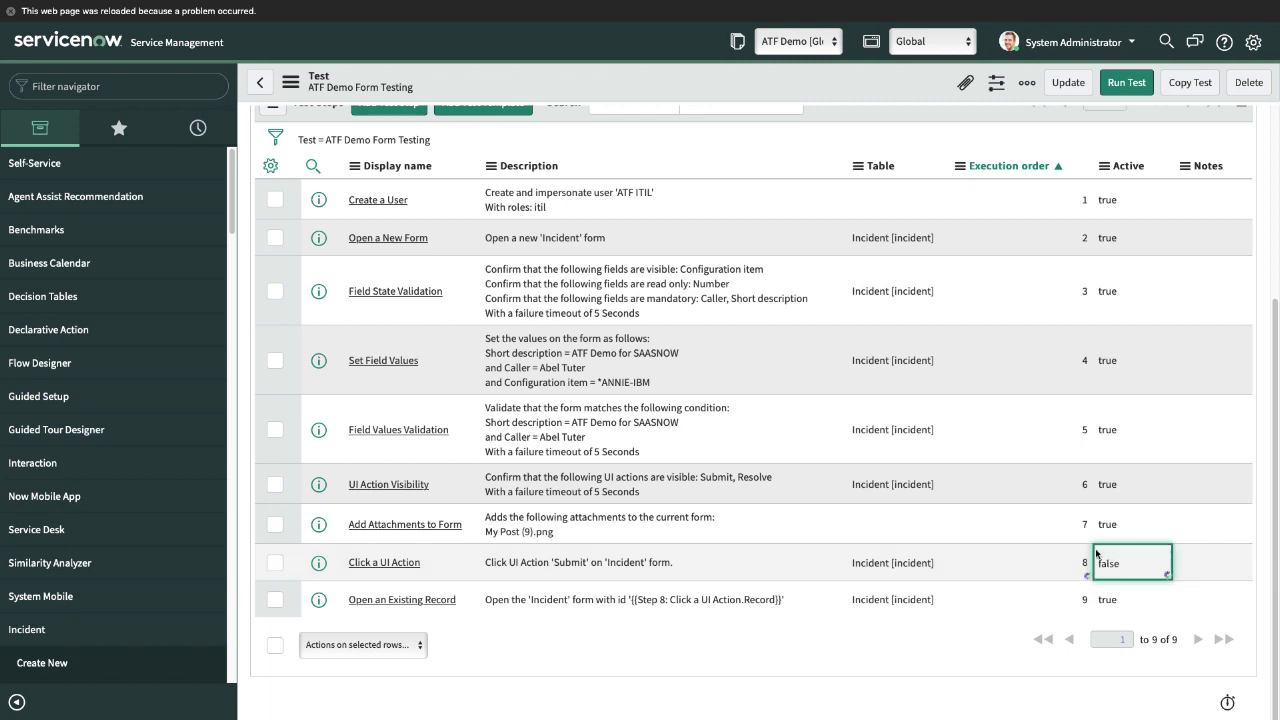
{"action": "scroll", "coordinate": [748, 574], "scroll_direction": "up", "scroll_amount": 3}
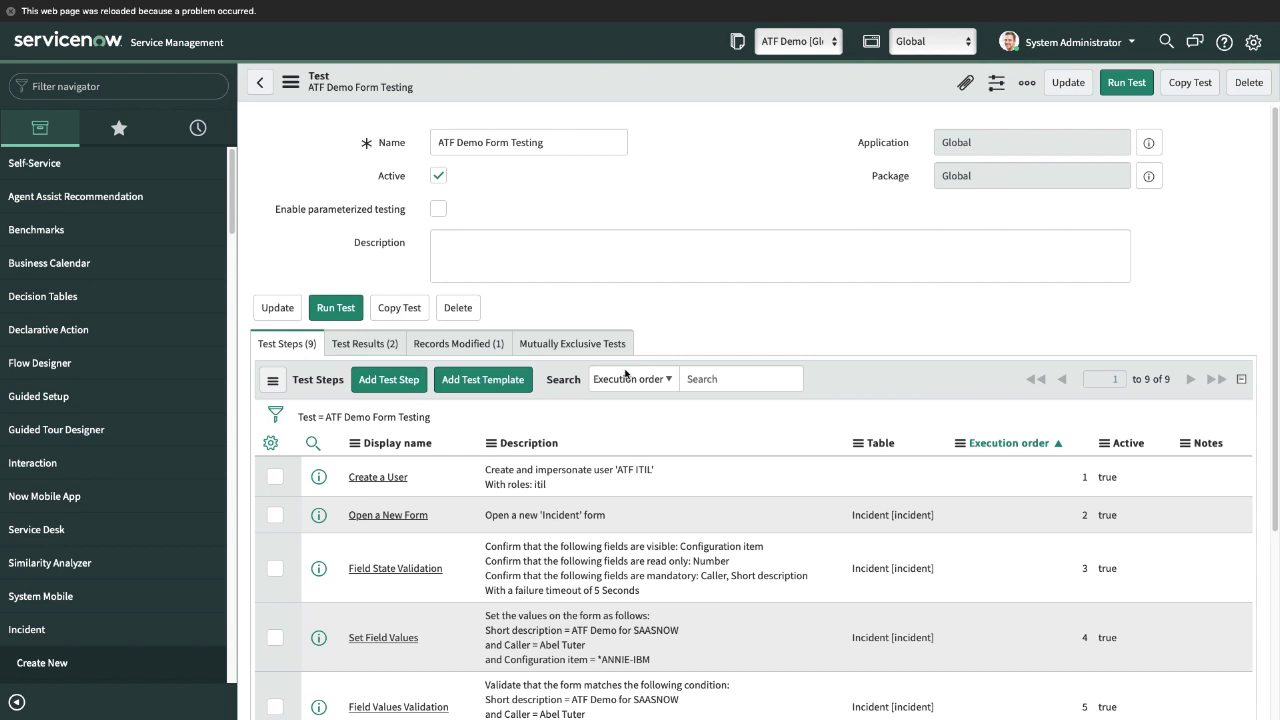
Add a Submit a Form test step after Step 7 - Add Attachments to Form, with assert type Form submitted to server.
{"action": "left_click", "coordinate": [389, 380]}
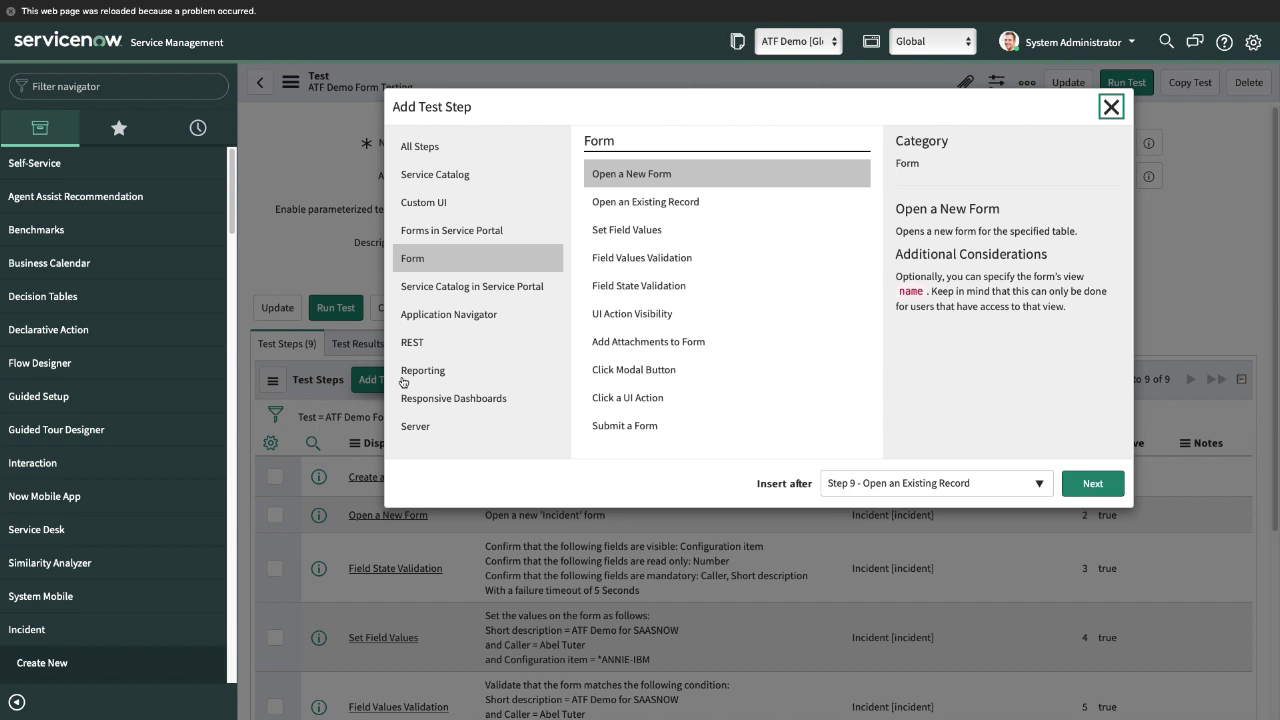
{"action": "left_click", "coordinate": [650, 405]}
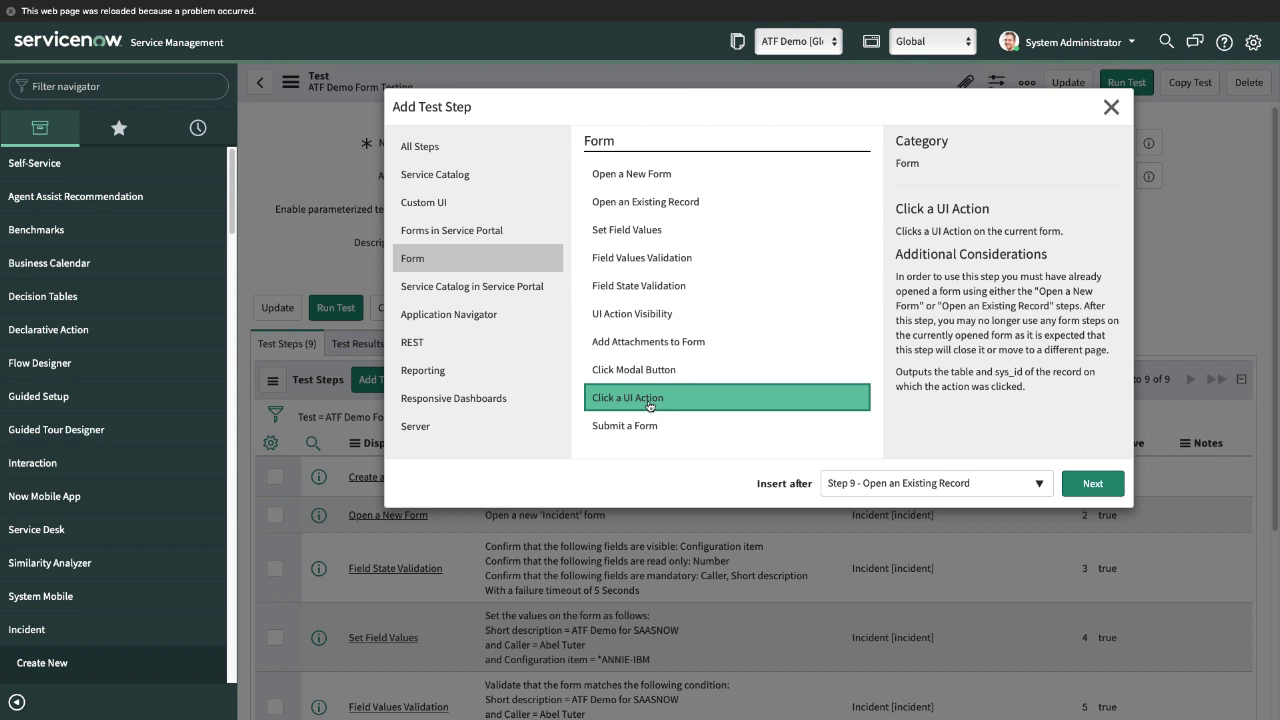
{"action": "left_click", "coordinate": [632, 430]}
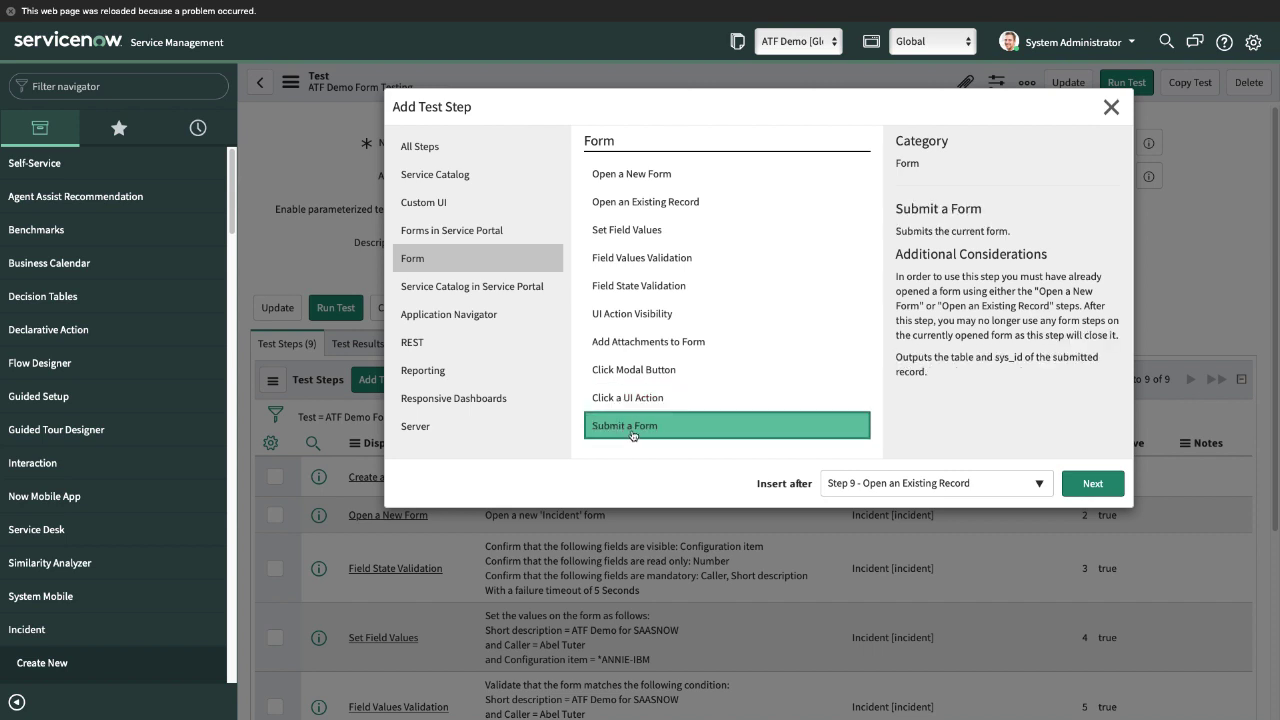
{"action": "left_click", "coordinate": [904, 482]}
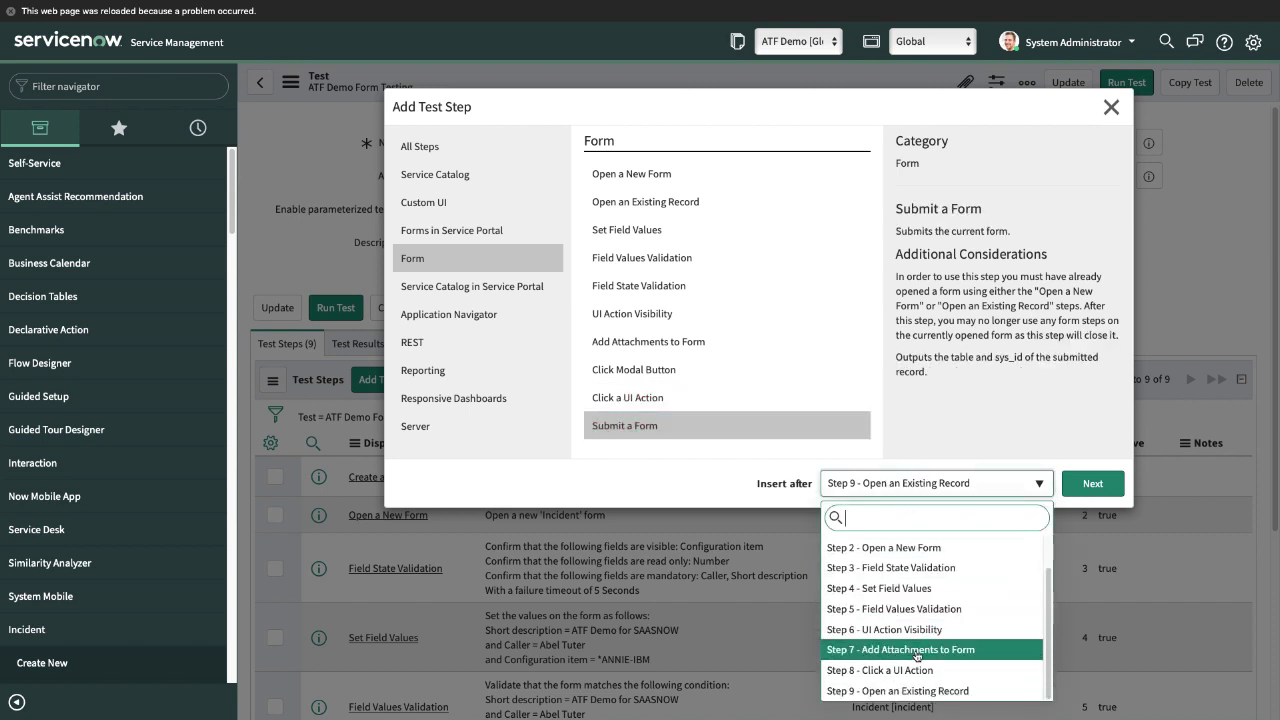
{"action": "left_click", "coordinate": [916, 652]}
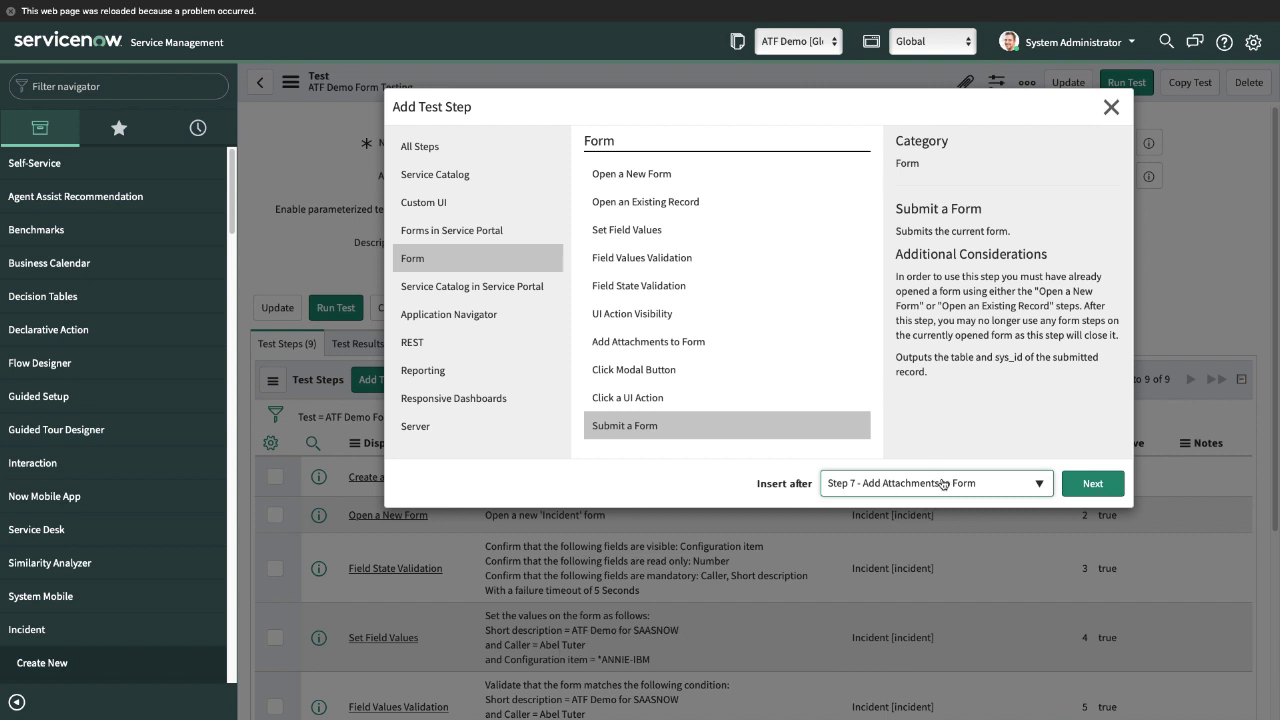
{"action": "left_click", "coordinate": [1092, 487]}
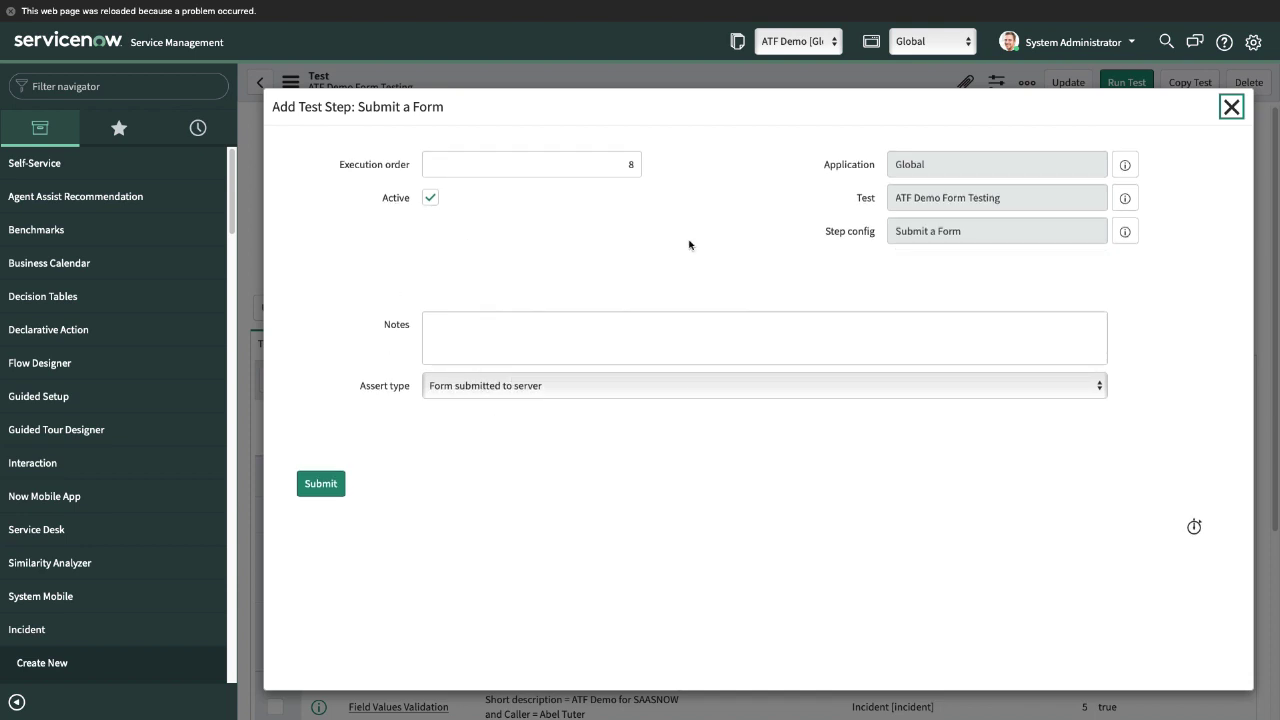
{"action": "left_click", "coordinate": [542, 386]}
{"action": "left_click", "coordinate": [529, 462]}
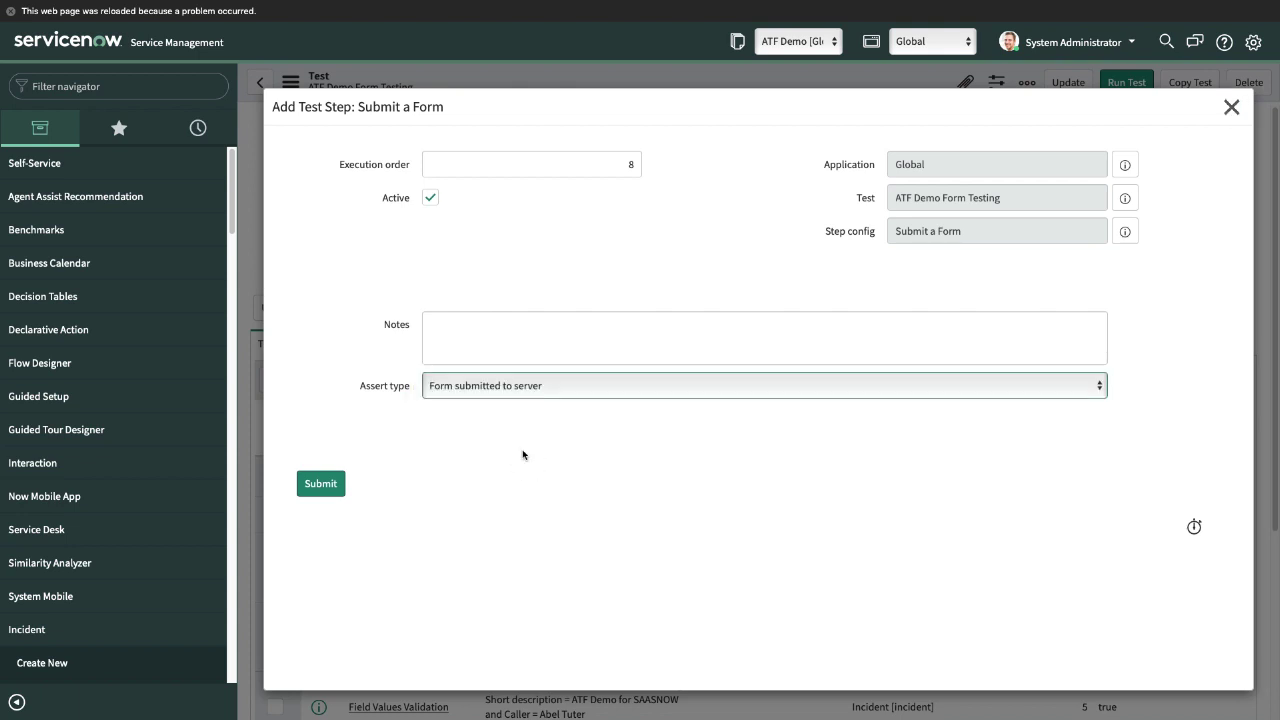
{"action": "left_click", "coordinate": [317, 485]}
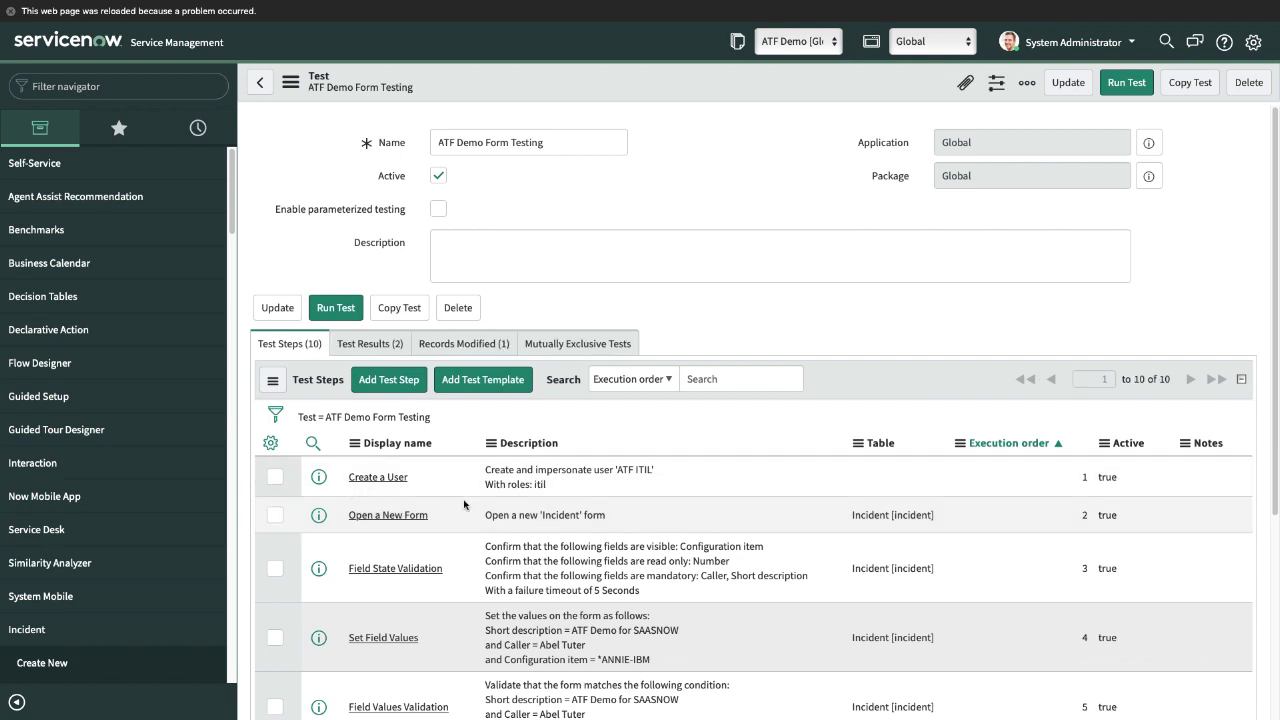
{"action": "scroll", "coordinate": [352, 492], "scroll_direction": "down", "scroll_amount": 3}
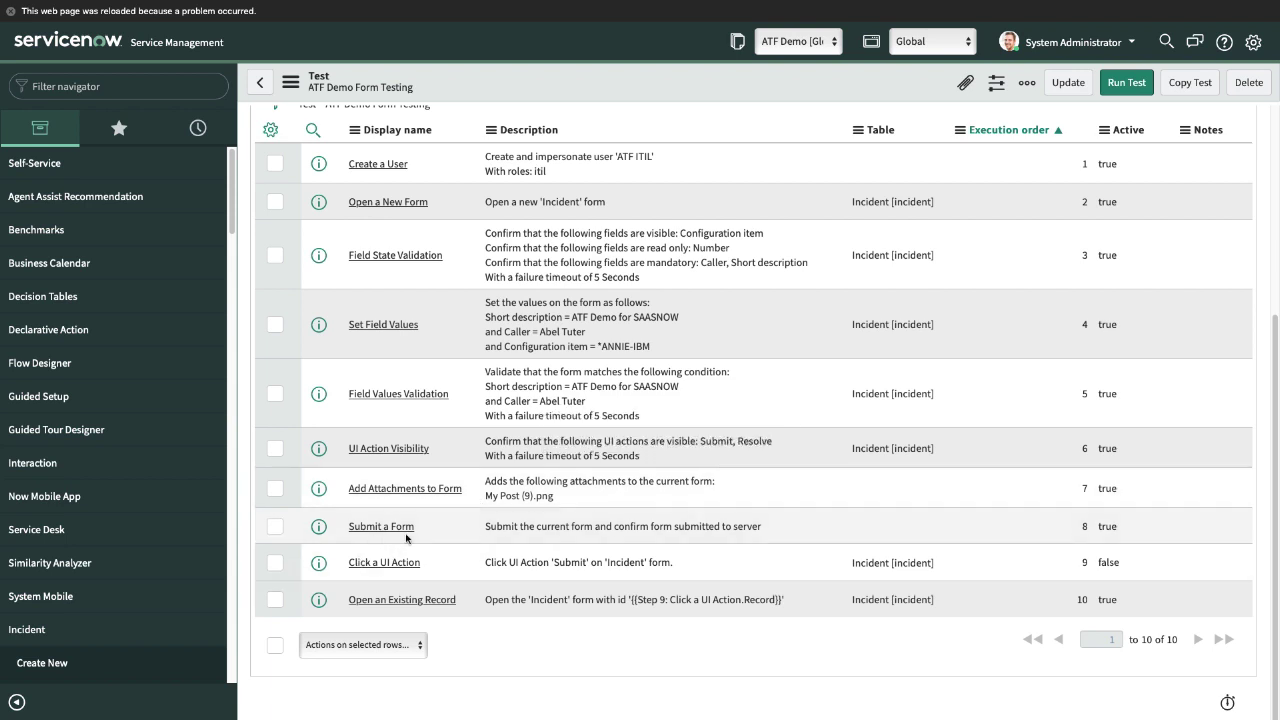
{"action": "scroll", "coordinate": [406, 540], "scroll_direction": "up", "scroll_amount": 3}
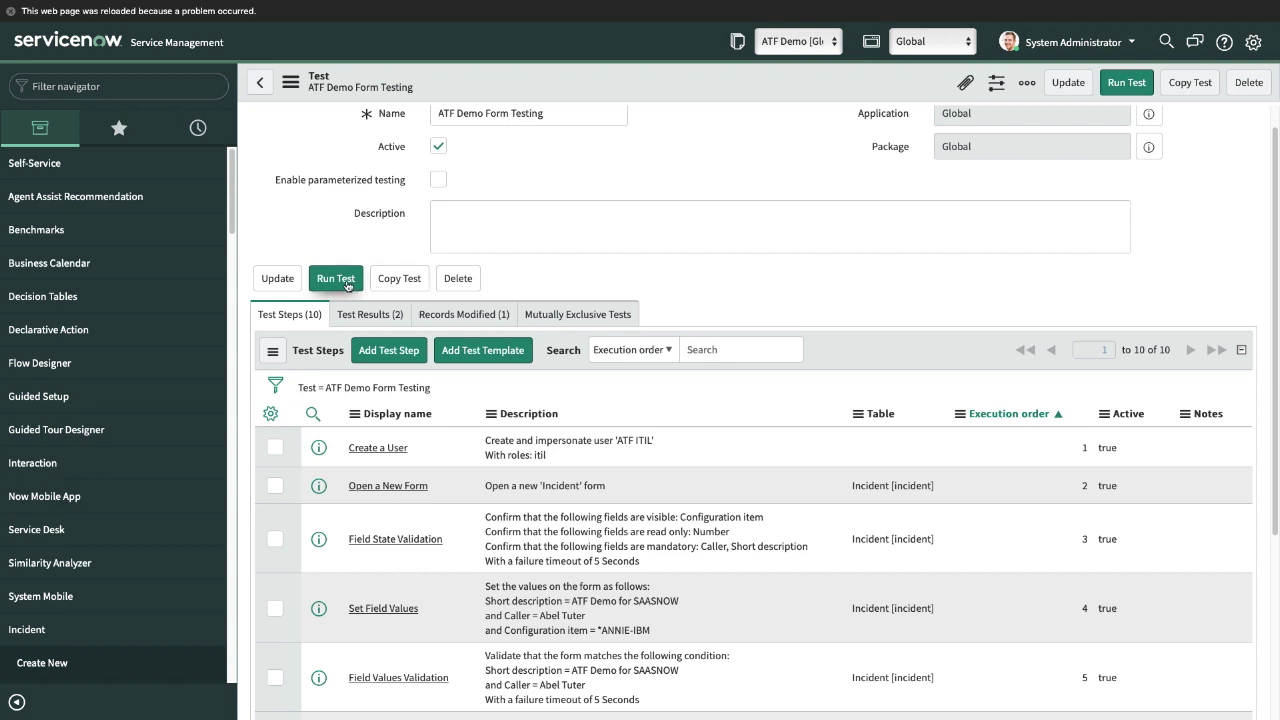
Read the description and additional considerations of the Click Modal Button form step type without adding a step.
{"action": "scroll", "coordinate": [405, 330], "scroll_direction": "down", "scroll_amount": 3}
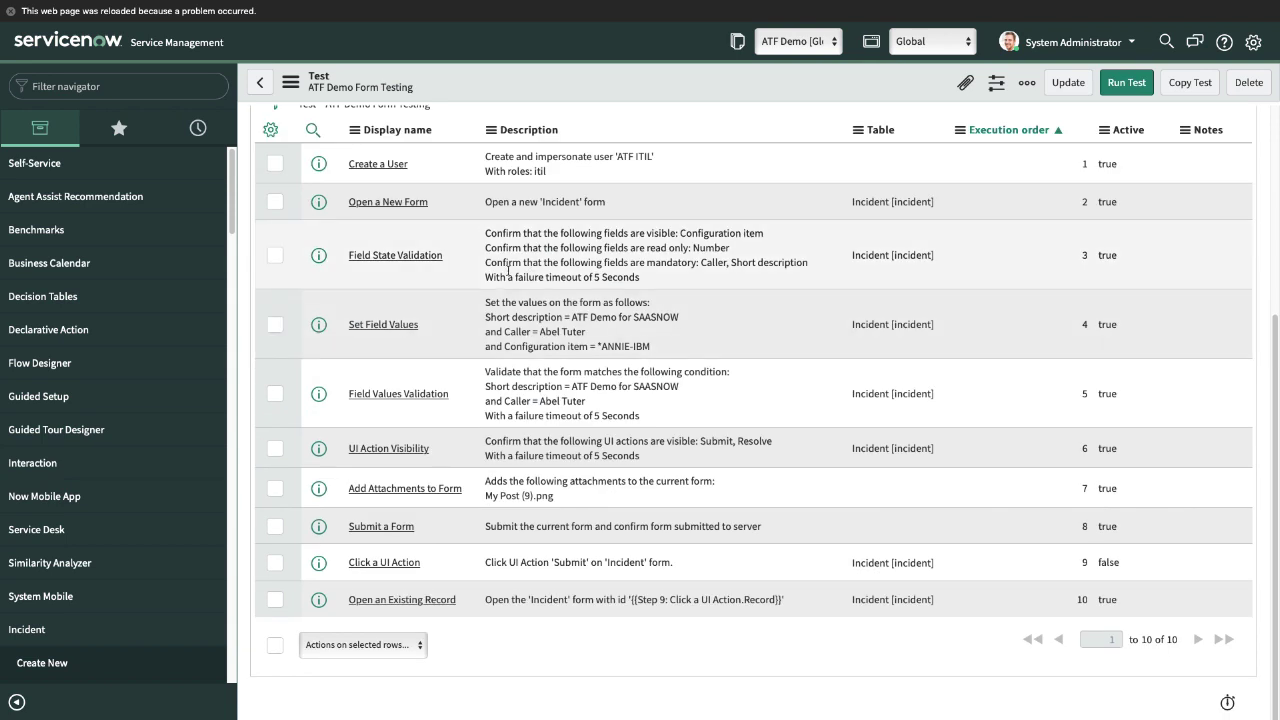
{"action": "scroll", "coordinate": [407, 335], "scroll_direction": "up", "scroll_amount": 3}
{"action": "left_click", "coordinate": [382, 386]}
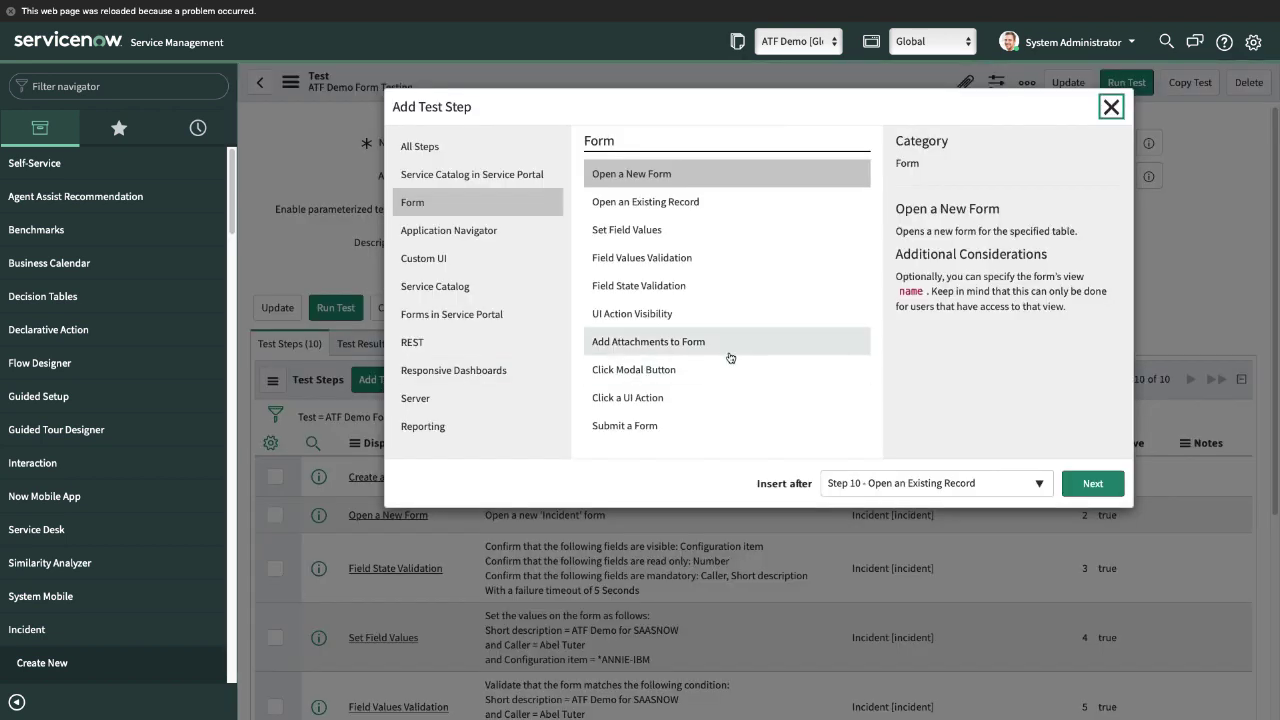
{"action": "left_click", "coordinate": [657, 372]}
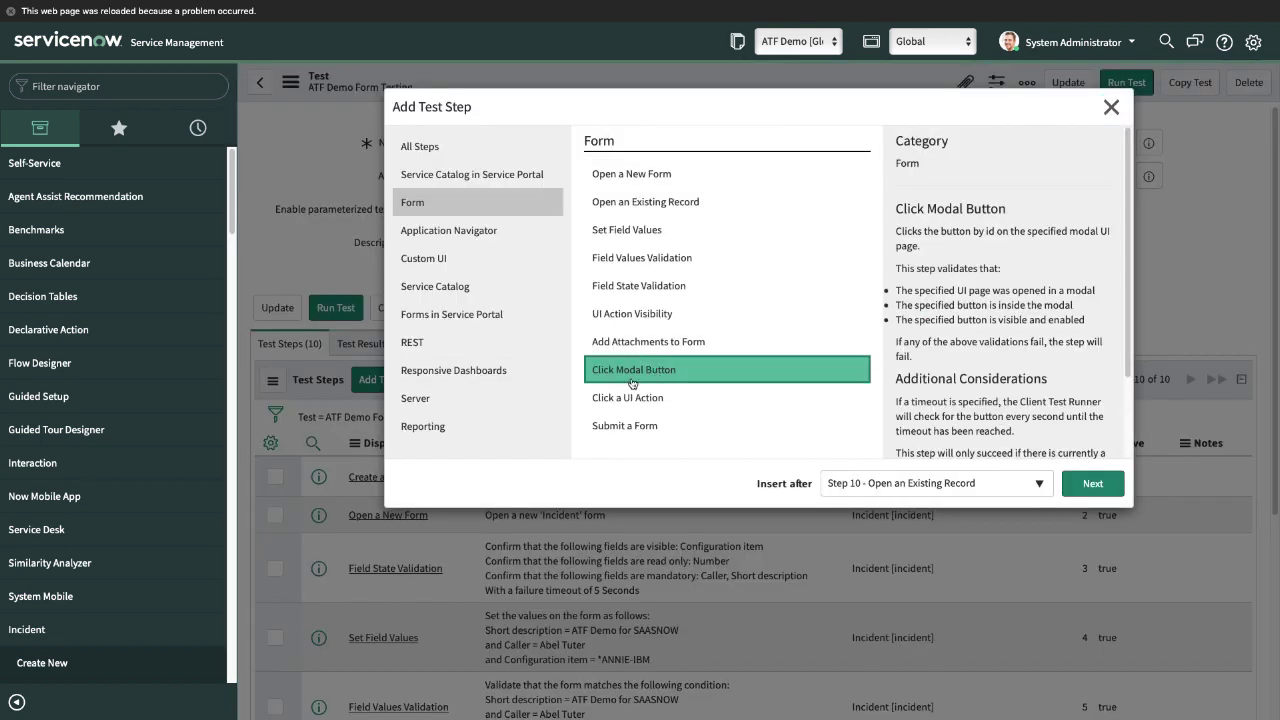
{"action": "scroll", "coordinate": [927, 324], "scroll_direction": "down", "scroll_amount": 2}
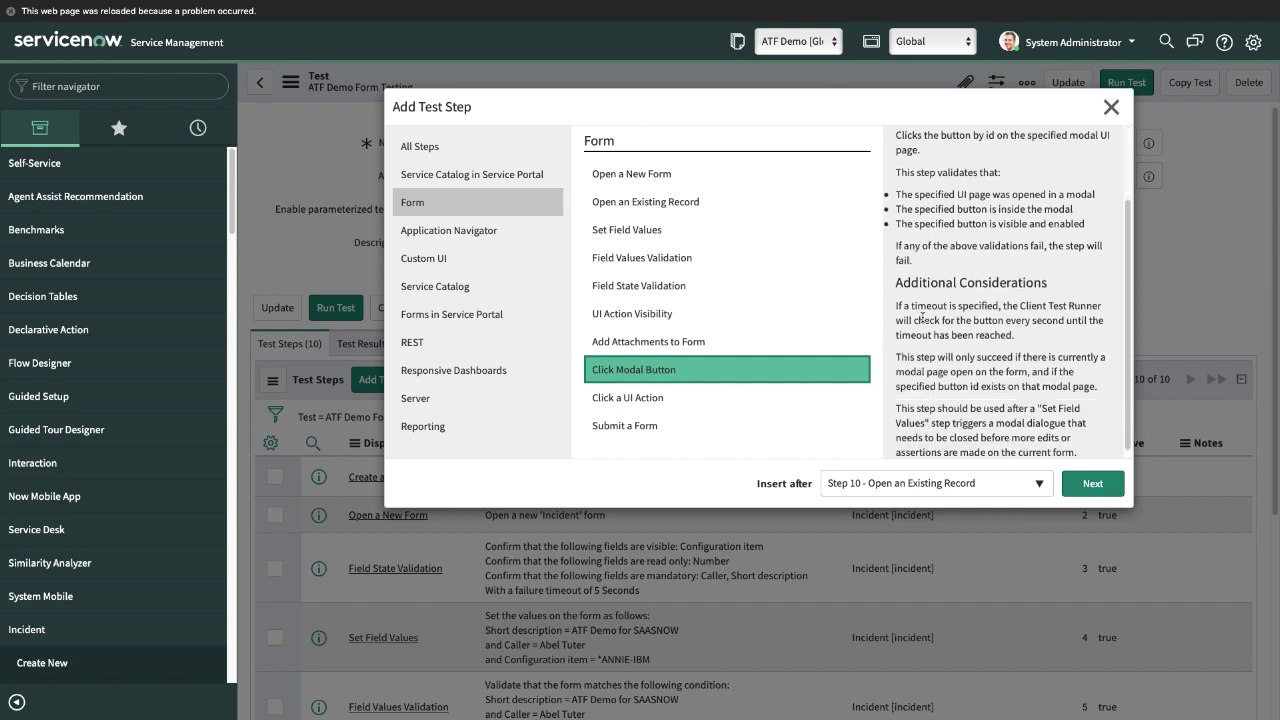
{"action": "scroll", "coordinate": [962, 218], "scroll_direction": "up", "scroll_amount": 1}
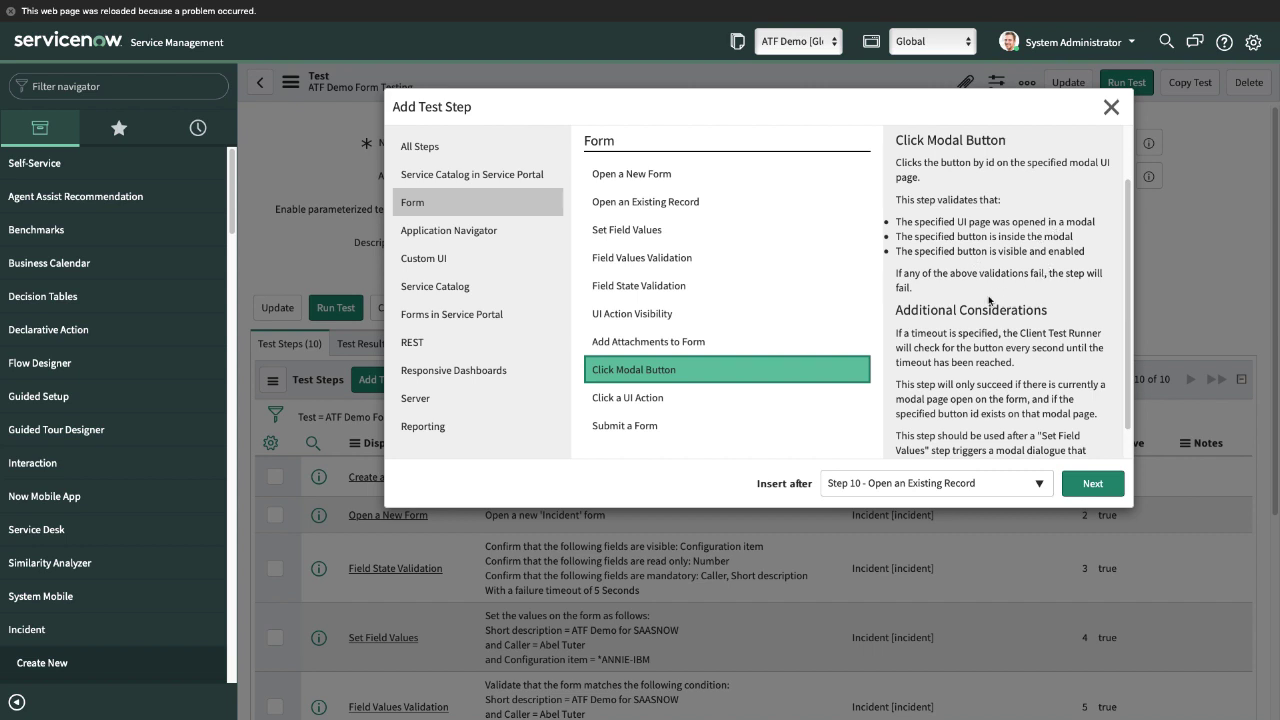
{"action": "scroll", "coordinate": [989, 297], "scroll_direction": "down", "scroll_amount": 1}
{"action": "scroll", "coordinate": [989, 297], "scroll_direction": "up", "scroll_amount": 2}
{"action": "scroll", "coordinate": [993, 294], "scroll_direction": "down", "scroll_amount": 2}
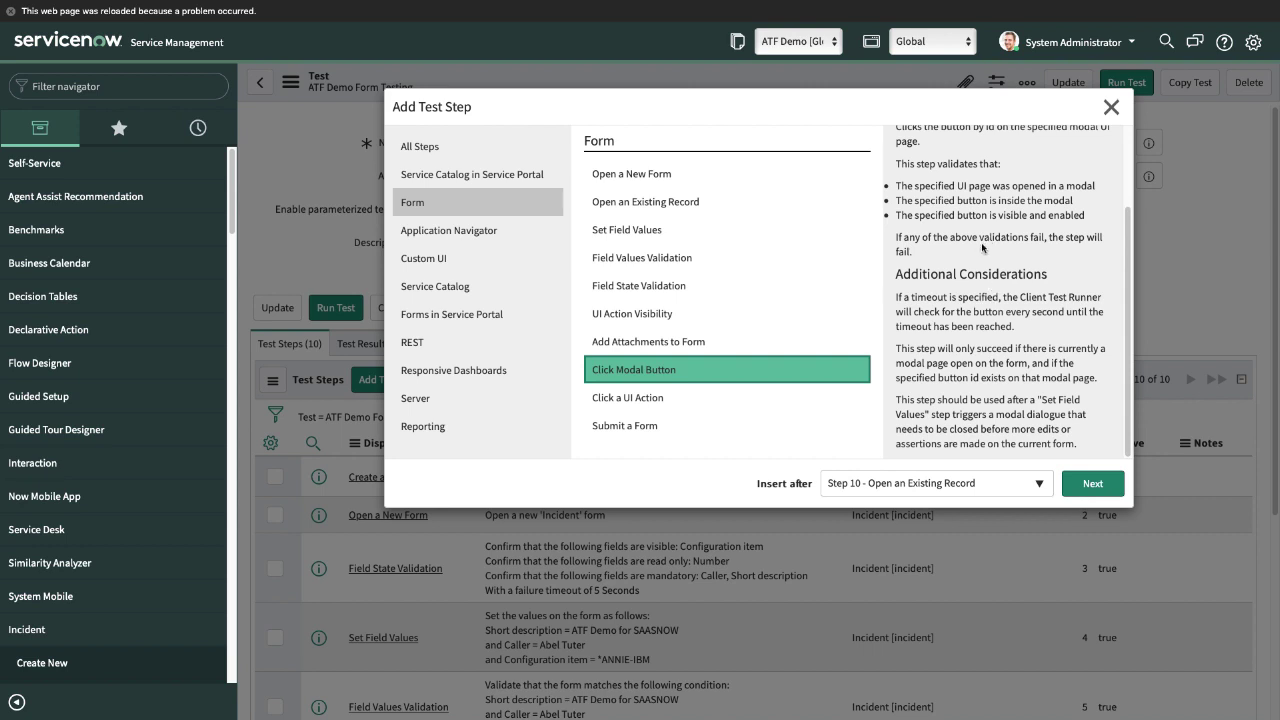
{"action": "left_click", "coordinate": [1111, 107]}
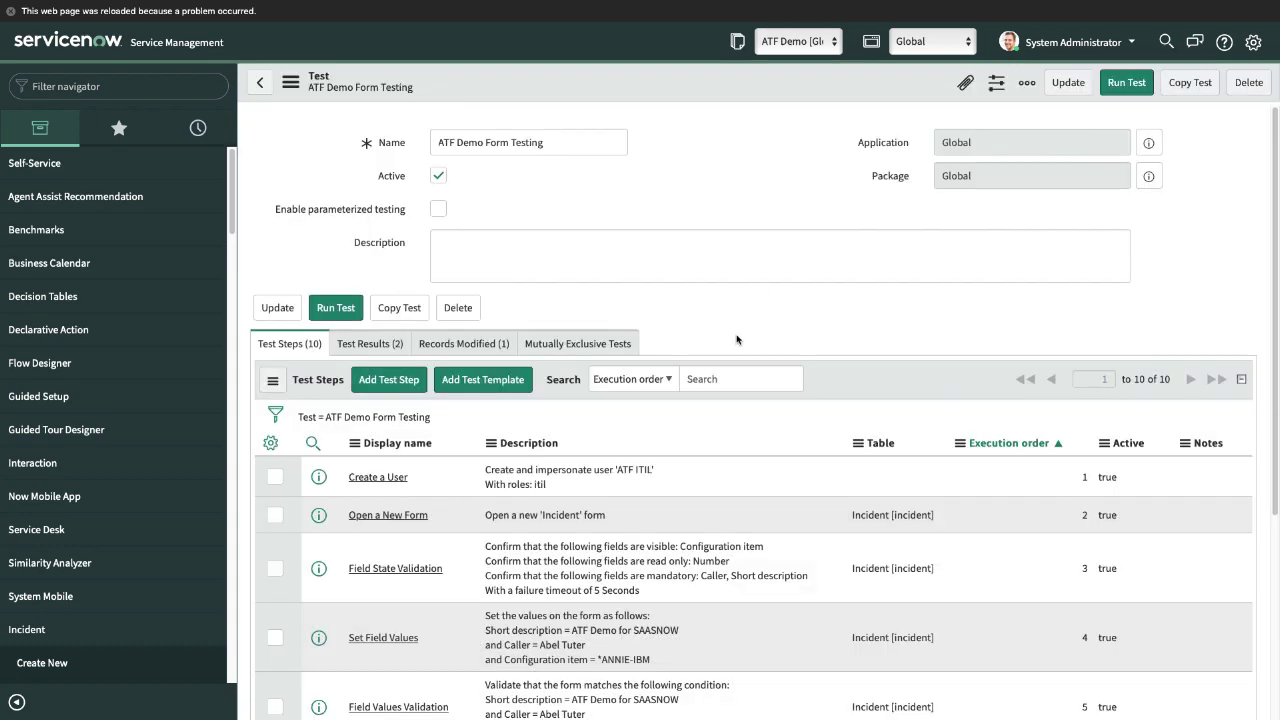
Run the ATF Demo Form Testing test in the current Safari session and follow its execution in the Client Test Runner.
{"action": "left_click", "coordinate": [335, 309]}
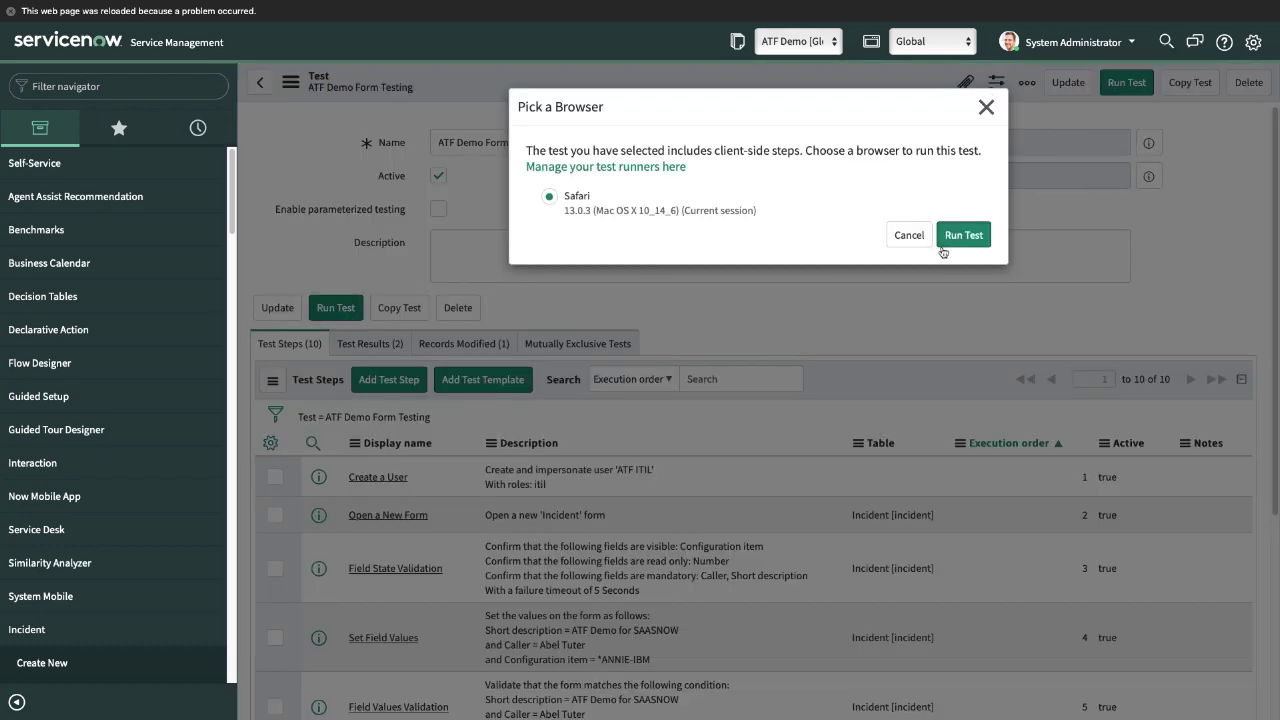
{"action": "left_click", "coordinate": [932, 235]}
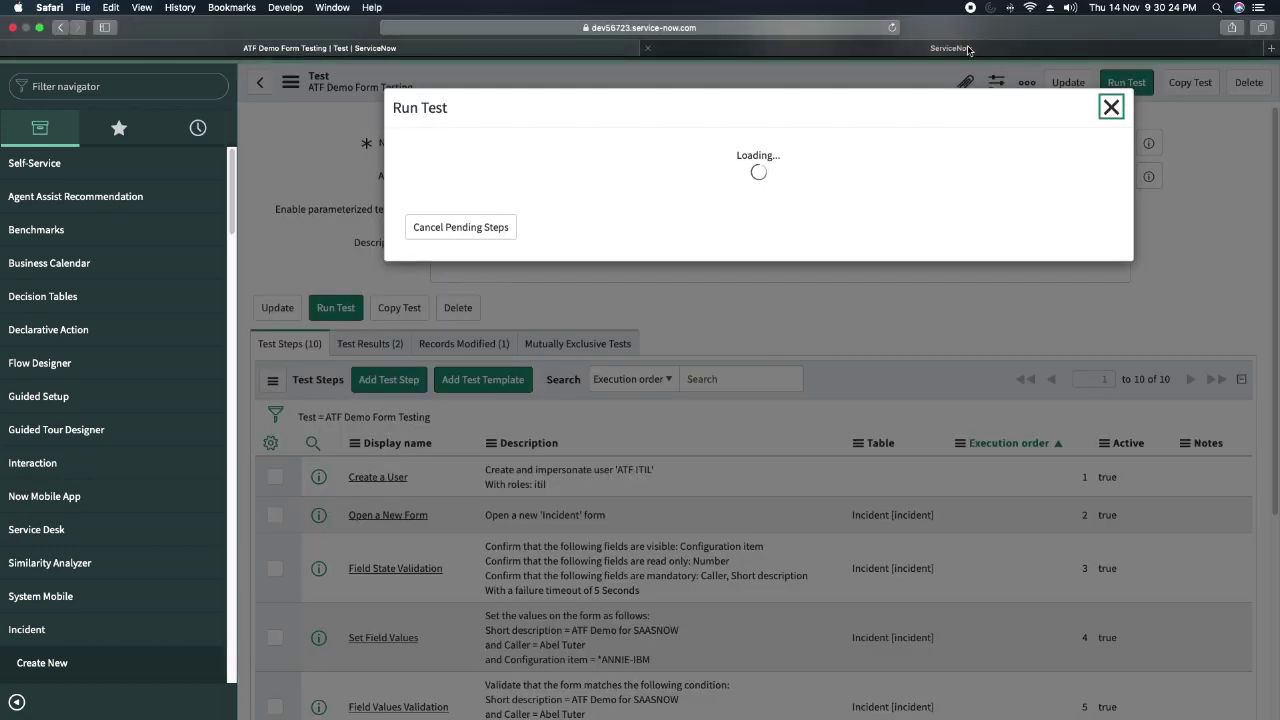
{"action": "left_click", "coordinate": [967, 49]}
{"action": "scroll", "coordinate": [948, 187], "scroll_direction": "down", "scroll_amount": 2}
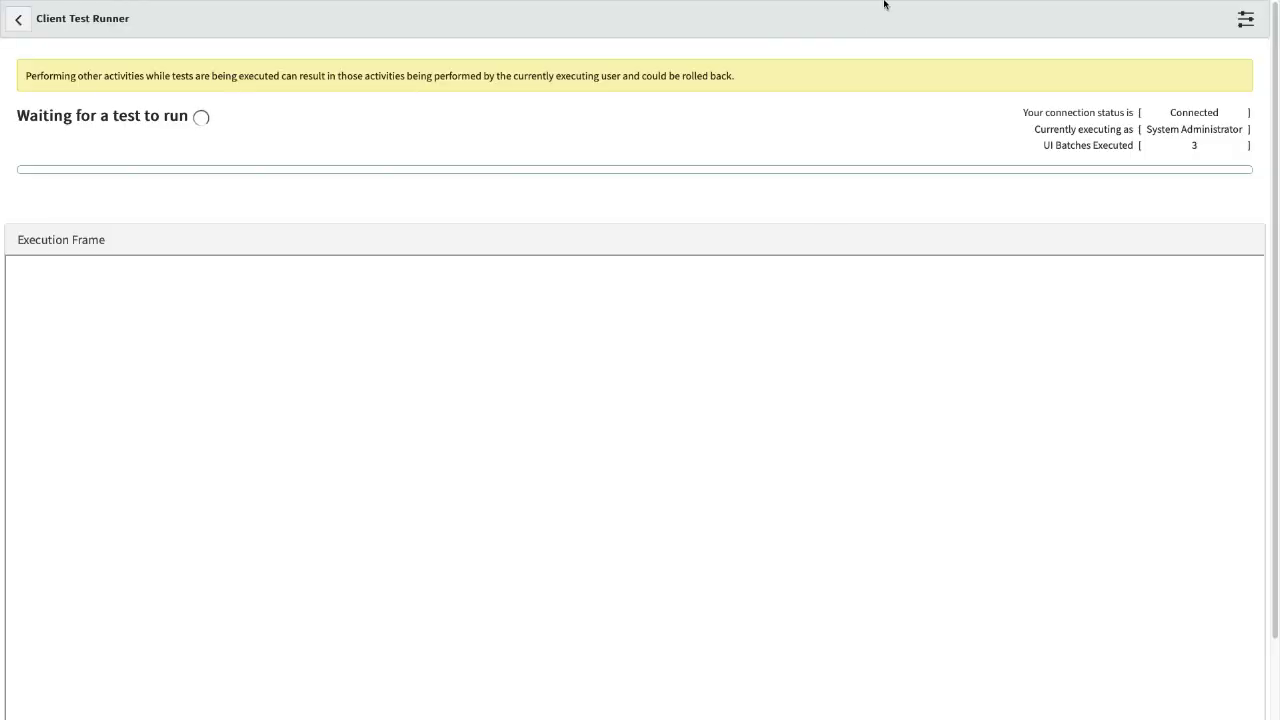
{"action": "mouse_move", "coordinate": [883, 3]}
{"action": "left_click", "coordinate": [503, 49]}
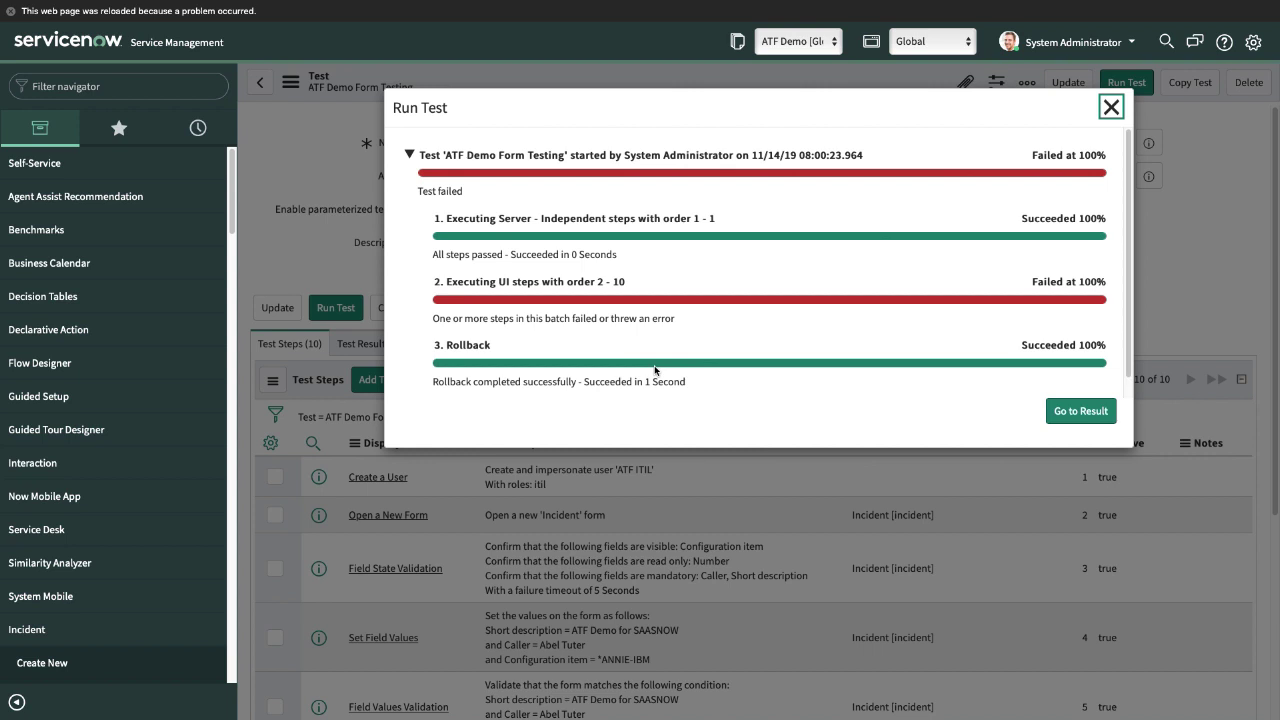
Open the result of this run and examine its failure details and the status and summary of each step.
{"action": "left_click", "coordinate": [1073, 416]}
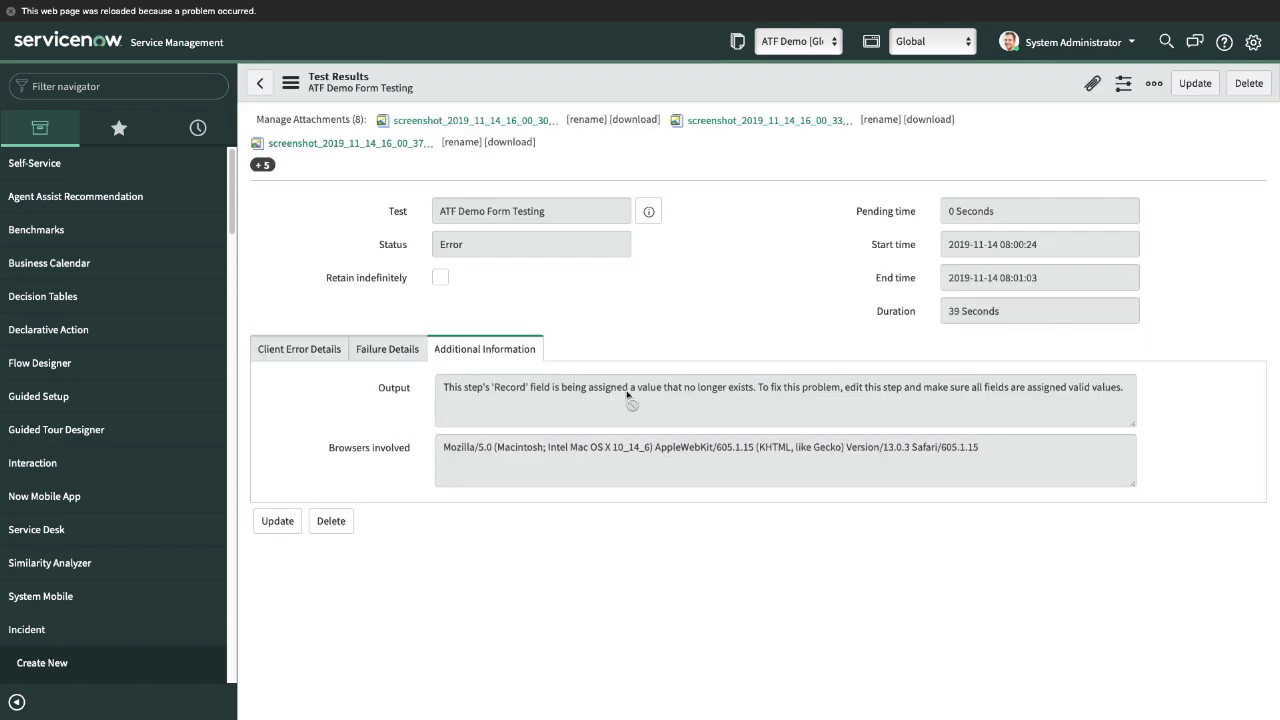
{"action": "scroll", "coordinate": [360, 438], "scroll_direction": "down", "scroll_amount": 10}
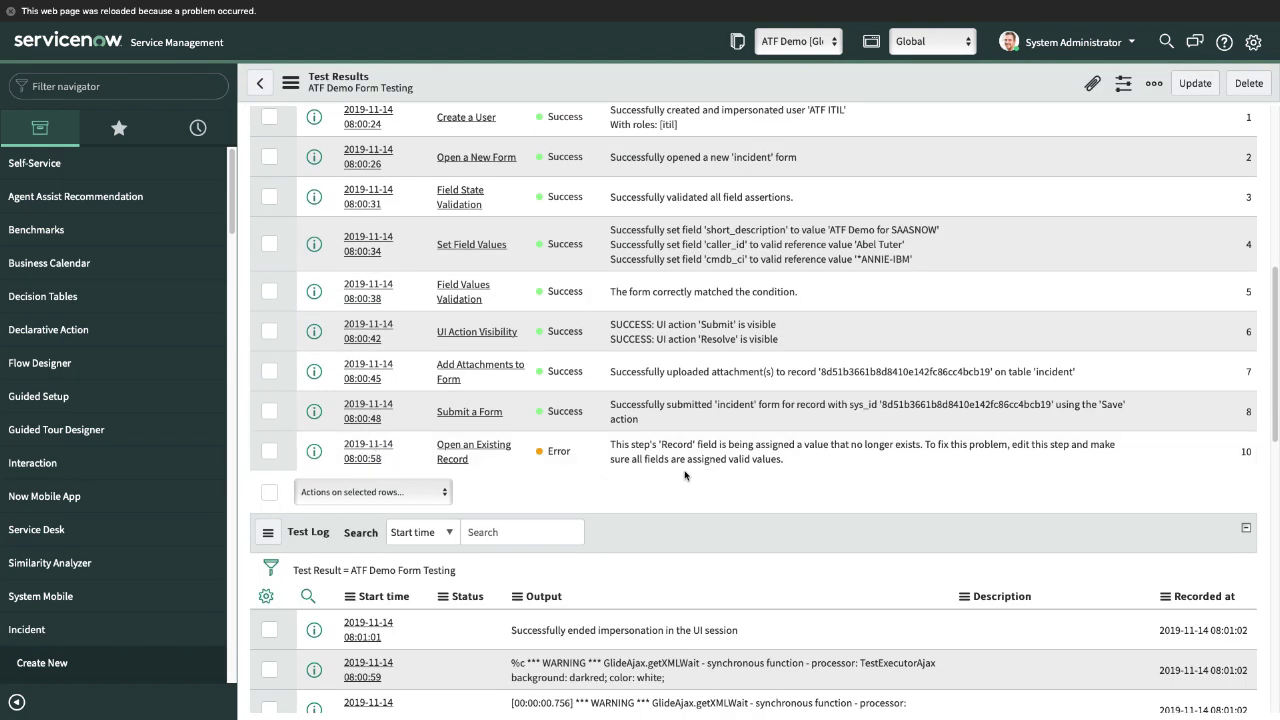
{"action": "scroll", "coordinate": [688, 470], "scroll_direction": "up", "scroll_amount": 3}
{"action": "scroll", "coordinate": [690, 481], "scroll_direction": "up", "scroll_amount": 1}
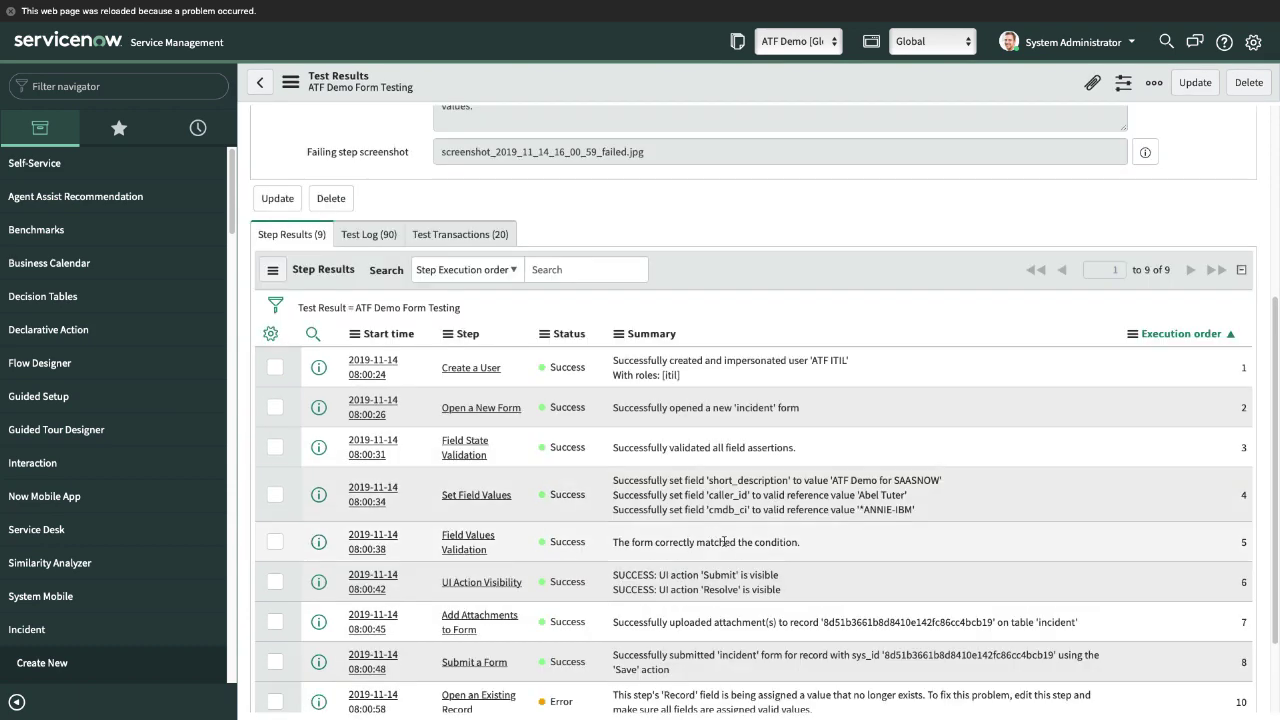
{"action": "scroll", "coordinate": [677, 632], "scroll_direction": "down", "scroll_amount": 2}
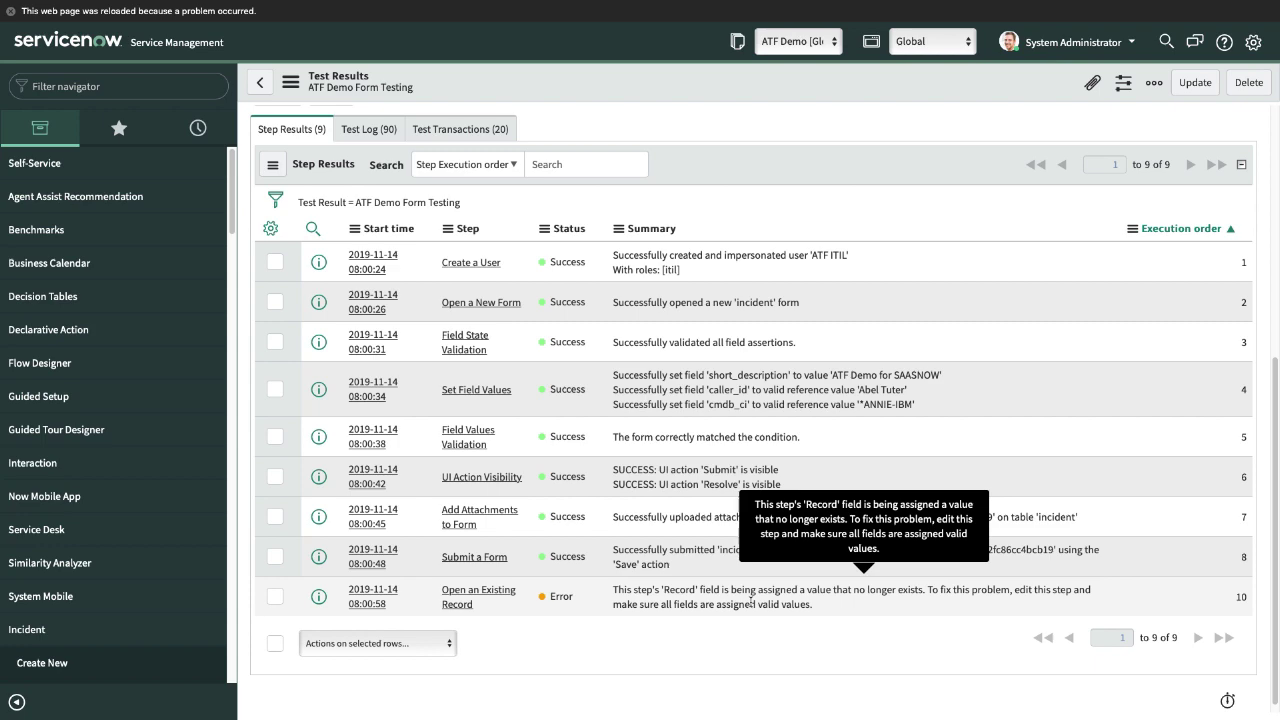
{"action": "scroll", "coordinate": [620, 480], "scroll_direction": "up", "scroll_amount": 7}
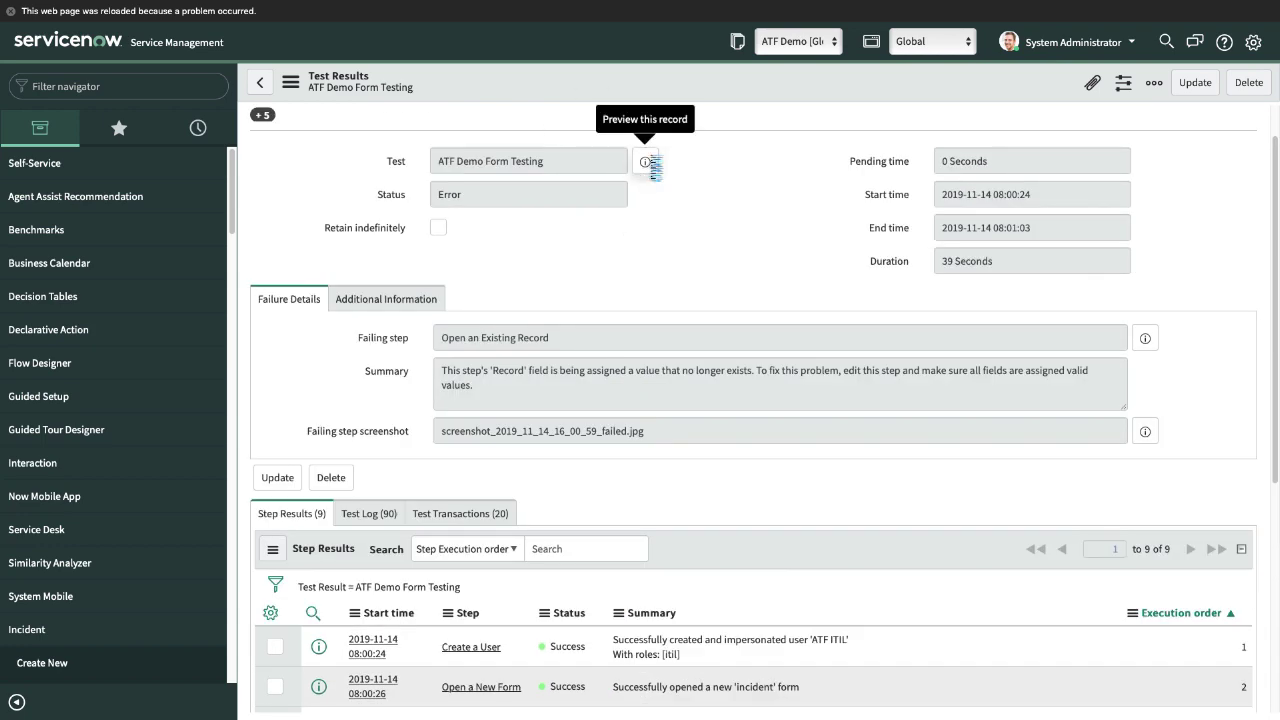
Return to the ATF Demo Form Testing test record from the test result and review its Test Steps list.
{"action": "left_click", "coordinate": [654, 165]}
{"action": "left_click", "coordinate": [858, 205]}
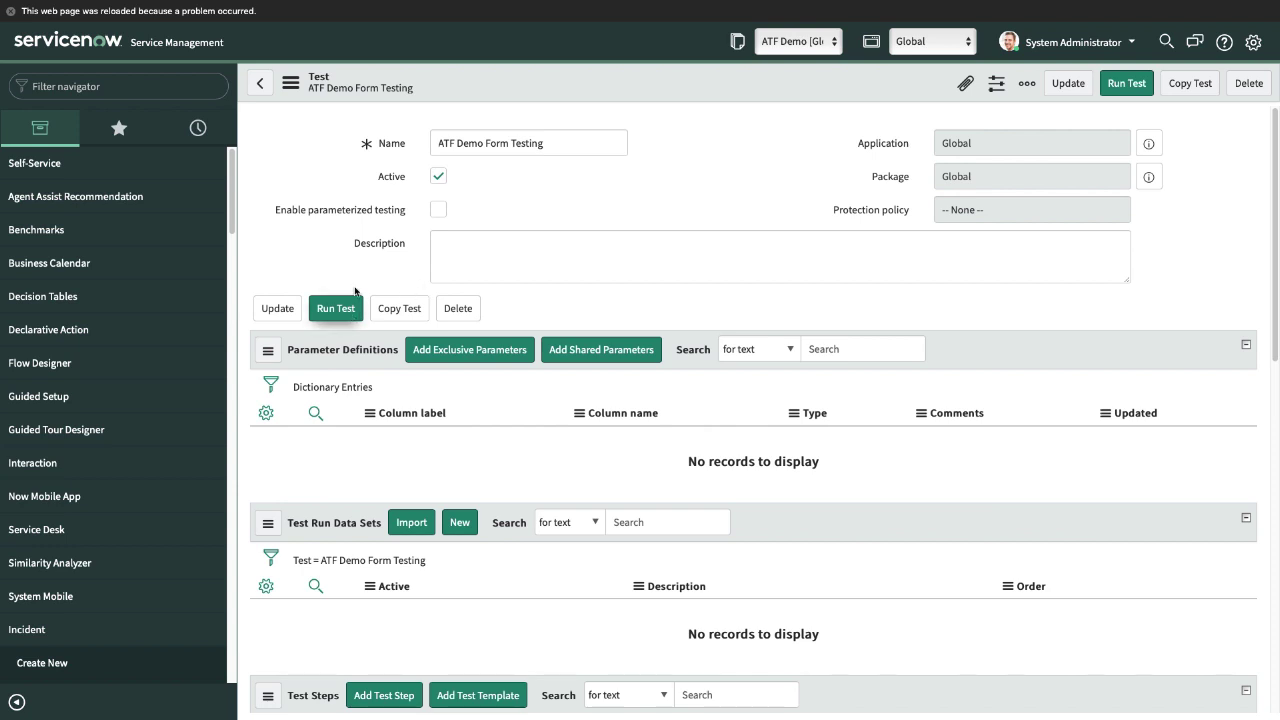
{"action": "scroll", "coordinate": [320, 276], "scroll_direction": "down", "scroll_amount": 5}
{"action": "scroll", "coordinate": [320, 276], "scroll_direction": "up", "scroll_amount": 5}
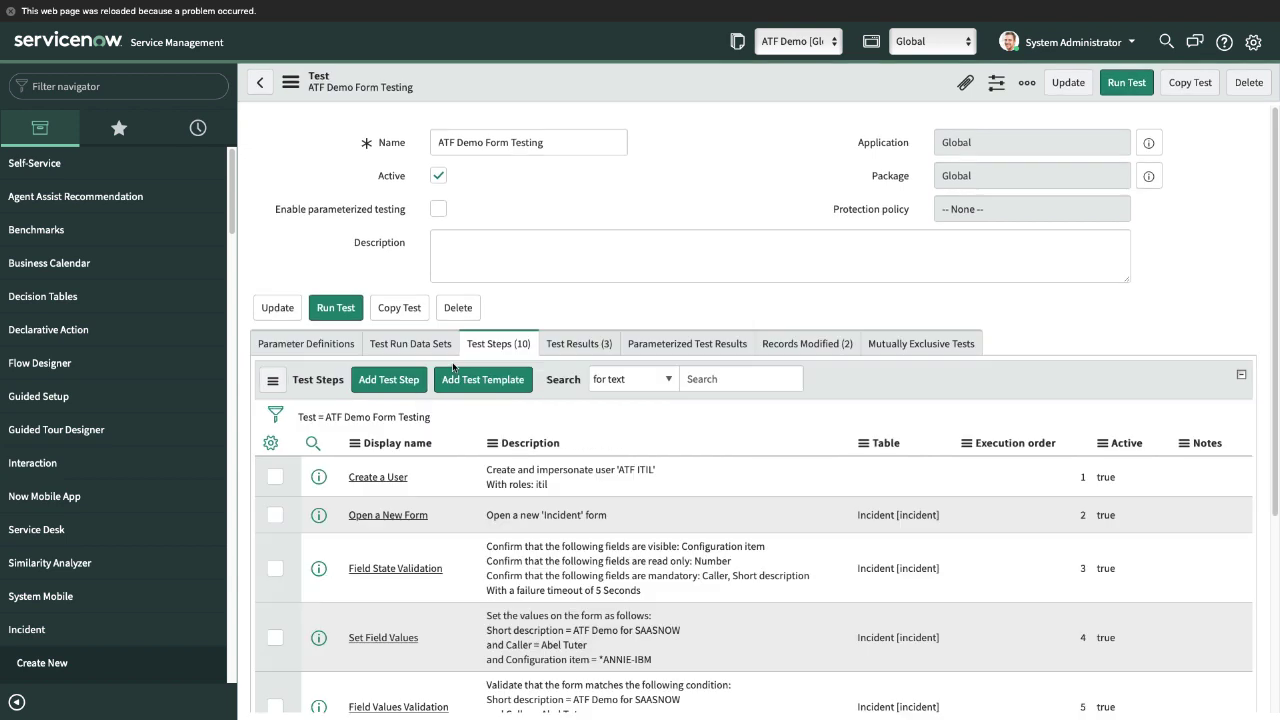
{"action": "scroll", "coordinate": [450, 426], "scroll_direction": "down", "scroll_amount": 3}
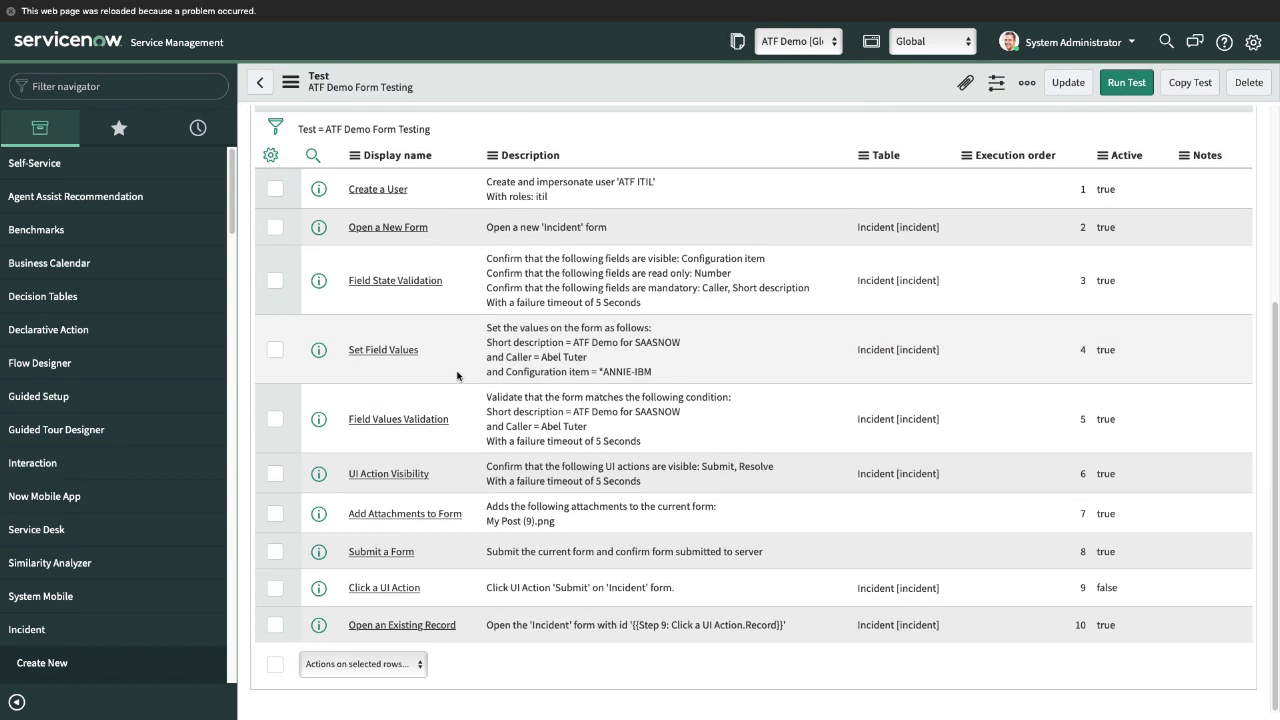
Change the Record variable of the Open an Existing Record step to the Record output of Step 8: Submit a Form and save it.
{"action": "left_click", "coordinate": [413, 625]}
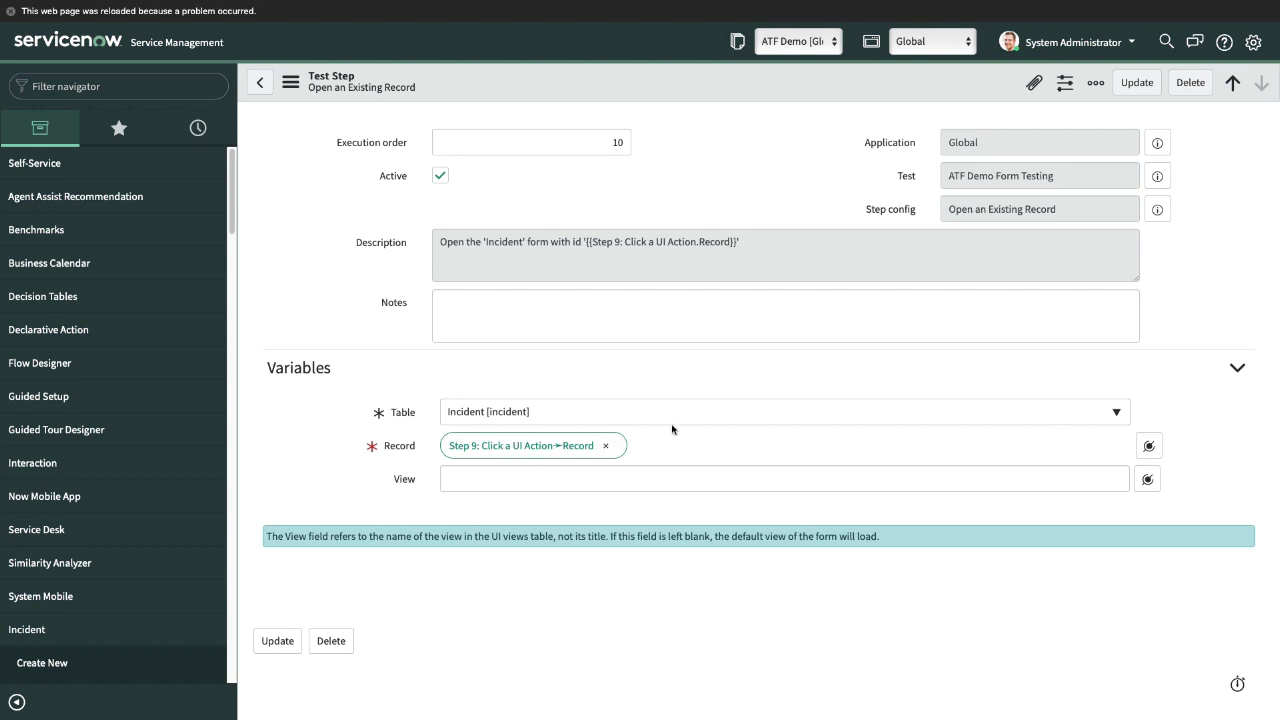
{"action": "left_click", "coordinate": [606, 447]}
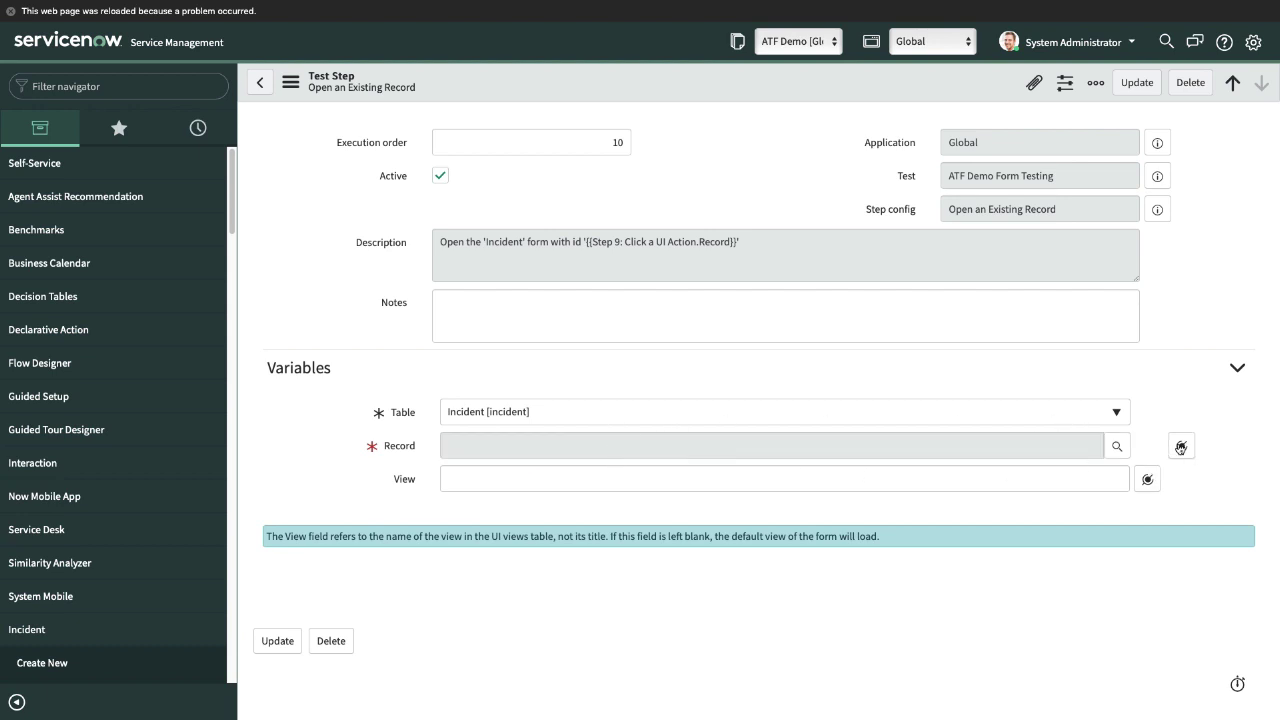
{"action": "left_click", "coordinate": [1181, 446]}
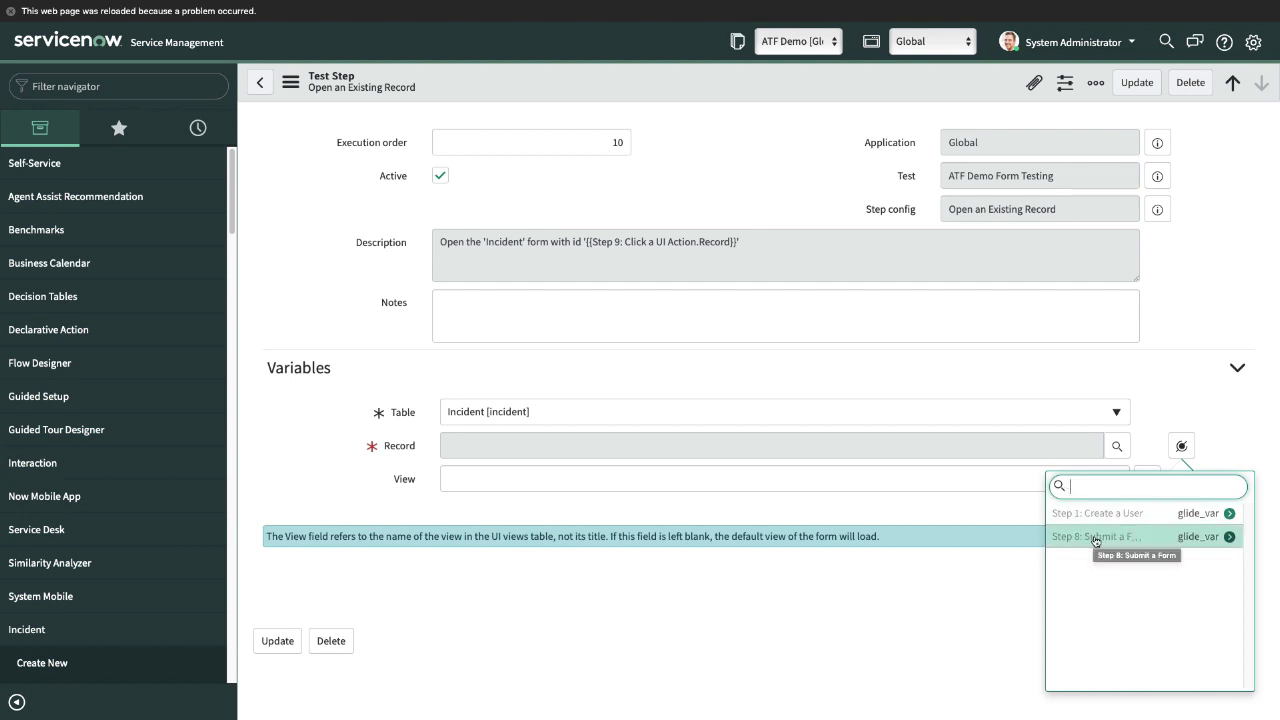
{"action": "left_click", "coordinate": [1229, 537]}
{"action": "left_click", "coordinate": [1191, 522]}
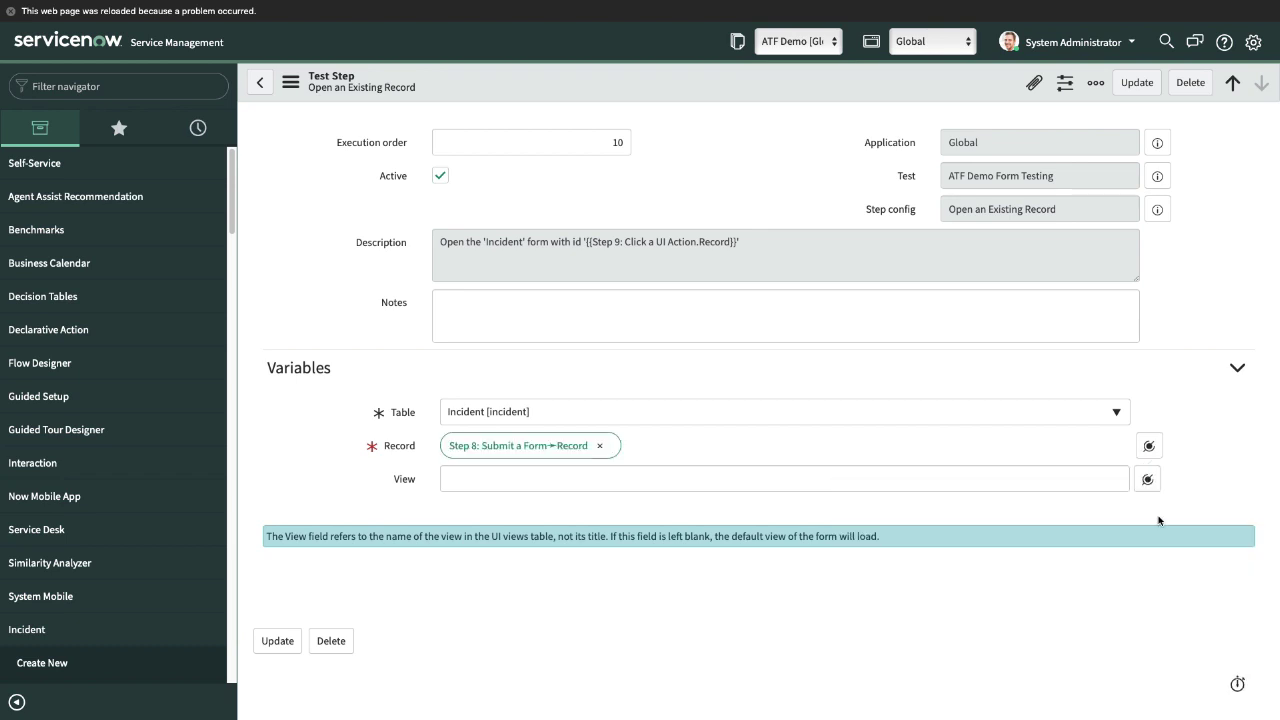
{"action": "left_click", "coordinate": [284, 643]}
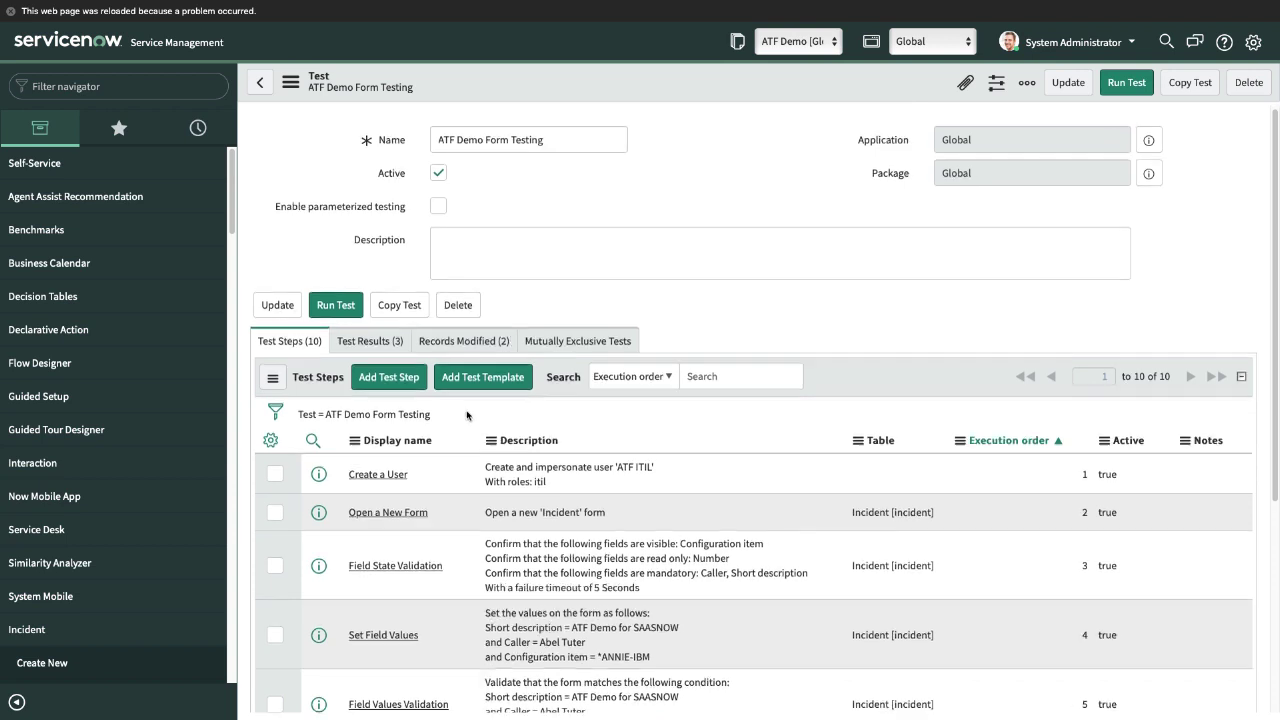
{"action": "scroll", "coordinate": [479, 413], "scroll_direction": "down", "scroll_amount": 2}
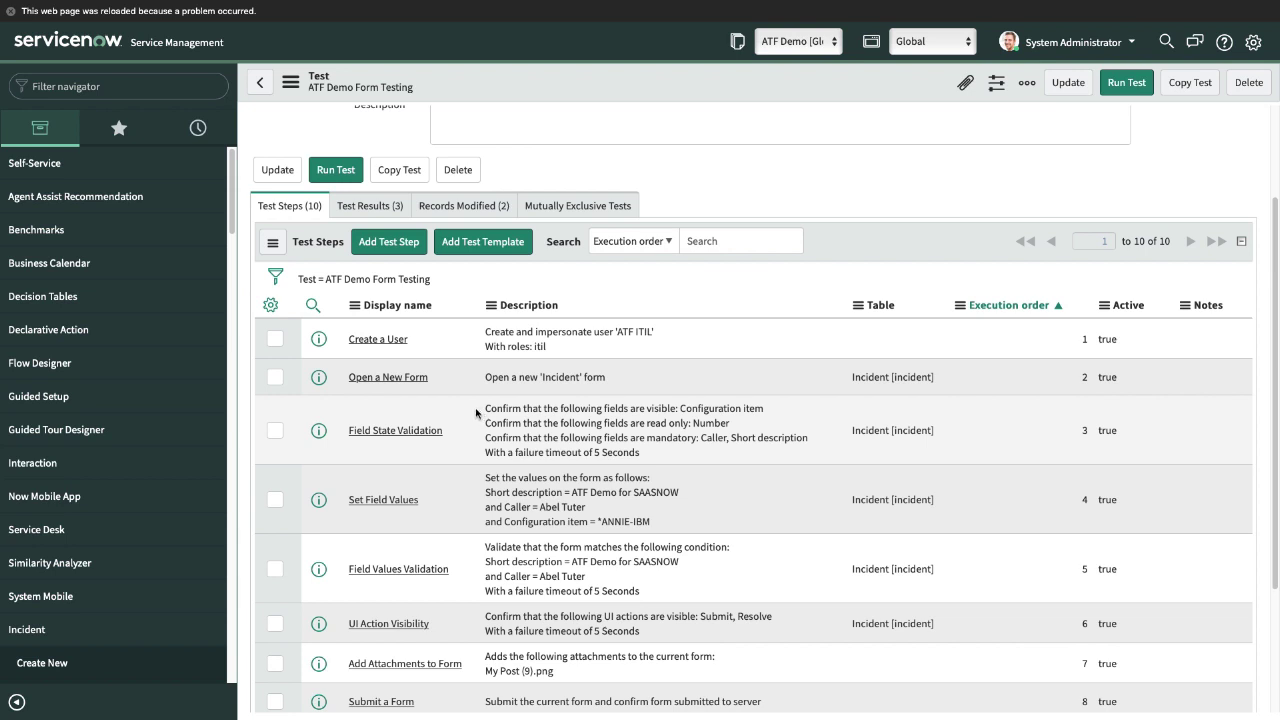
Filter the application navigator for "automated" and open the Automated Test Framework Properties page.
{"action": "left_click", "coordinate": [155, 90]}
{"action": "type", "text": "automated"}
{"action": "scroll", "coordinate": [130, 383], "scroll_direction": "down", "scroll_amount": 5}
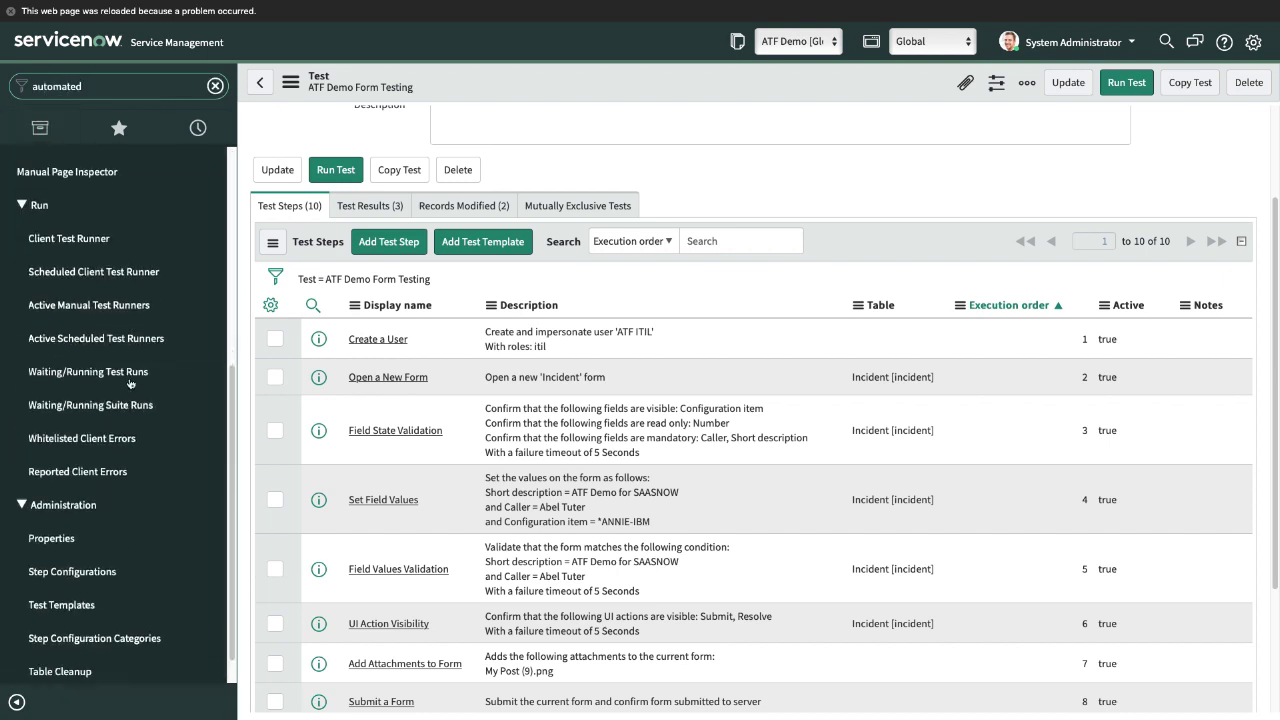
{"action": "left_click", "coordinate": [58, 500]}
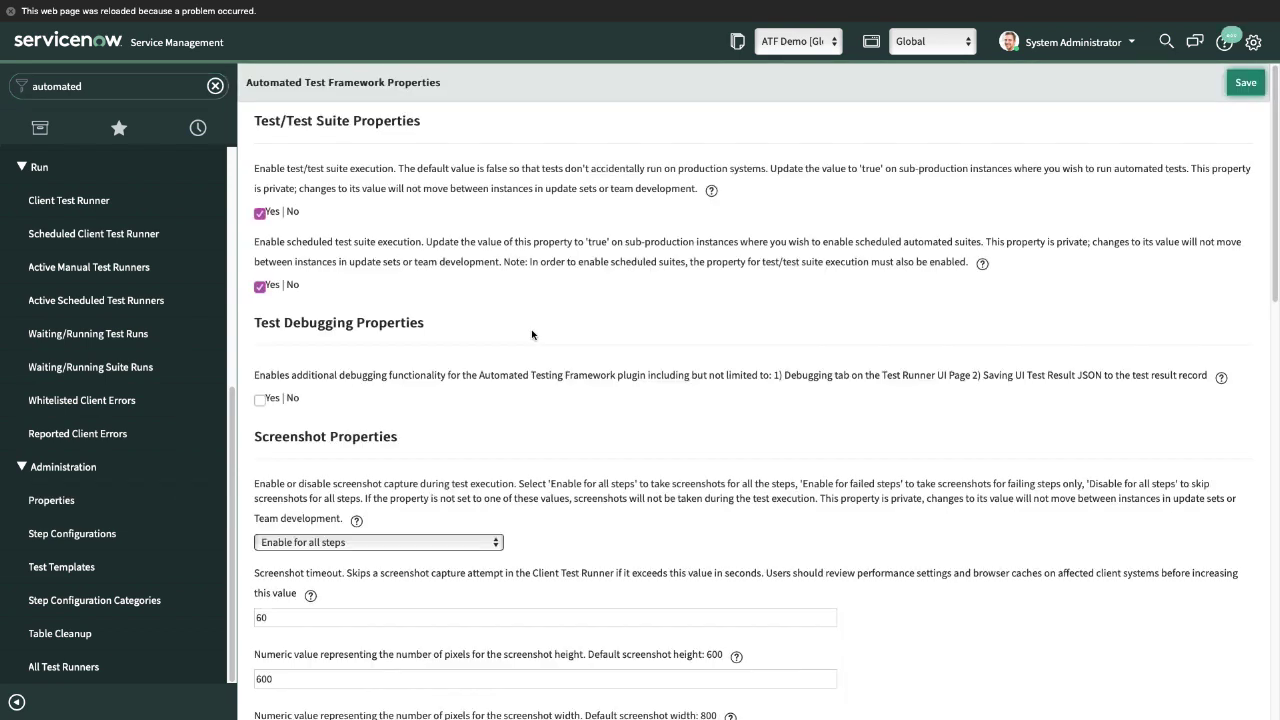
Set screenshot capture during test execution to "Enable for failed steps" and save the Automated Test Framework properties.
{"action": "scroll", "coordinate": [458, 378], "scroll_direction": "down", "scroll_amount": 3}
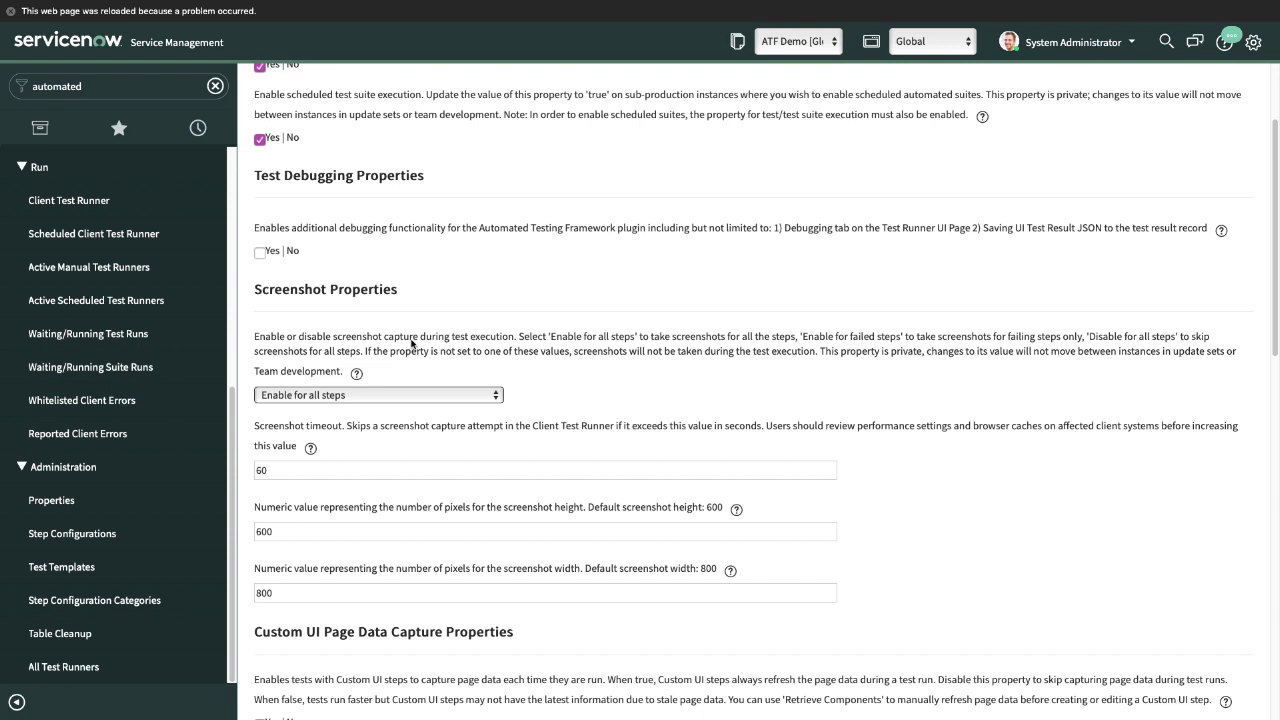
{"action": "left_click", "coordinate": [326, 396]}
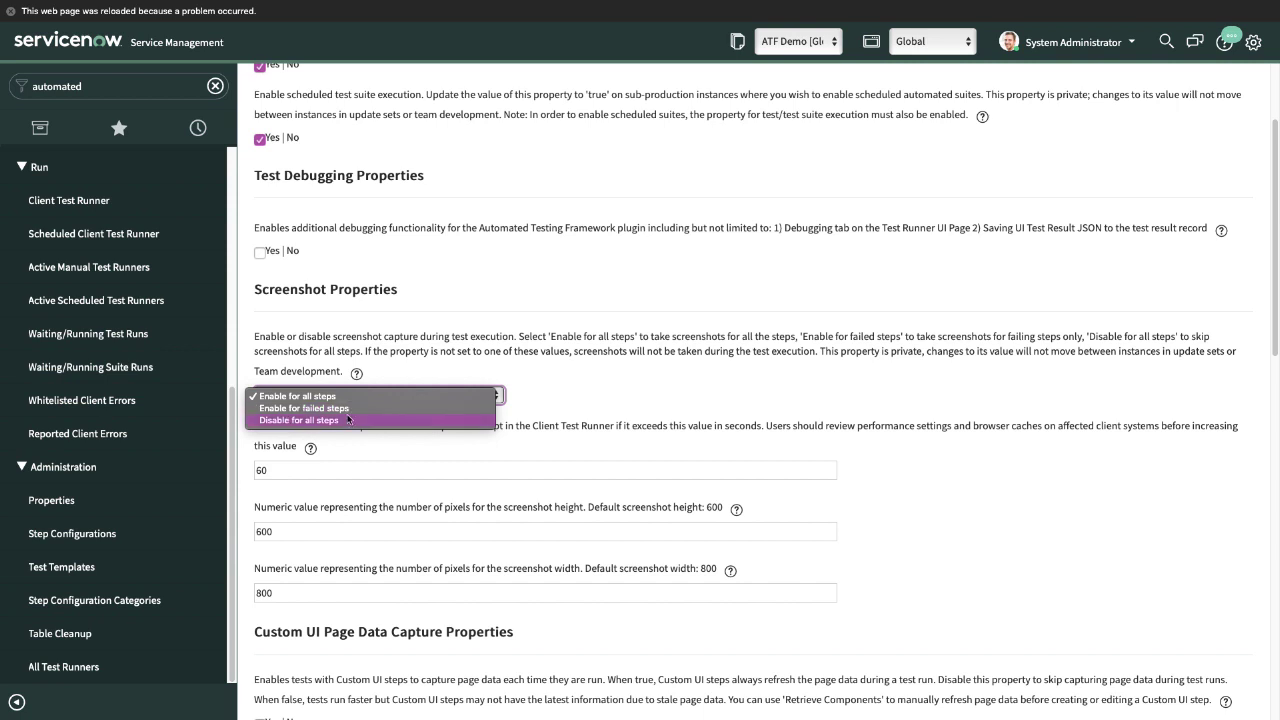
{"action": "left_click", "coordinate": [296, 411]}
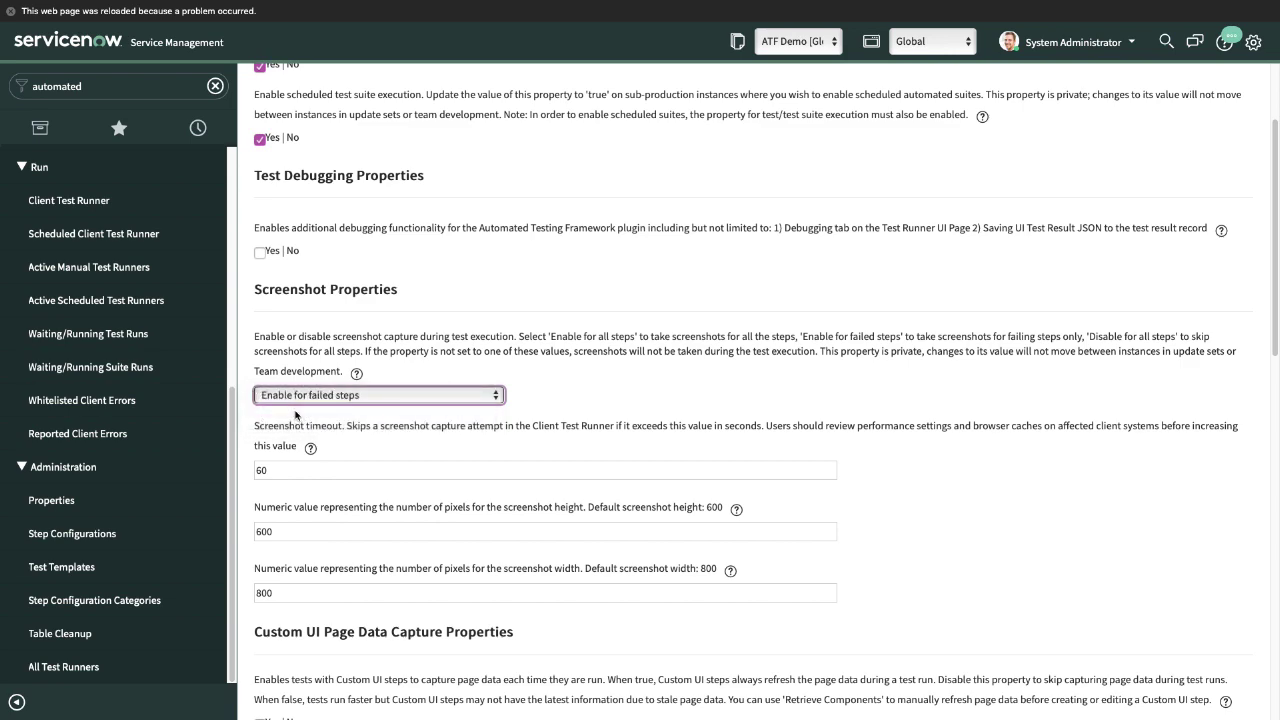
{"action": "scroll", "coordinate": [497, 428], "scroll_direction": "down", "scroll_amount": 15}
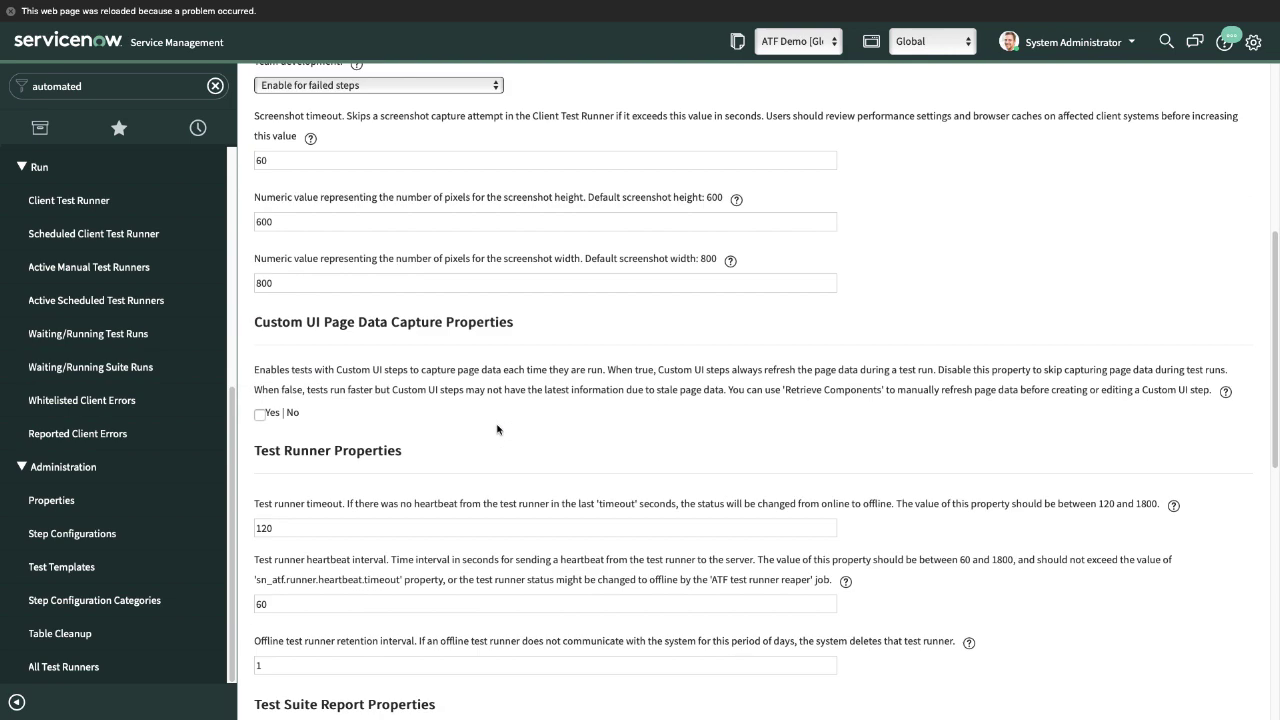
{"action": "left_click", "coordinate": [275, 675]}
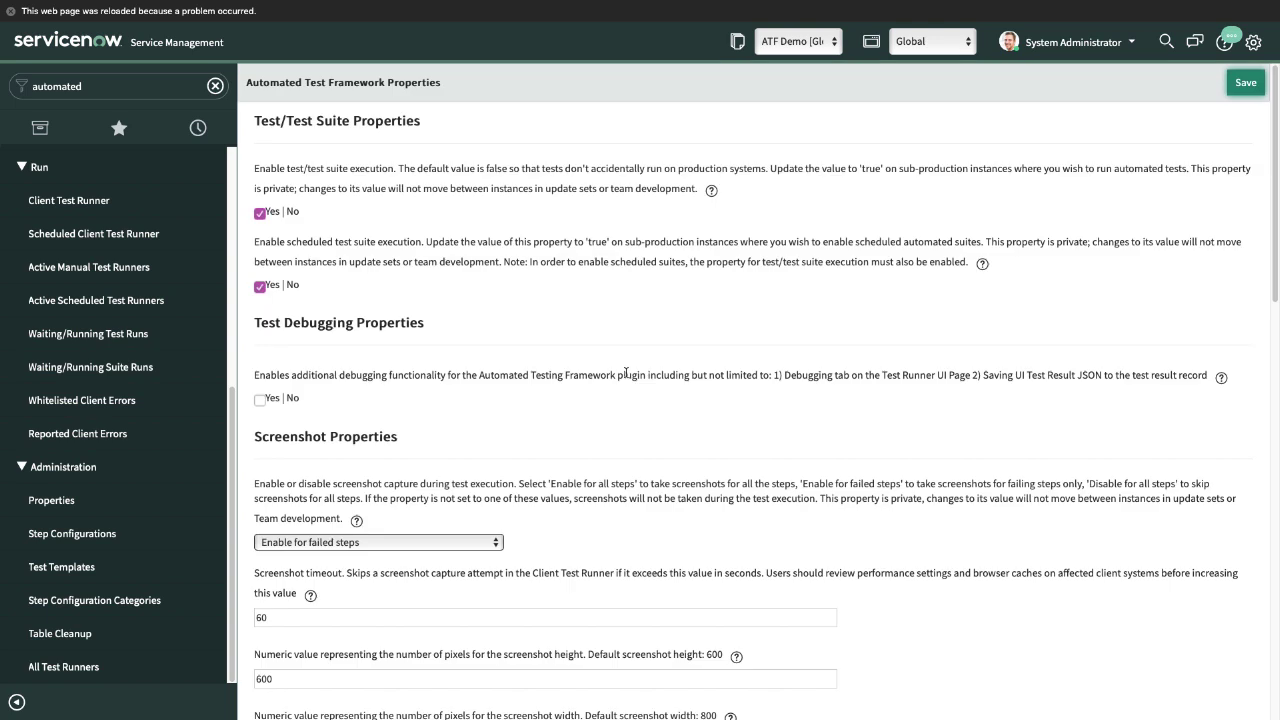
{"action": "scroll", "coordinate": [627, 388], "scroll_direction": "down", "scroll_amount": 12}
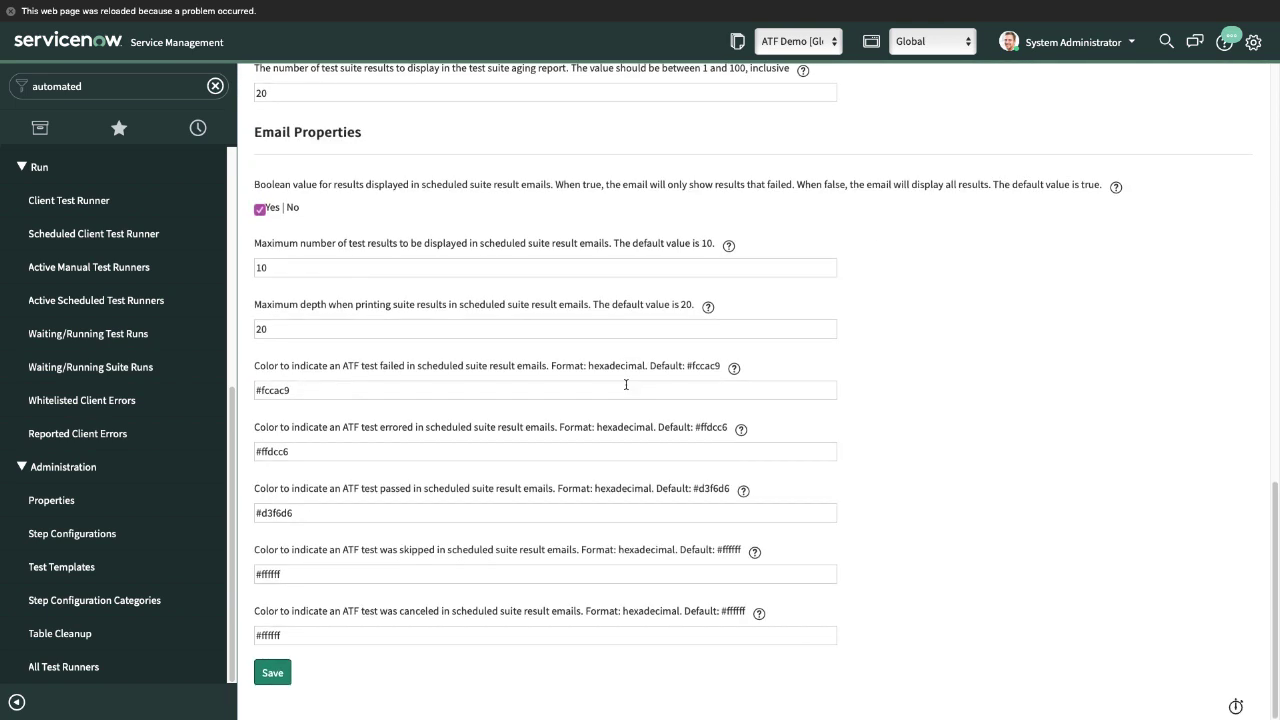
{"action": "scroll", "coordinate": [627, 388], "scroll_direction": "up", "scroll_amount": 12}
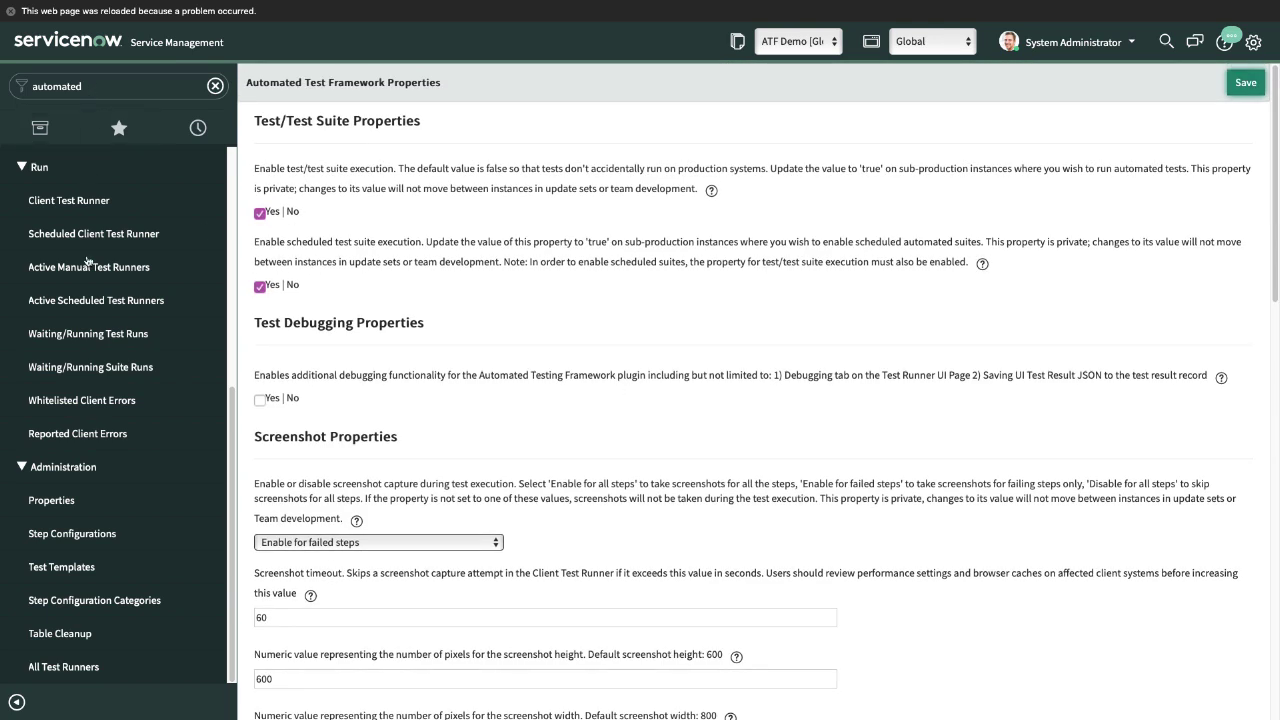
Open the ATF Demo Form Testing test from the Tests list and run it in the current Safari session, showing its Client Test Runner.
{"action": "scroll", "coordinate": [58, 270], "scroll_direction": "up", "scroll_amount": 5}
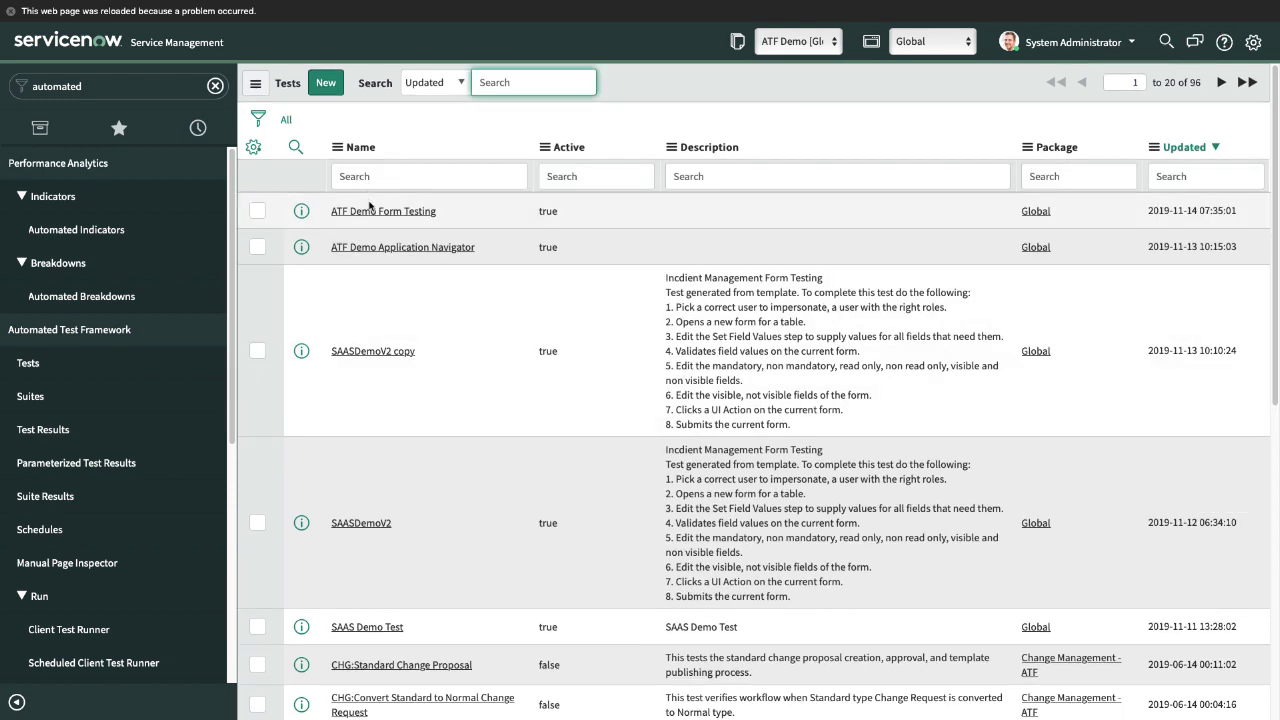
{"action": "left_click", "coordinate": [381, 212]}
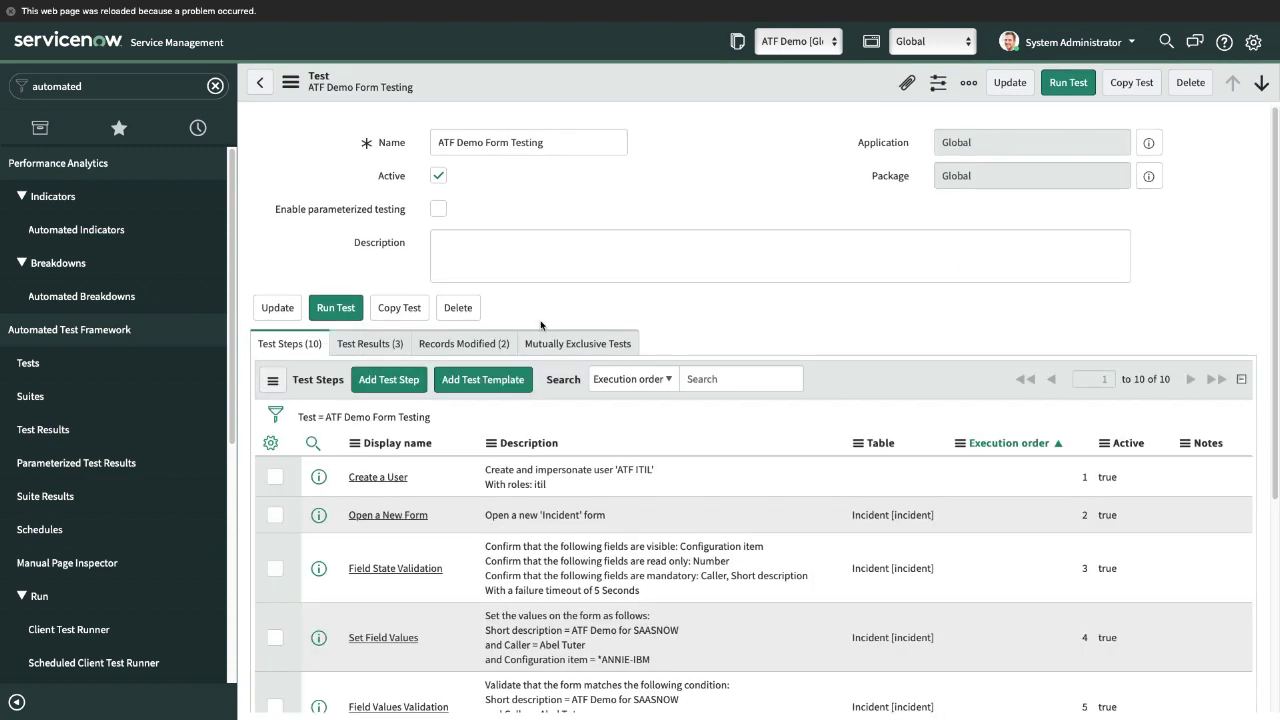
{"action": "left_click", "coordinate": [336, 310]}
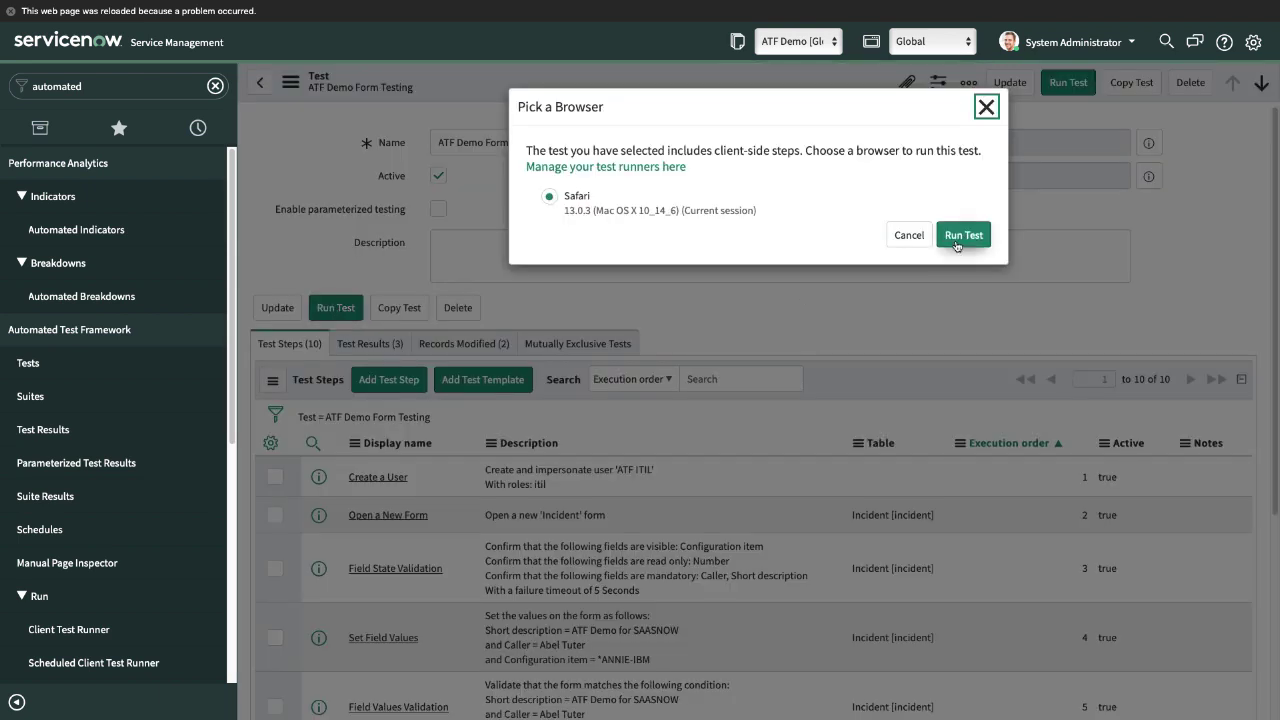
{"action": "left_click", "coordinate": [957, 246]}
{"action": "mouse_move", "coordinate": [822, 5]}
{"action": "left_click", "coordinate": [892, 48]}
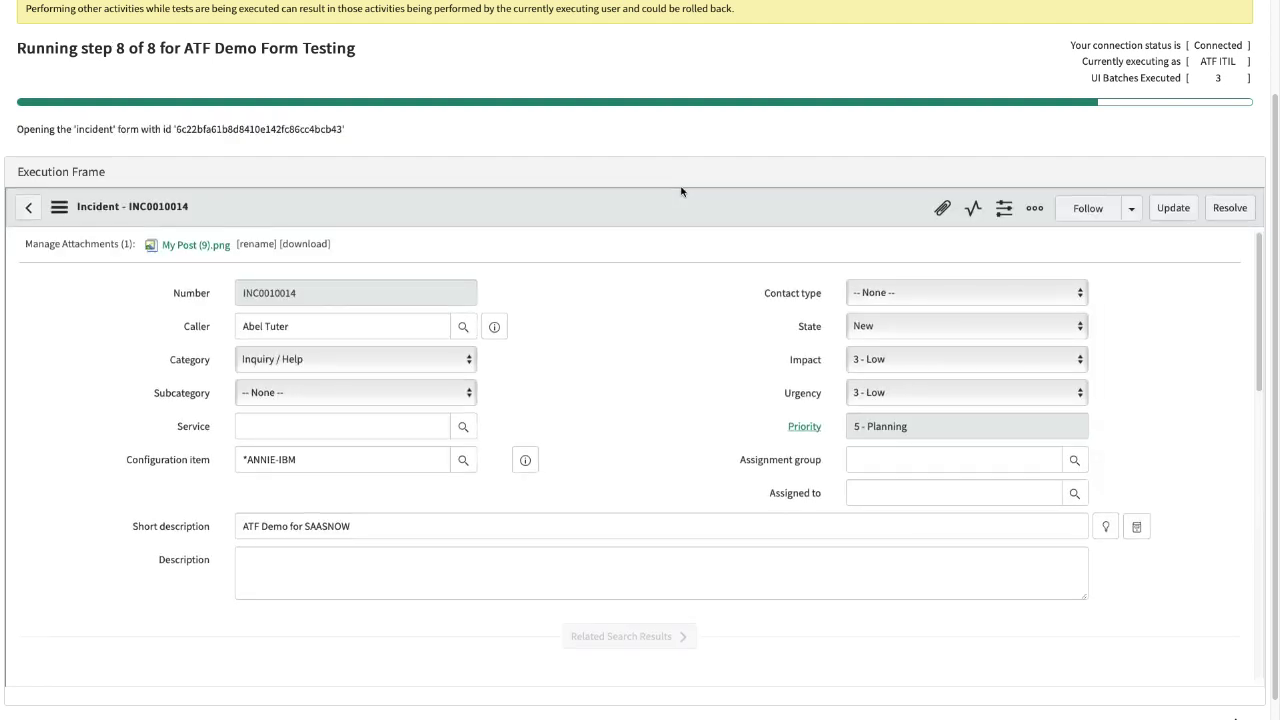
Check the run's progress in the test's run dialog and the Client Test Runner, and open its test result.
{"action": "mouse_move", "coordinate": [556, 48]}
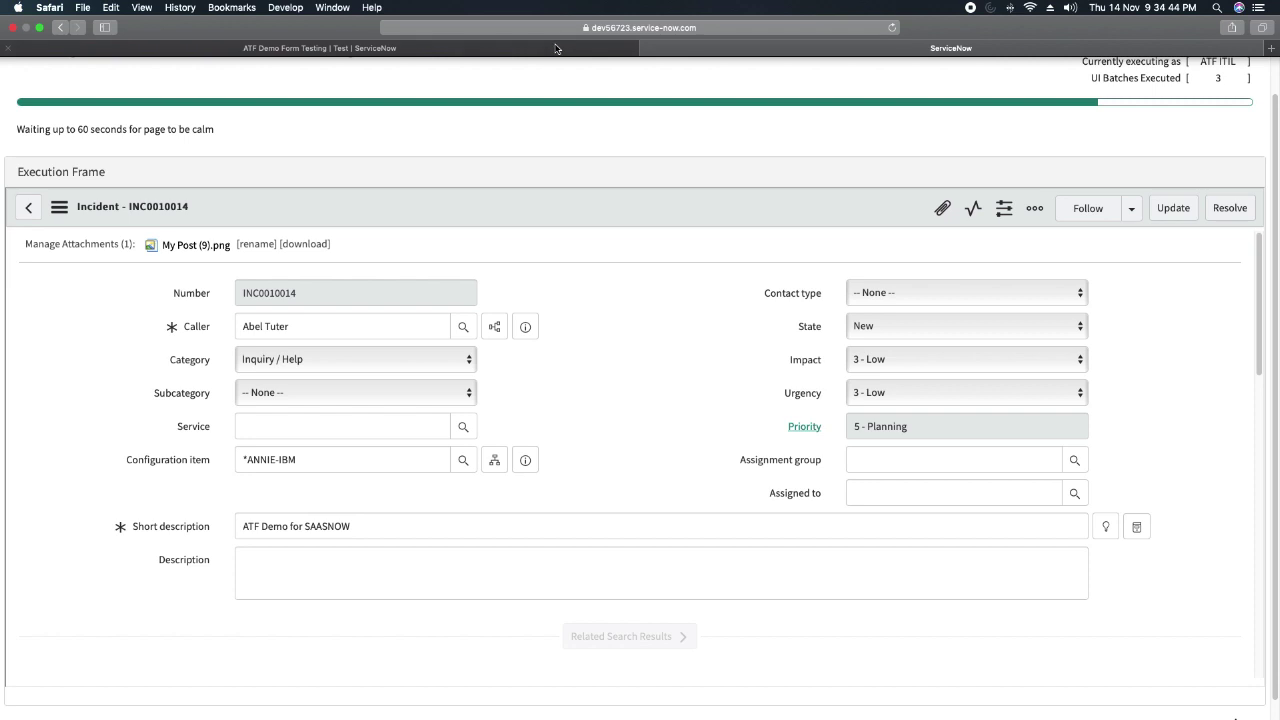
{"action": "left_click", "coordinate": [555, 51]}
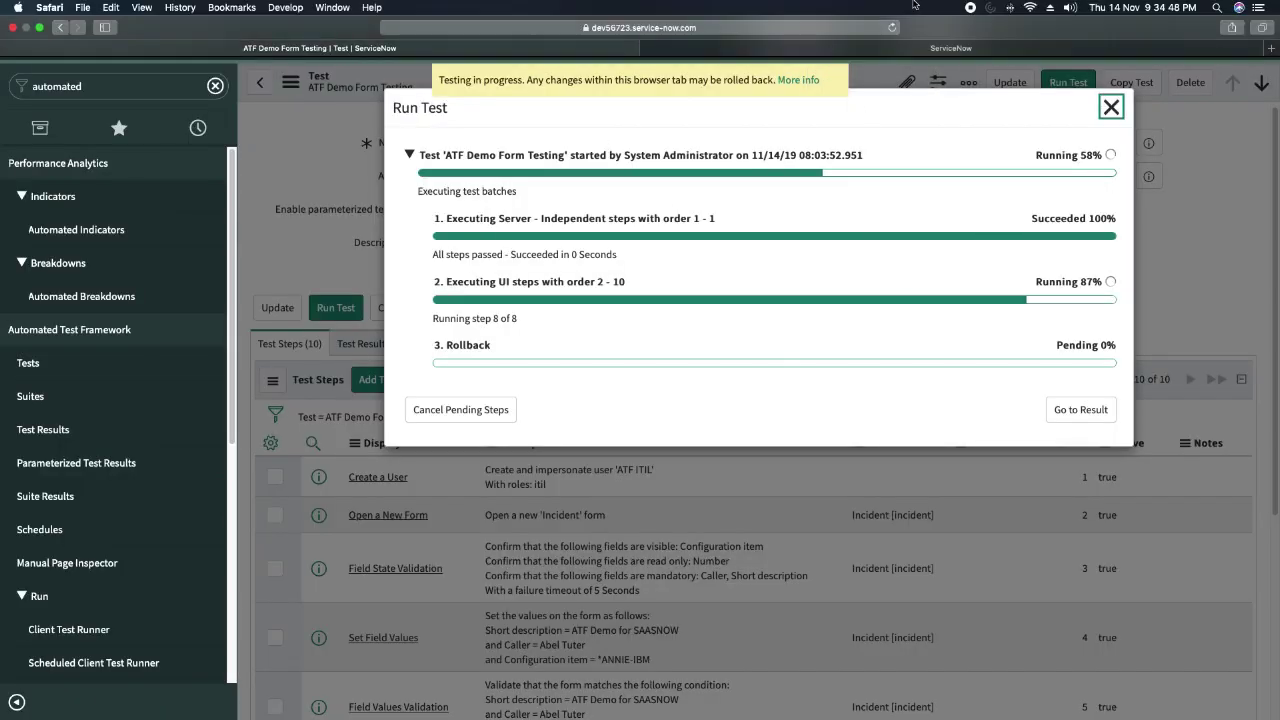
{"action": "left_click", "coordinate": [916, 48]}
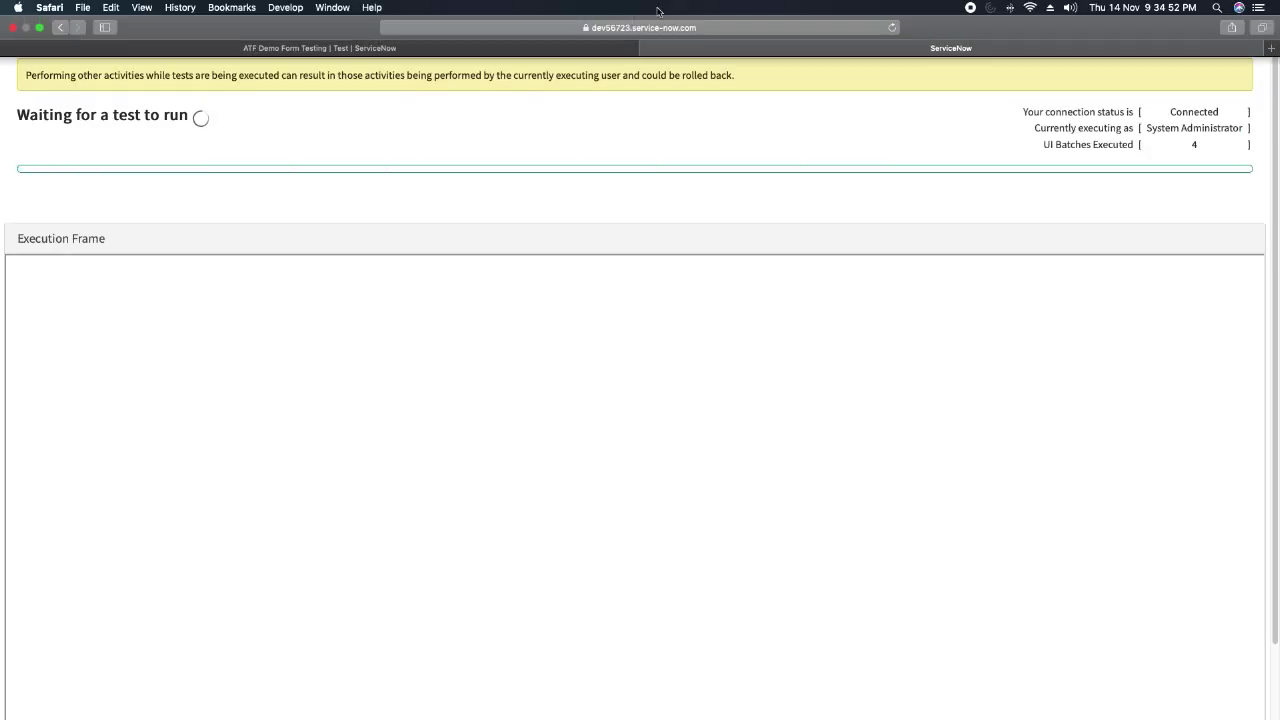
{"action": "key", "text": "ctrl+shift+Tab"}
{"action": "left_click", "coordinate": [1076, 412]}
{"action": "left_click", "coordinate": [1060, 410]}
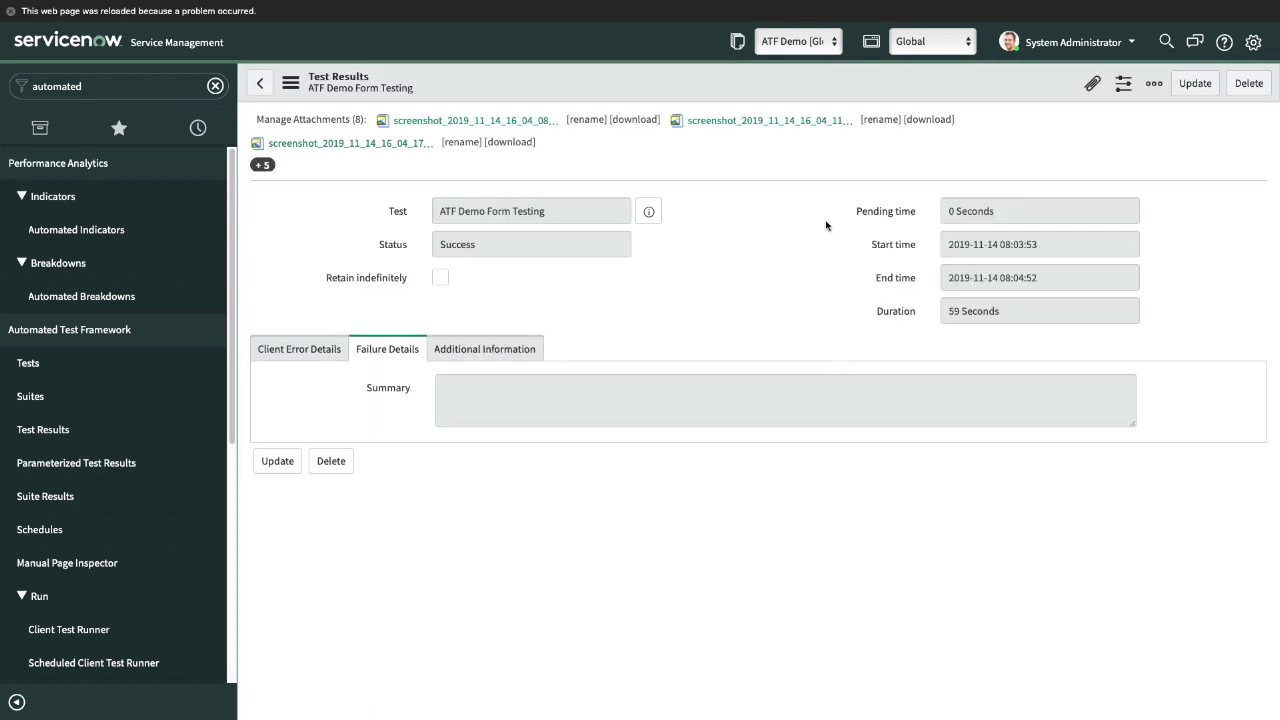
Reopen the Automated Test Framework Properties page and review its screenshot, test runner, suite report and email settings.
{"action": "scroll", "coordinate": [100, 420], "scroll_direction": "down", "scroll_amount": 5}
{"action": "left_click", "coordinate": [55, 502]}
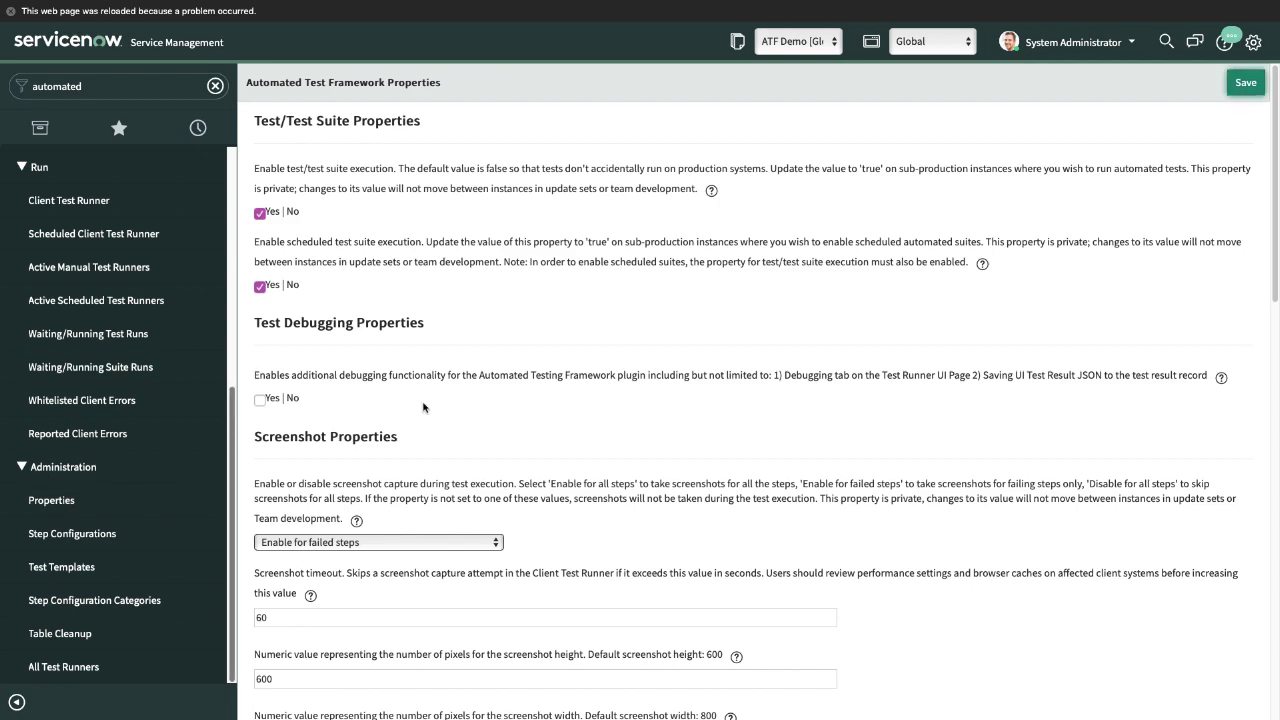
{"action": "scroll", "coordinate": [409, 462], "scroll_direction": "down", "scroll_amount": 5}
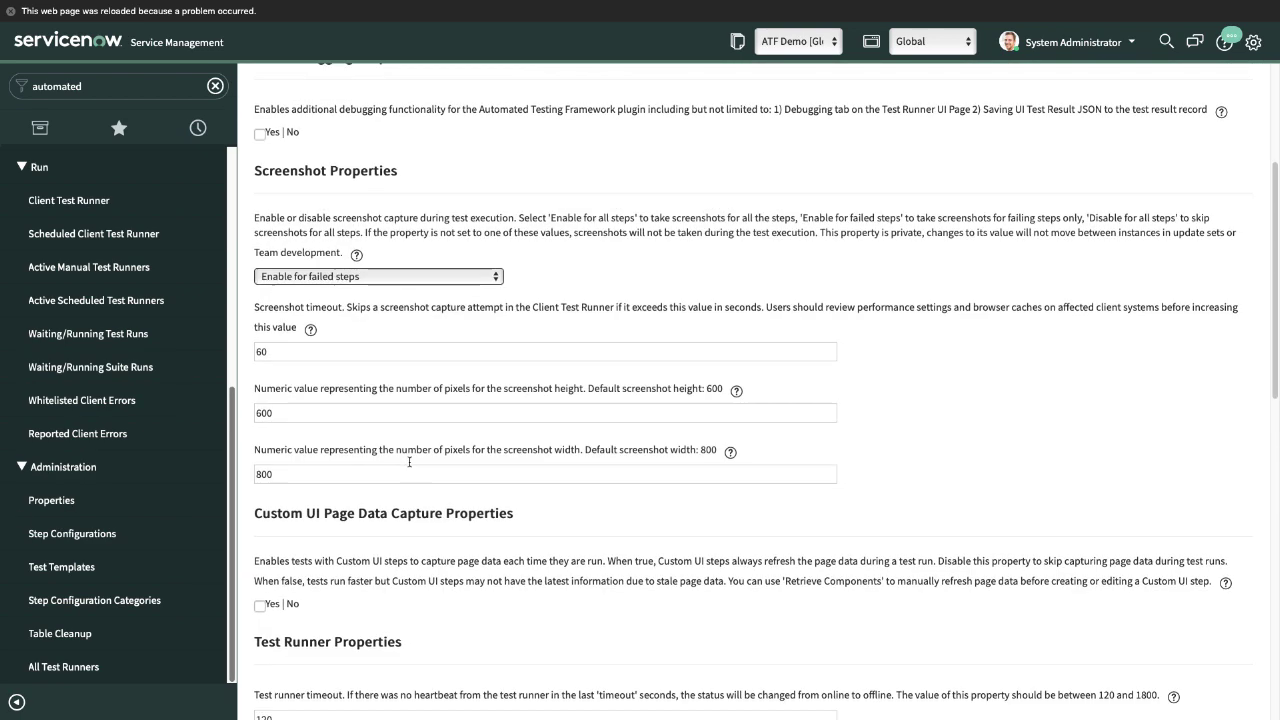
{"action": "scroll", "coordinate": [409, 462], "scroll_direction": "up", "scroll_amount": 1}
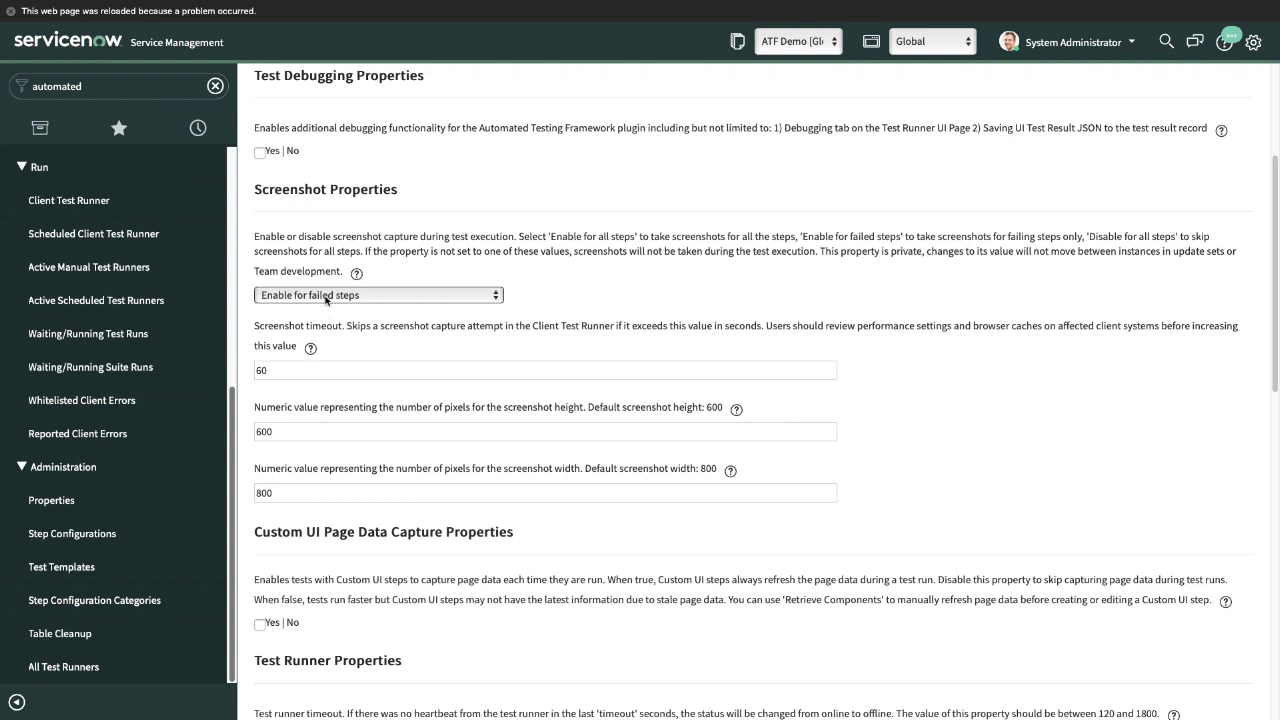
{"action": "scroll", "coordinate": [474, 402], "scroll_direction": "down", "scroll_amount": 6}
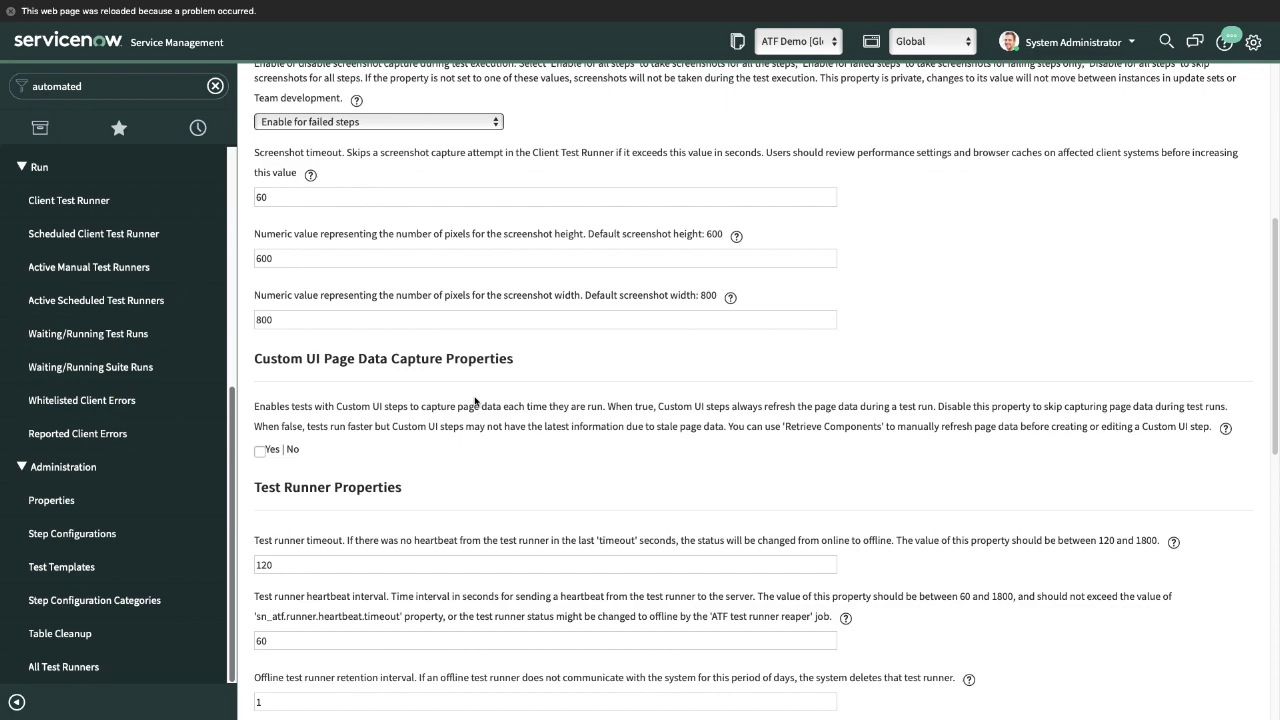
{"action": "scroll", "coordinate": [474, 402], "scroll_direction": "up", "scroll_amount": 10}
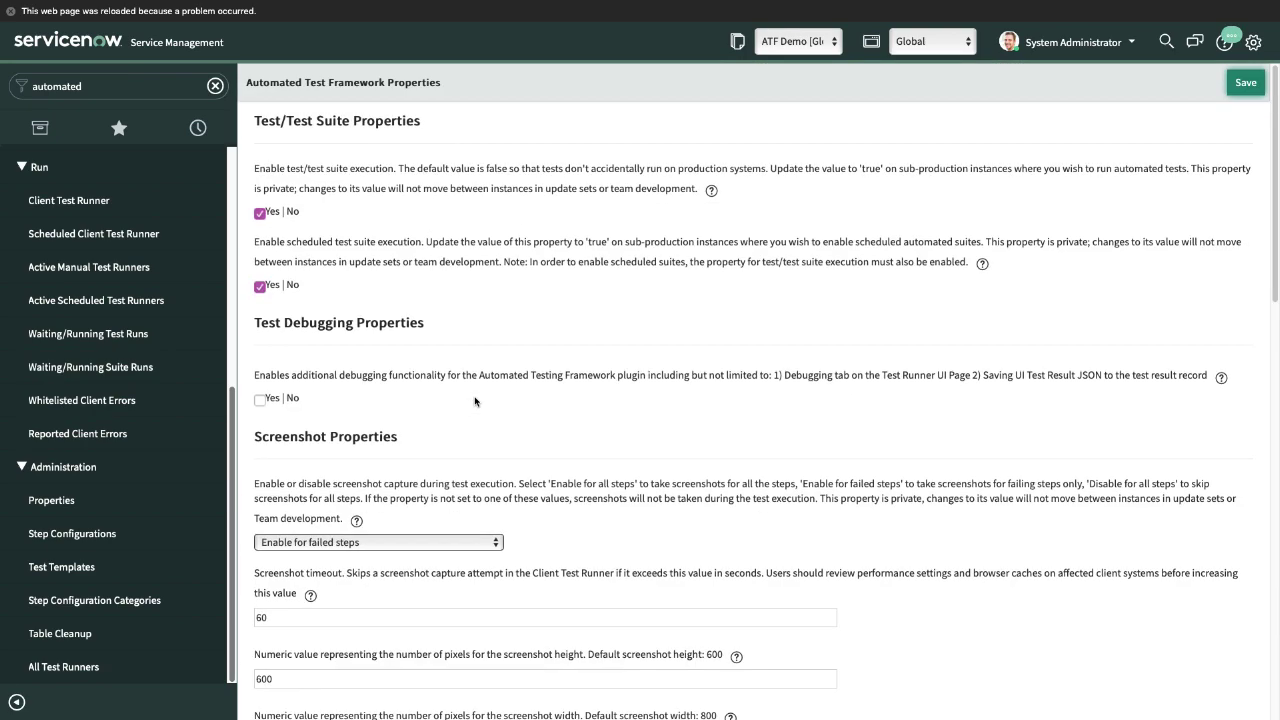
{"action": "scroll", "coordinate": [474, 402], "scroll_direction": "down", "scroll_amount": 6}
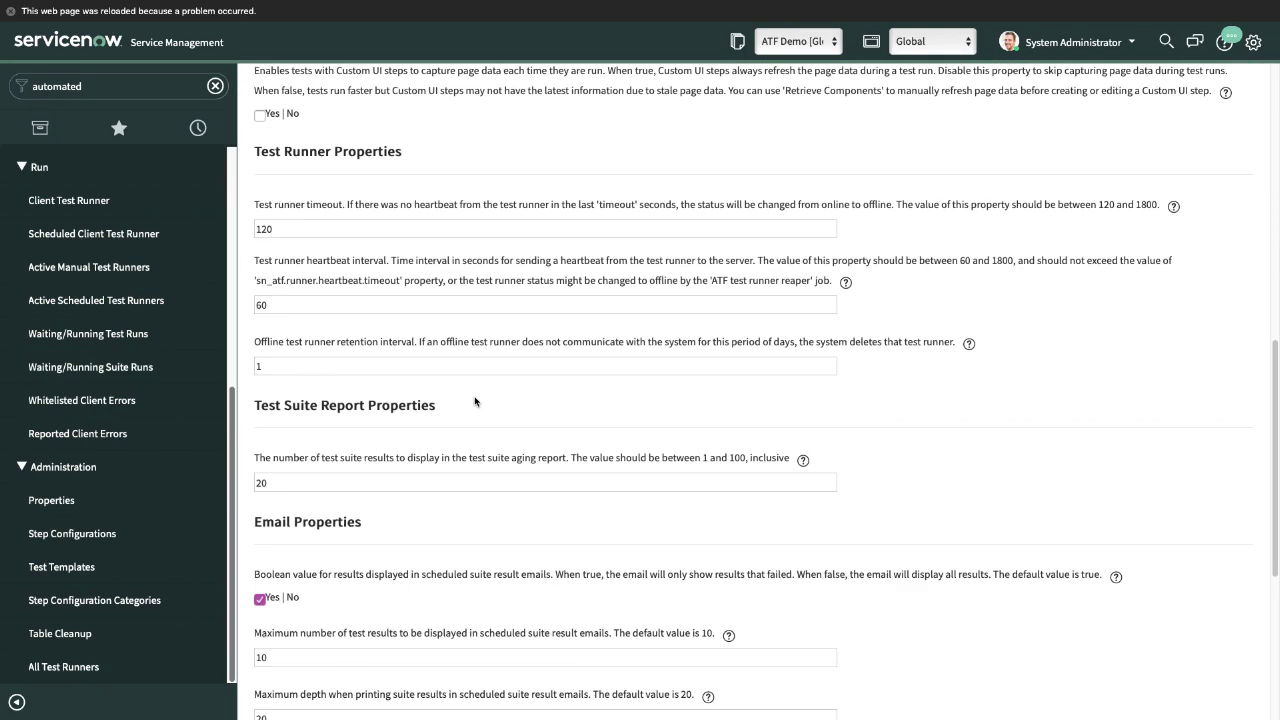
{"action": "scroll", "coordinate": [474, 402], "scroll_direction": "down", "scroll_amount": 4}
{"action": "scroll", "coordinate": [474, 402], "scroll_direction": "up", "scroll_amount": 12}
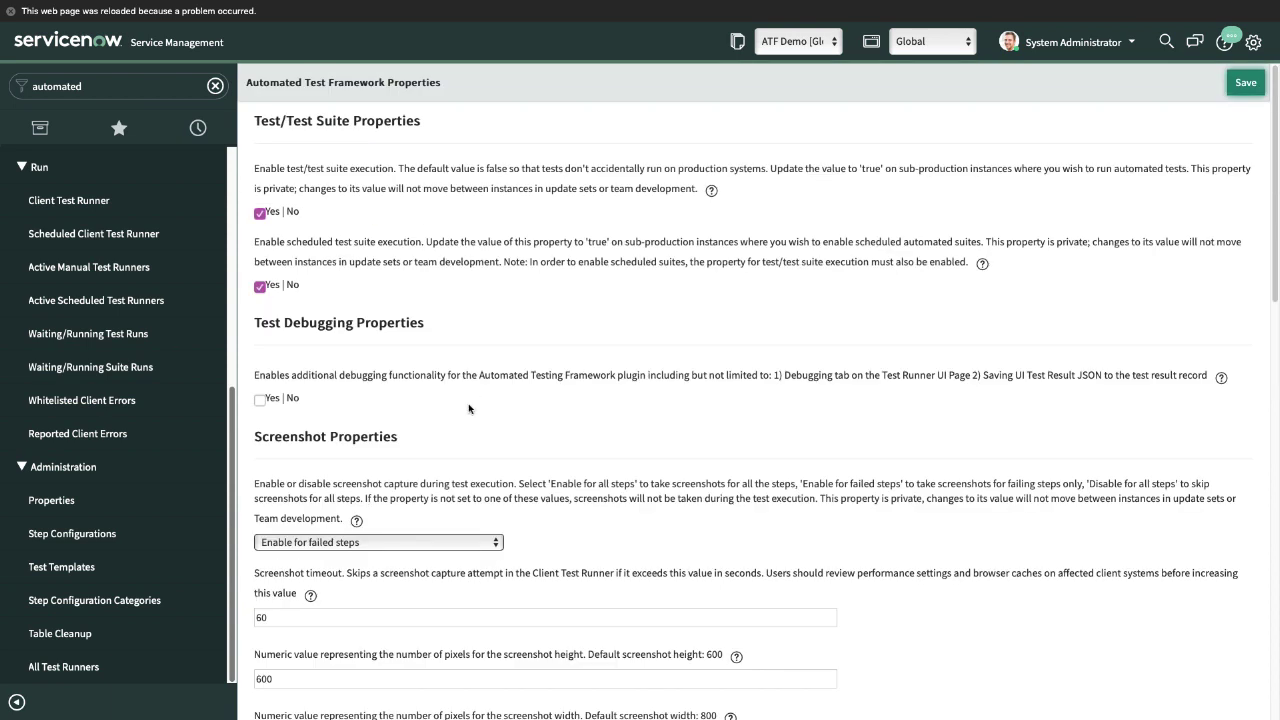
Return to the list of automated tests and open the ATF Demo Form Testing record.
{"action": "scroll", "coordinate": [50, 384], "scroll_direction": "up", "scroll_amount": 4}
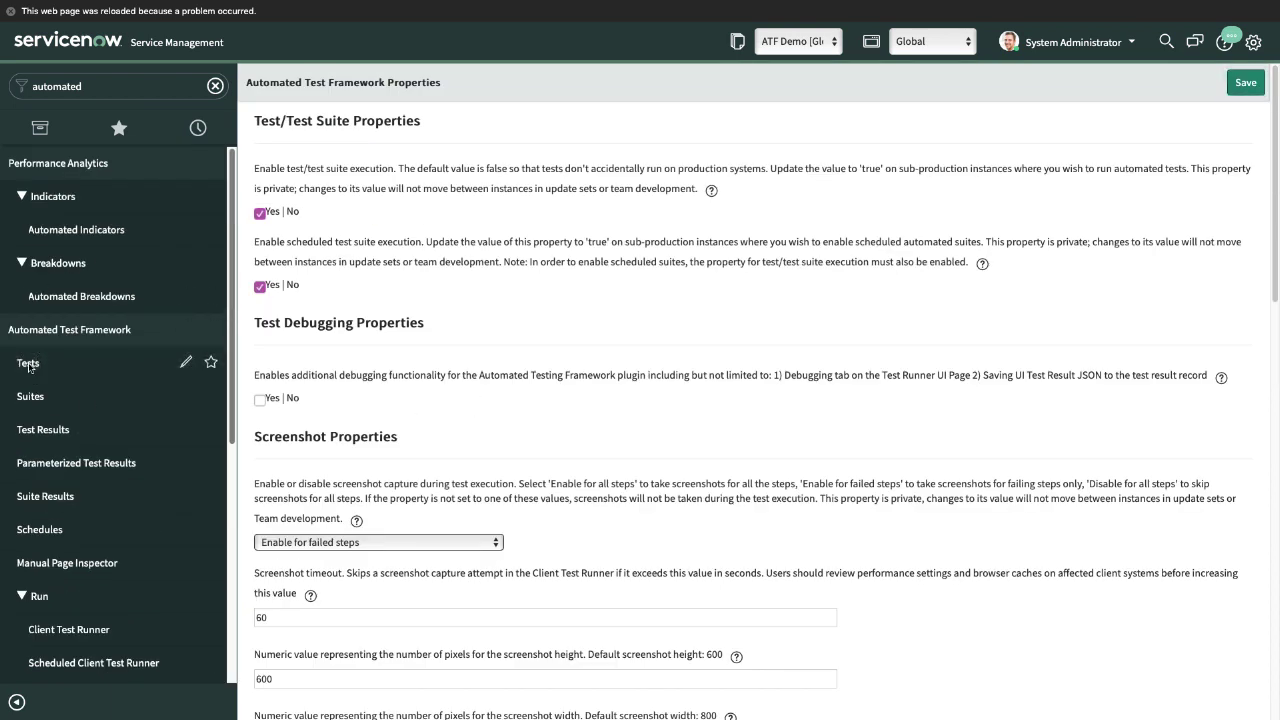
{"action": "left_click", "coordinate": [55, 374]}
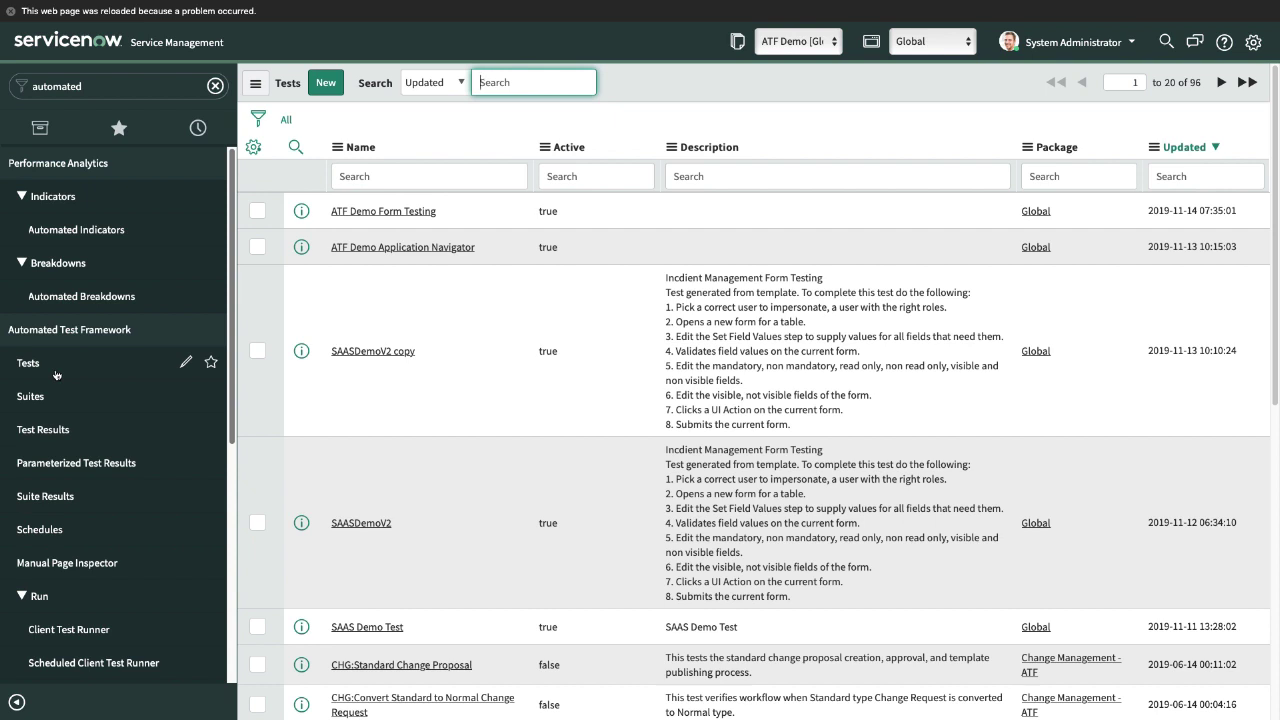
{"action": "left_click", "coordinate": [390, 213]}
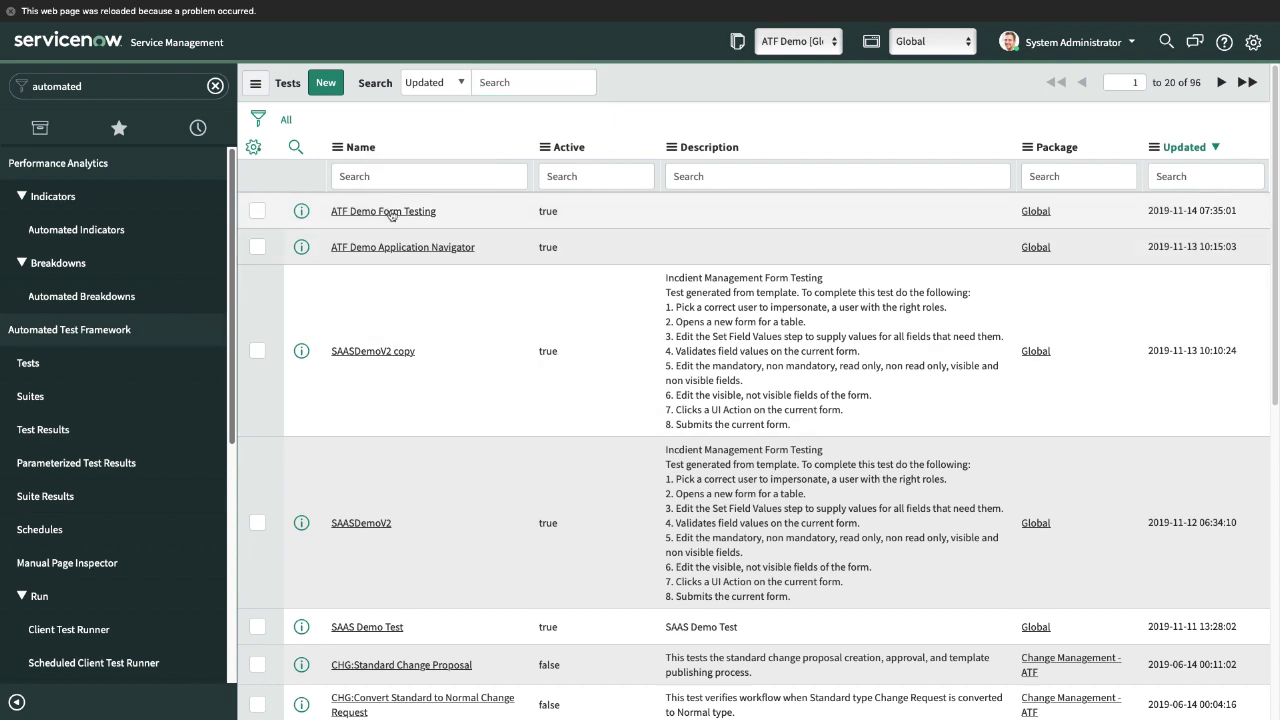